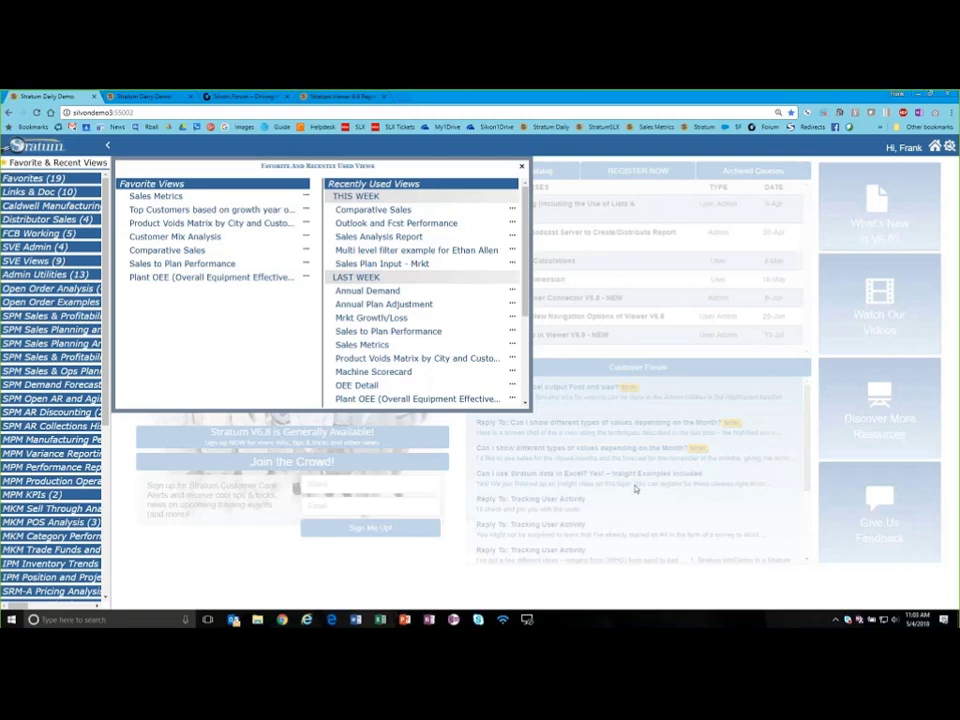
Open the Sales Metrics view from the favorite views.
left_click(521, 168)
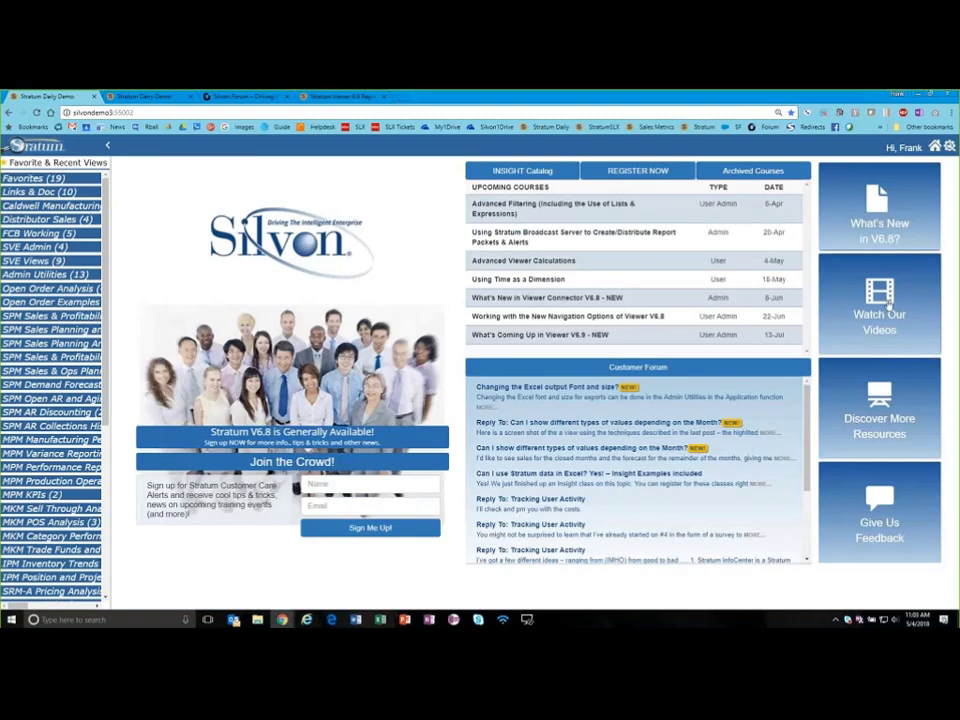
mouse_move(888, 303)
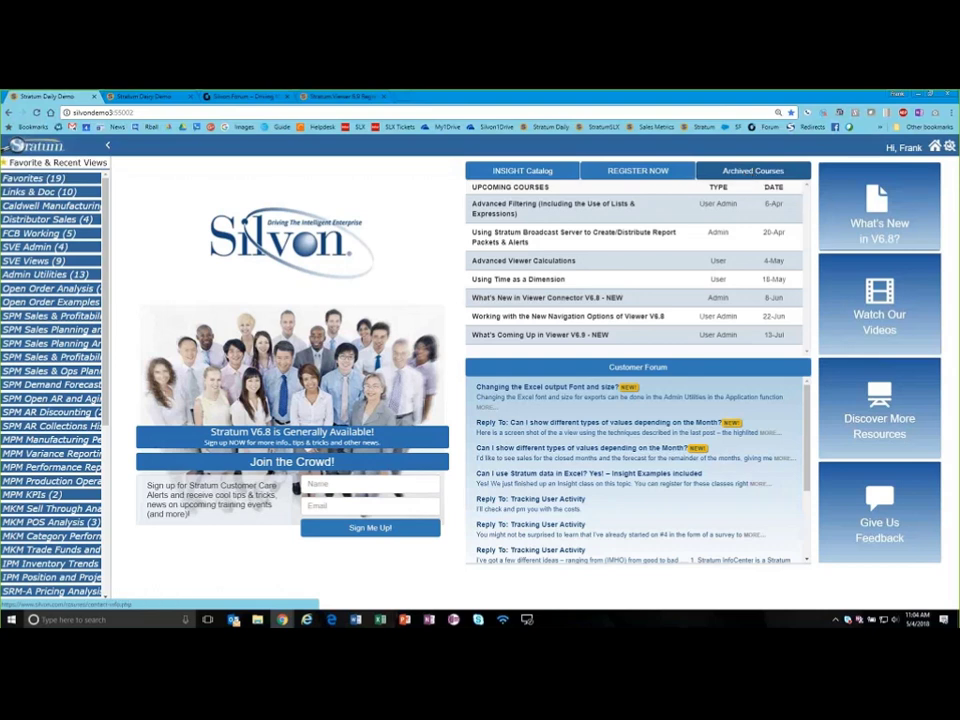
left_click(45, 160)
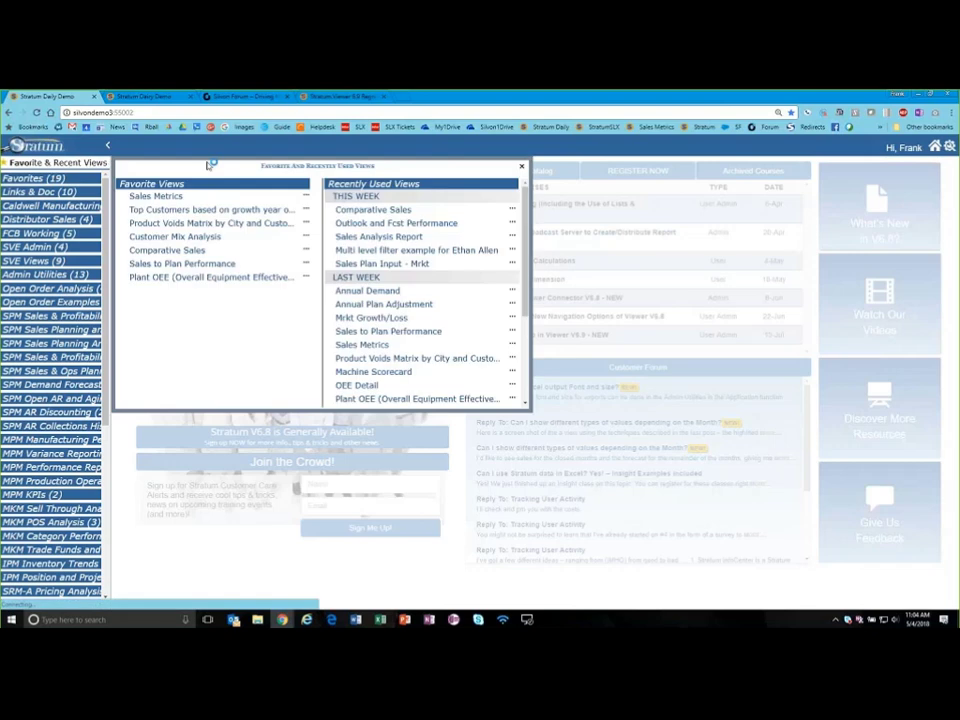
left_click(160, 195)
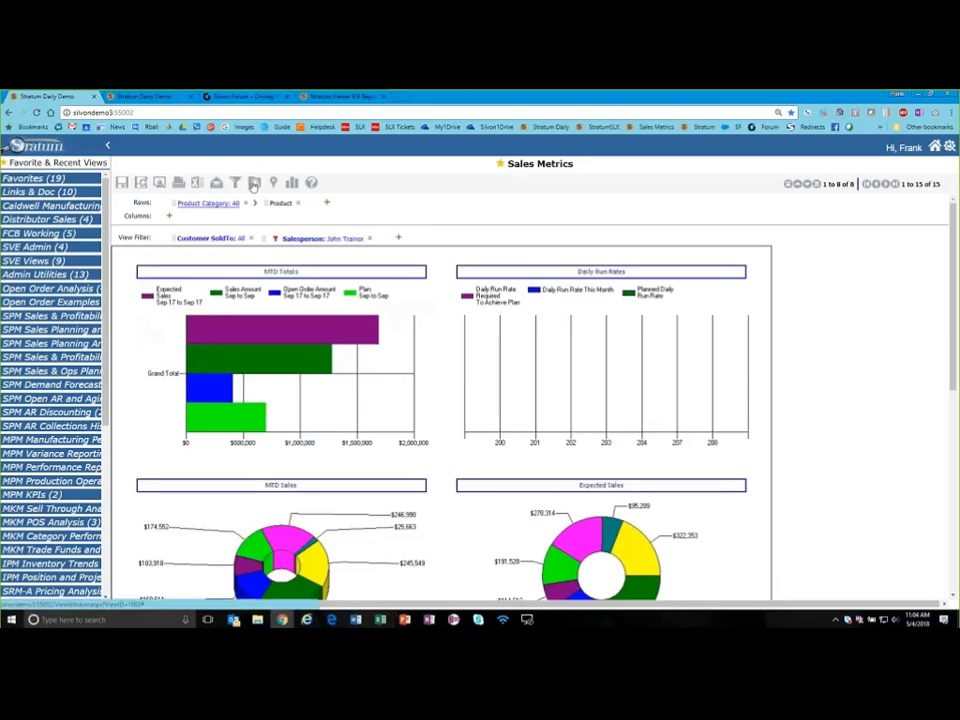
Start a new calculated measure item in the Sales Metrics grid and open the help for its expression.
scroll(393, 256, "down", 10)
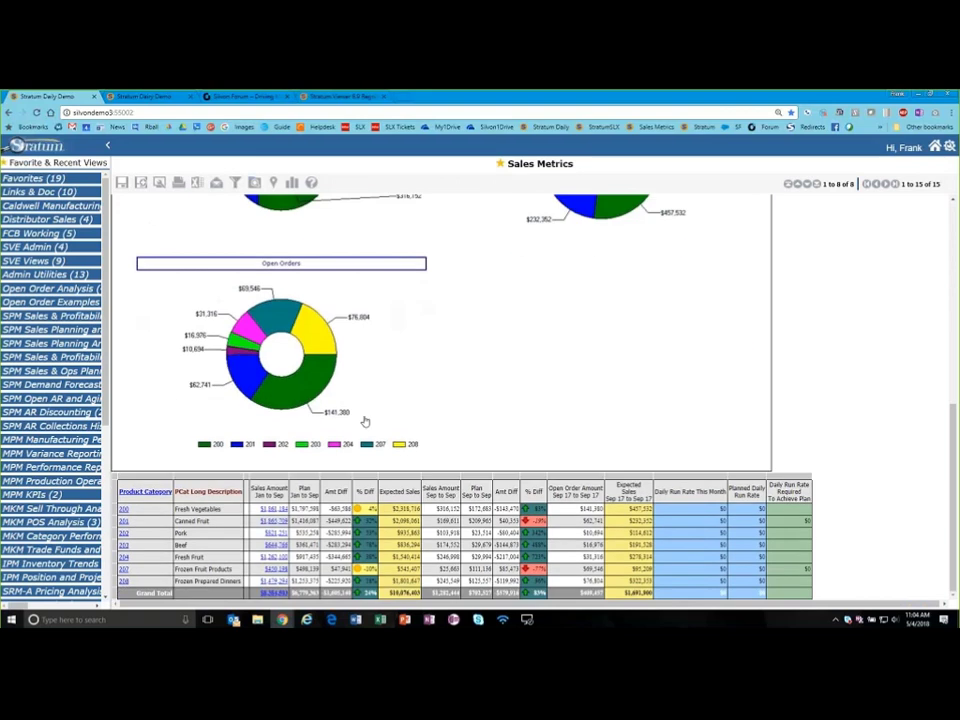
right_click(313, 321)
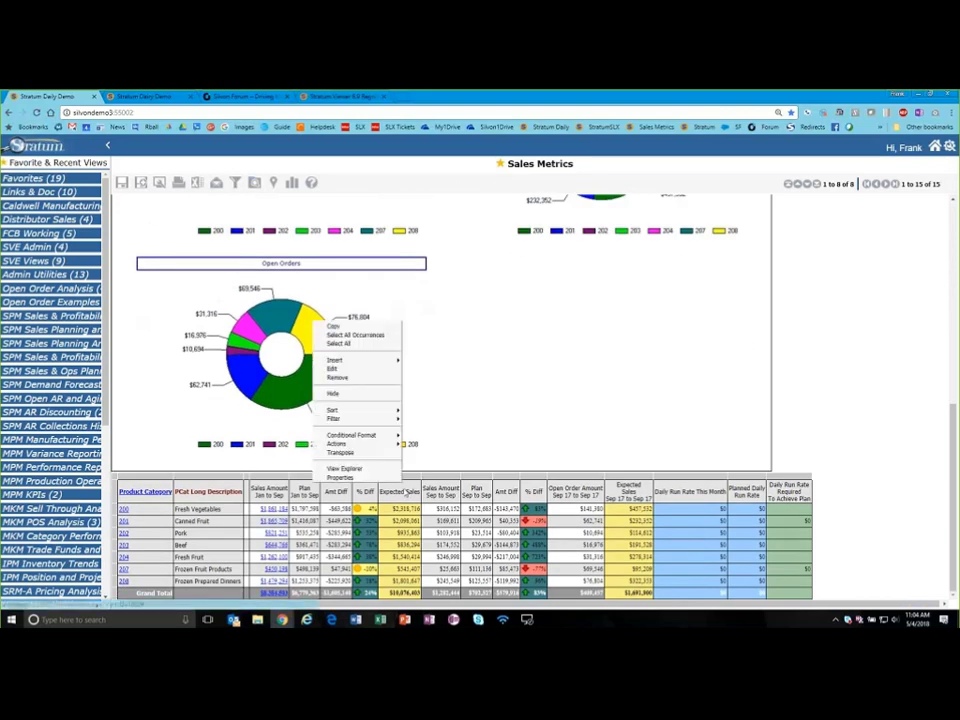
mouse_move(362, 362)
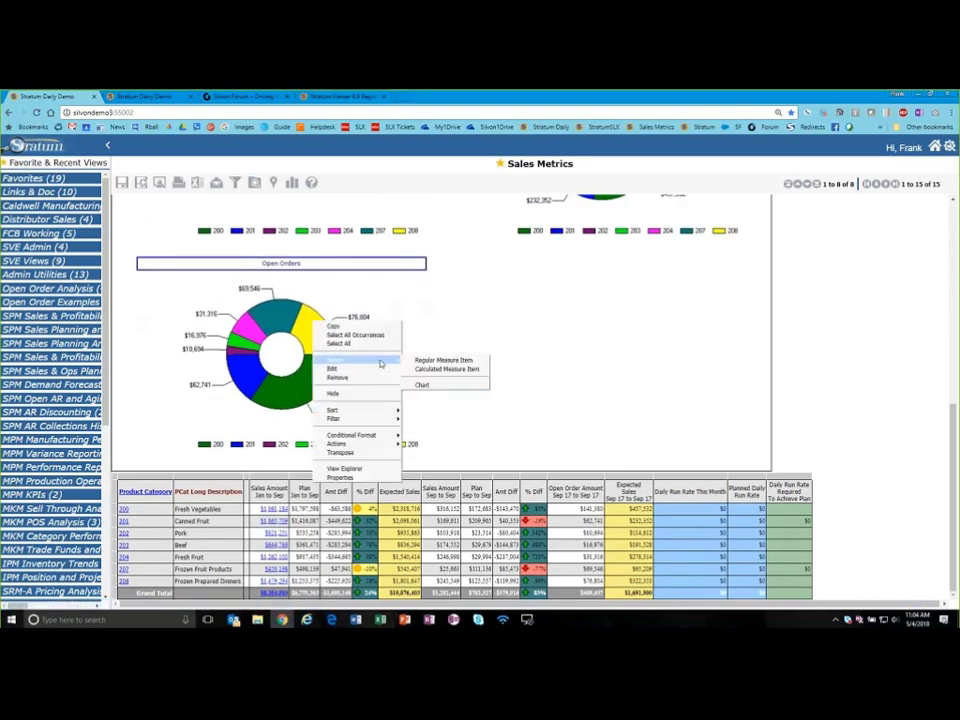
left_click(439, 373)
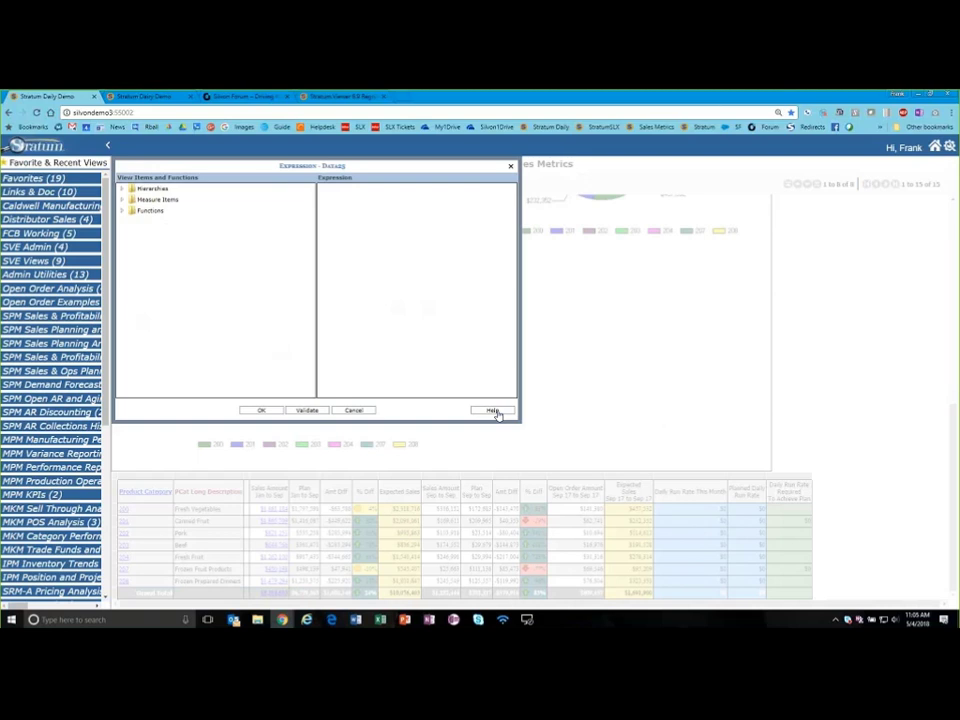
left_click(493, 411)
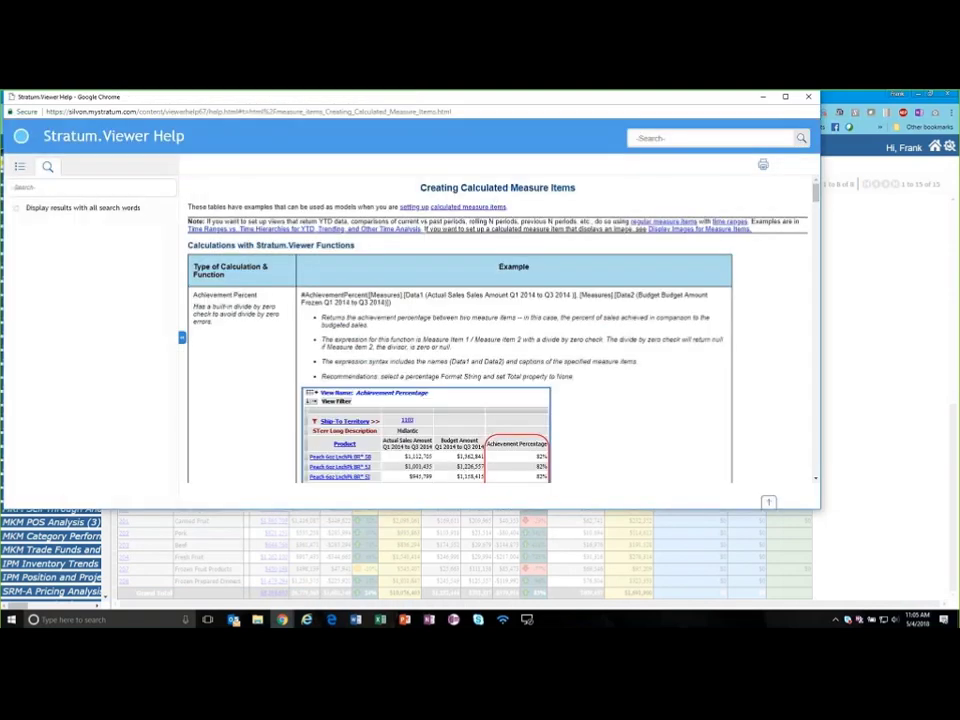
Examine the calculated measure examples in the help, from Divide with Zero Check through Cumulative Total to the Average expression.
scroll(541, 371, "down", 5)
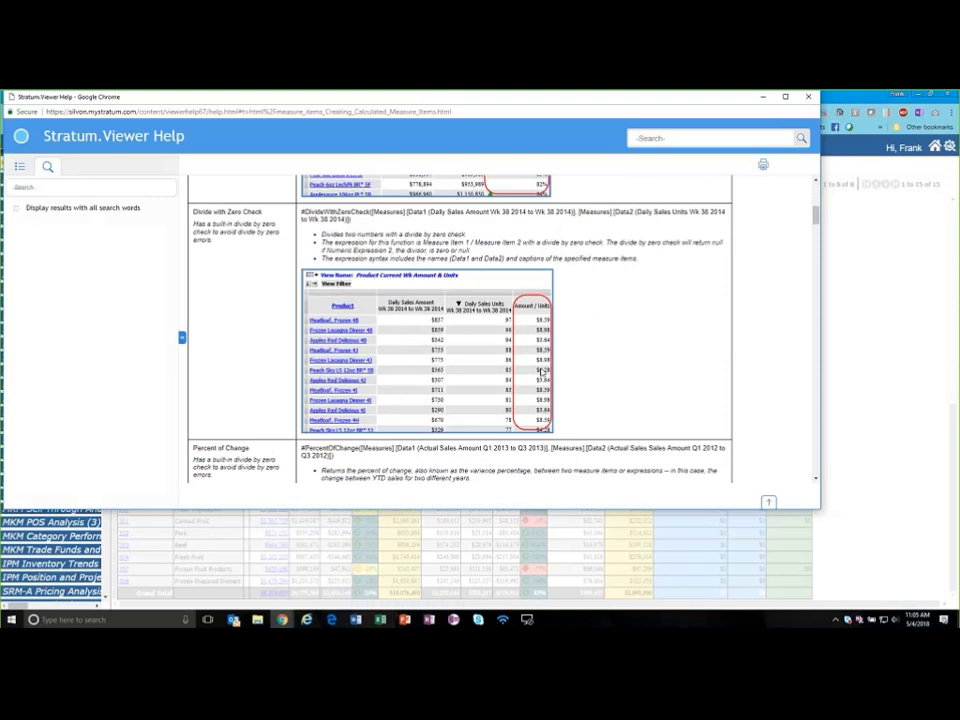
scroll(541, 371, "down", 5)
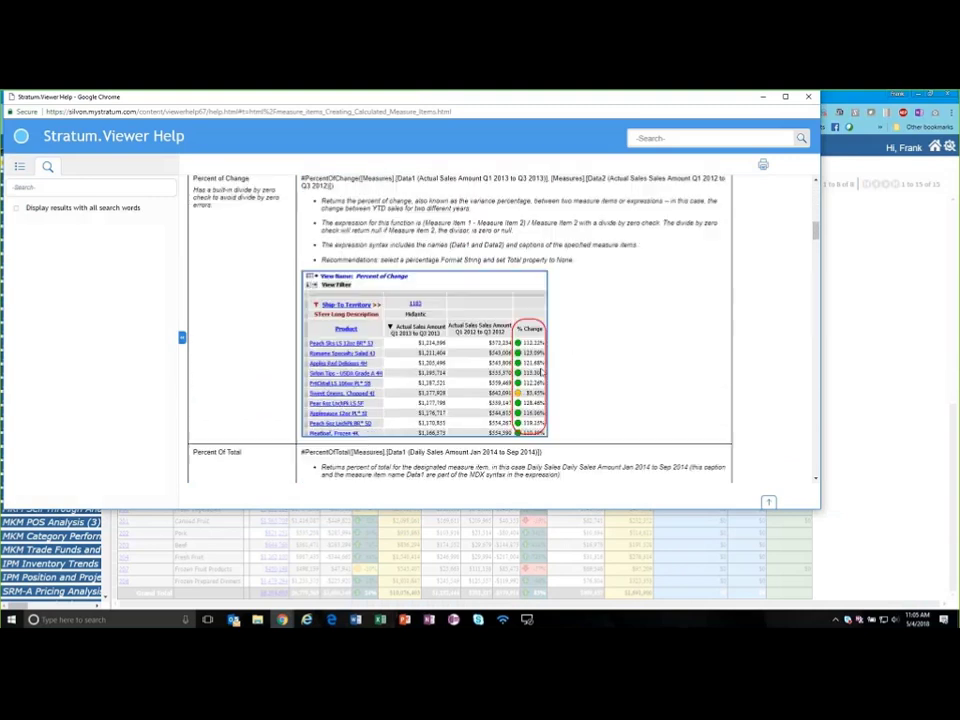
scroll(541, 371, "down", 5)
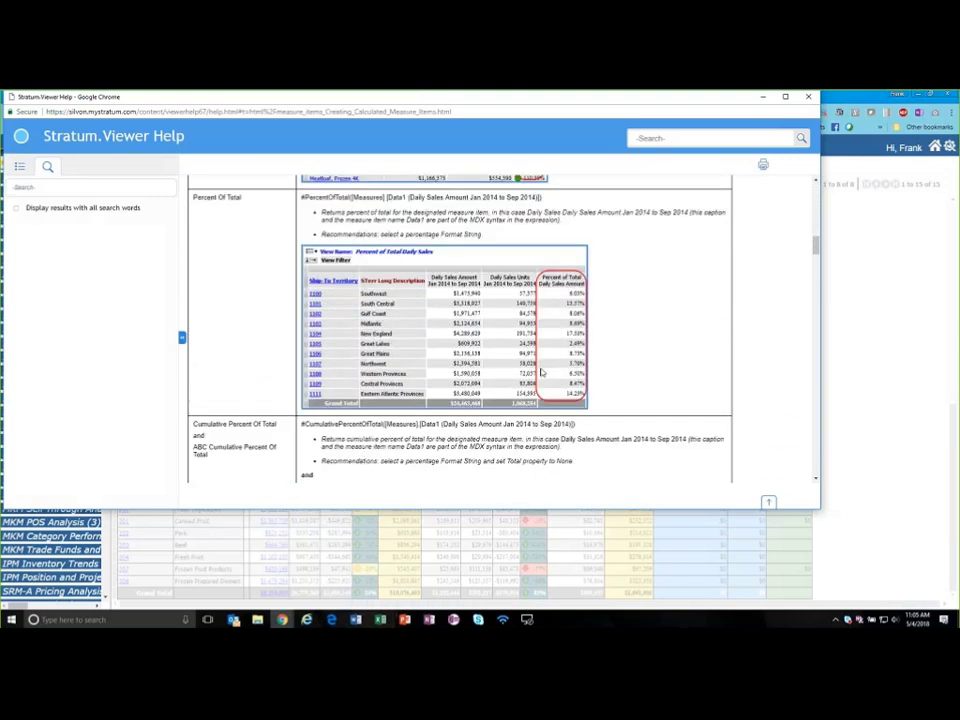
scroll(541, 371, "down", 5)
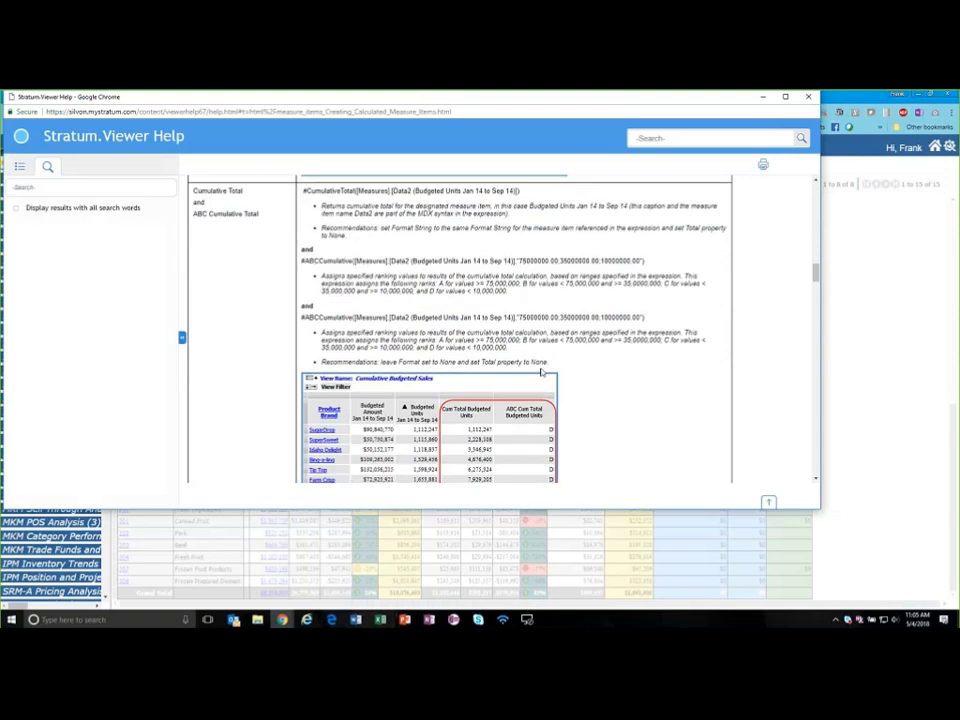
scroll(541, 371, "down", 5)
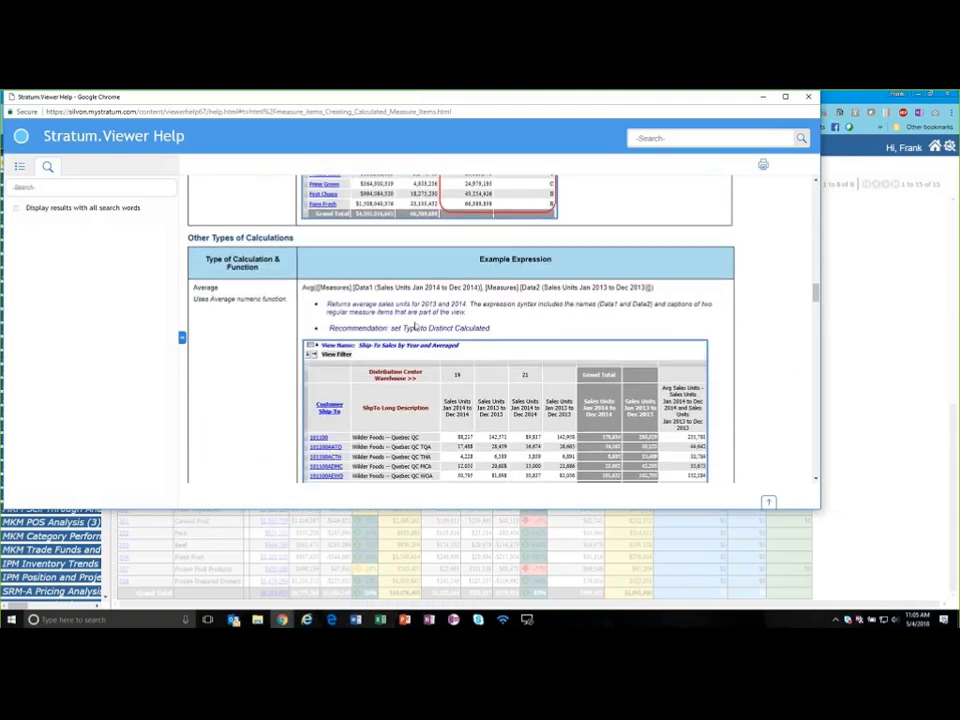
scroll(416, 327, "down", 1)
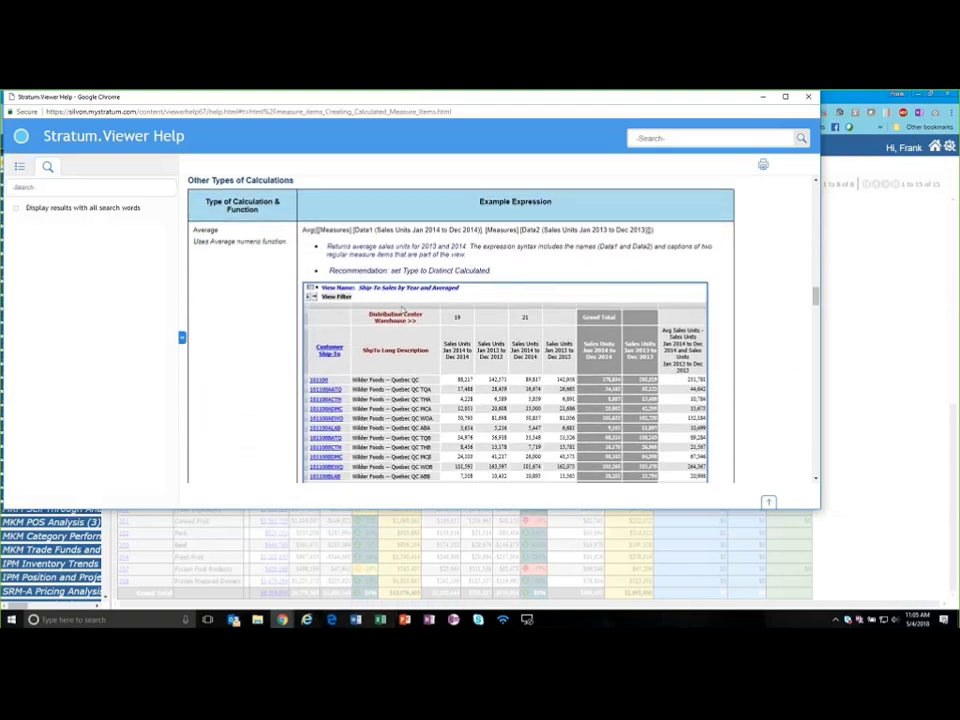
left_click_drag(302, 228, 352, 240)
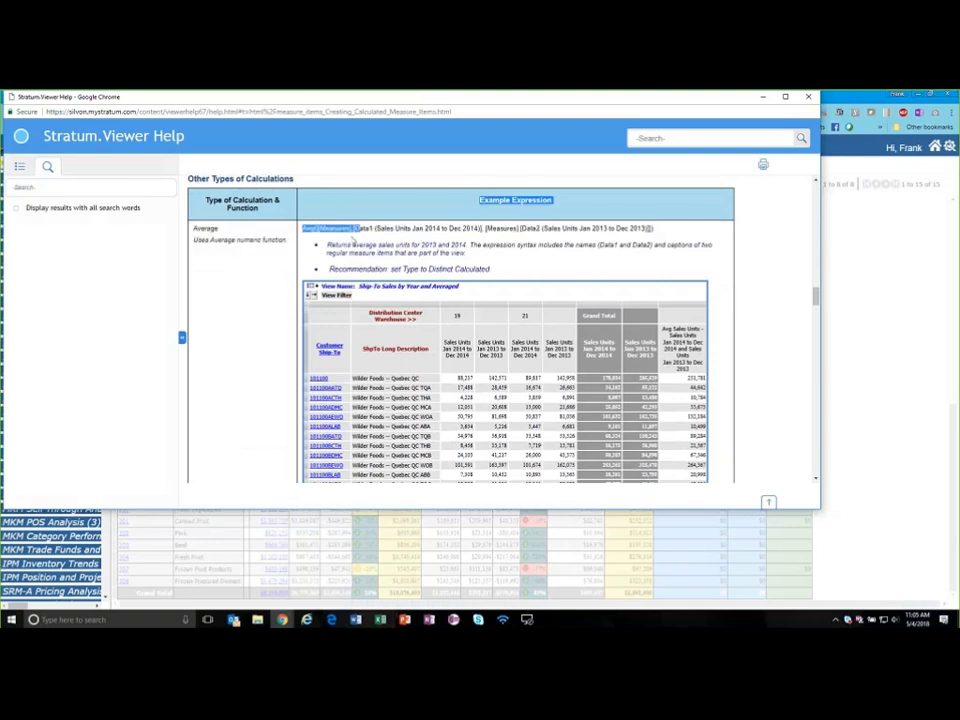
left_click(347, 288)
scroll(347, 288, "down", 1)
scroll(347, 288, "up", 4)
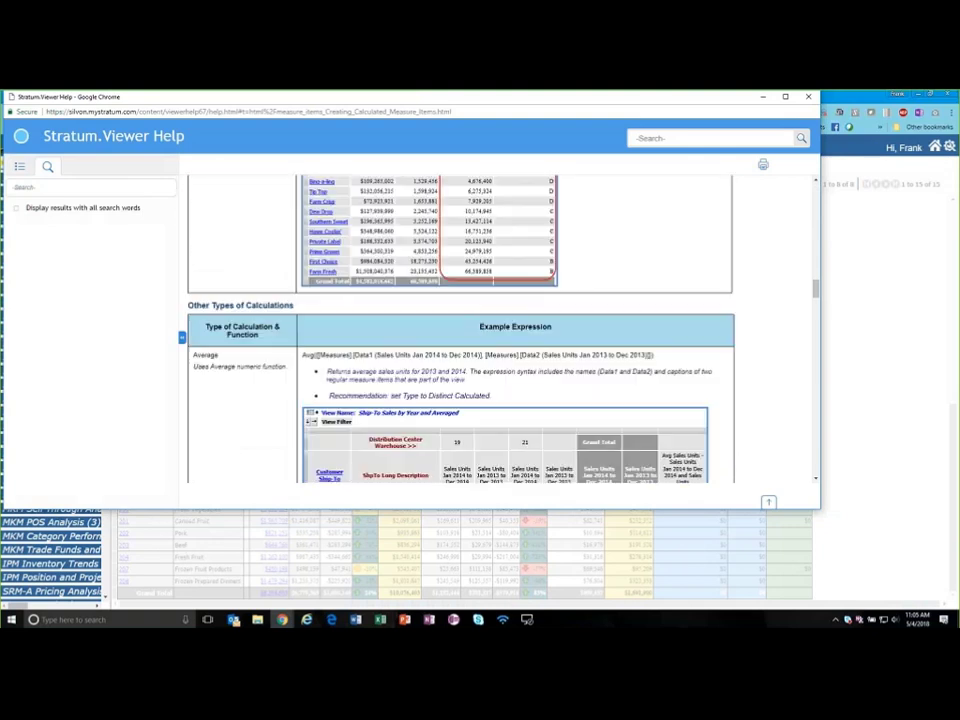
Search the help for mdx, look through the topics, and close the help and the empty expression.
left_click(695, 137)
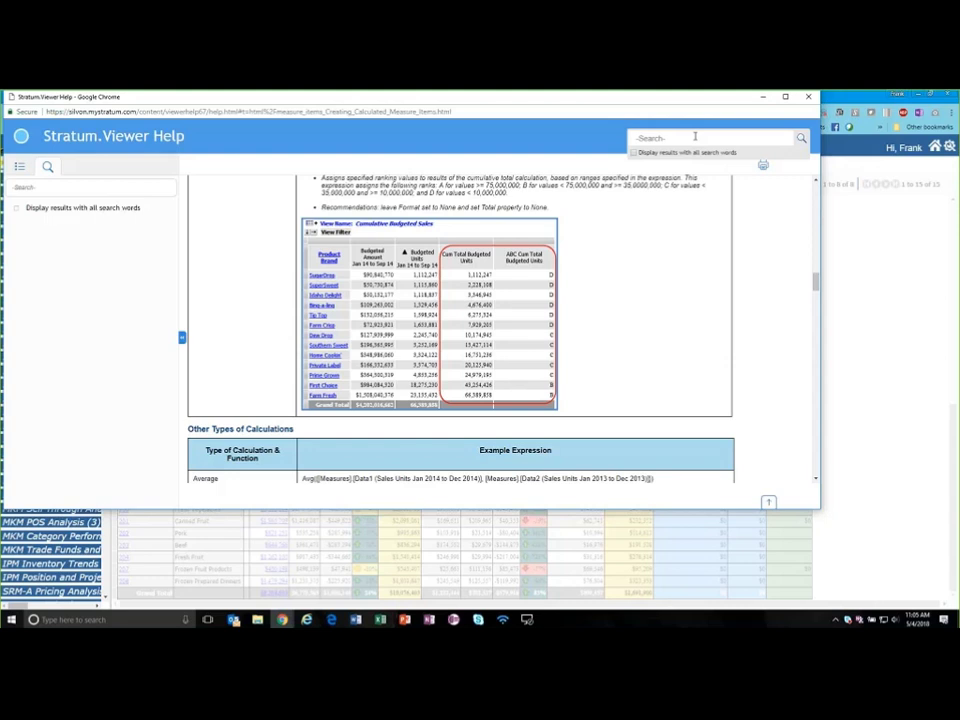
type("mdx")
key("Return")
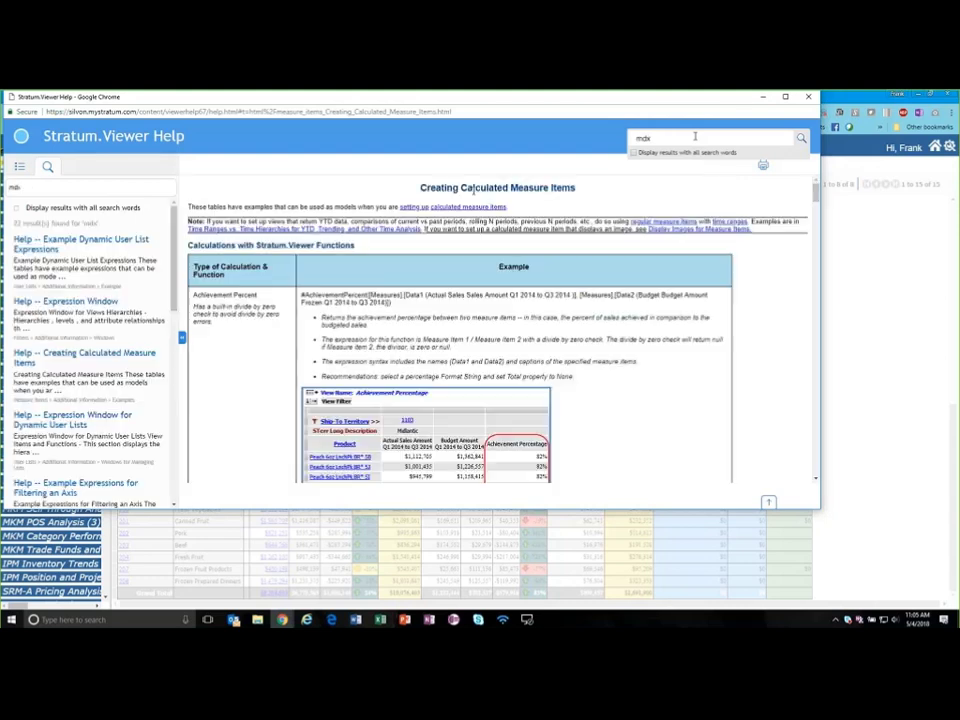
scroll(90, 340, "down", 3)
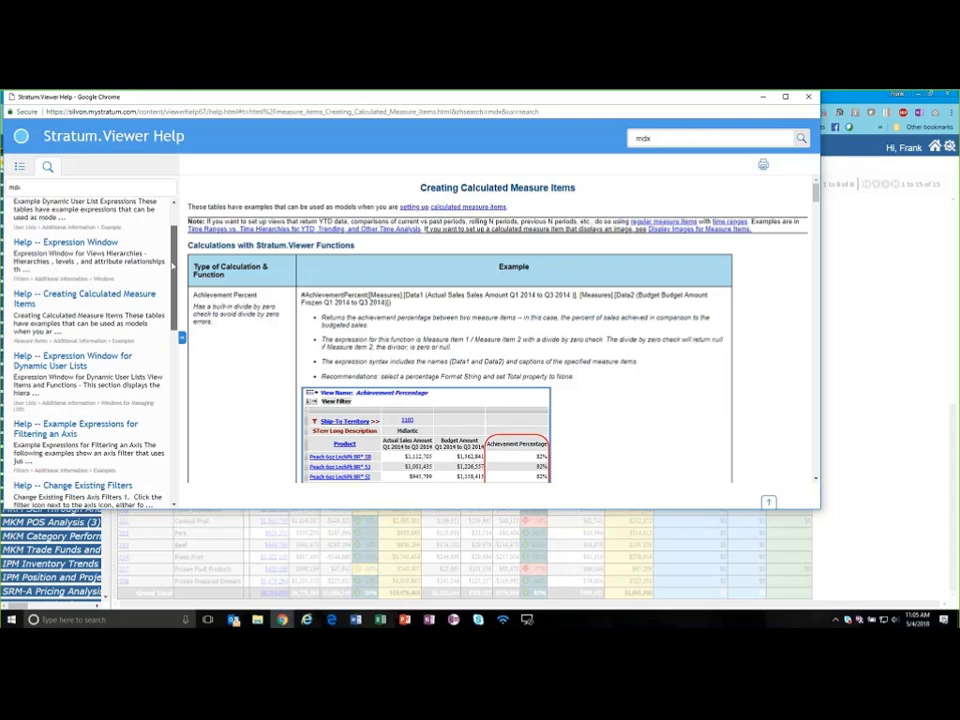
left_click_drag(172, 252, 160, 227)
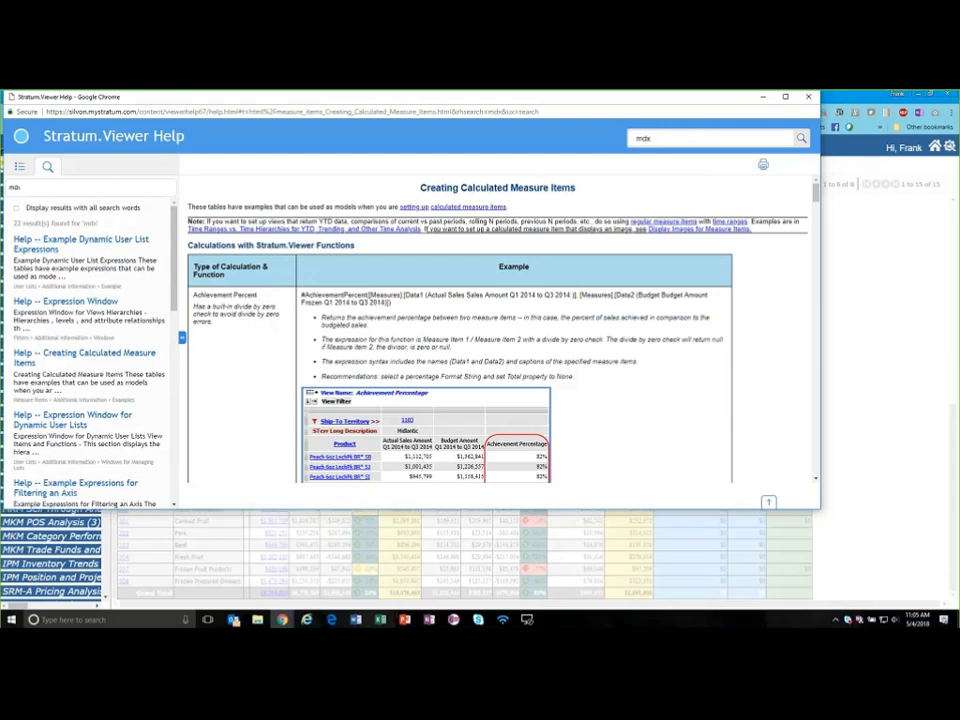
left_click(809, 97)
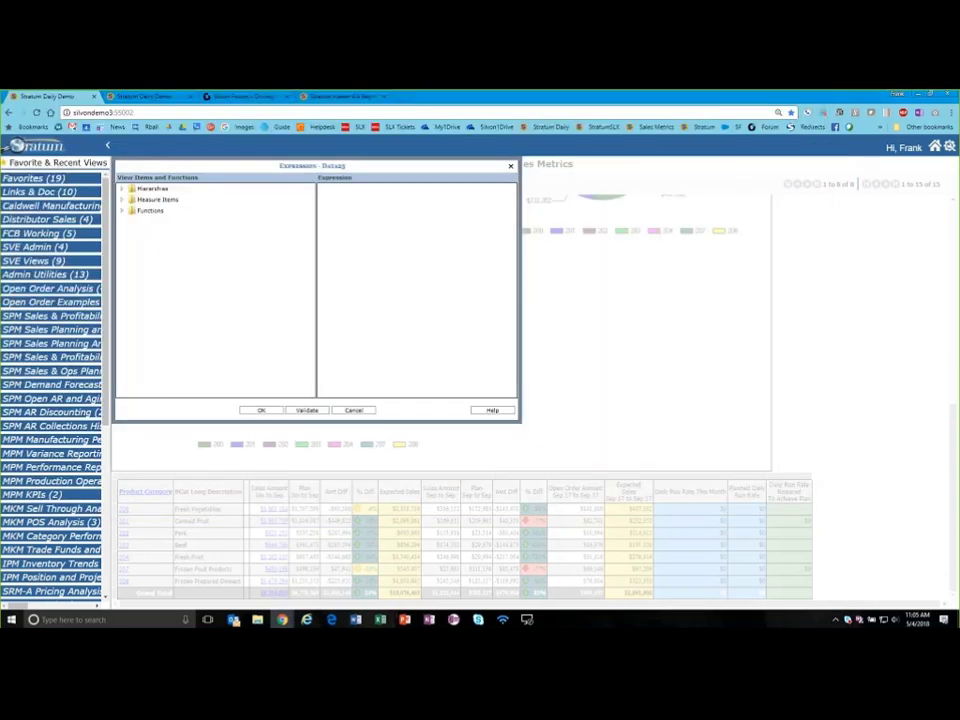
left_click(511, 166)
Open the Comparative Sales view from the favorite views.
scroll(560, 343, "up", 1)
scroll(560, 343, "up", 5)
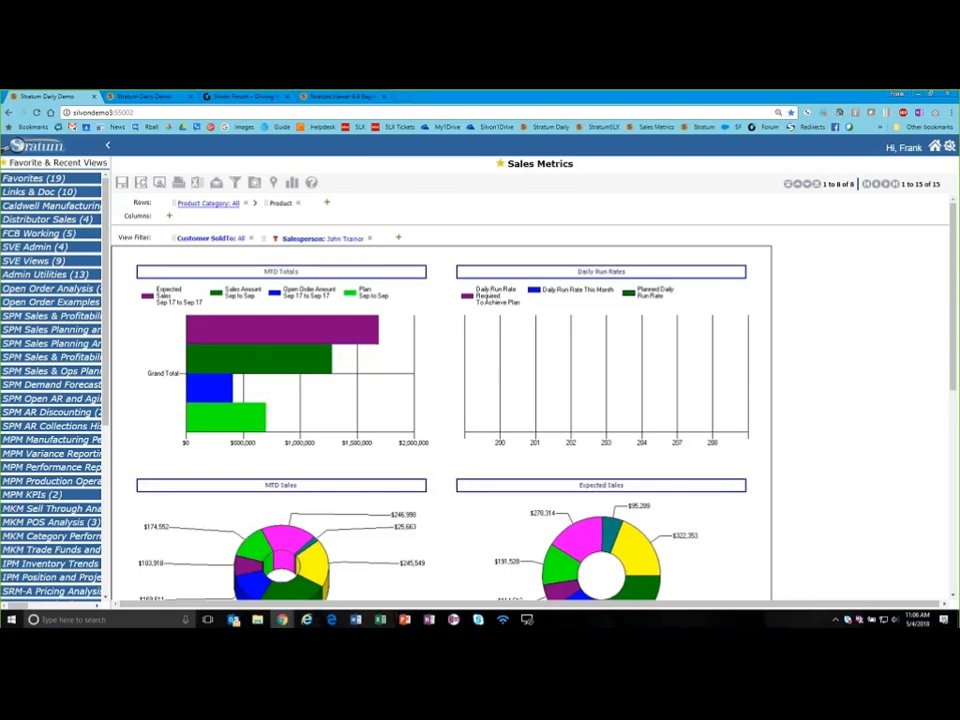
left_click(70, 163)
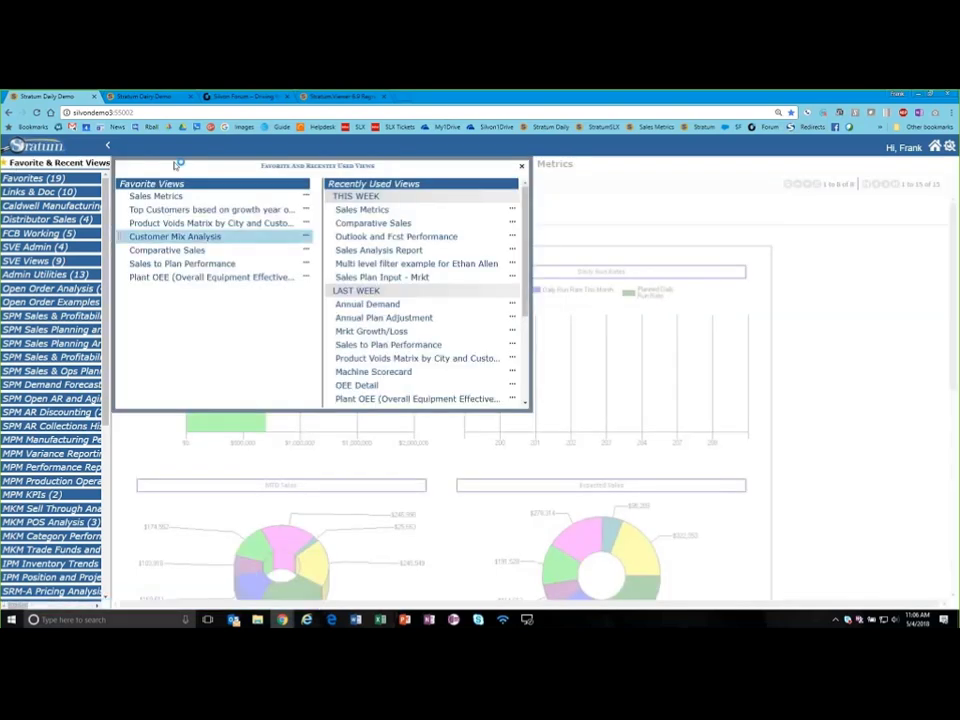
left_click(164, 250)
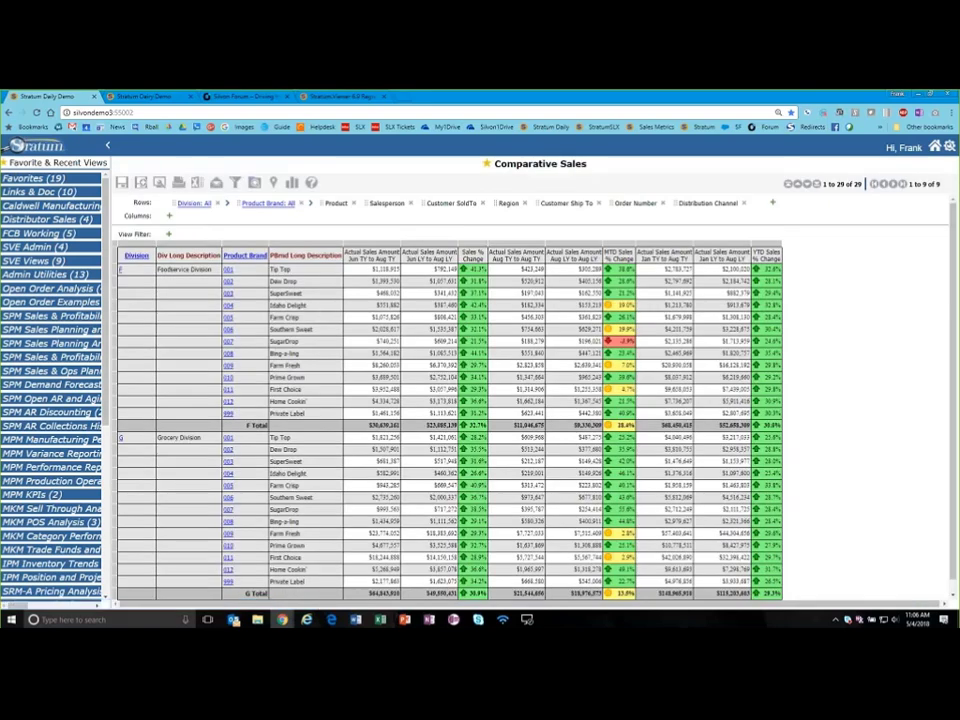
Highlight the this-year and last-year Actual Sales Amount columns for Jun to Aug, Aug to Aug, and Jan to Aug.
left_click(388, 251)
left_click(430, 252)
left_click(434, 255)
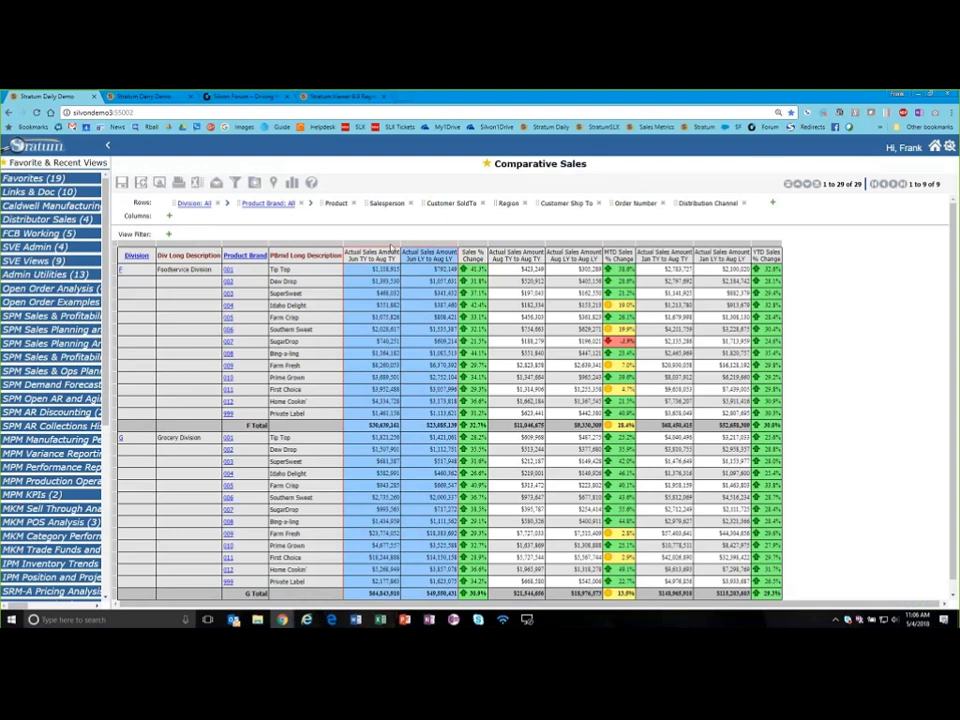
left_click(496, 252)
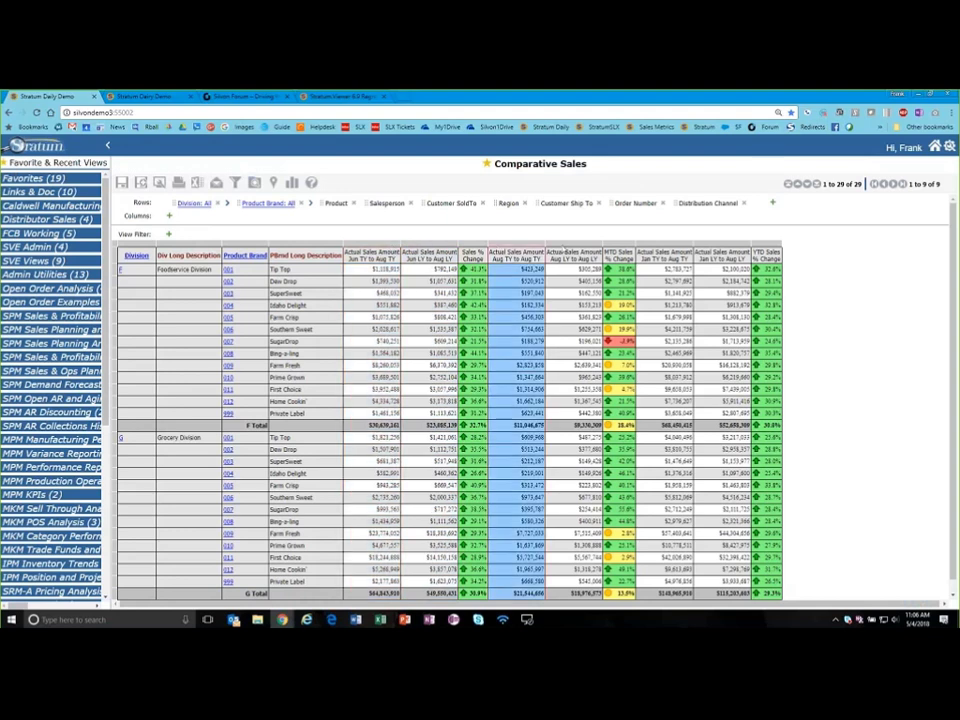
left_click(563, 252)
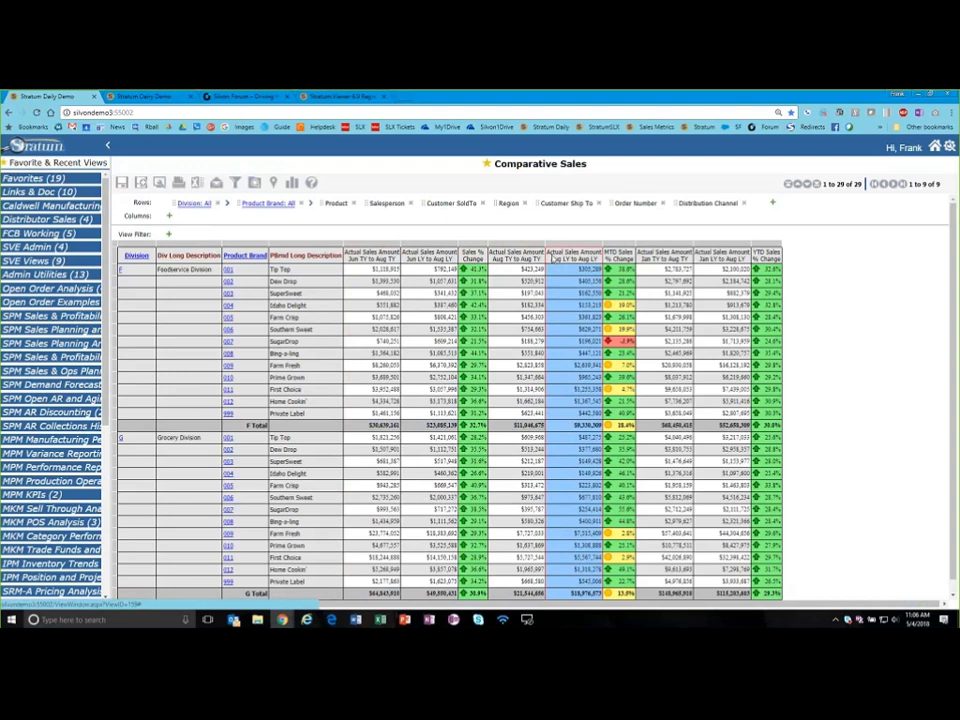
left_click(513, 254, "ctrl")
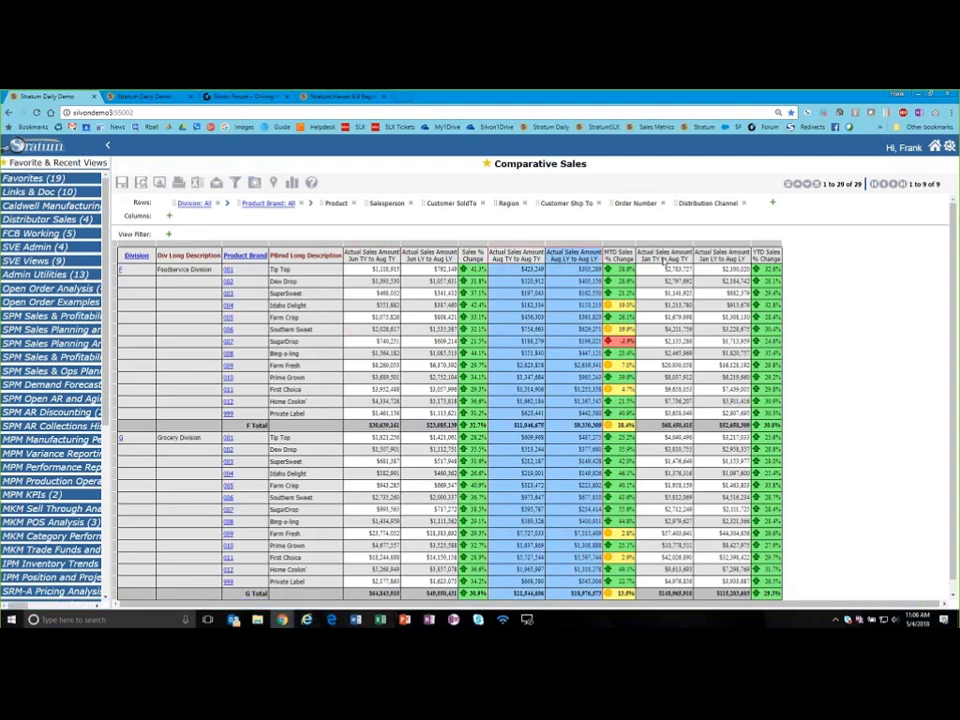
left_click(664, 248)
left_click(727, 246, "ctrl")
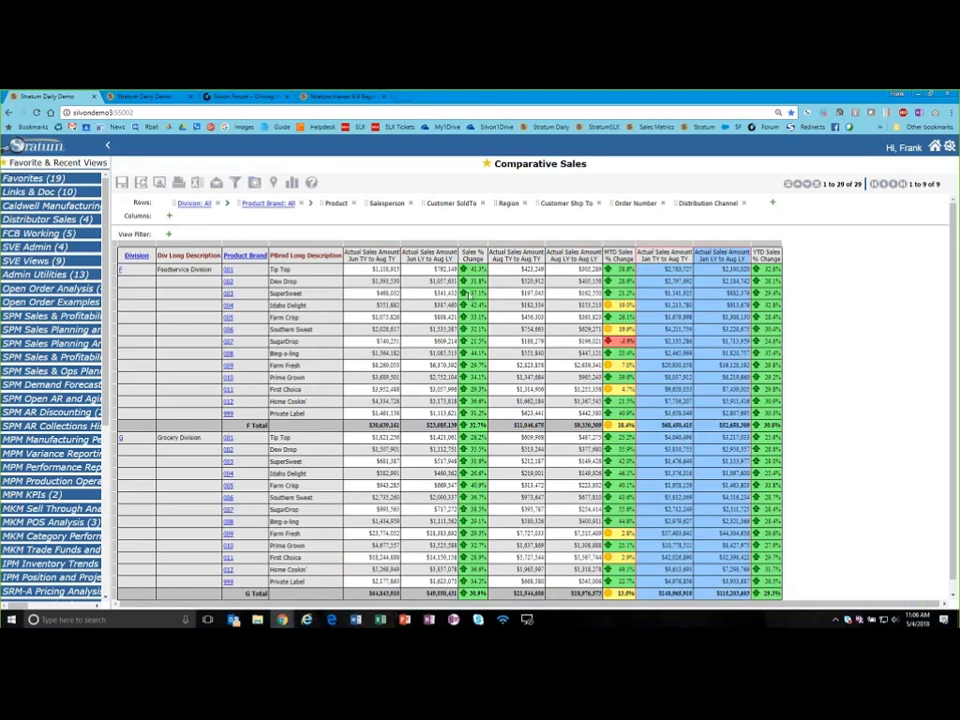
Examine the rows and measure items of Comparative Sales in the View Explorer, and close it.
mouse_move(474, 293)
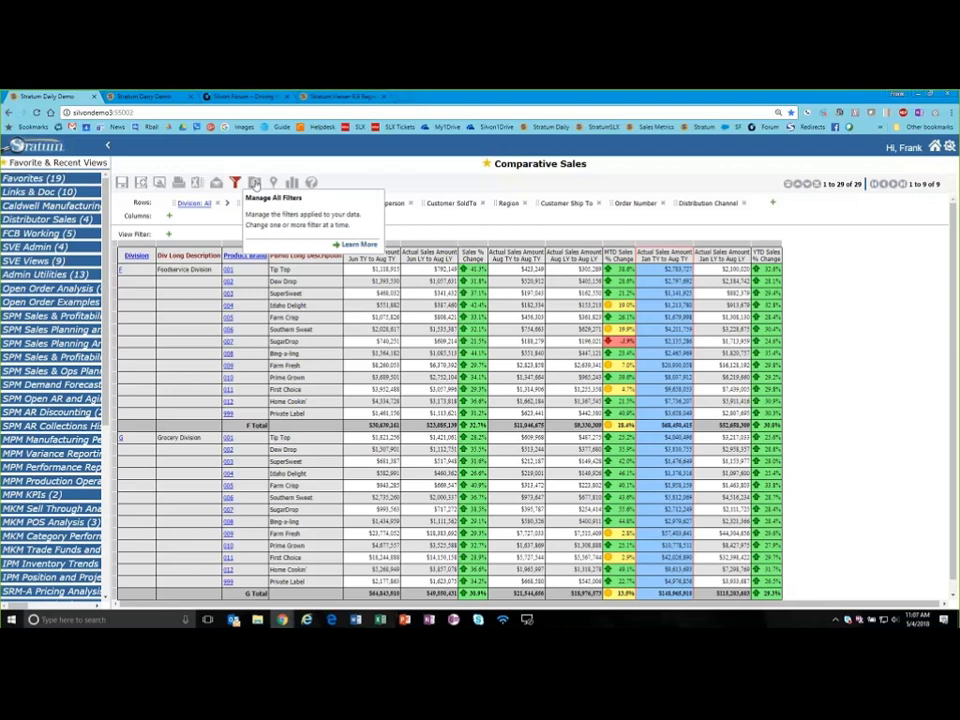
left_click(254, 183)
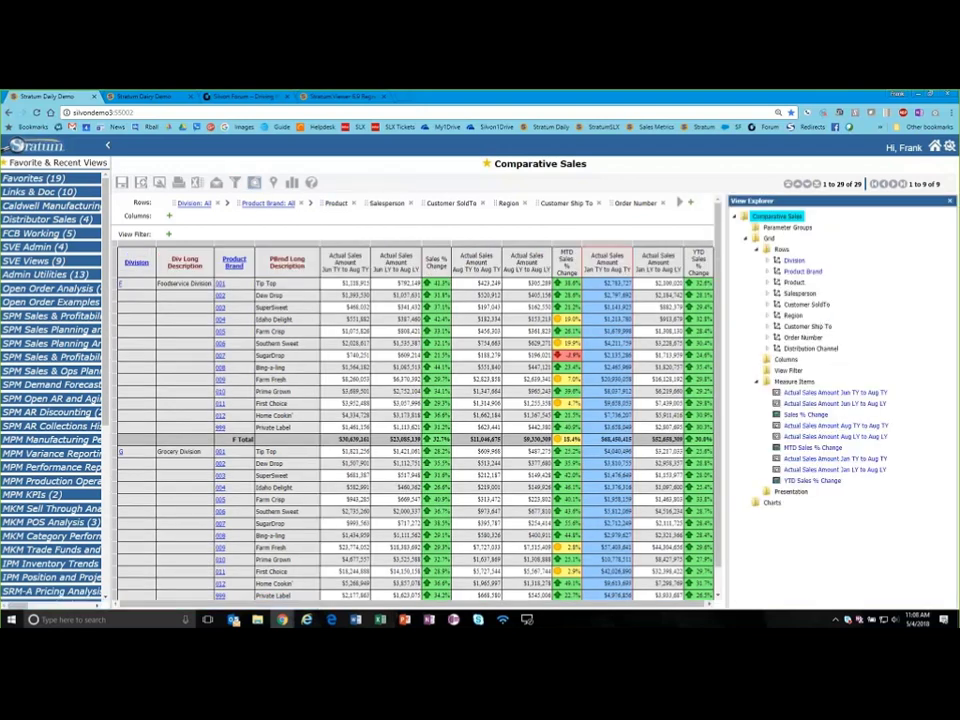
left_click(950, 202)
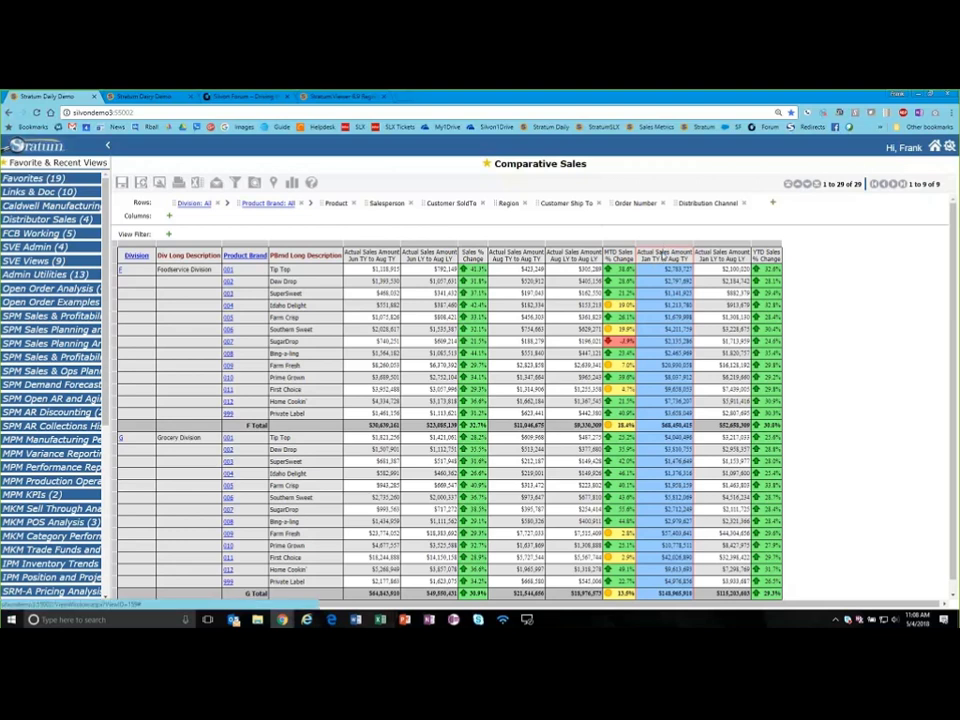
Start inserting a regular measure item after this year's Jan to Aug Actual Sales Amount, search for sales, and pick Actual Sales Ext Standard Cost.
right_click(662, 255)
mouse_move(616, 346)
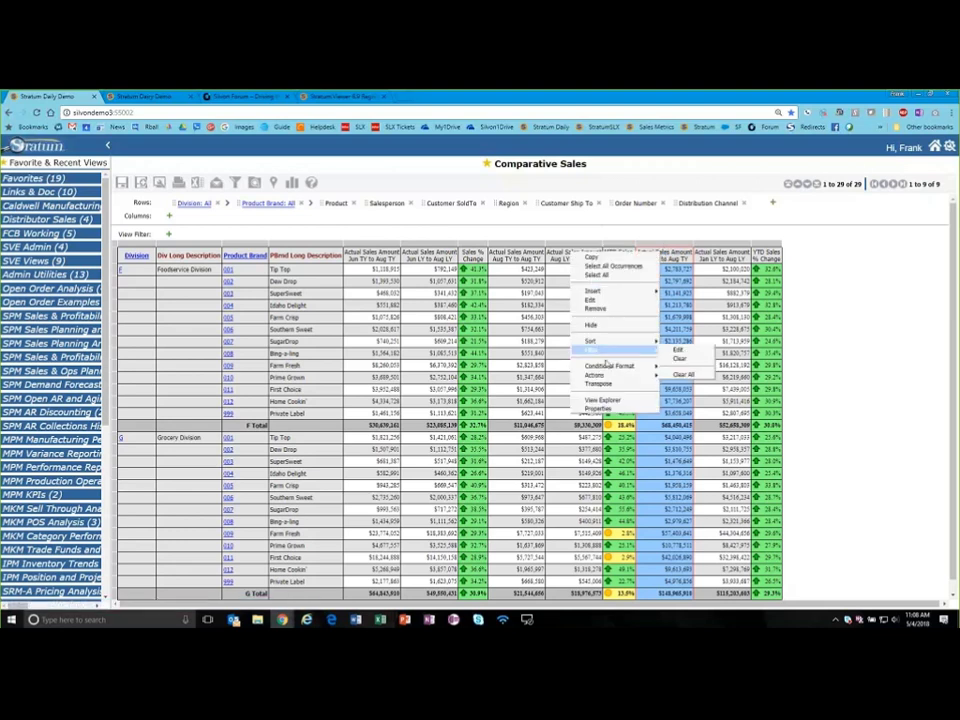
mouse_move(600, 291)
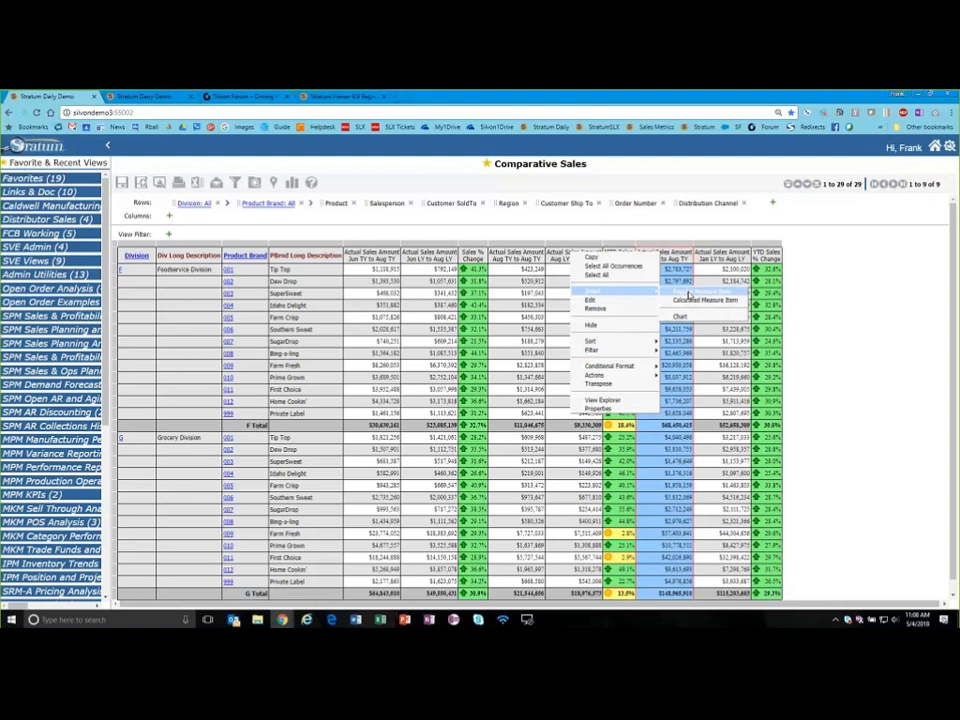
left_click(688, 295)
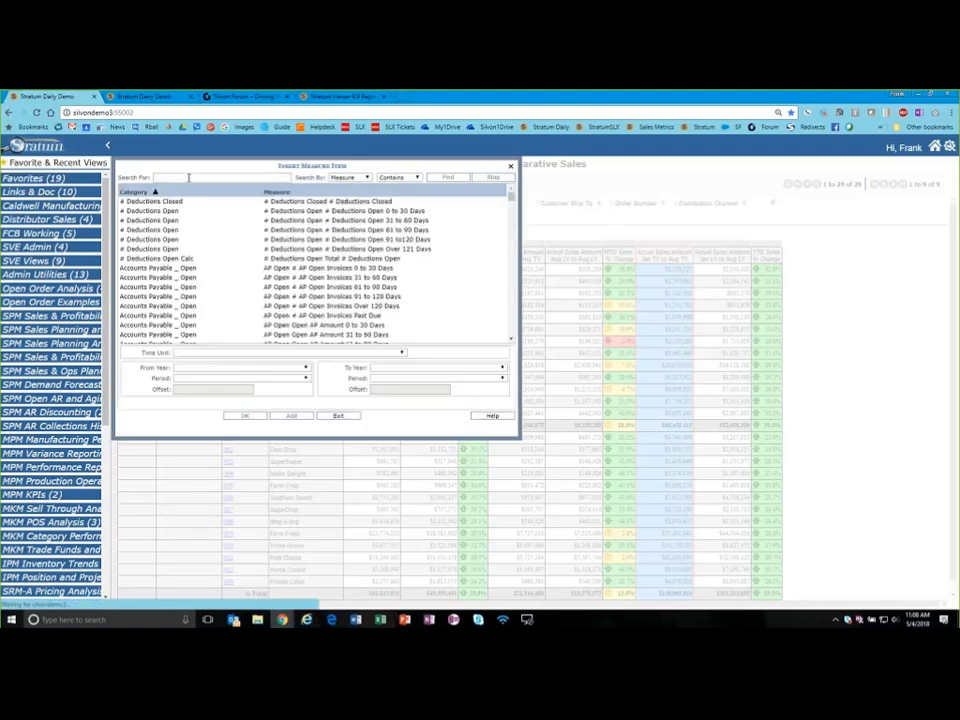
type("sales")
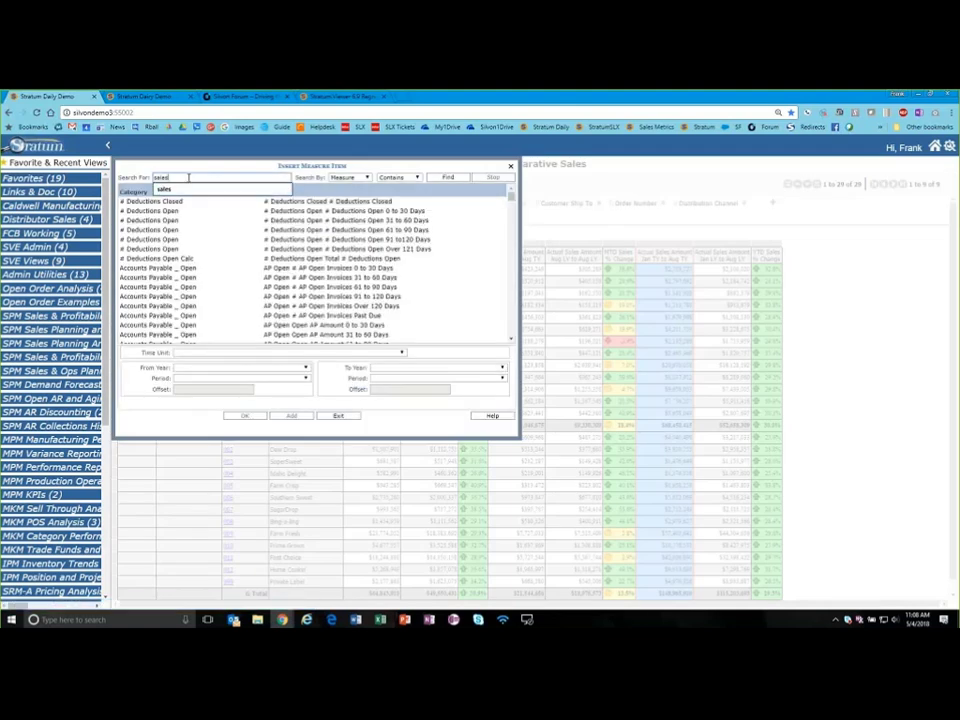
key("Return")
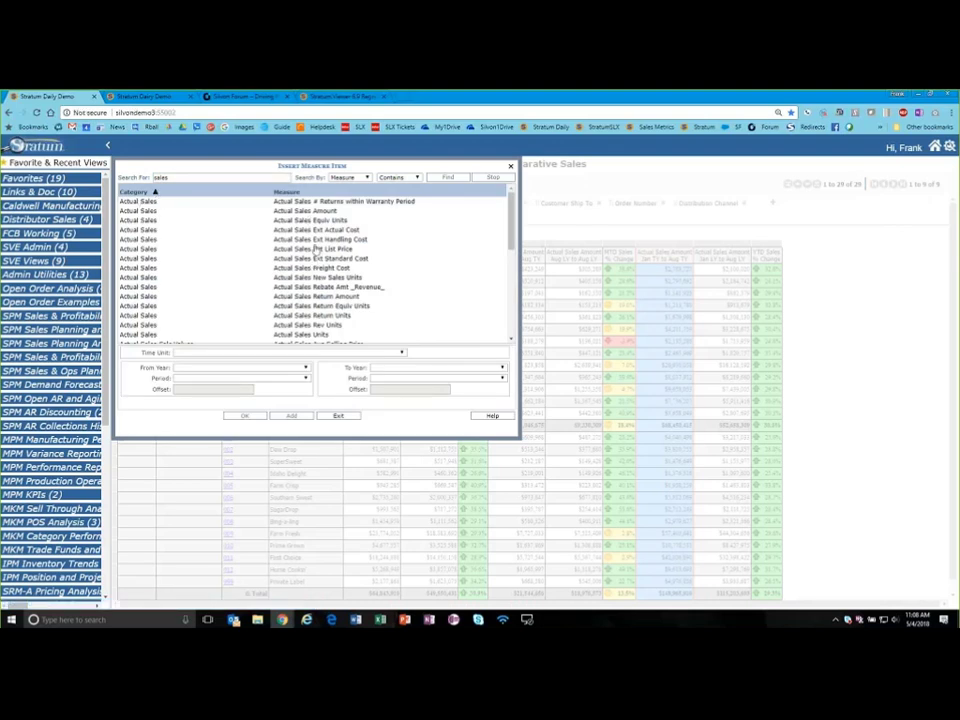
left_click(330, 242)
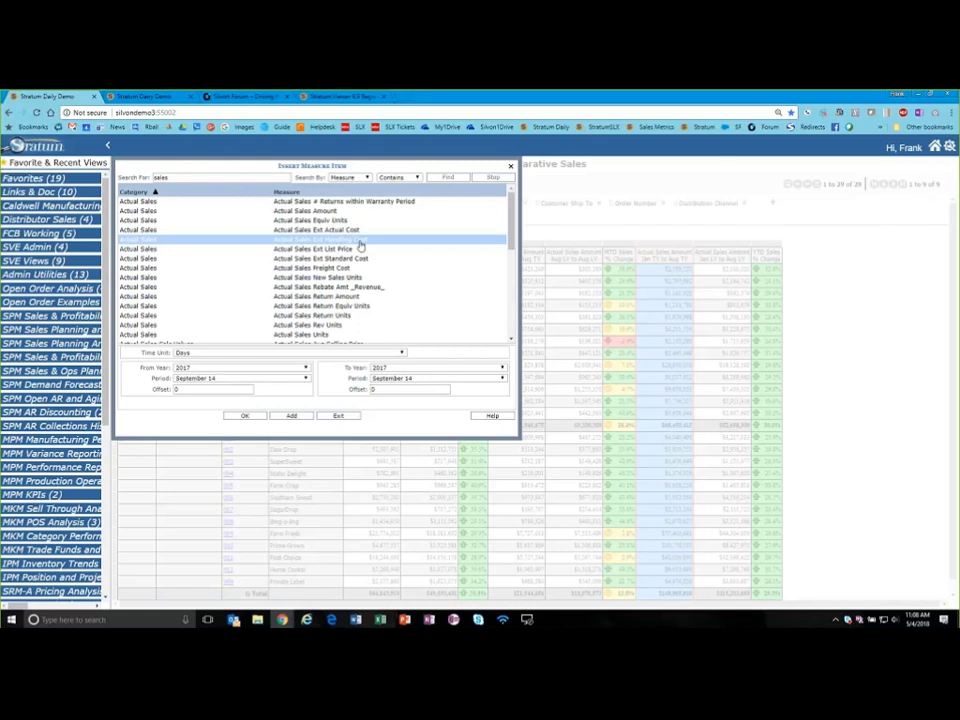
left_click(320, 261)
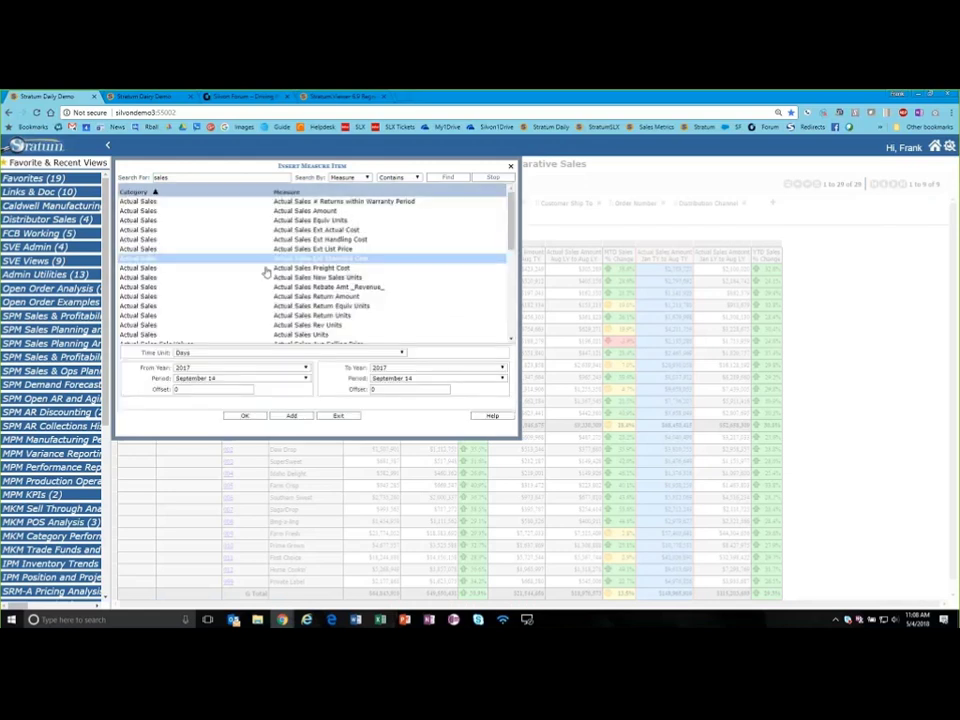
Set the measure's time unit to Months, from Current Year January to Current Year Previous Month, and add it to the view.
left_click(196, 353)
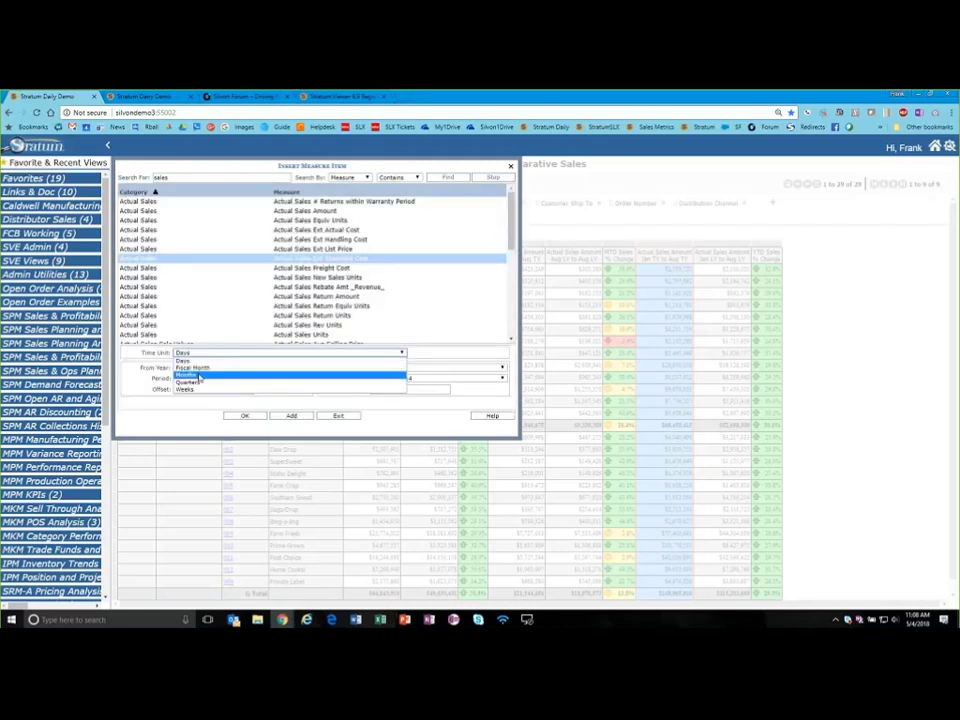
left_click(200, 376)
left_click(230, 368)
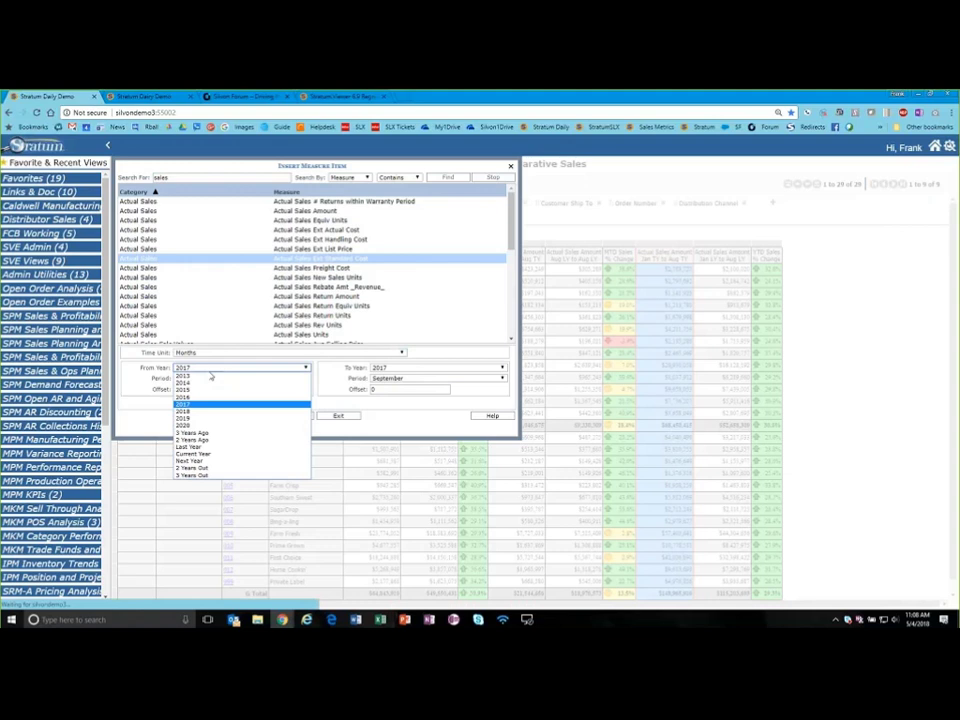
left_click(211, 455)
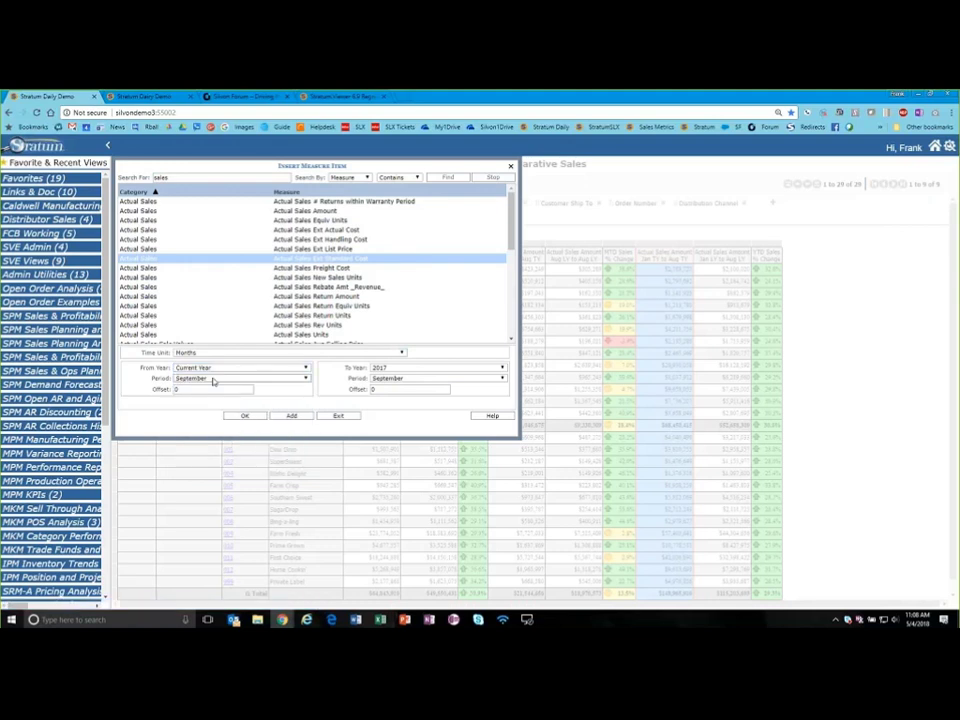
left_click(214, 380)
left_click(205, 389)
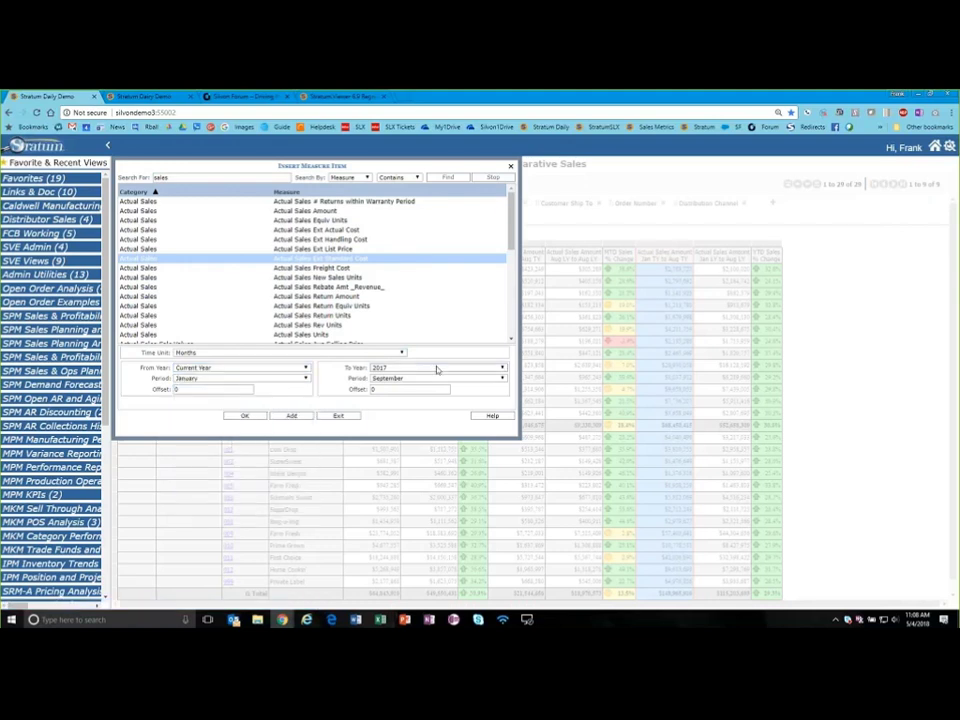
left_click(435, 369)
left_click(395, 405)
left_click(436, 378)
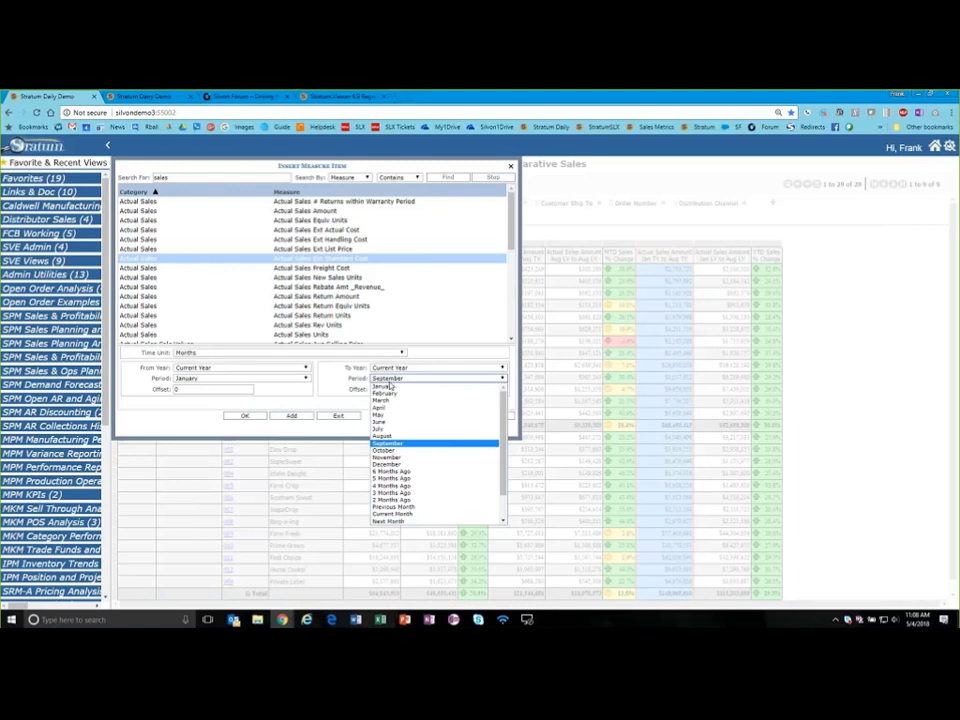
left_click(400, 508)
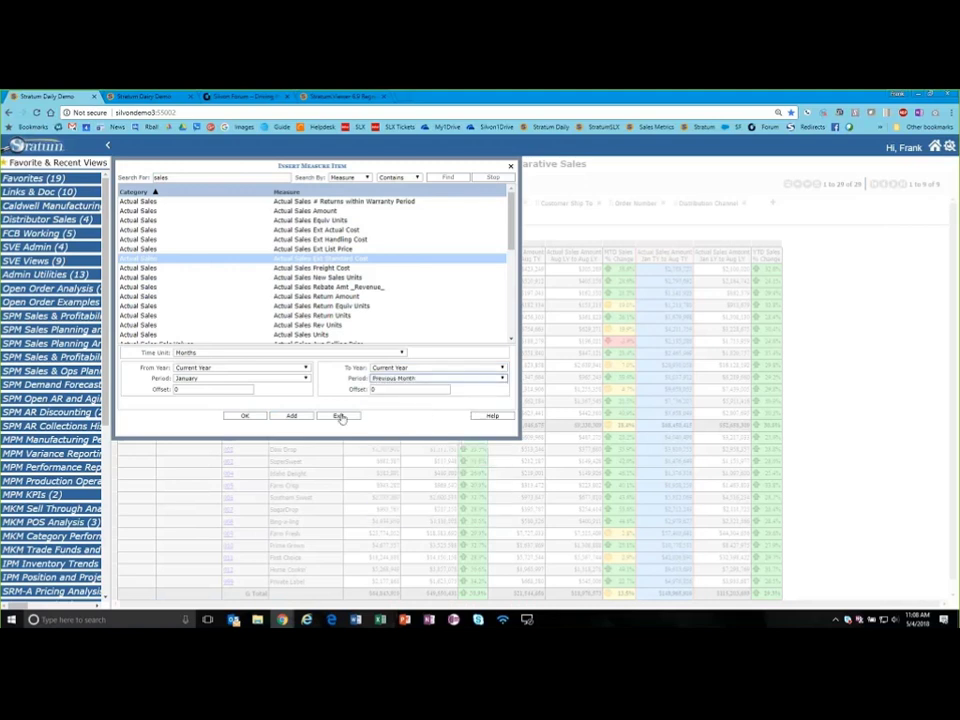
left_click(341, 416)
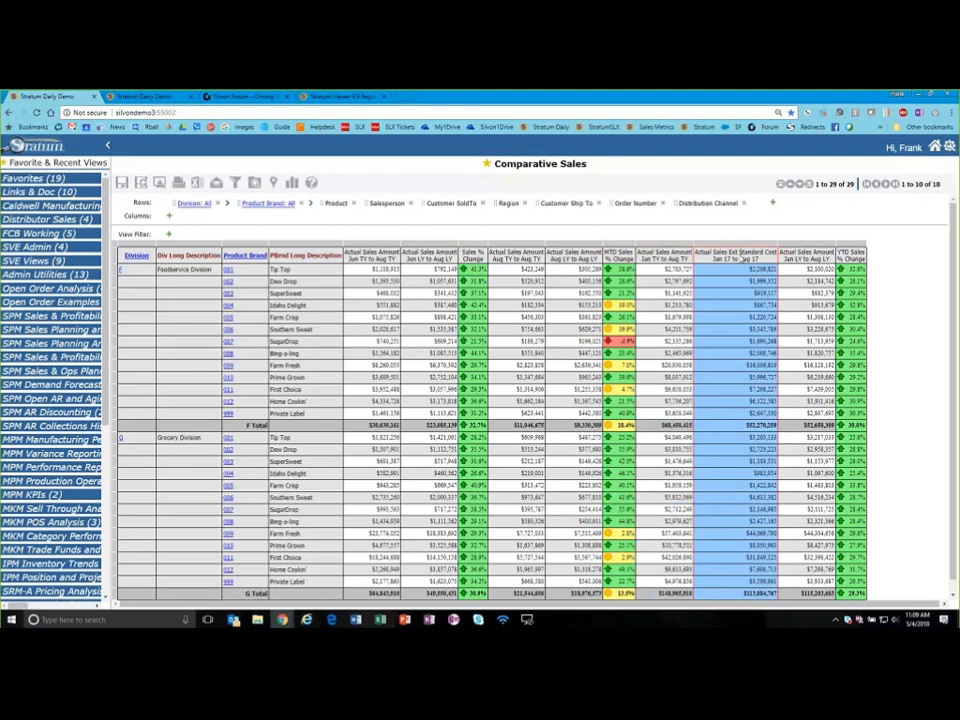
Insert a calculated measure item that subtracts Actual Sales Ext Standard Cost Jan 17 to Aug 17 from Actual Sales Amount Jan TY to Aug TY.
right_click(660, 254)
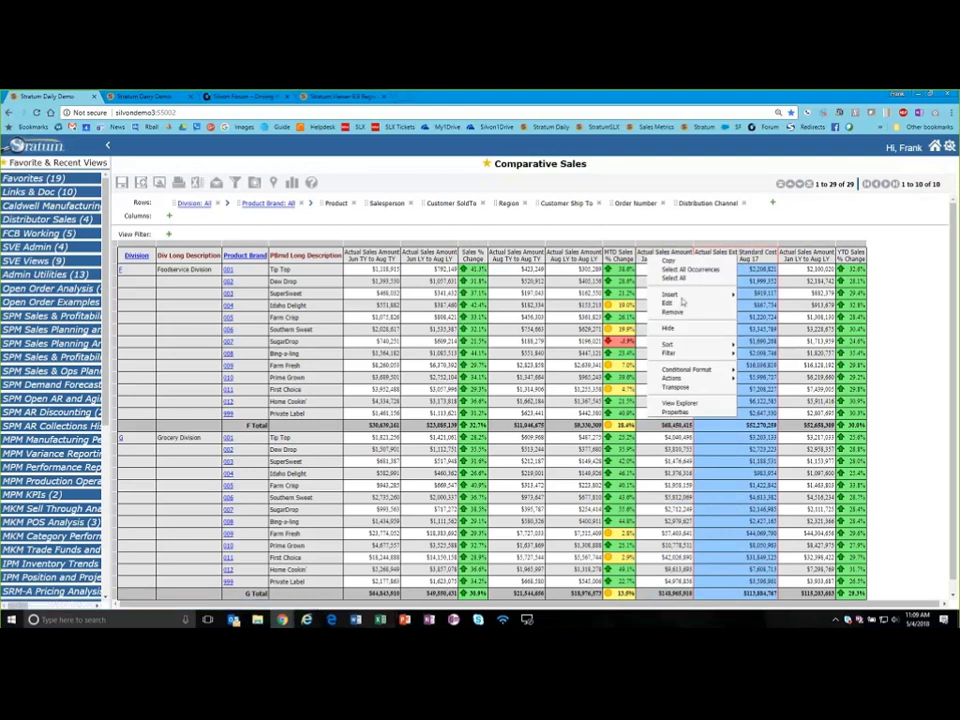
mouse_move(700, 294)
left_click(765, 305)
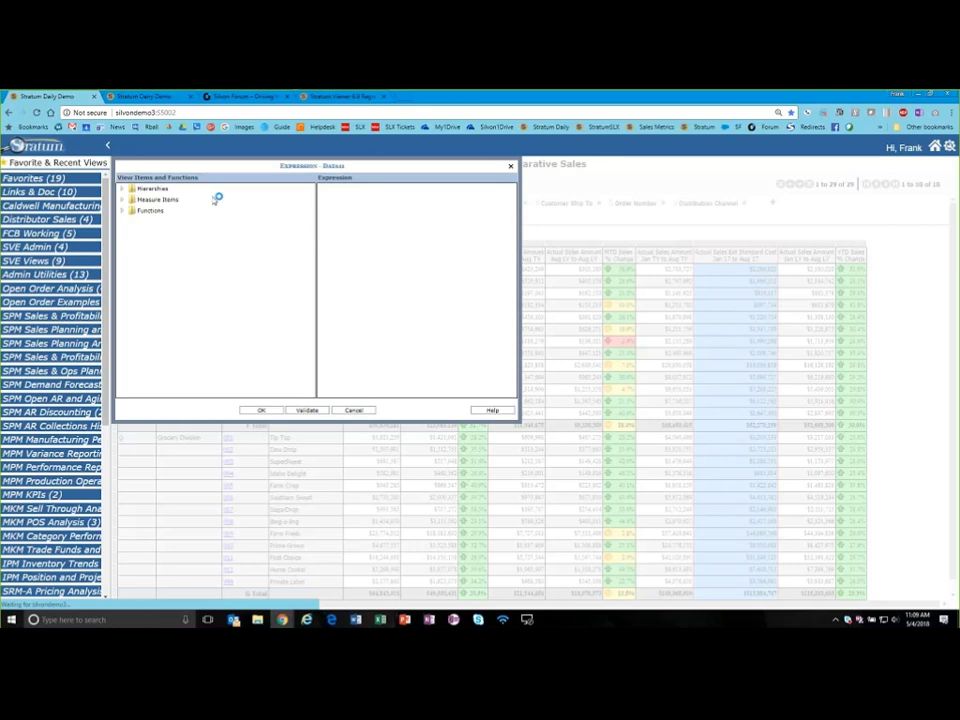
left_click(121, 199)
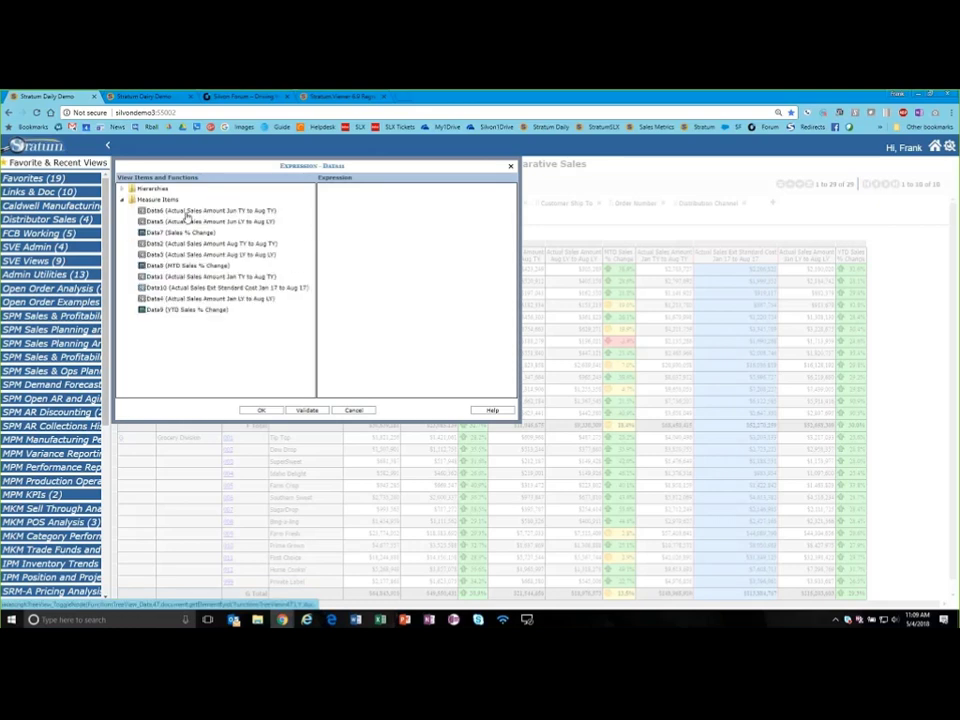
left_click(196, 279)
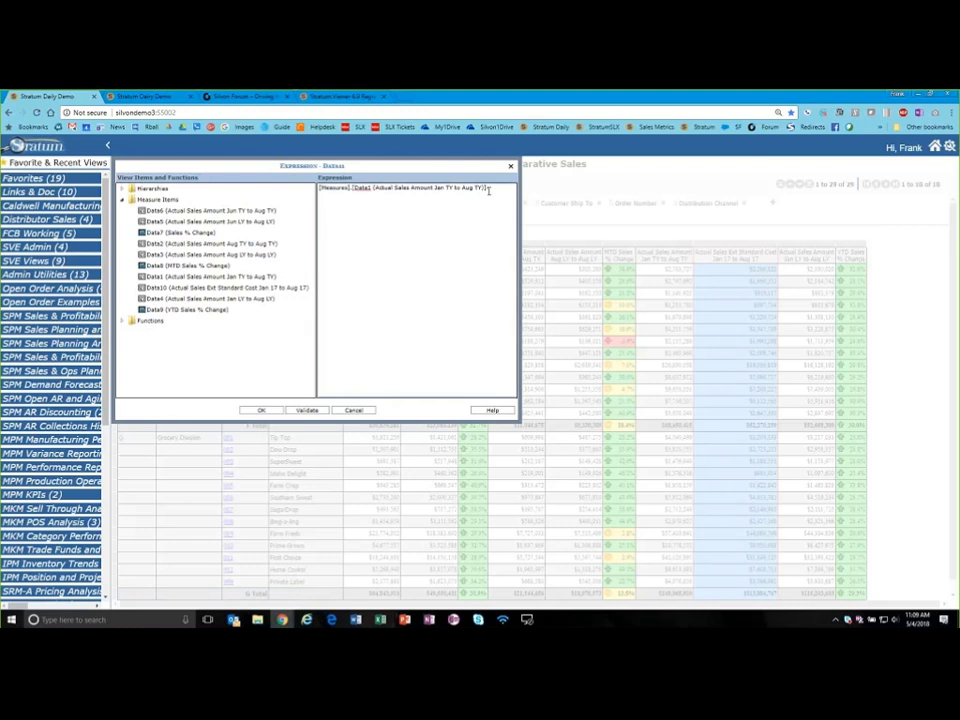
left_click(221, 288)
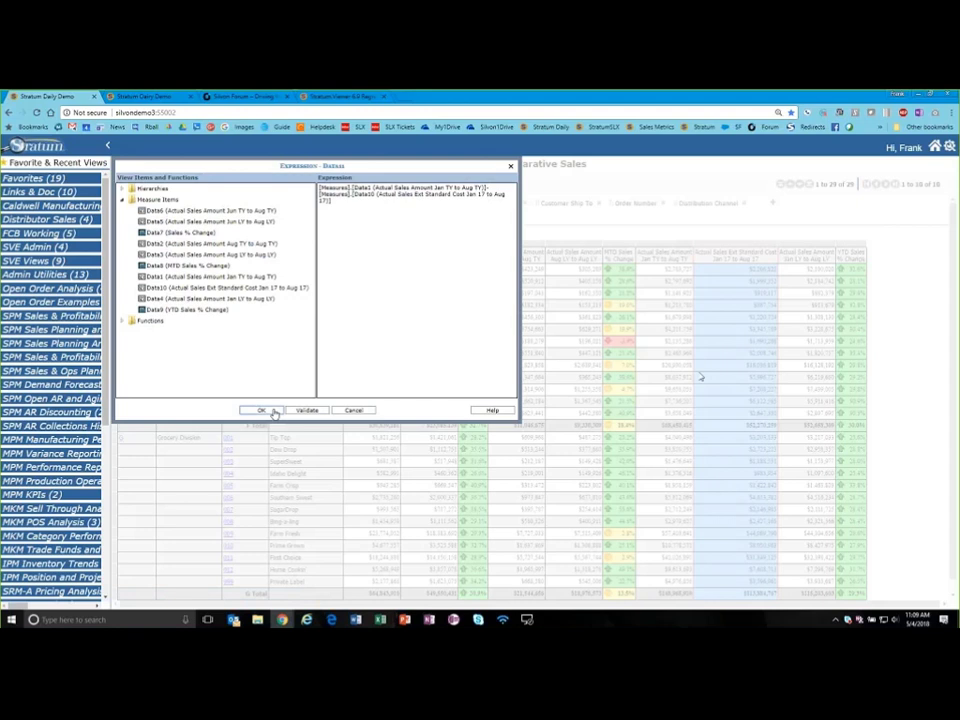
left_click(271, 411)
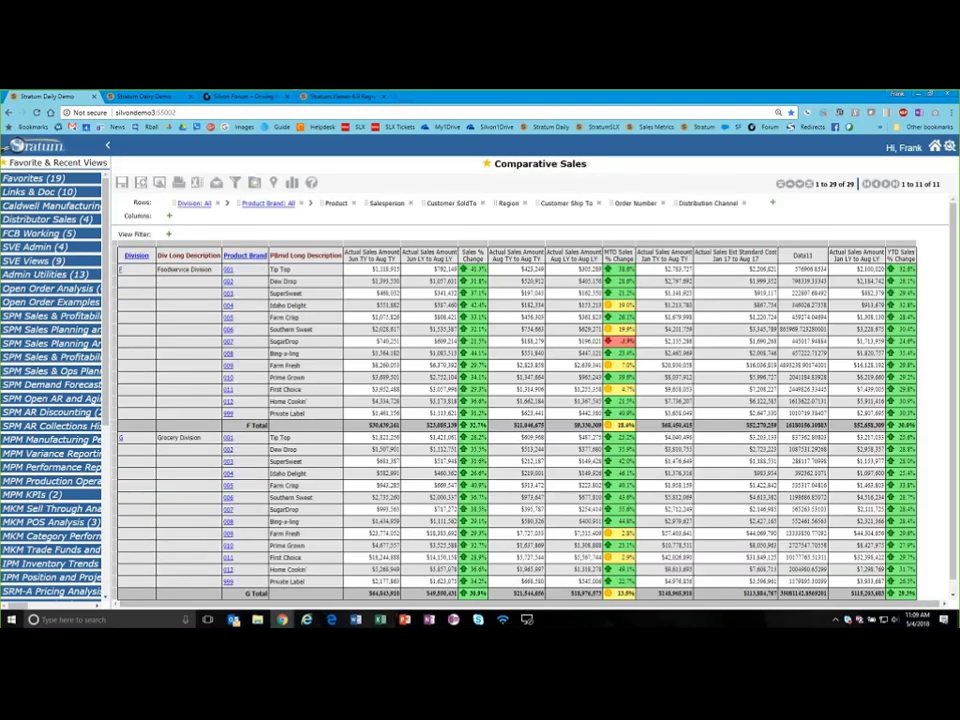
In the new calculated column's properties, replace the caption expression with View, Margin, and Amt on separate lines.
right_click(809, 258)
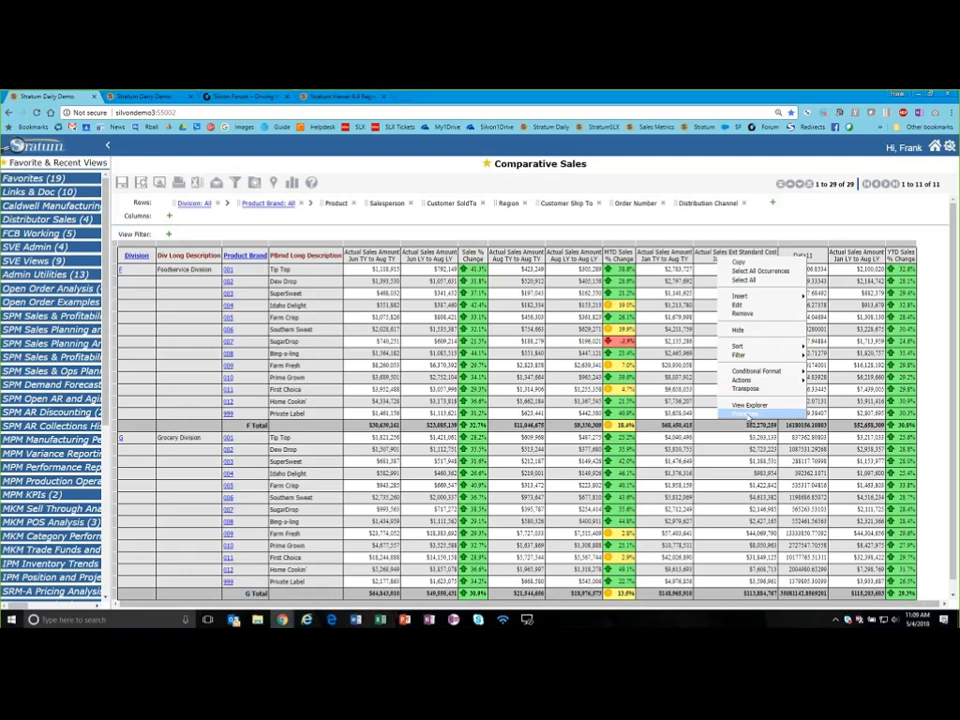
left_click(748, 416)
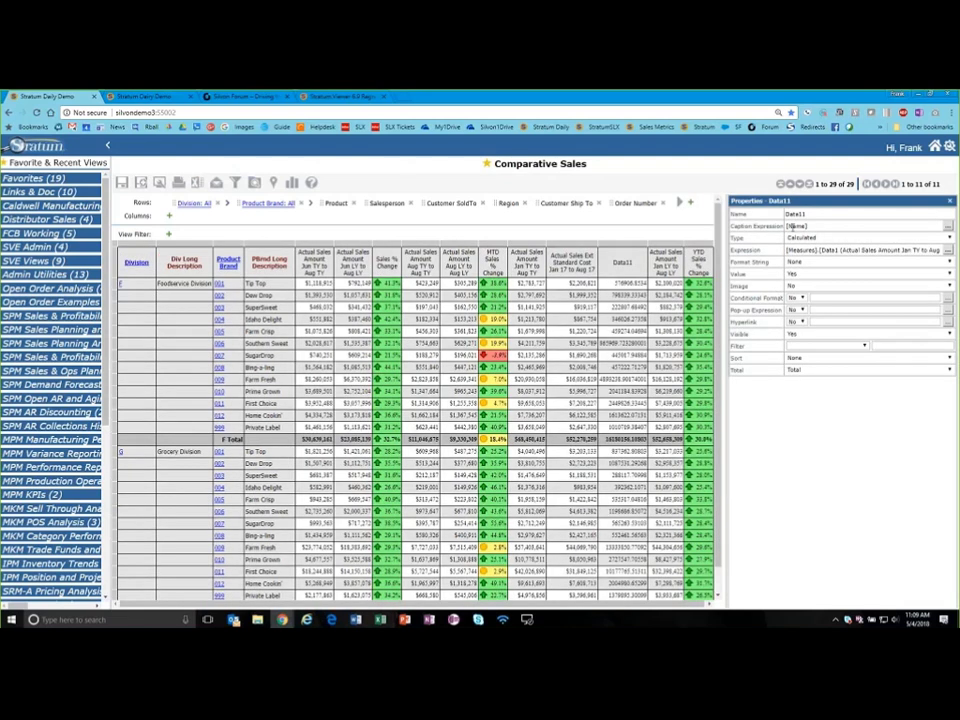
left_click(948, 227)
left_click(271, 188)
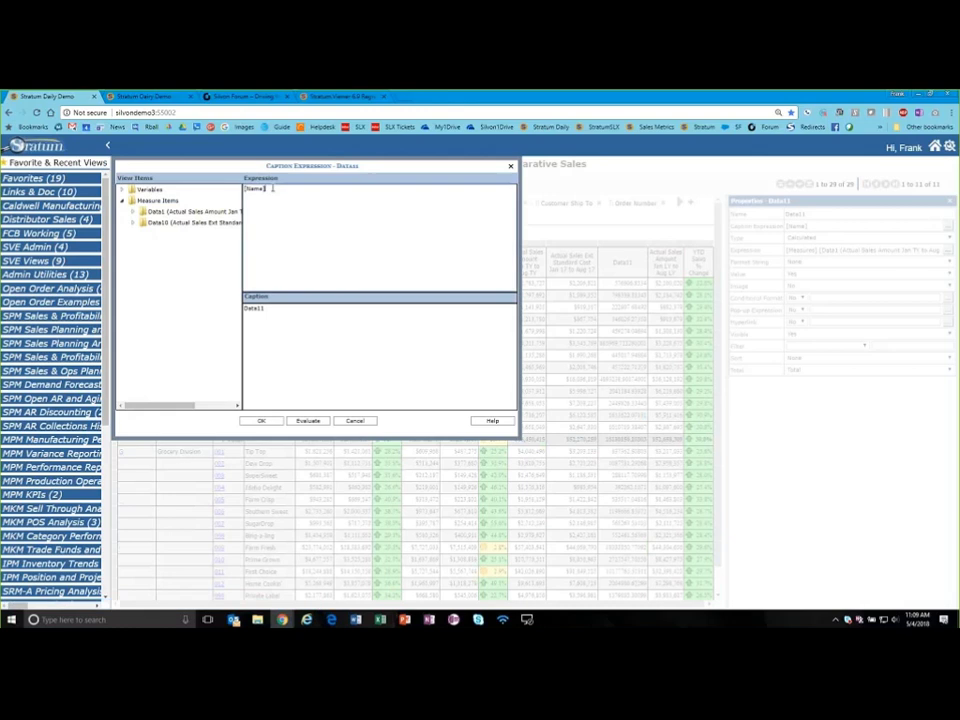
left_click_drag(271, 188, 180, 190)
type("Mar")
key("BackSpace")
key("BackSpace")
key("BackSpace")
type("View")
key("Return")
type("Margin")
key("Return")
type("Amt")
Append Data1's From Period Short Desc, the word to, To Period Short Desc, and To Year YYYY to the caption, and apply it.
left_click(131, 214)
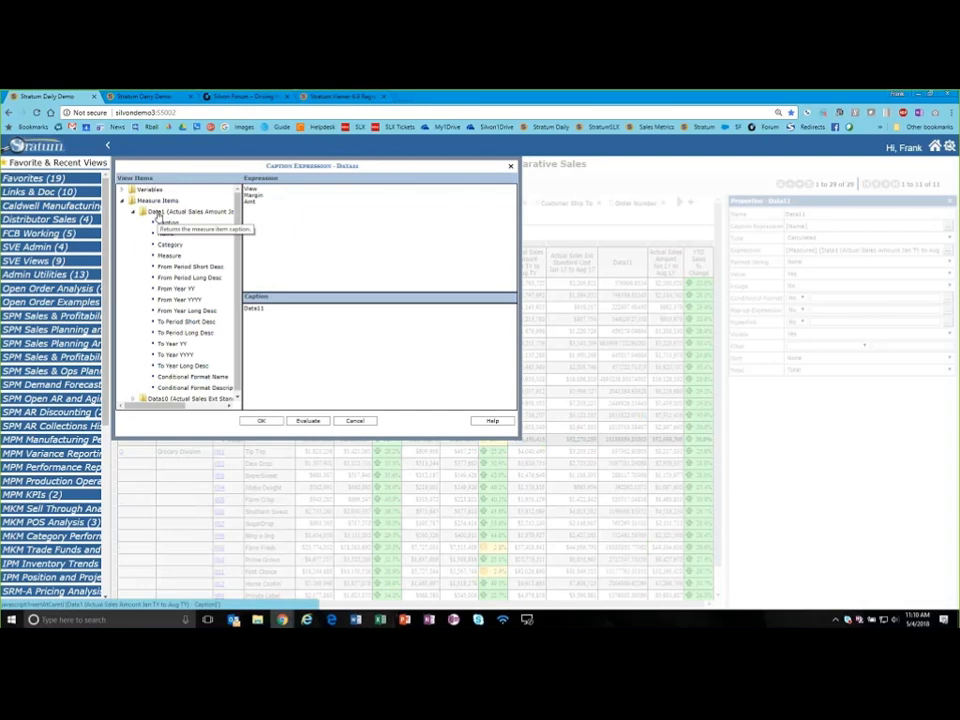
left_click(172, 270)
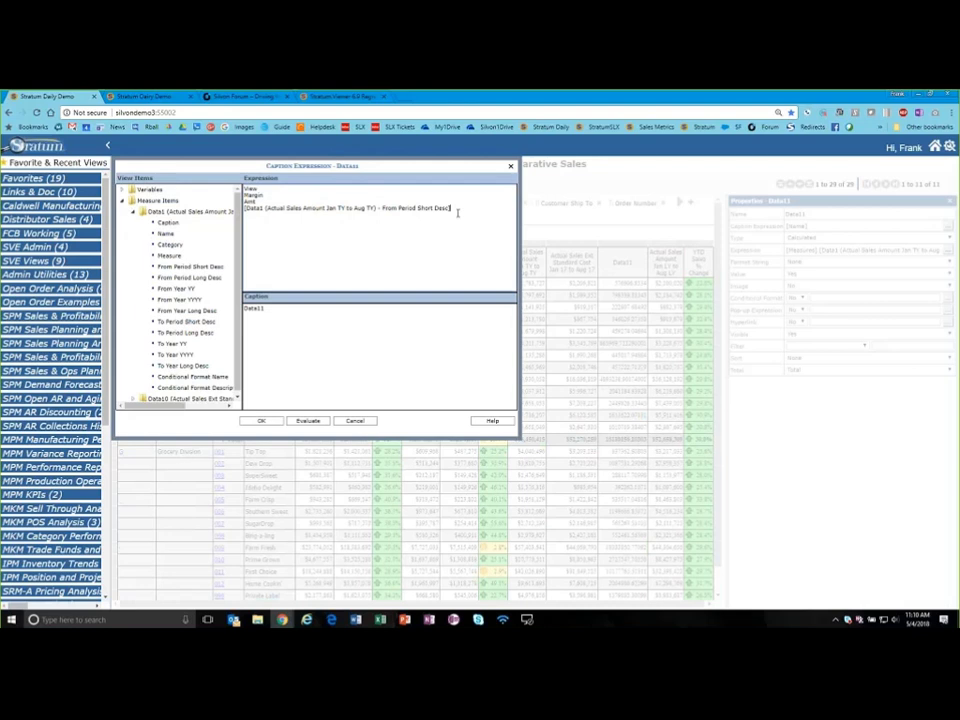
type("to")
key("Return")
left_click(172, 321)
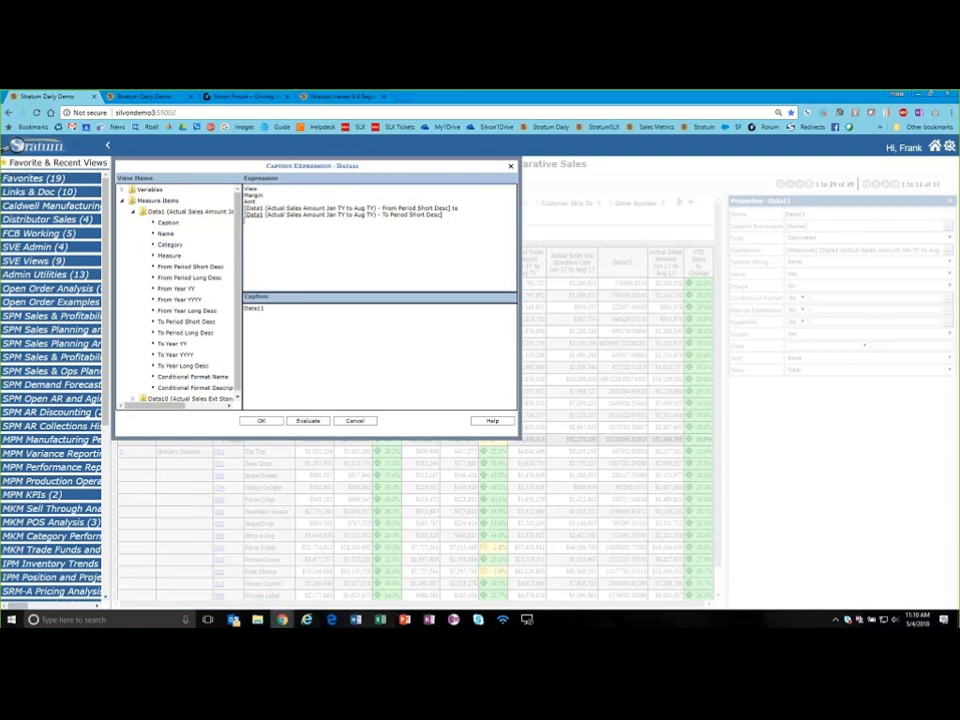
left_click(172, 354)
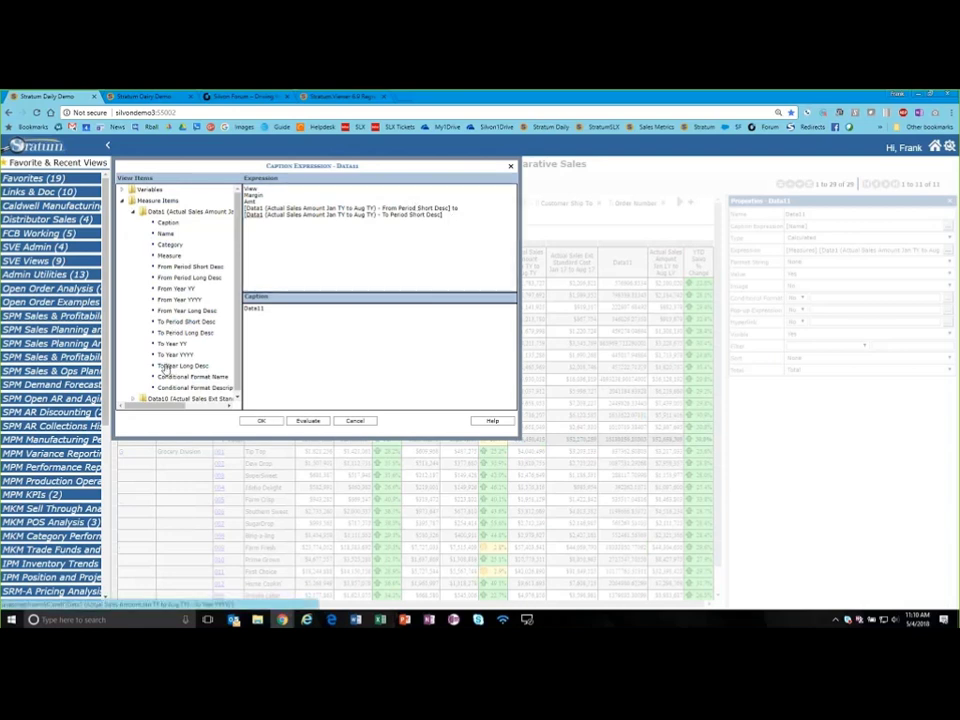
left_click(256, 422)
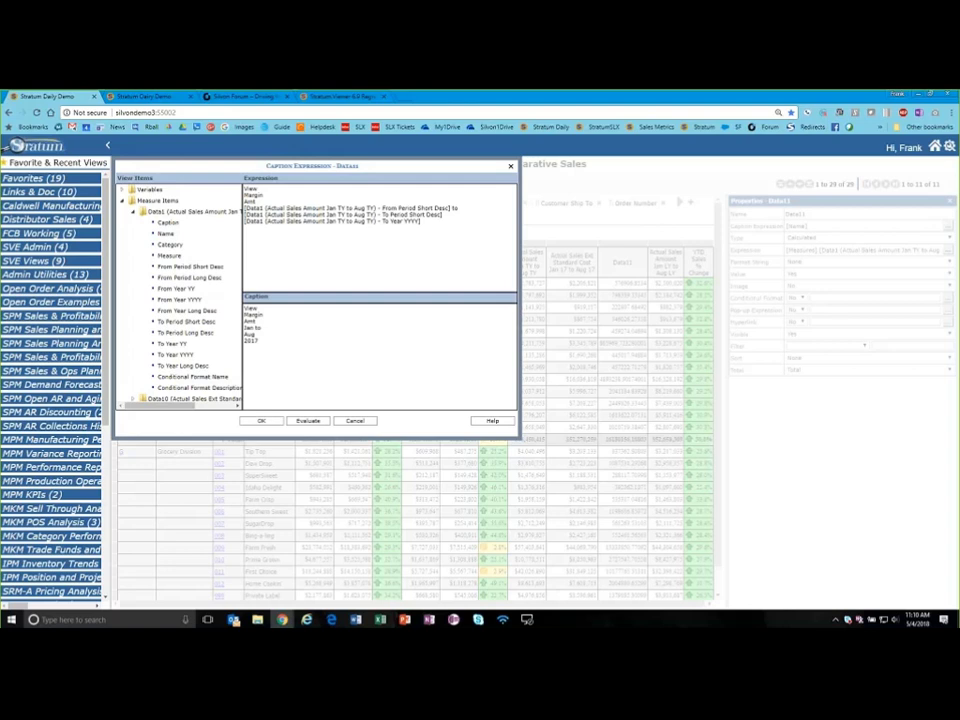
left_click(269, 422)
left_click(405, 389)
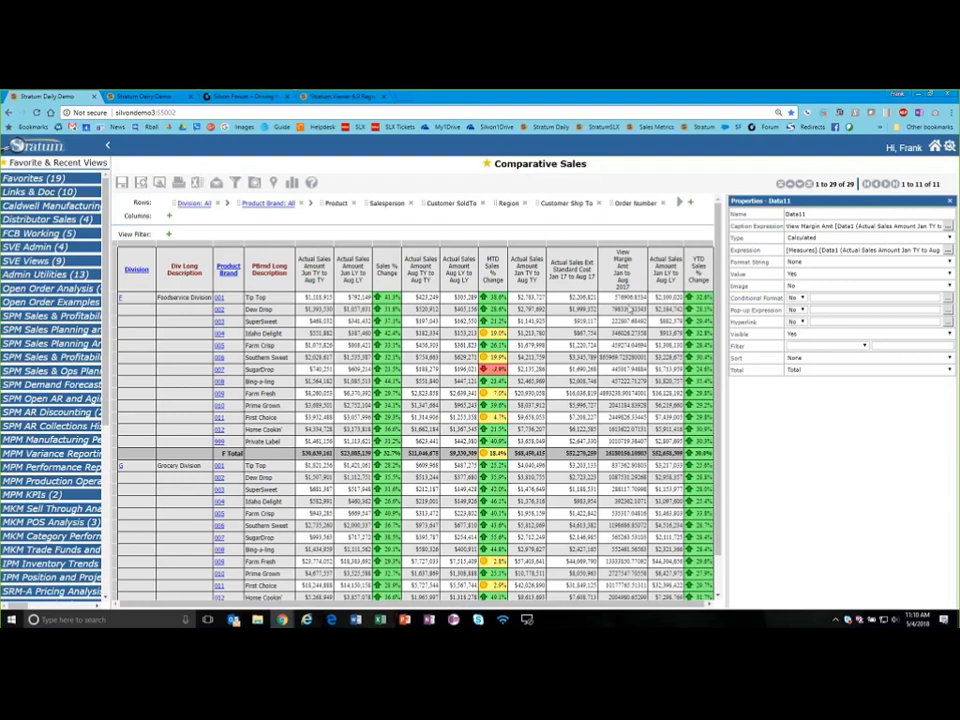
Set the format string of the View Margin Amt column to $#,###,##0.
left_click(815, 263)
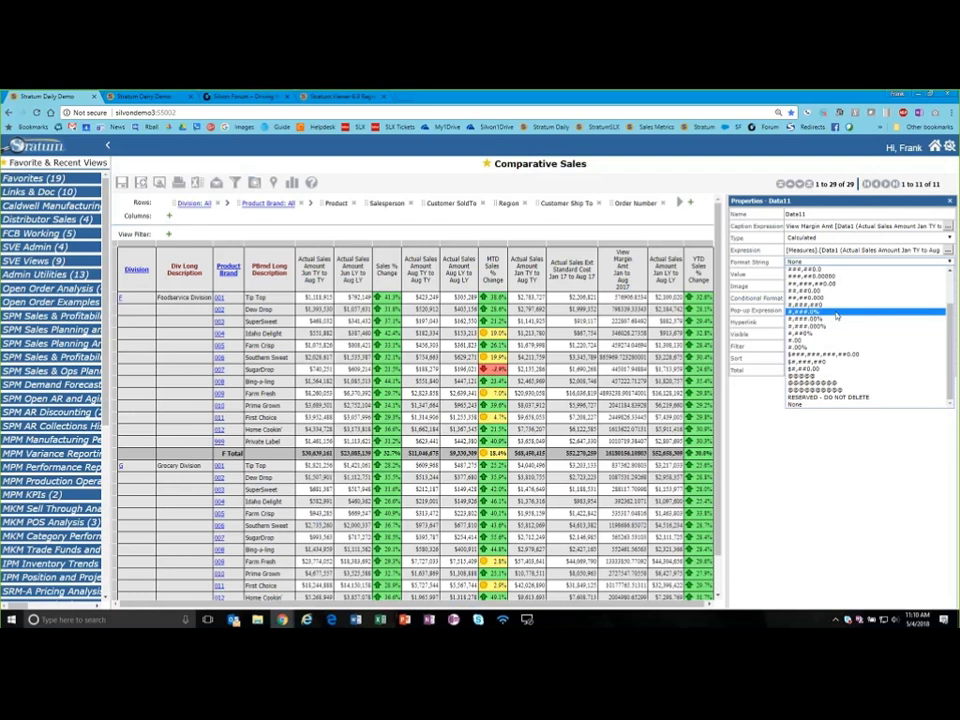
left_click(830, 356)
key("Return")
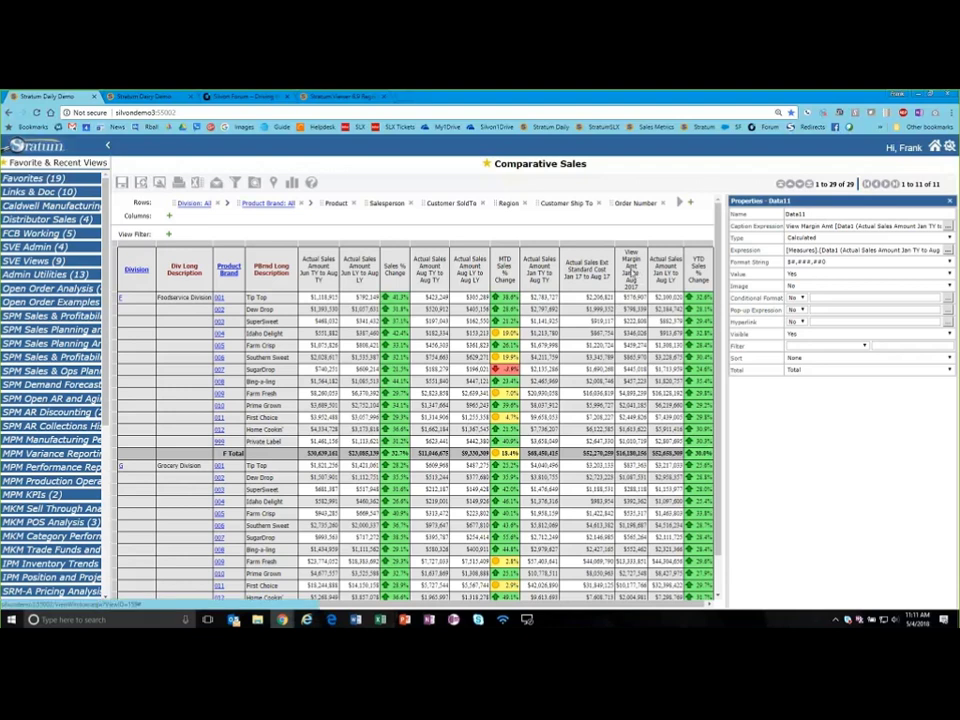
Start inserting a regular measure item beside View Margin Amt, search the measures for sale, and choose Actual Sales Gross Margin Amt Standard.
right_click(631, 274)
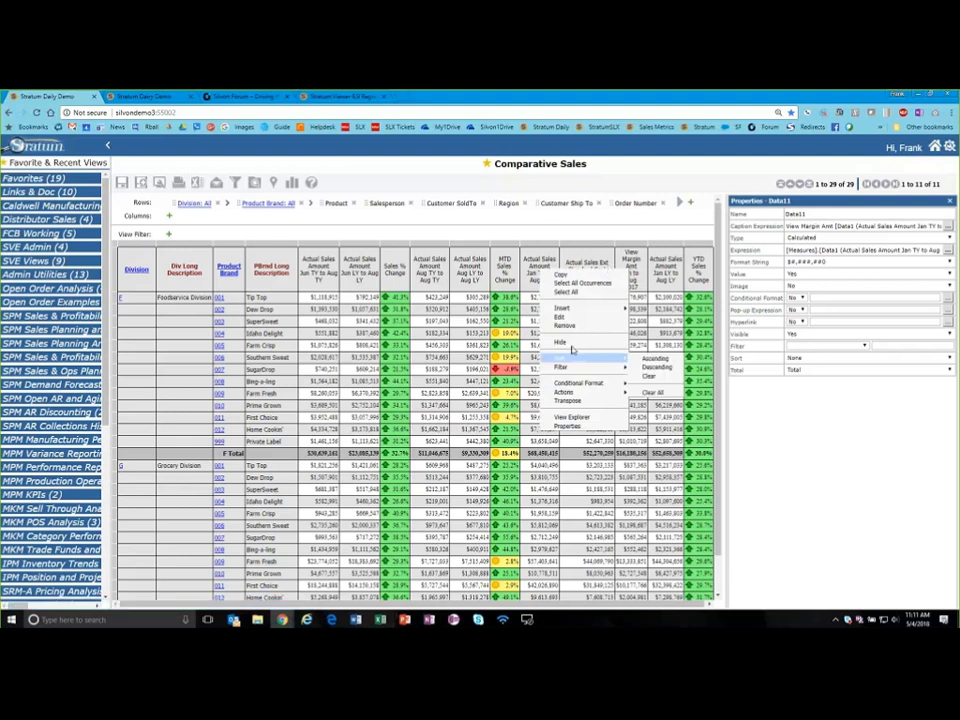
mouse_move(570, 311)
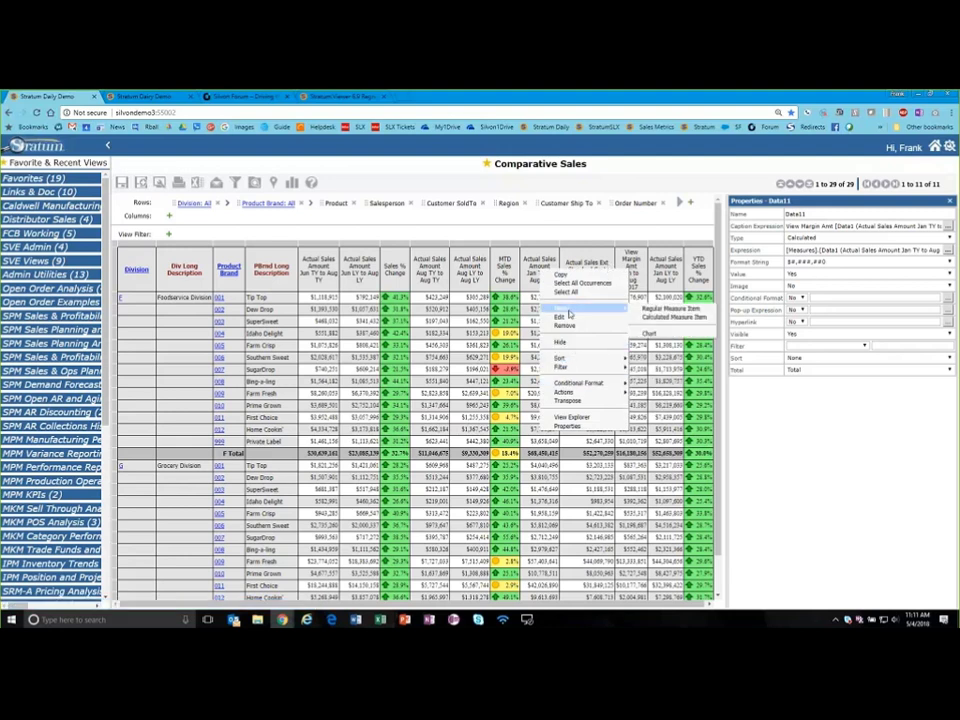
left_click(660, 310)
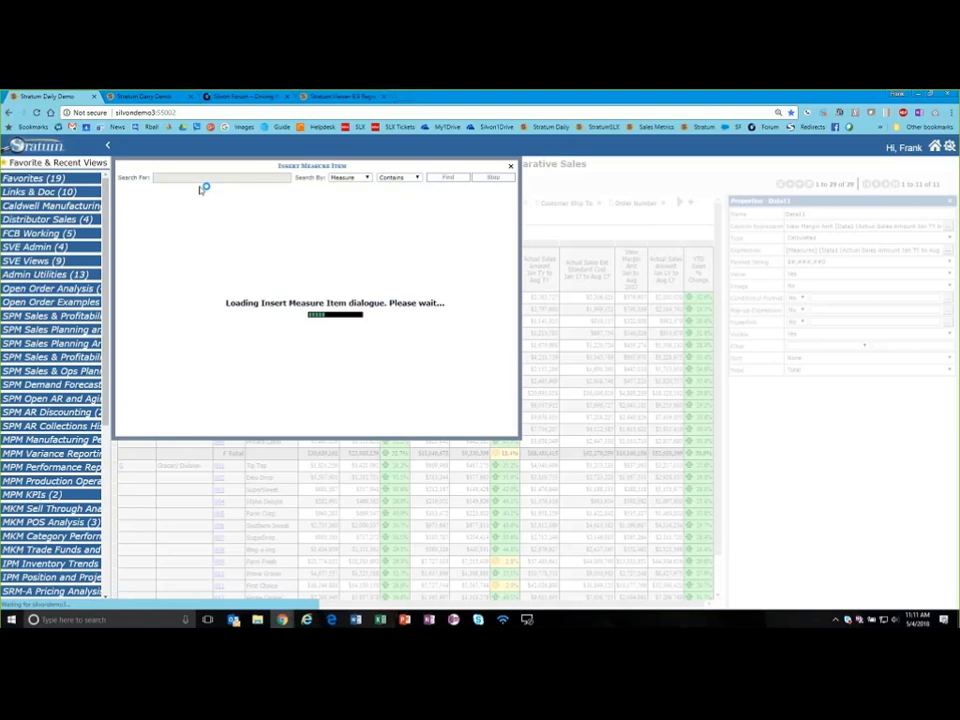
left_click(214, 177)
type("sale")
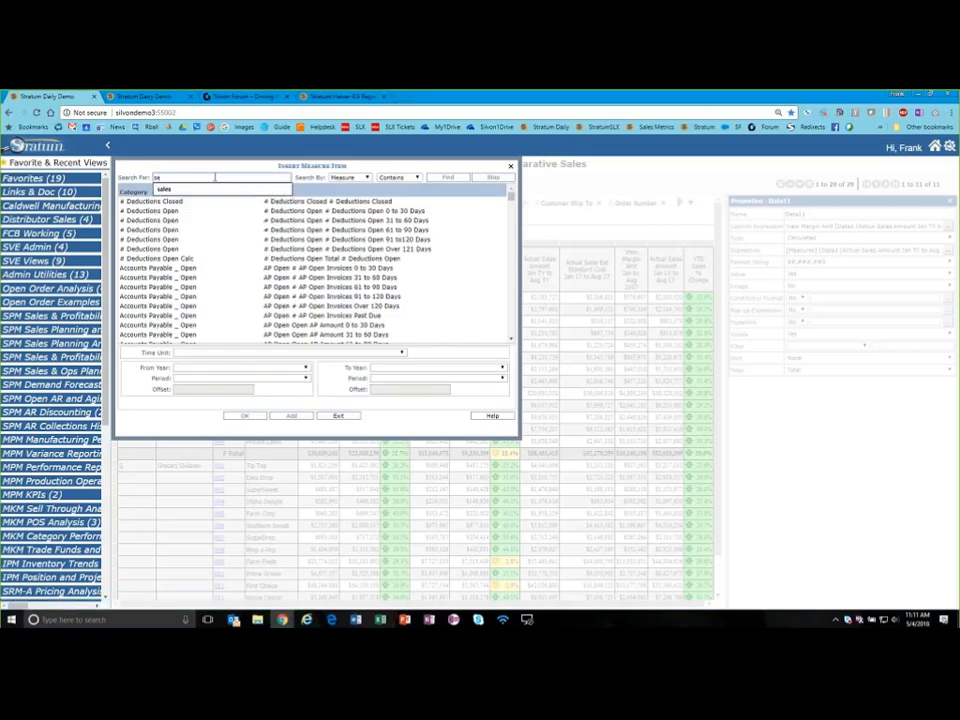
key("Return")
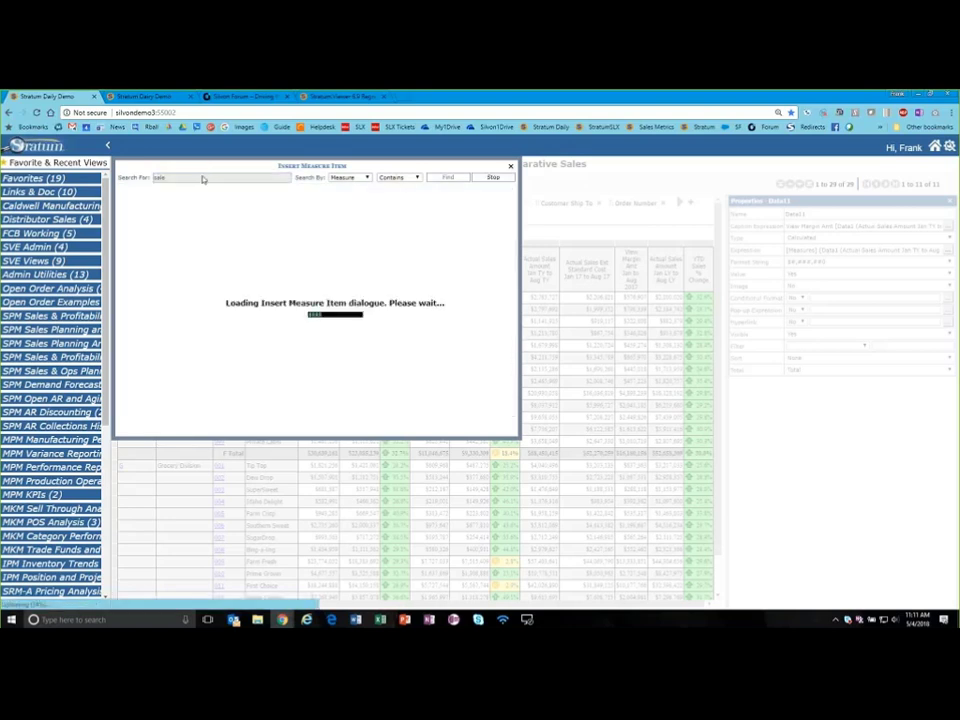
scroll(215, 240, "down", 6)
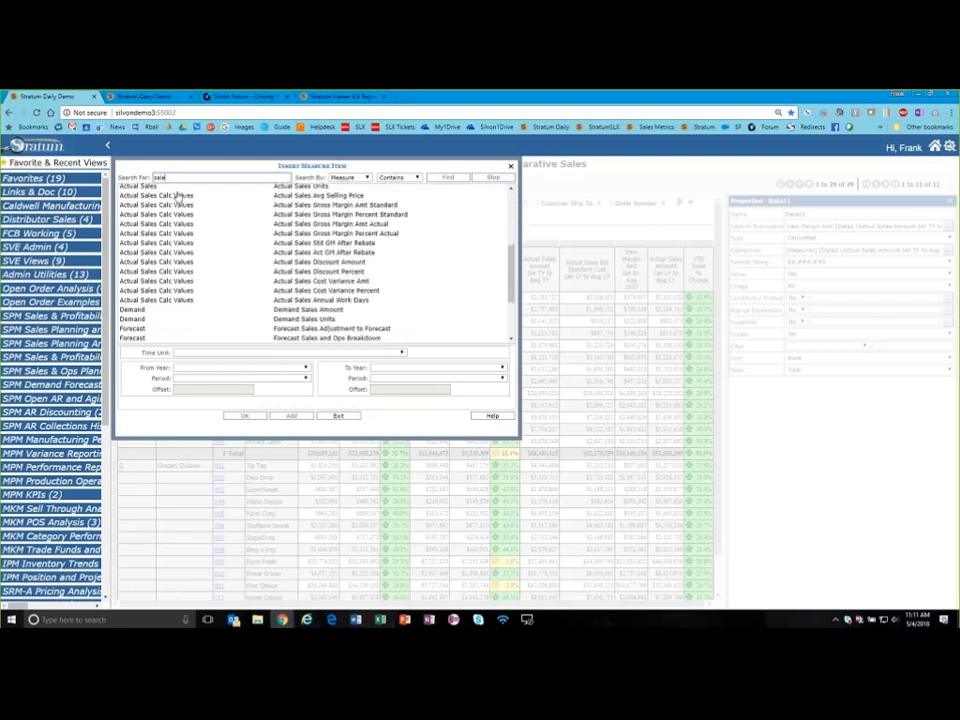
left_click_drag(182, 199, 180, 300)
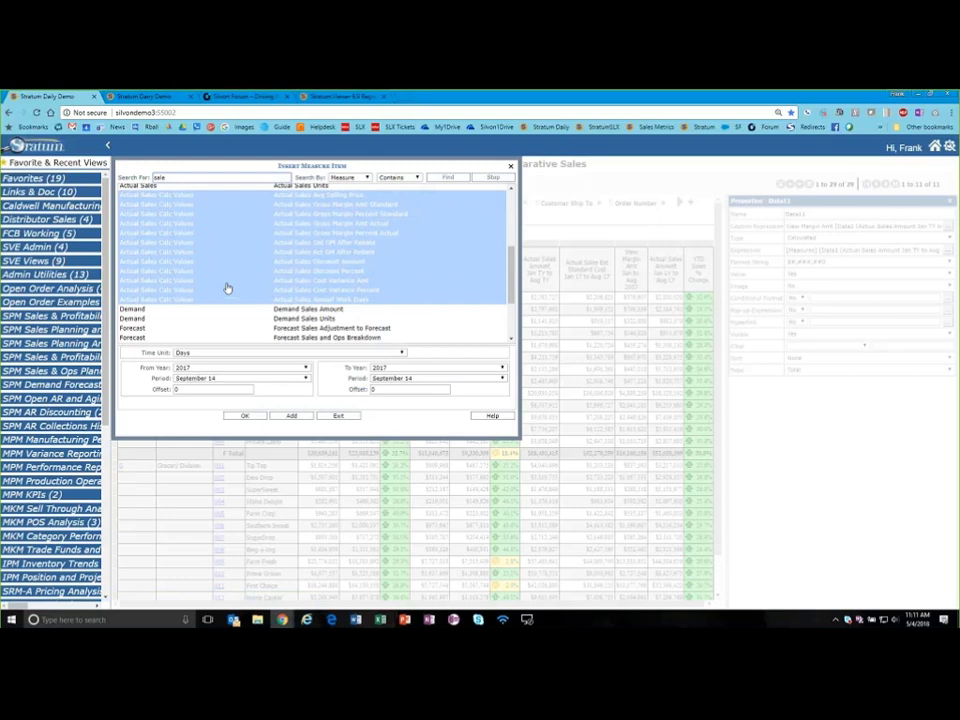
left_click(208, 177)
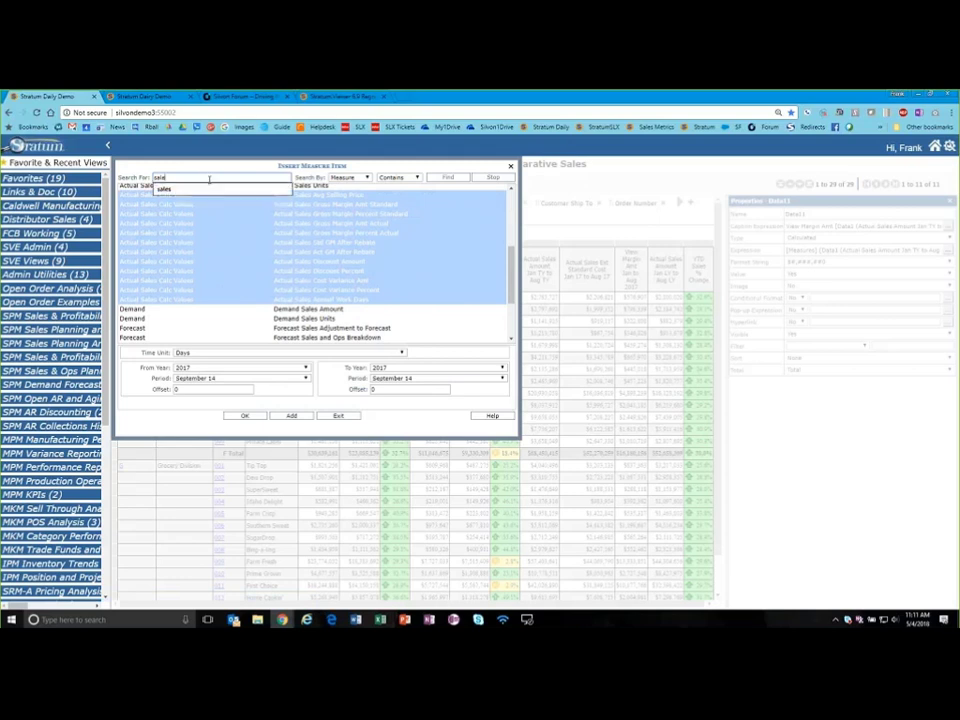
left_click(346, 205)
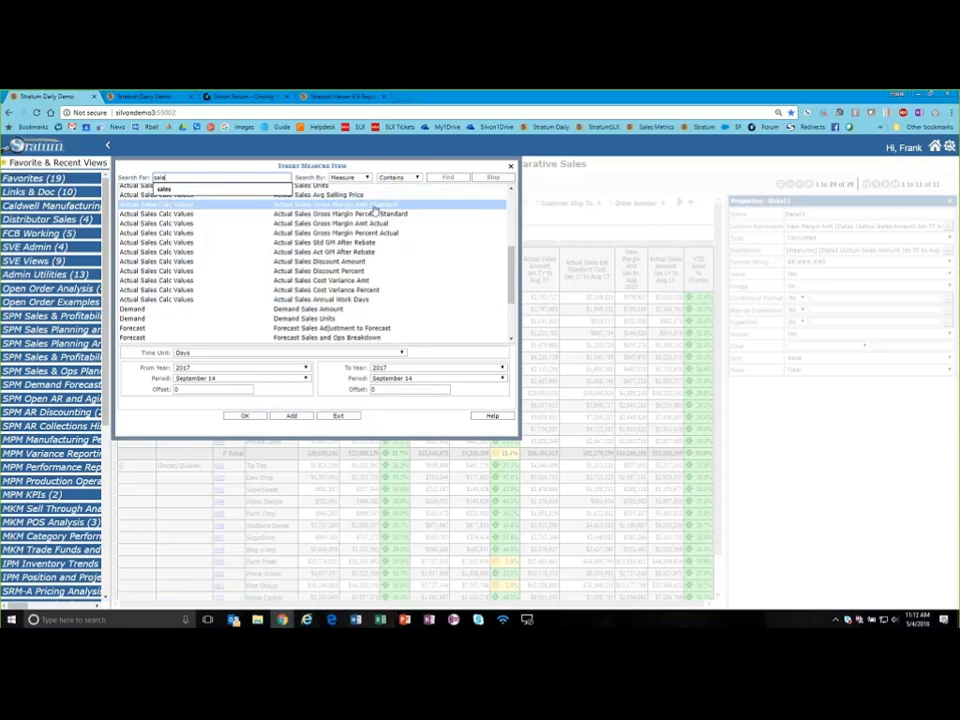
Set the measure's time unit to Months, from Current Year January to Current Year Previous Month, and insert it.
left_click(246, 354)
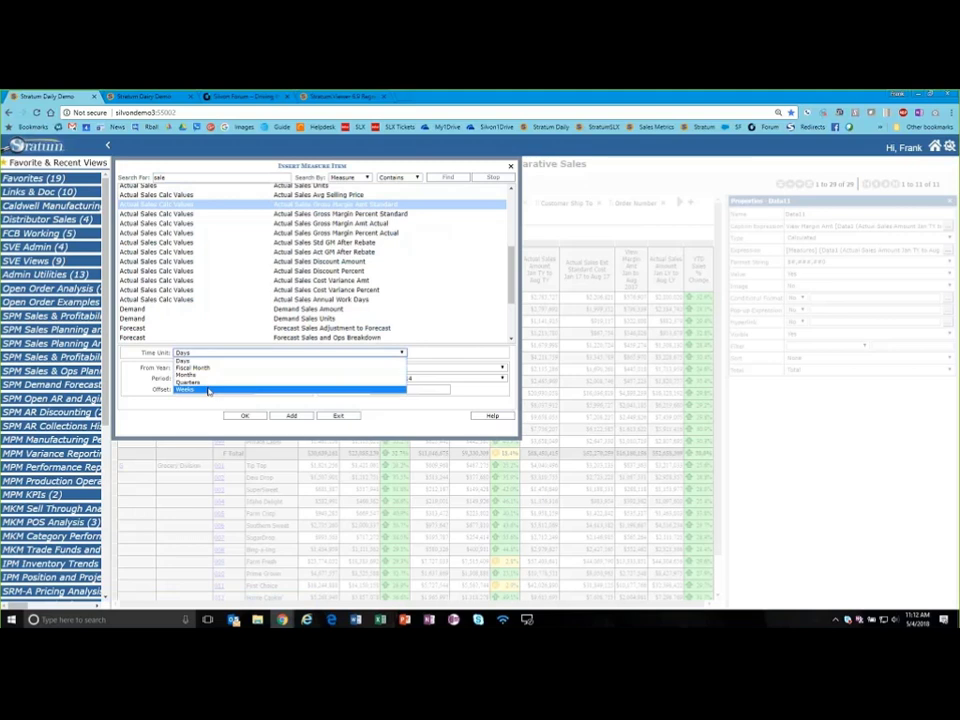
left_click(190, 376)
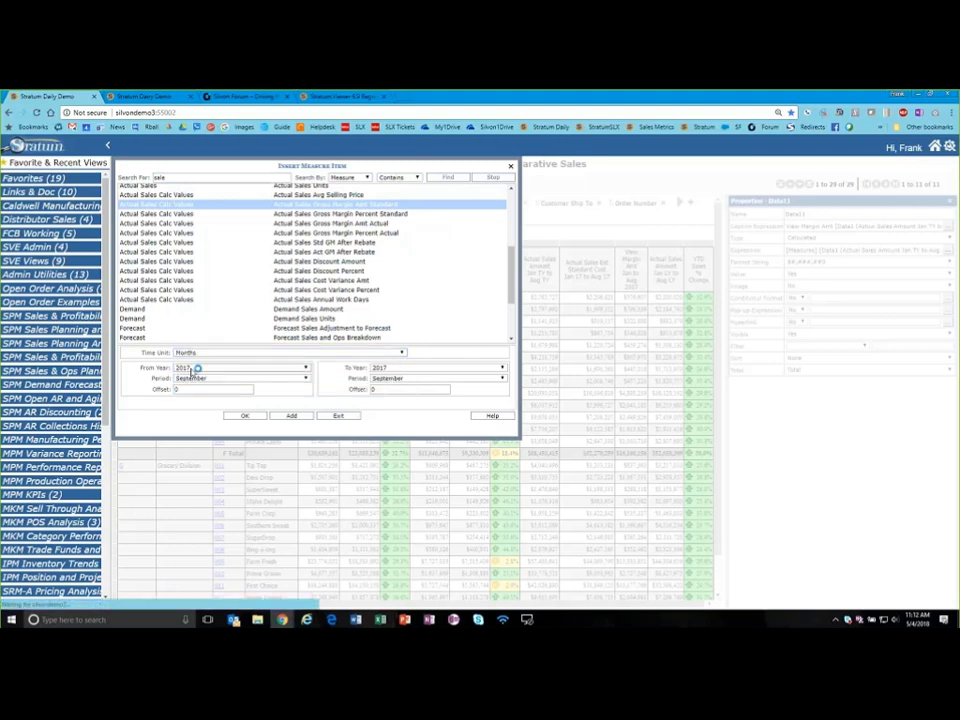
left_click(190, 369)
left_click(214, 454)
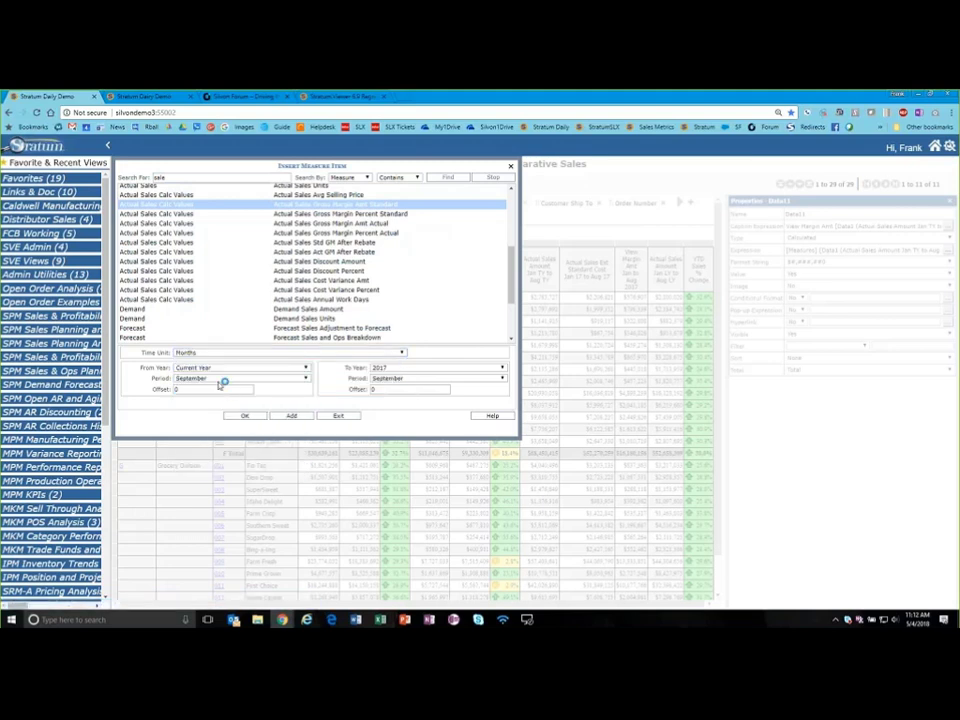
left_click(215, 379)
left_click(190, 387)
left_click(416, 369)
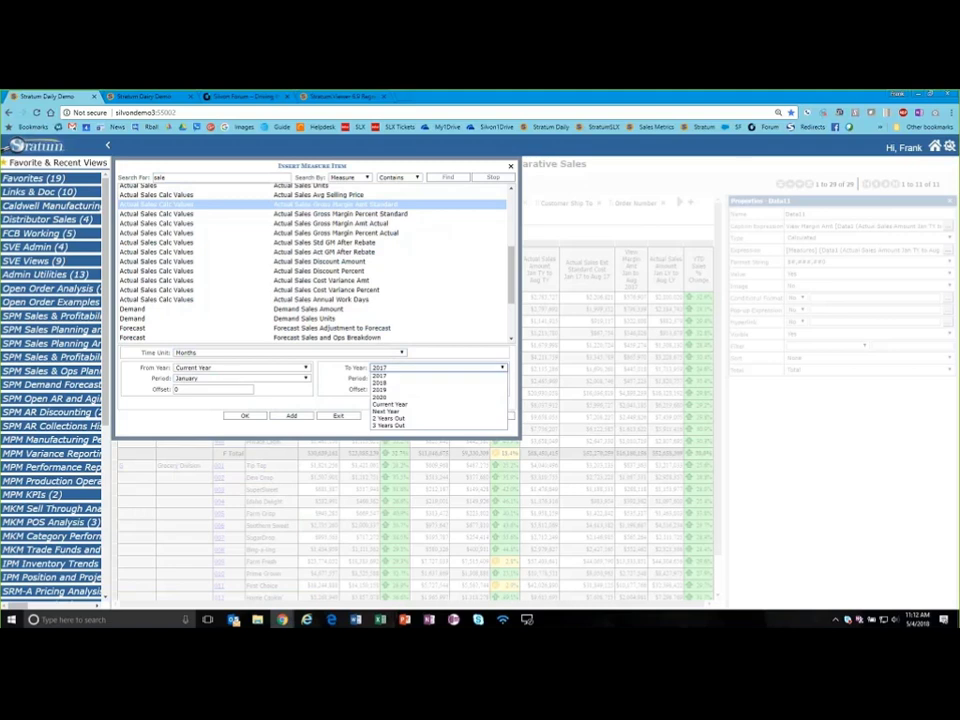
left_click(410, 405)
left_click(398, 379)
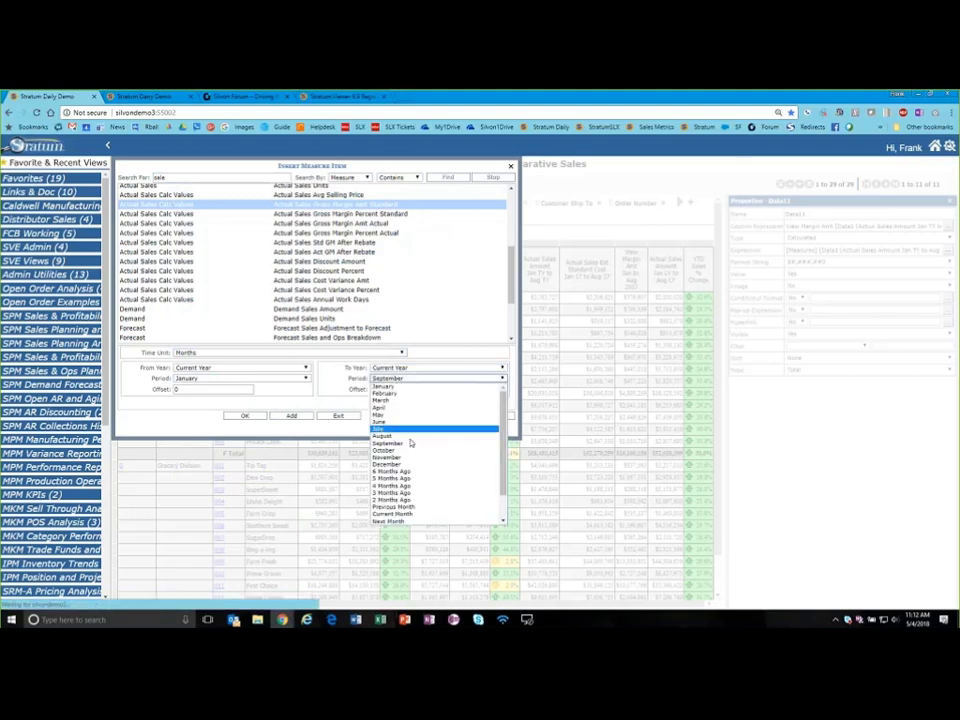
left_click(414, 509)
left_click(241, 416)
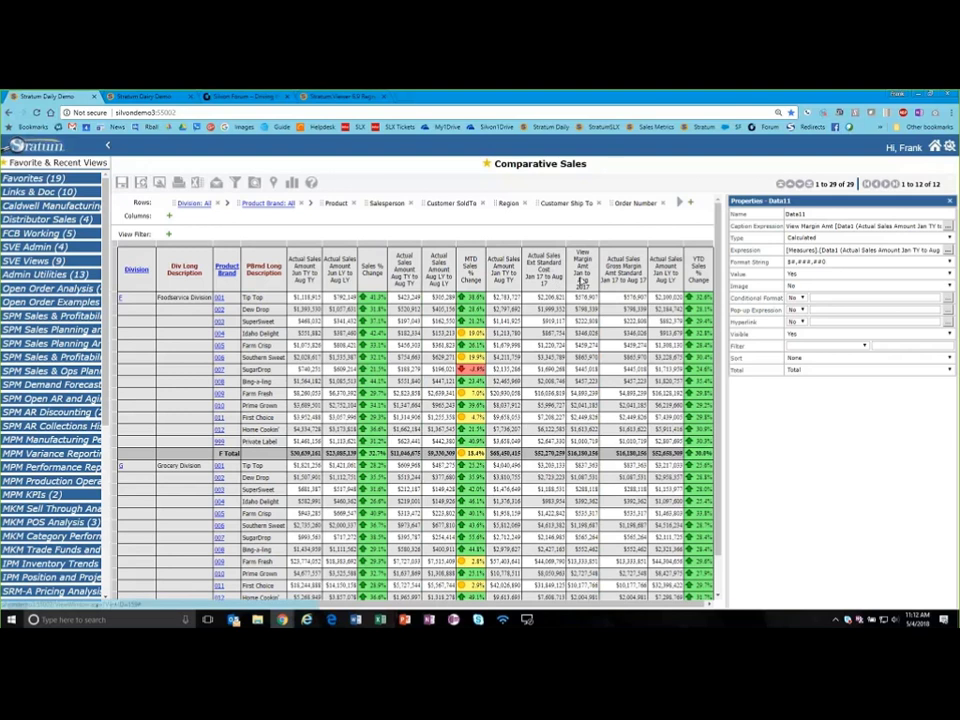
Show the View Explorer's measure items and highlight the View Margin Amt and Gross Margin Amt Standard columns together to compare their values.
left_click(545, 268)
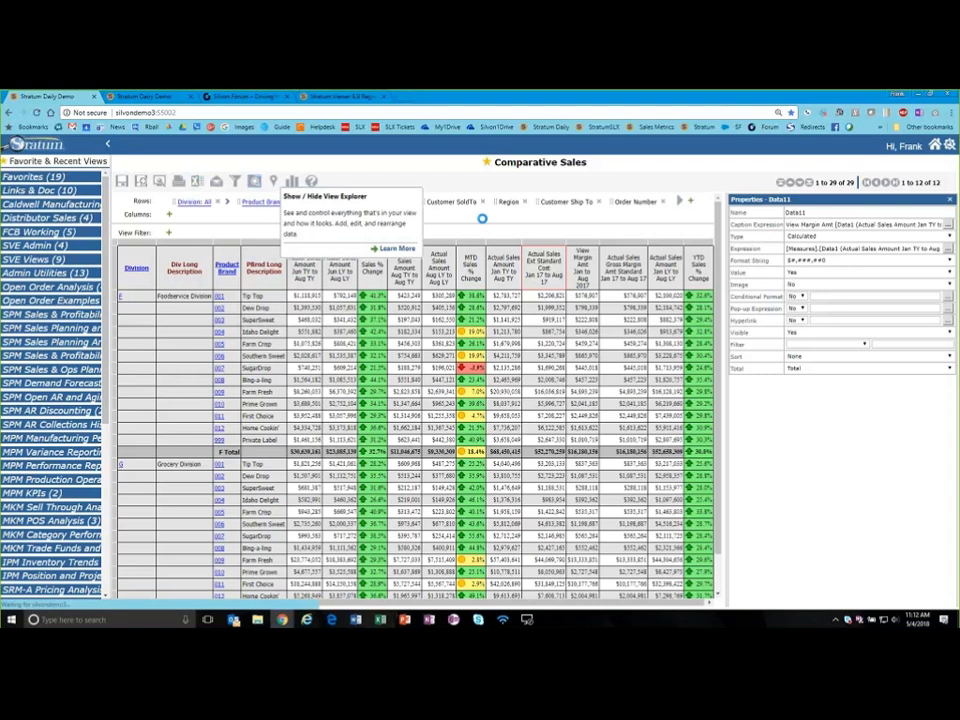
scroll(850, 340, "down", 5)
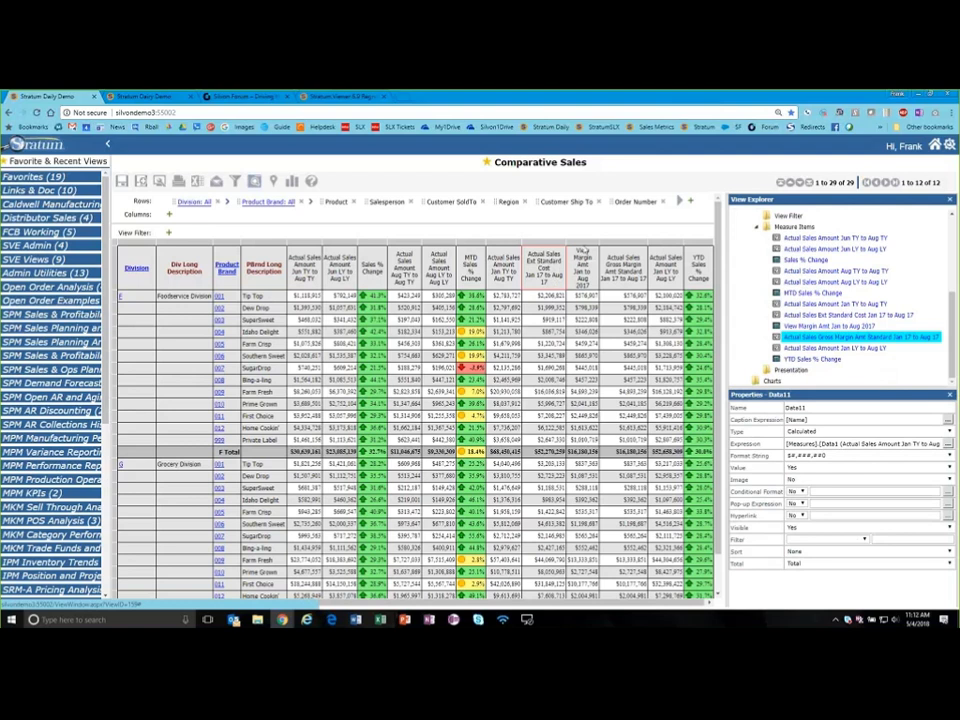
left_click(628, 252)
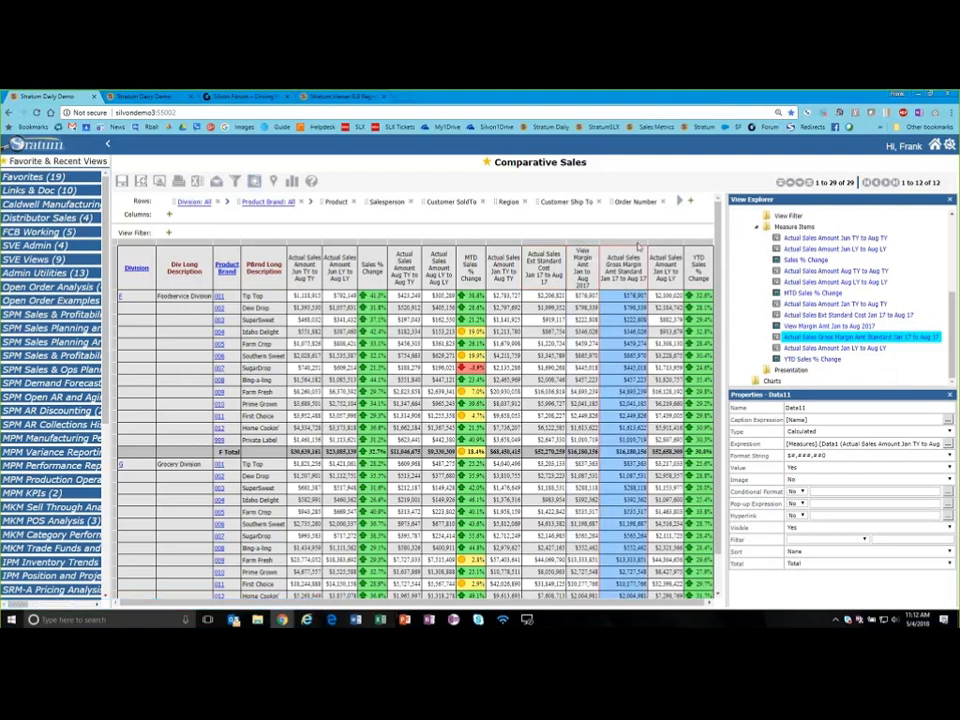
left_click(587, 247)
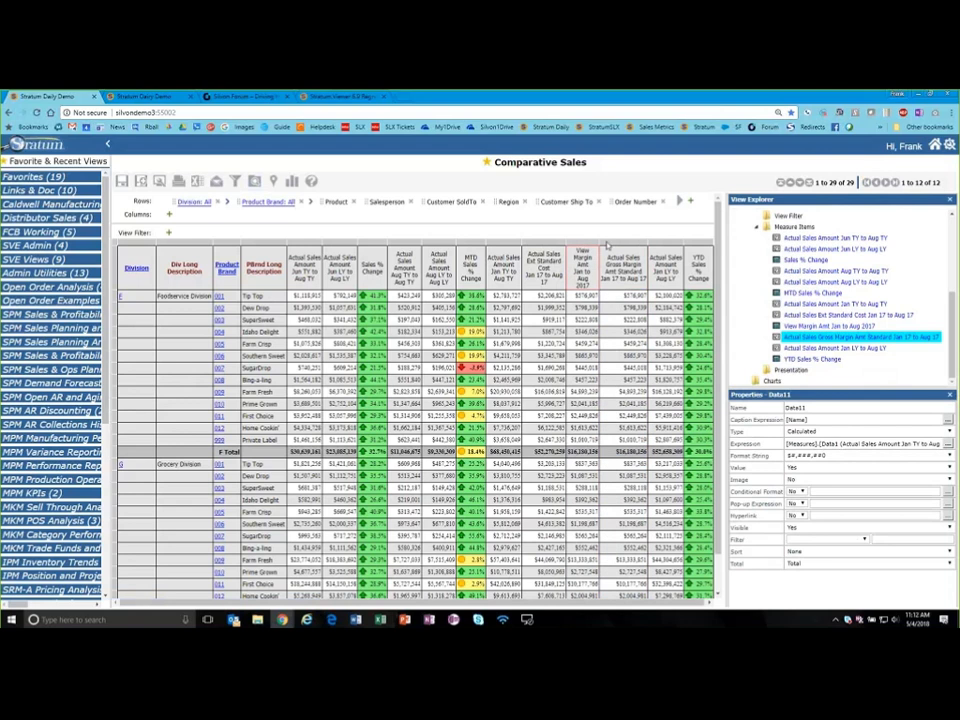
left_click(608, 246)
left_click(588, 246)
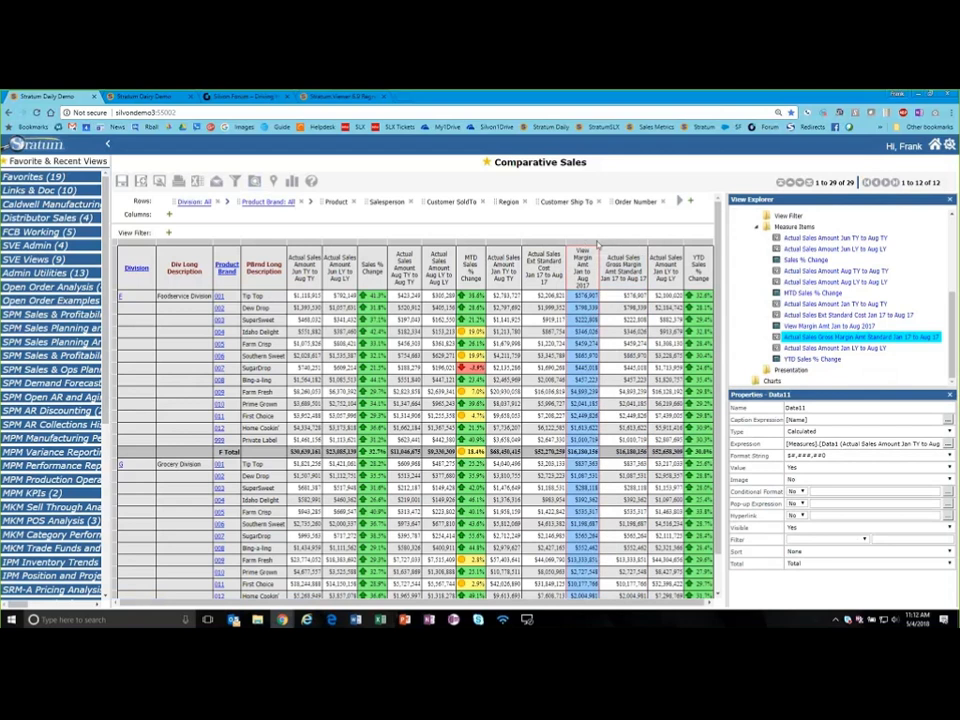
left_click(609, 245, "ctrl")
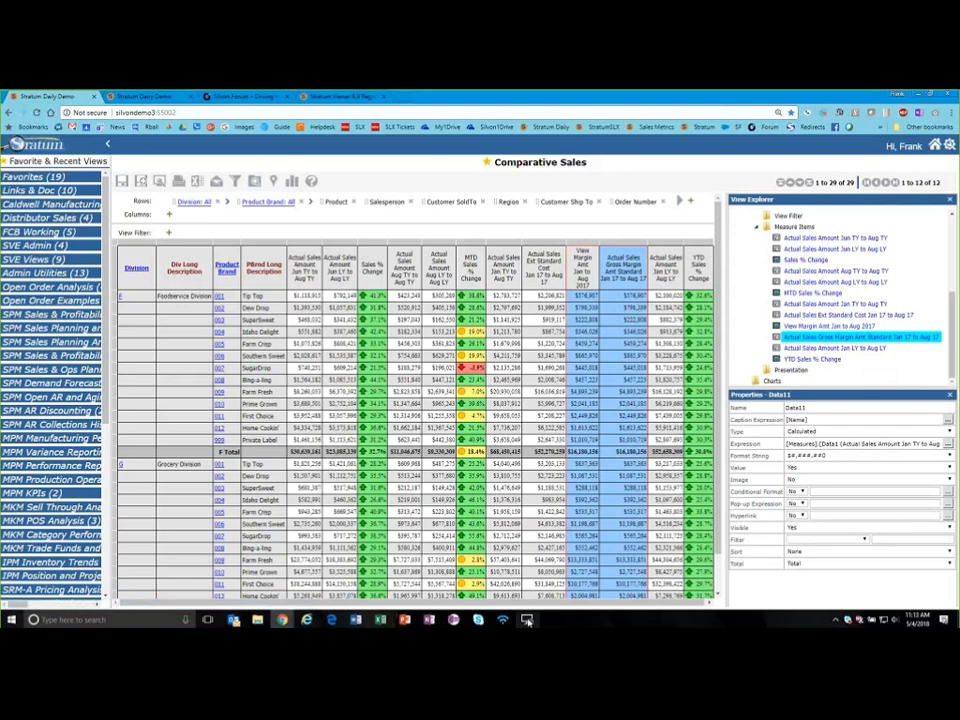
Switch to Stratum Administration, examine the expression of GM Amt (Std) in the ASCV category, and return to Stratum Viewer.
left_click(527, 619)
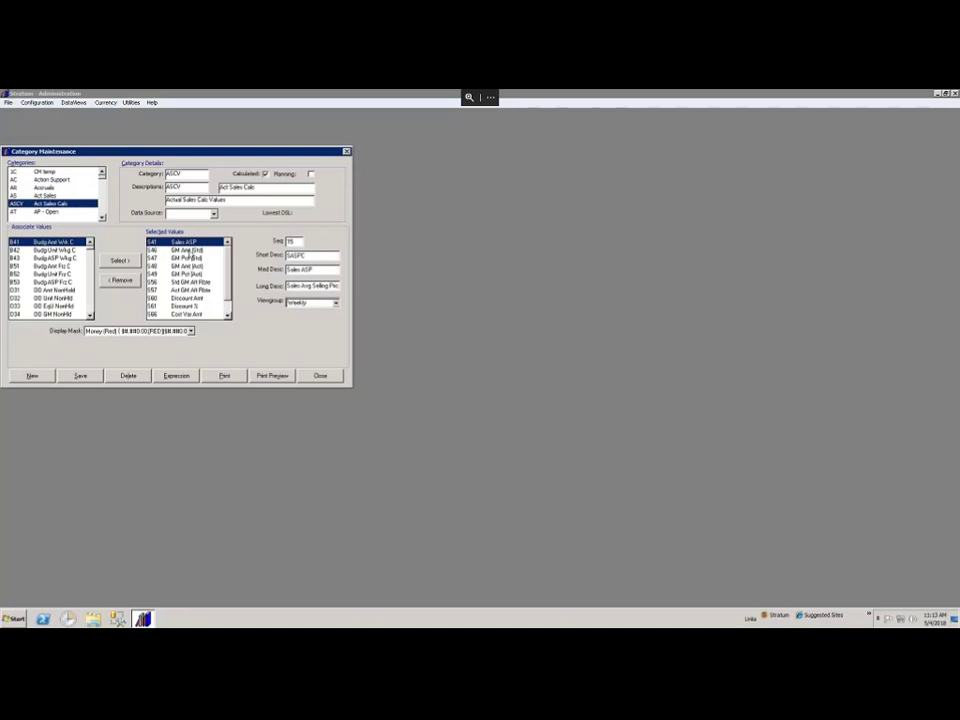
left_click(186, 250)
left_click(178, 376)
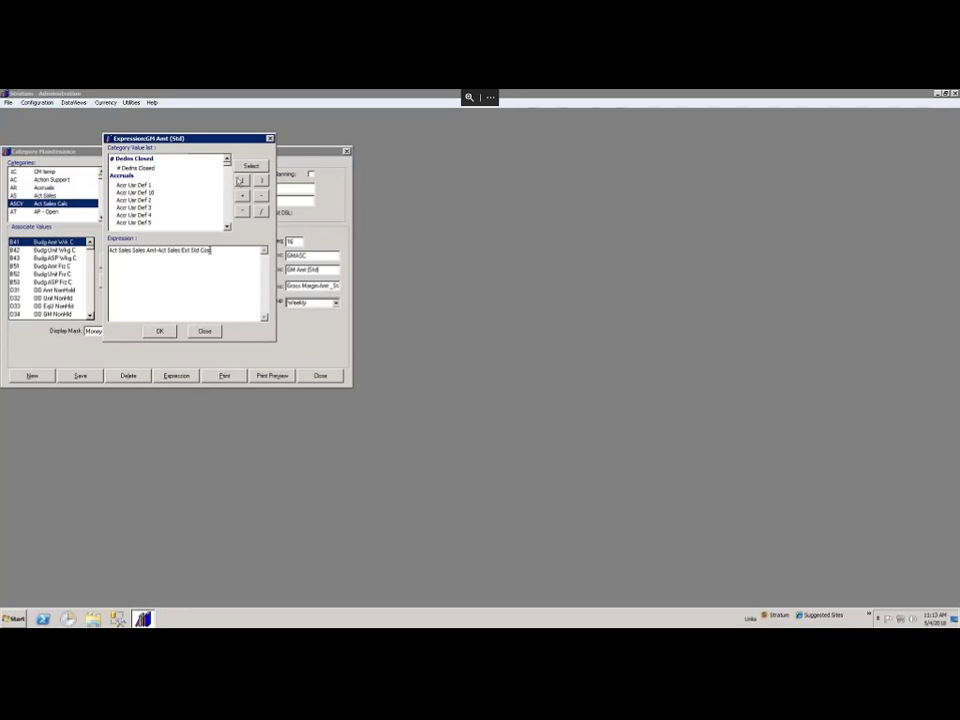
left_click(270, 139)
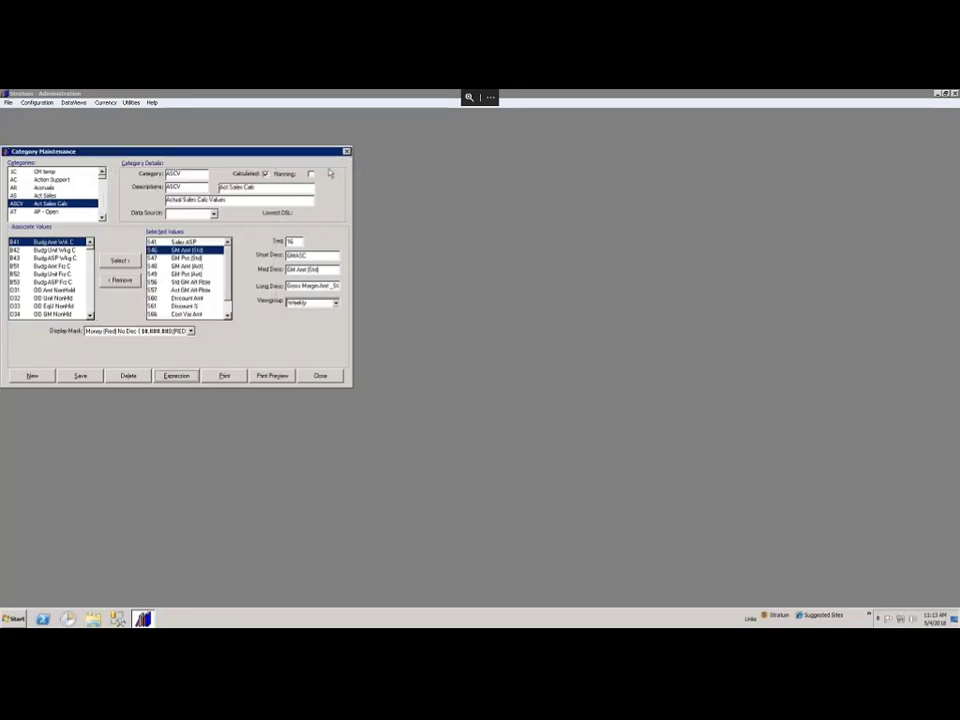
mouse_move(783, 105)
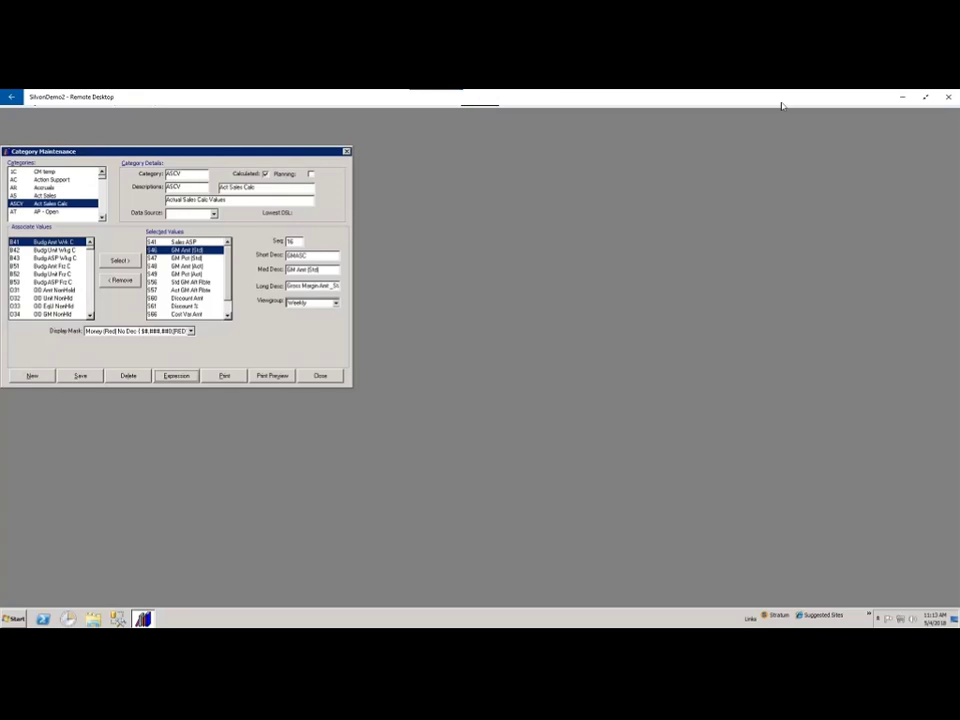
left_click(903, 97)
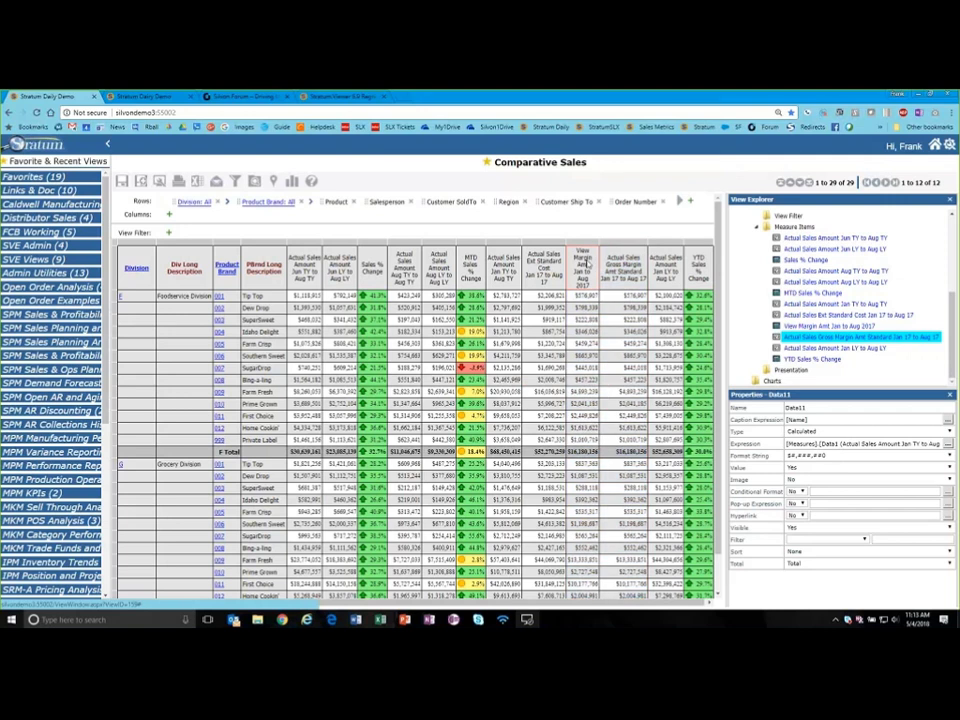
Add the comment line //Sales minus the Std Cost above the View Margin Amt expression and save it.
double_click(591, 258)
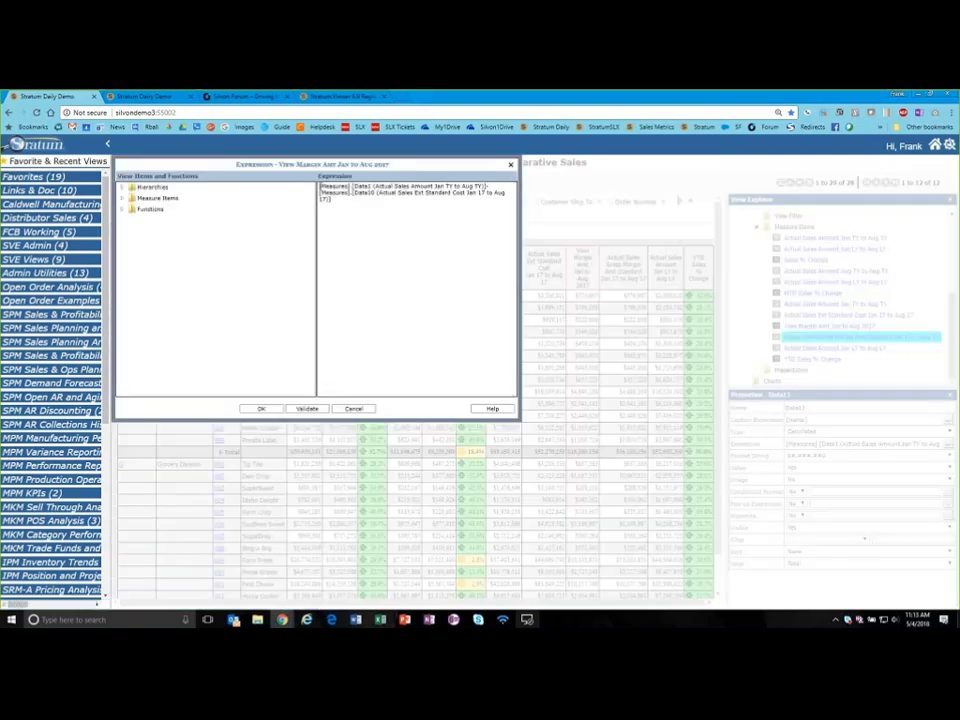
key("Return")
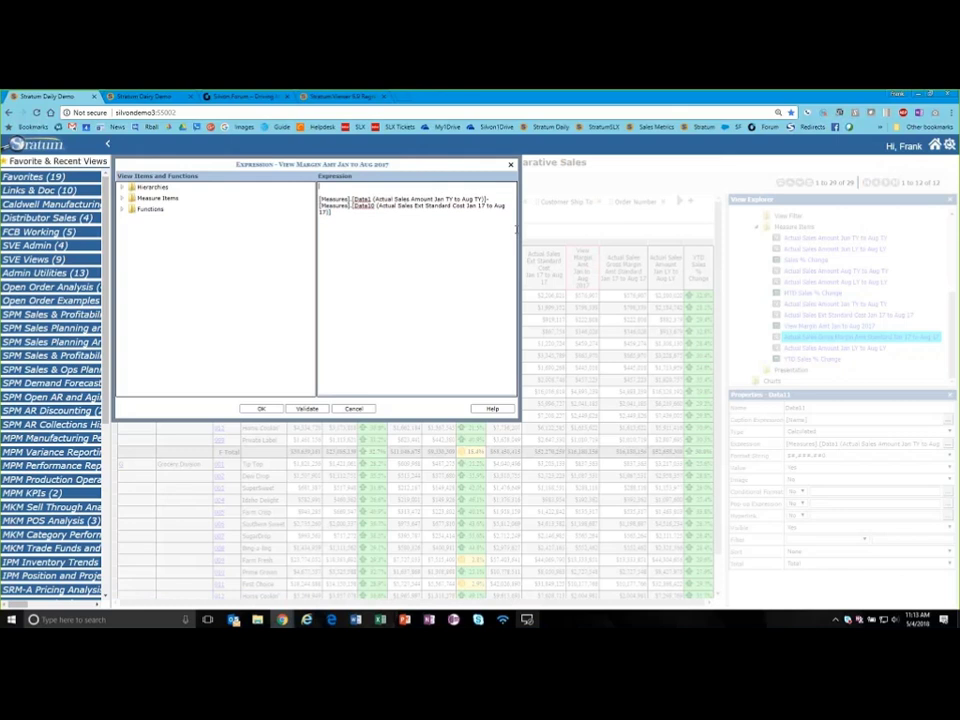
type("//")
type("Sa")
type("les")
type(" minus the")
type(" Std")
type(" Cost")
left_click(270, 411)
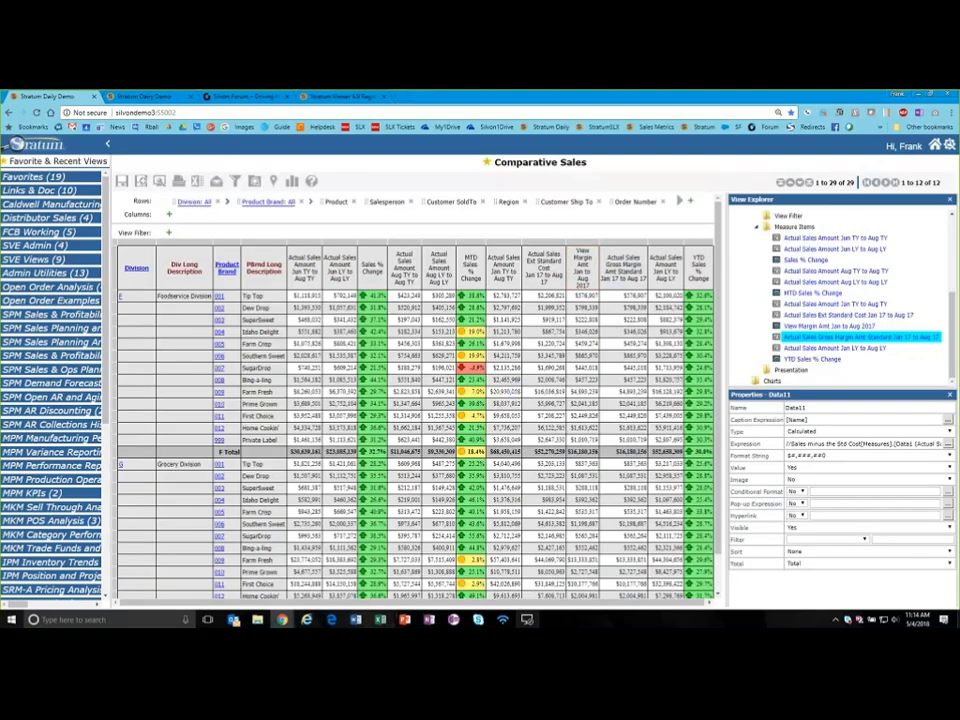
Enable a pop-up expression in the calculated margin item's properties with the text 'This is the Margin at Std - Sales - Std Cost' and apply it.
left_click(802, 504)
left_click(797, 513)
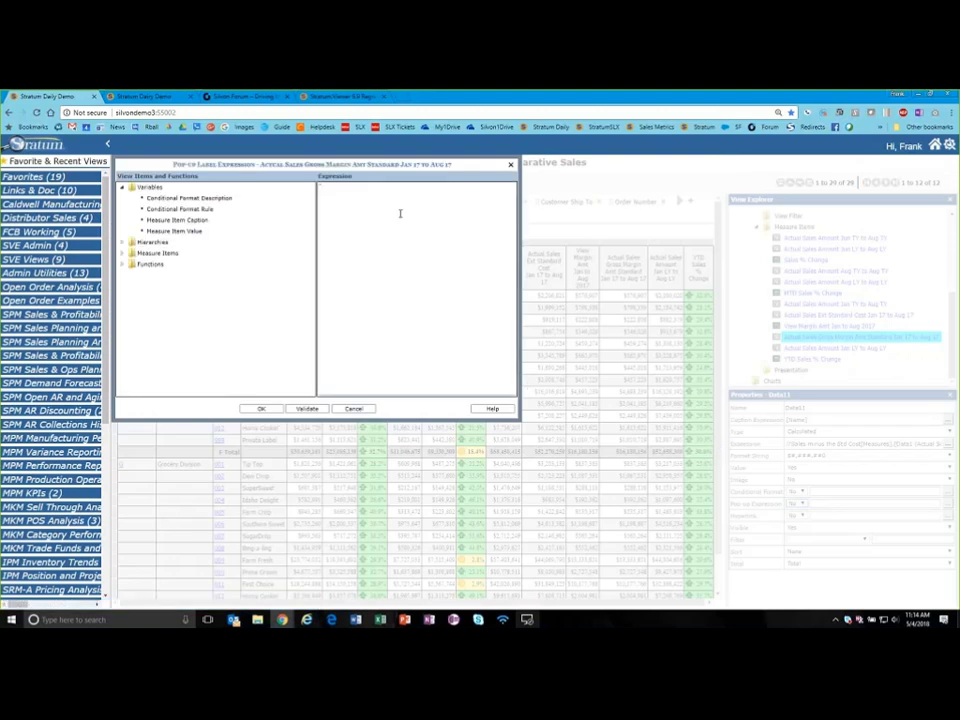
type("'This is the Margin at Std - Sales - Std Cost'")
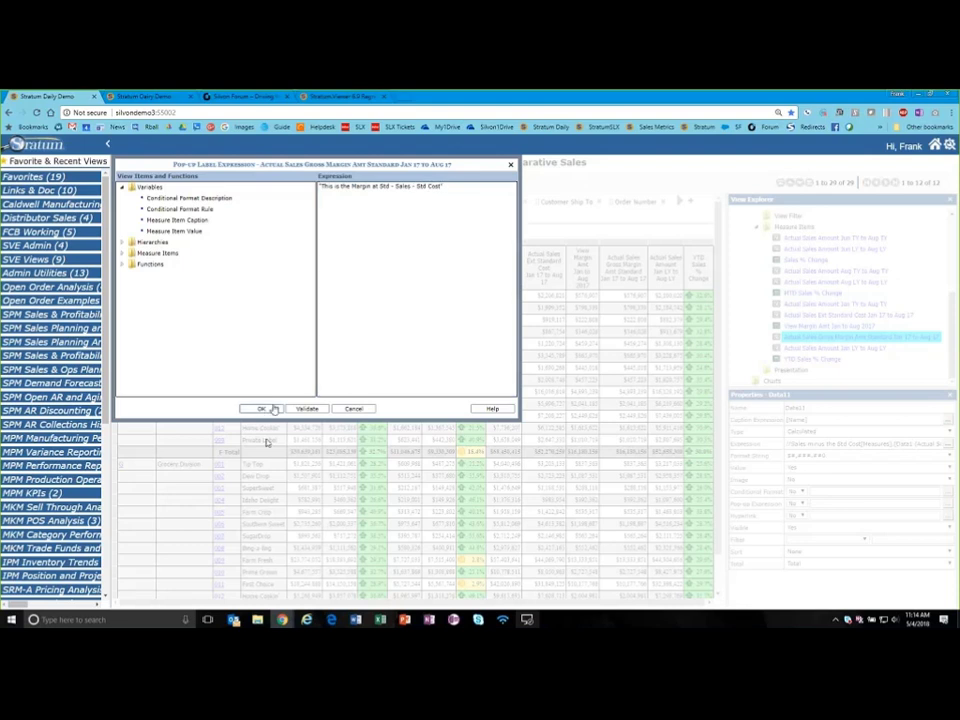
left_click(273, 409)
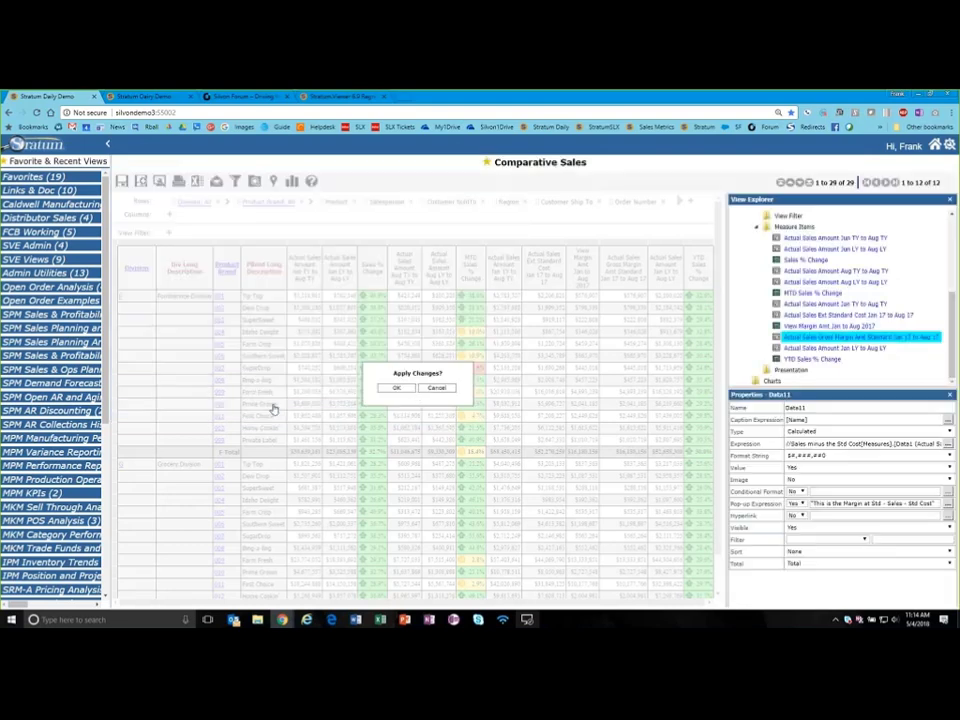
left_click(389, 388)
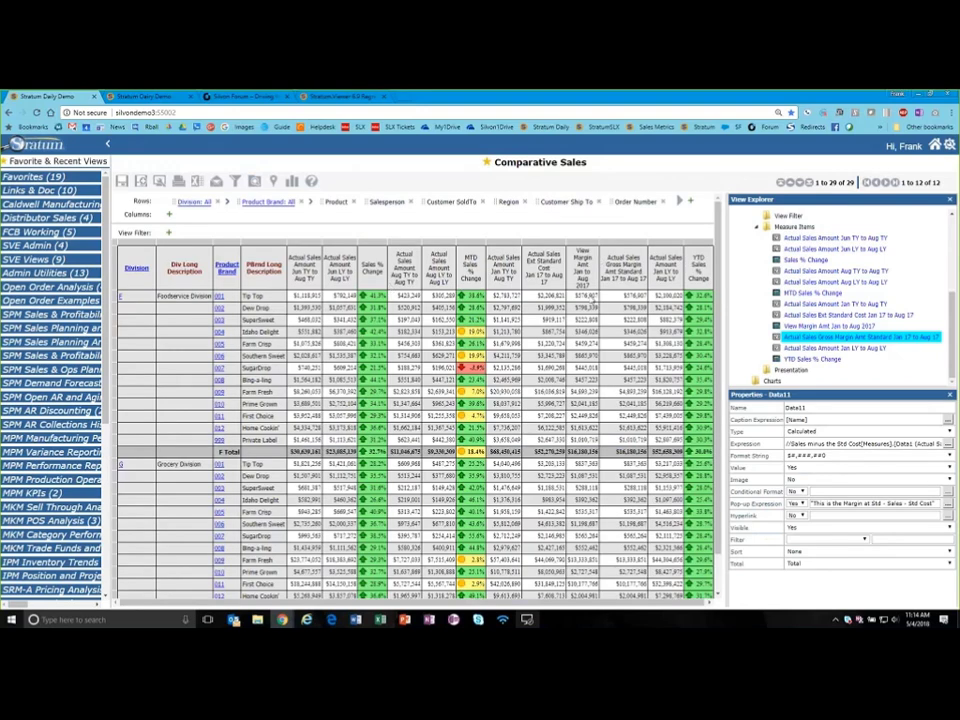
mouse_move(622, 296)
Close the View Explorer and Properties panes and highlight the Actual Sales Amount Jan TY to Aug TY column.
left_click(952, 203)
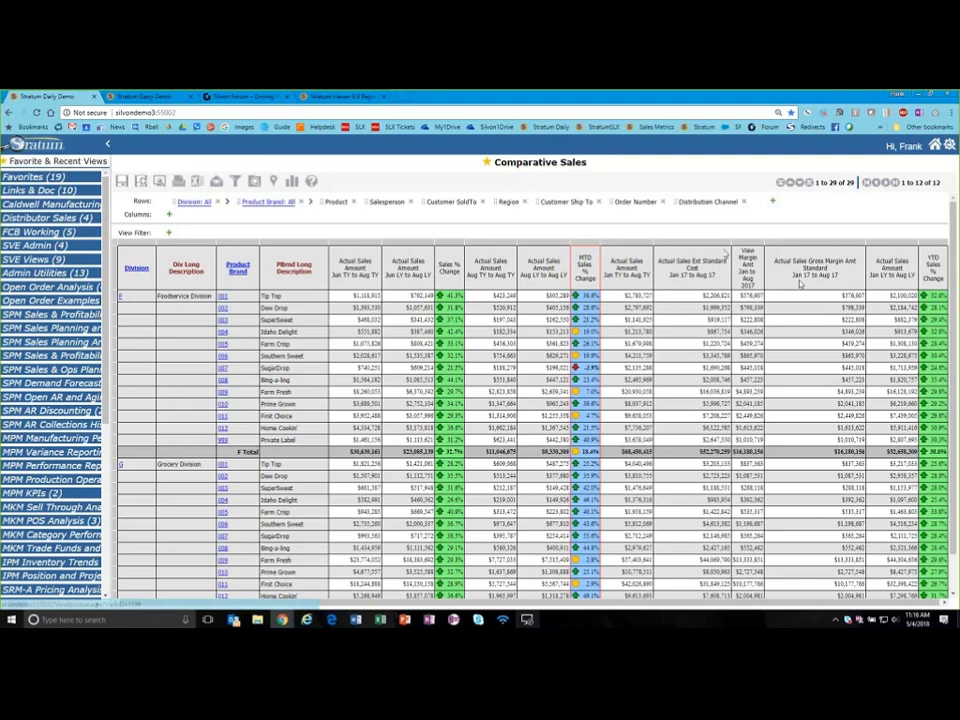
left_click(627, 267)
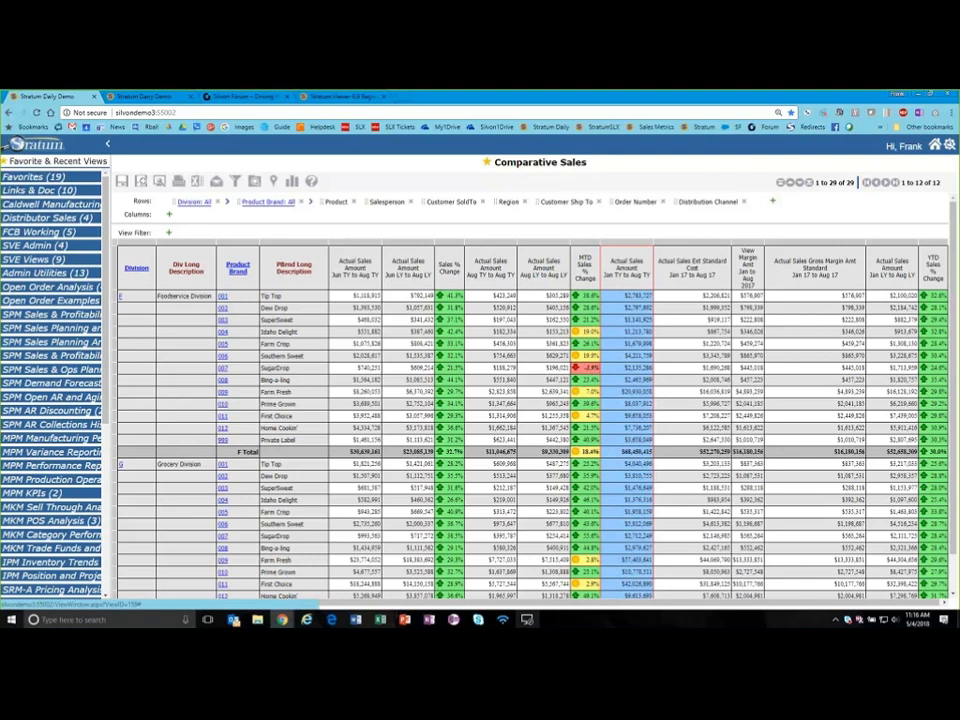
Insert a calculated measure item after Actual Sales Amount Jan TY to Aug TY and add the Stratum.Viewer function Percent Of Total to its expression.
right_click(549, 268)
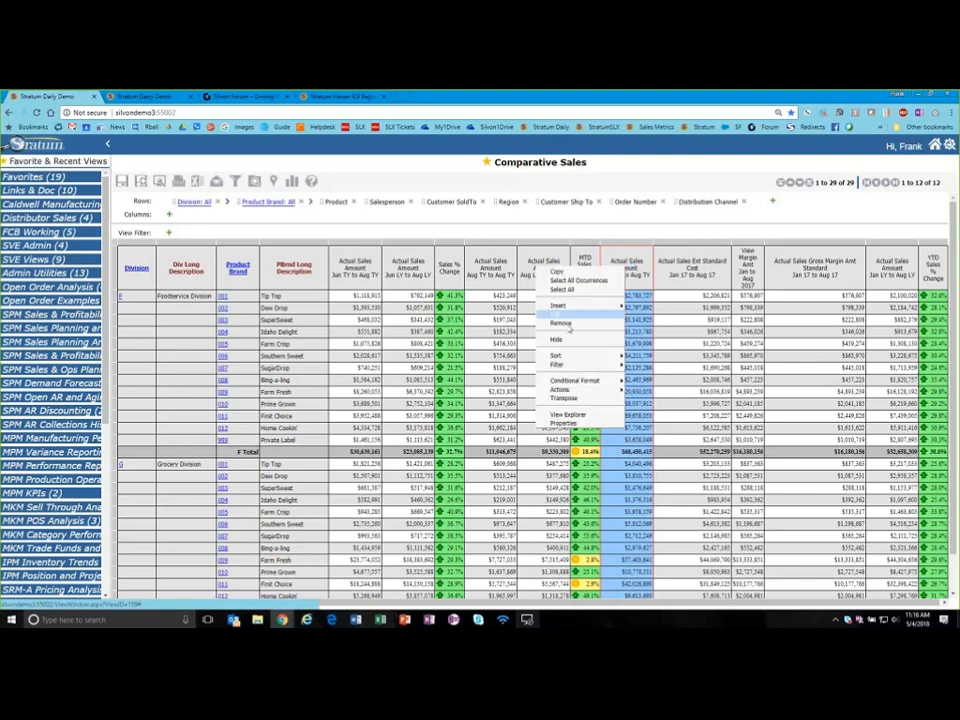
mouse_move(588, 306)
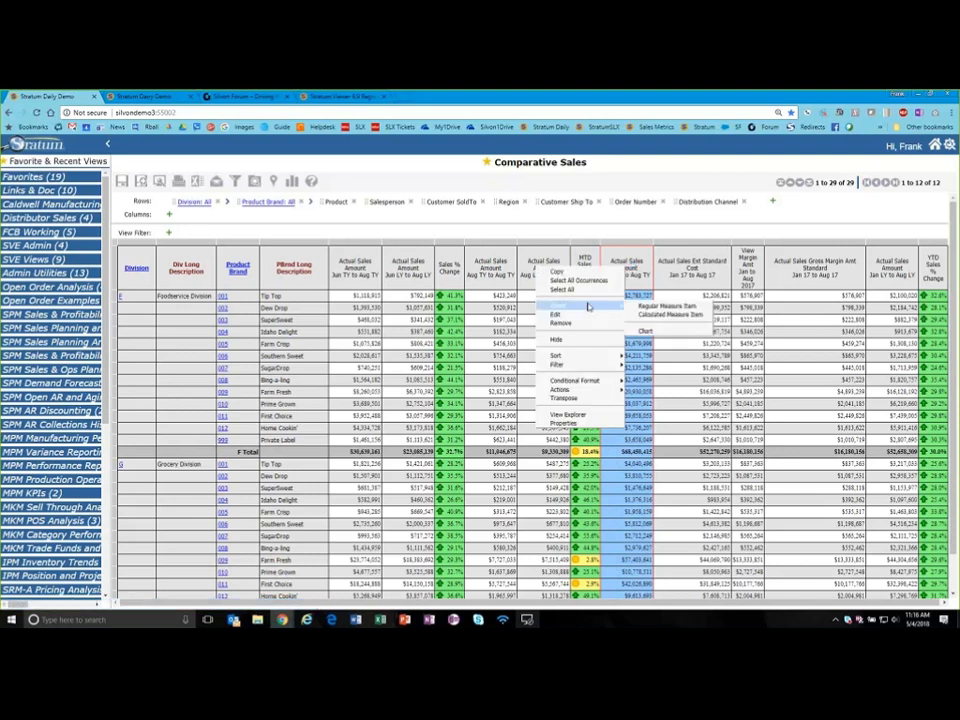
left_click(672, 316)
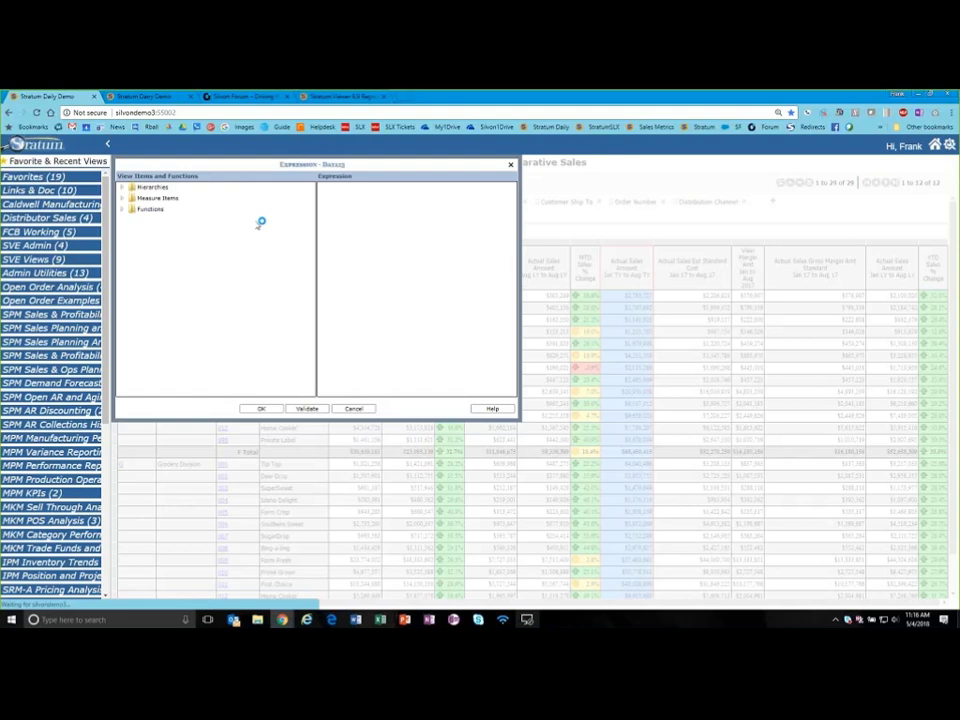
left_click(122, 210)
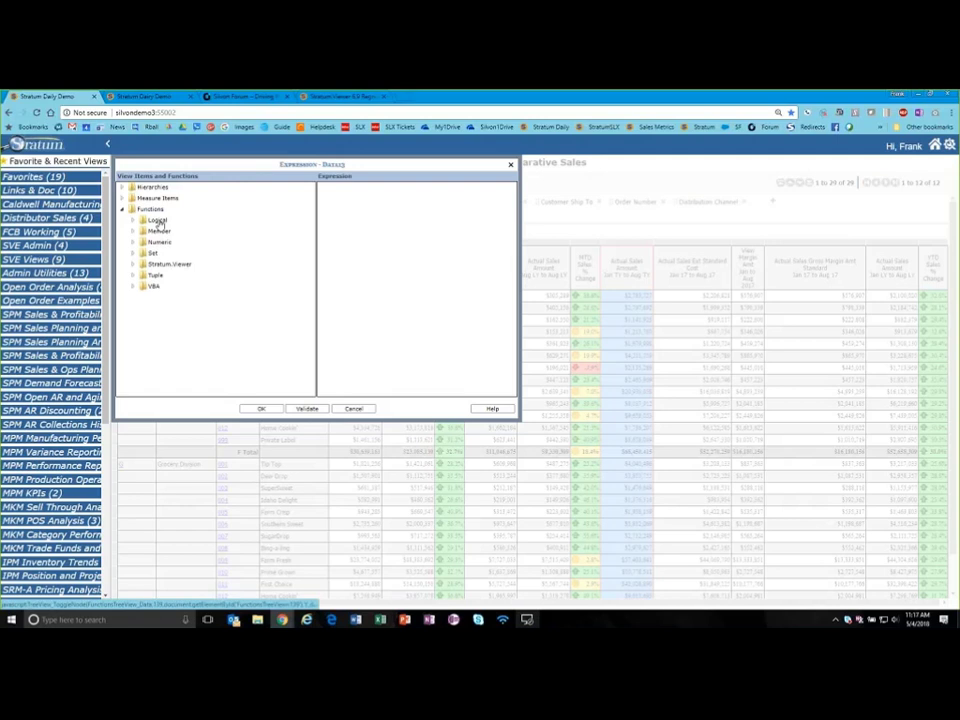
left_click(133, 266)
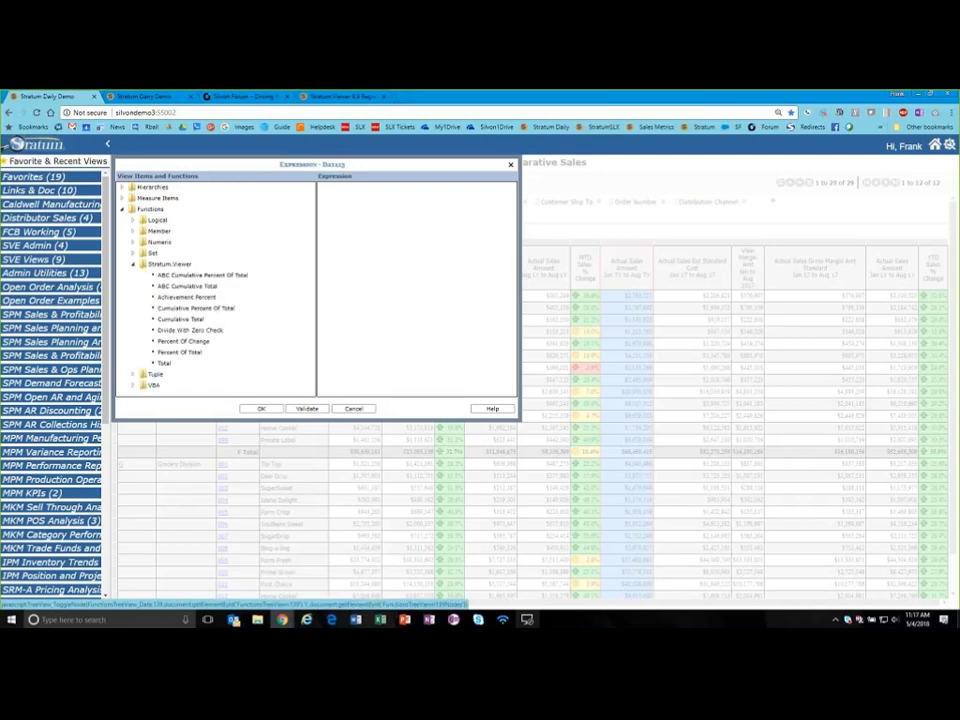
double_click(190, 353)
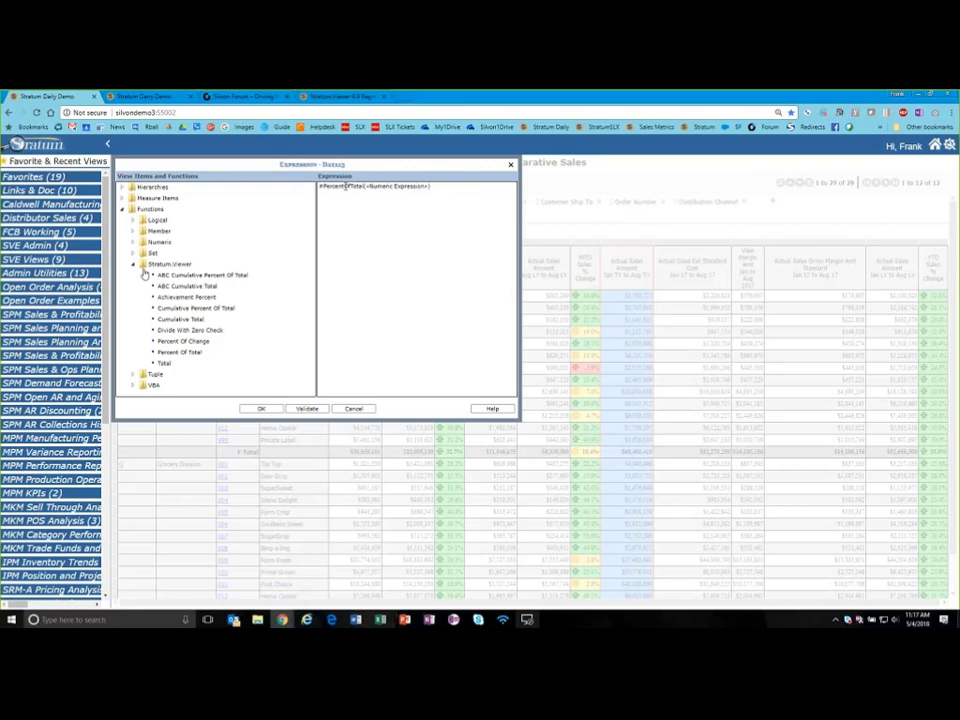
Use Data1 (Actual Sales Amount Jan TY to Aug TY) as the Percent Of Total function's numeric expression and accept the expression.
left_click(120, 210)
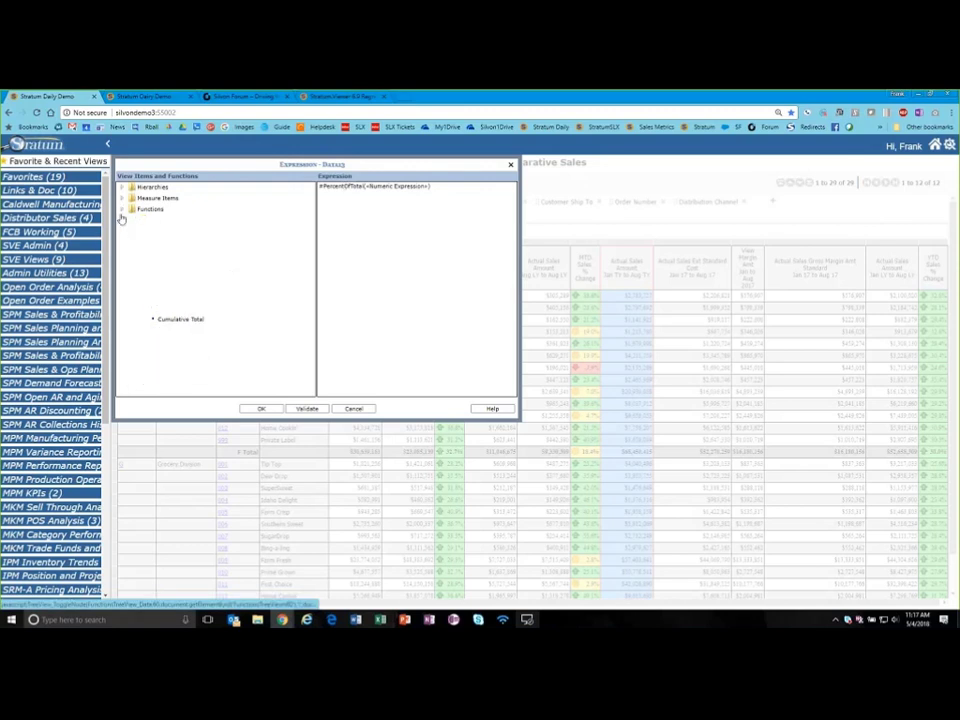
left_click(122, 198)
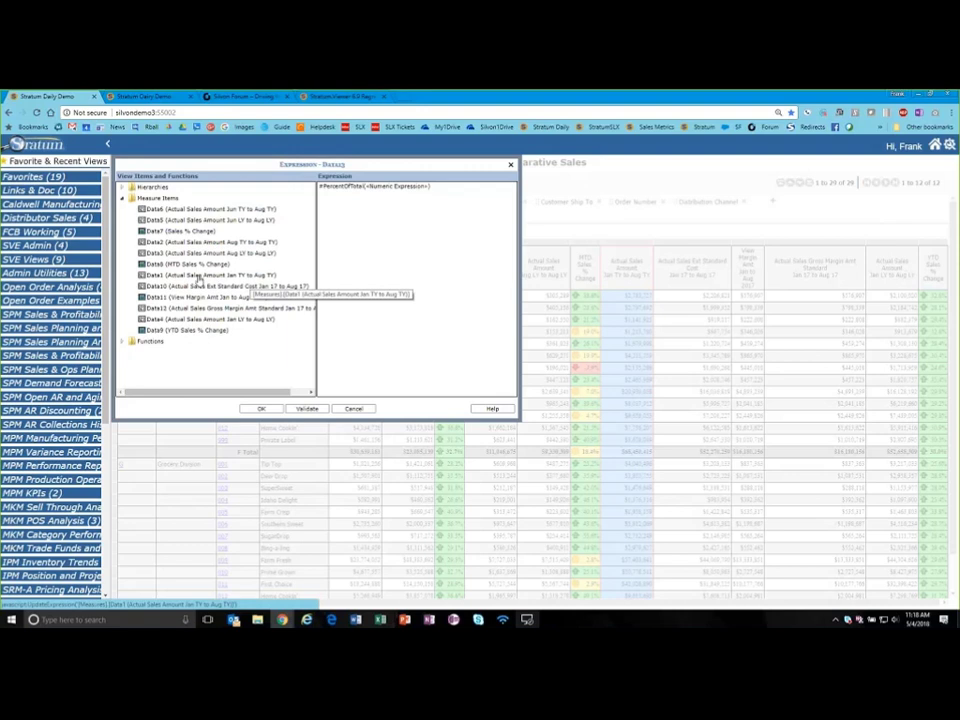
double_click(199, 276)
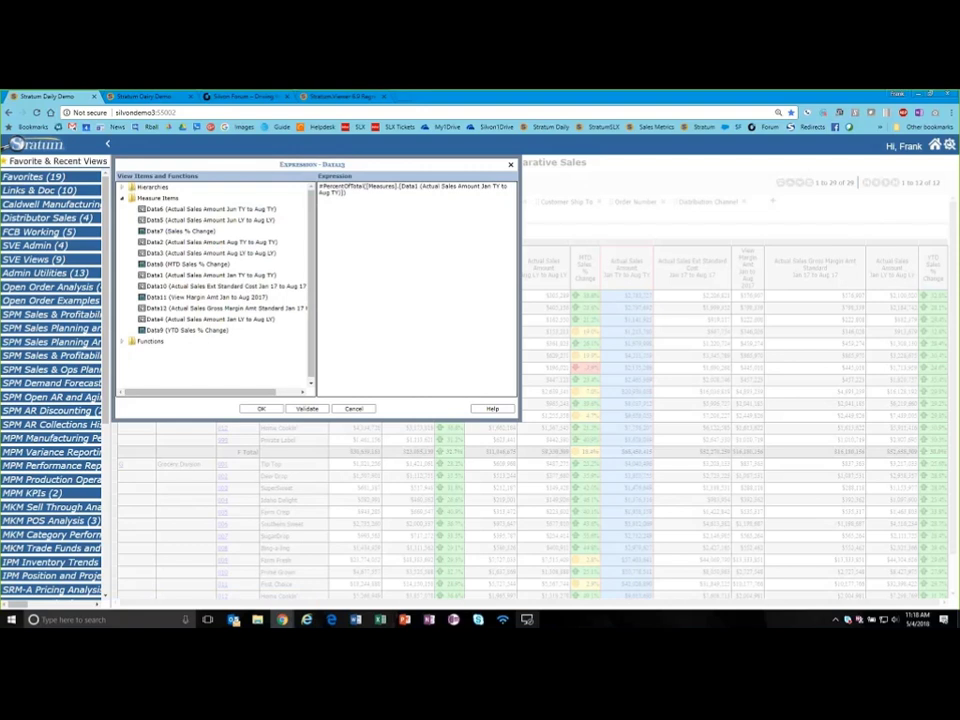
left_click(262, 409)
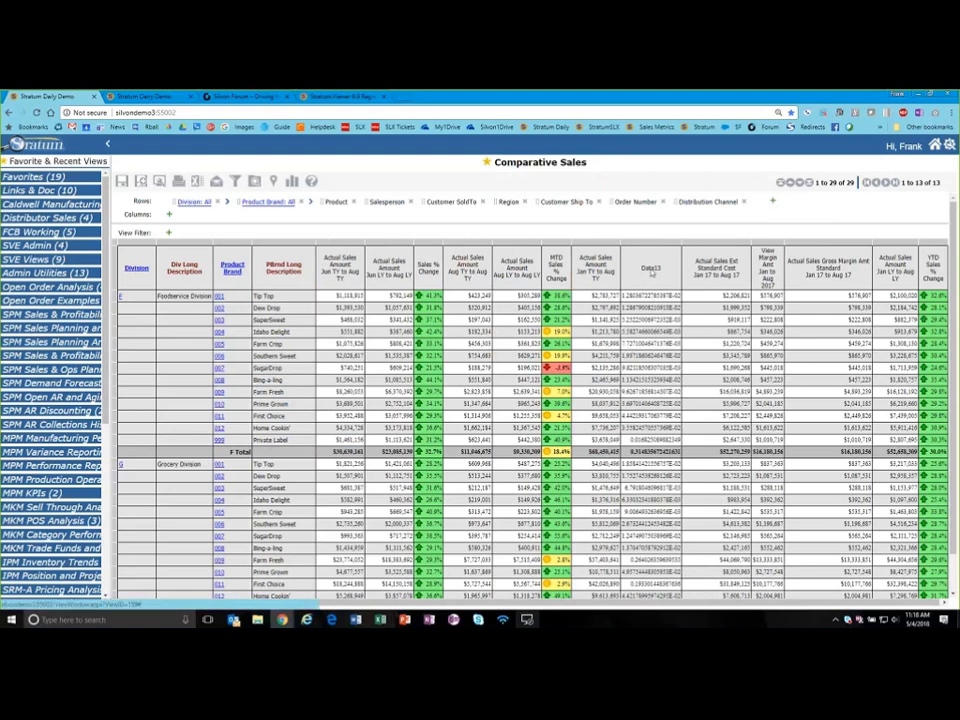
Open the properties of the new percent-of-total item and set its format string to #,##0%.
right_click(572, 269)
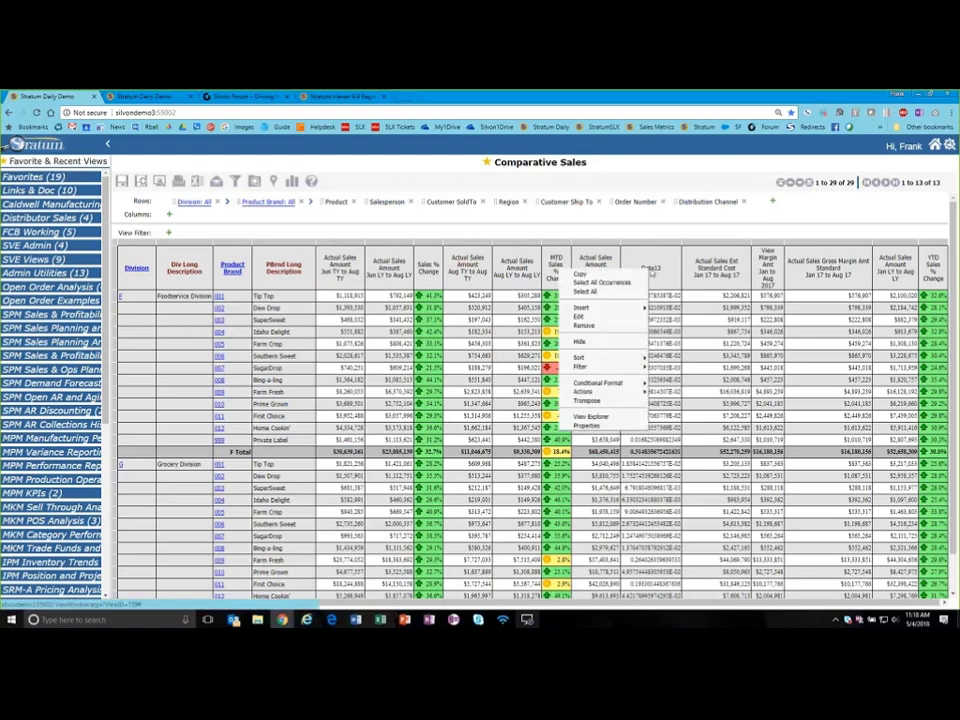
left_click(586, 426)
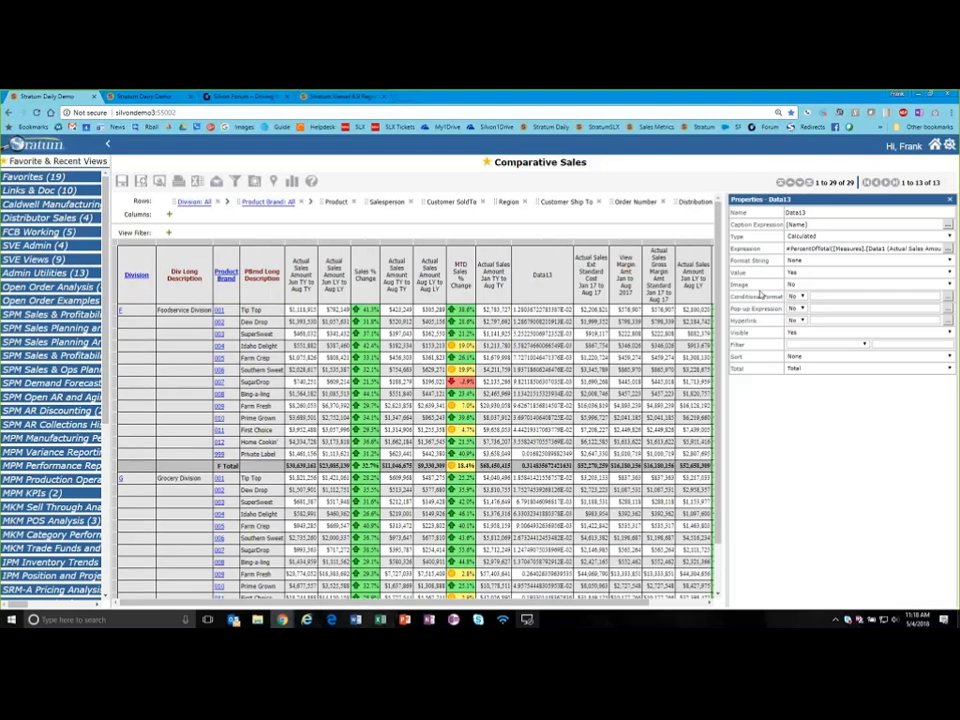
left_click(798, 261)
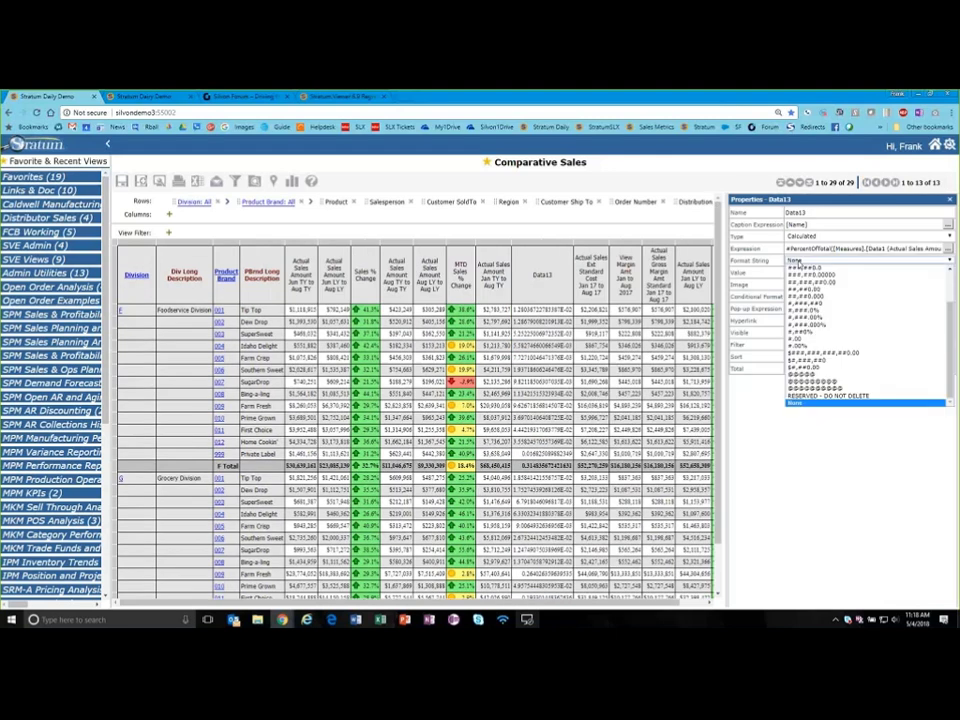
left_click(857, 338)
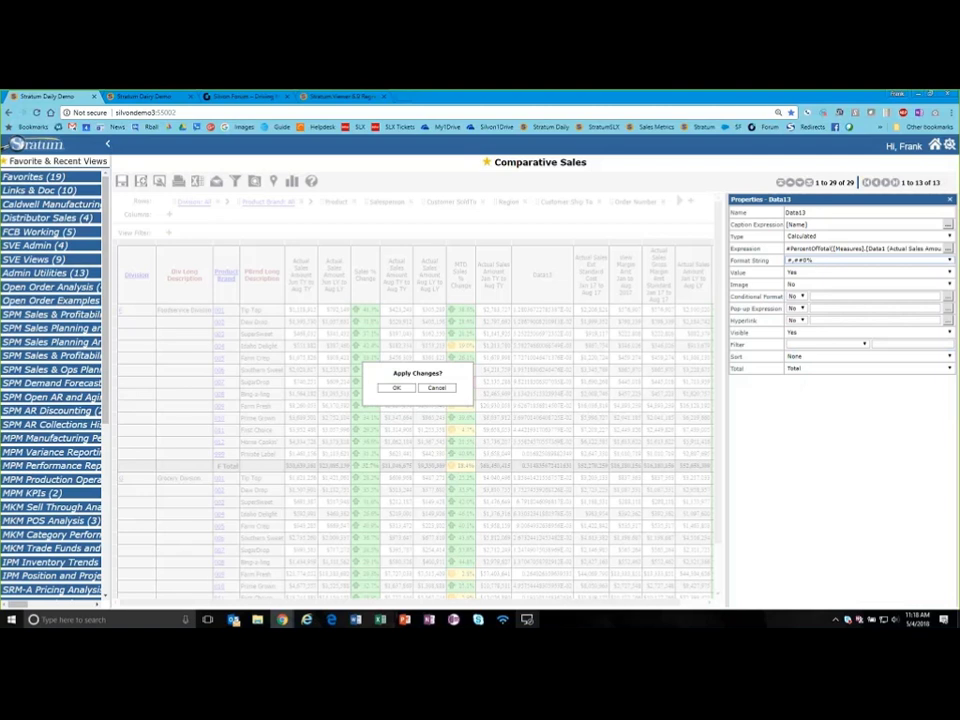
Replace the percent-of-total item's caption expression with '% of Tot' and apply the property changes.
left_click(947, 224)
left_click_drag(266, 187, 120, 194)
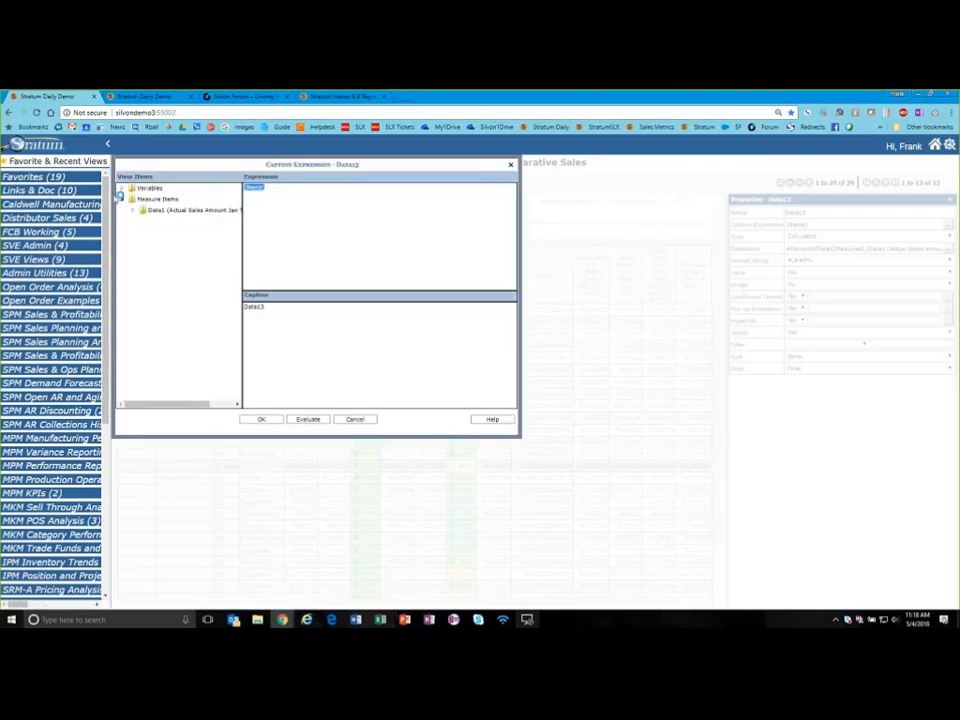
type("% d")
type("f Tot")
left_click(257, 419)
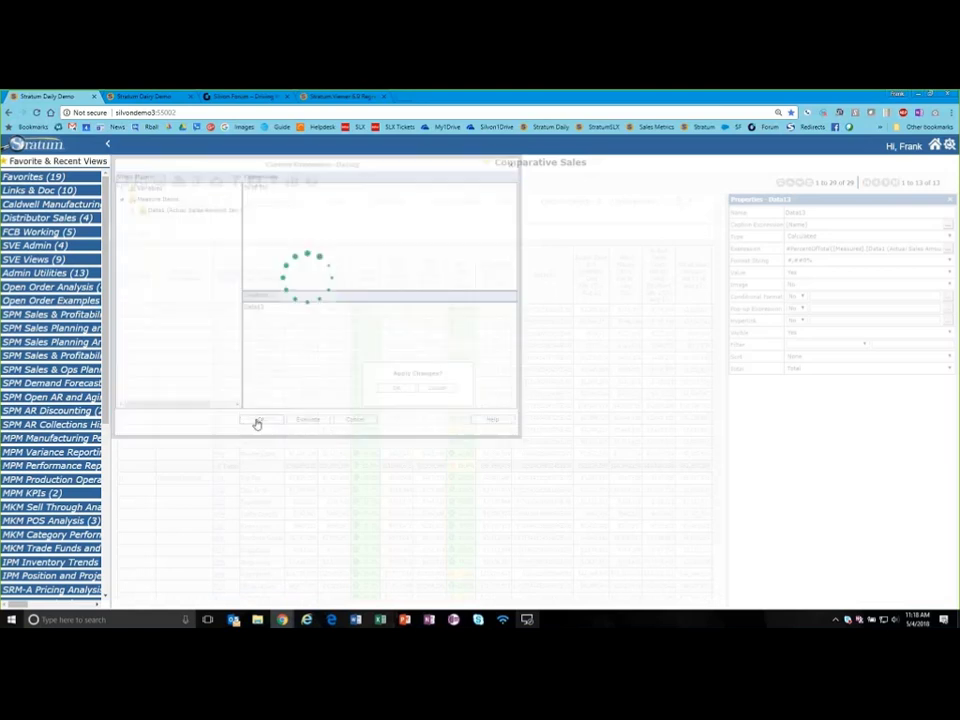
left_click(410, 389)
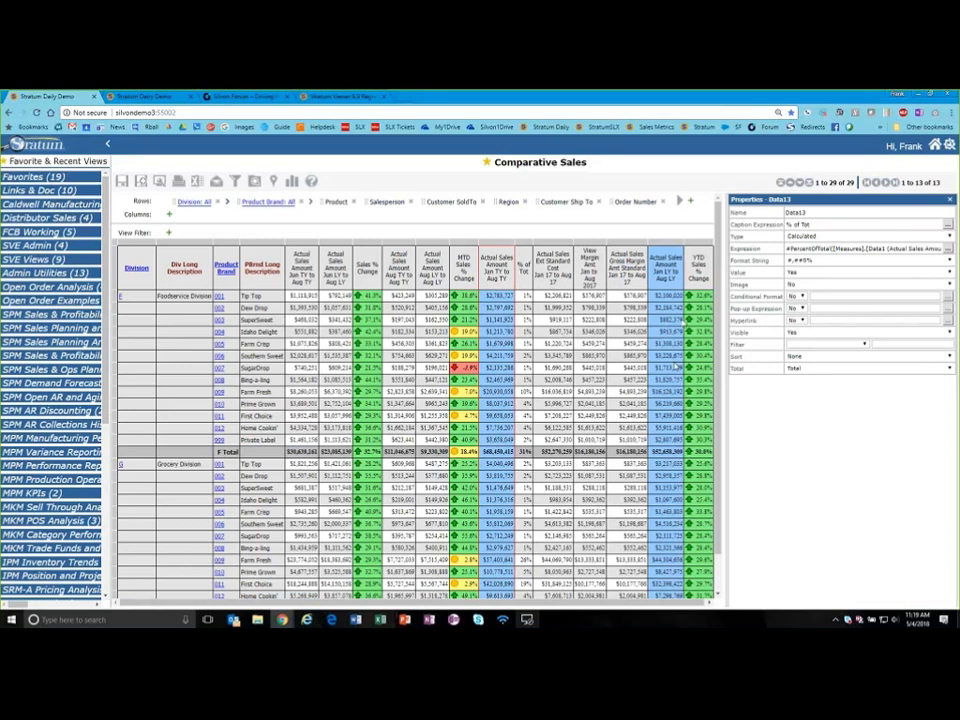
Examine the YTD Sales % Change expression and the available Stratum.Viewer functions, then close the expression without changes.
left_click(700, 266)
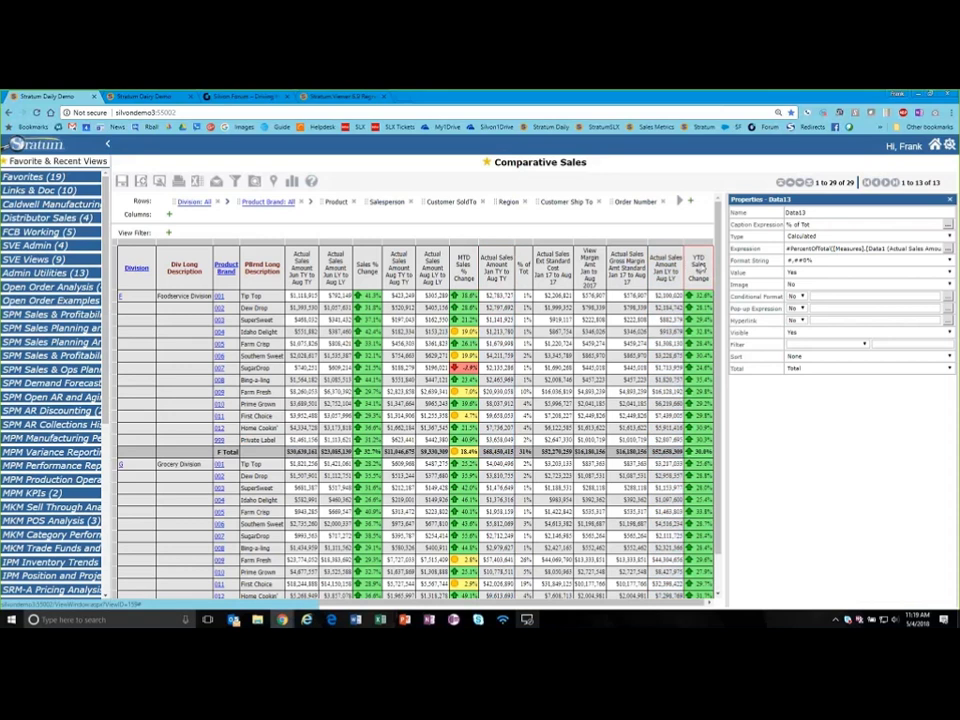
double_click(703, 268)
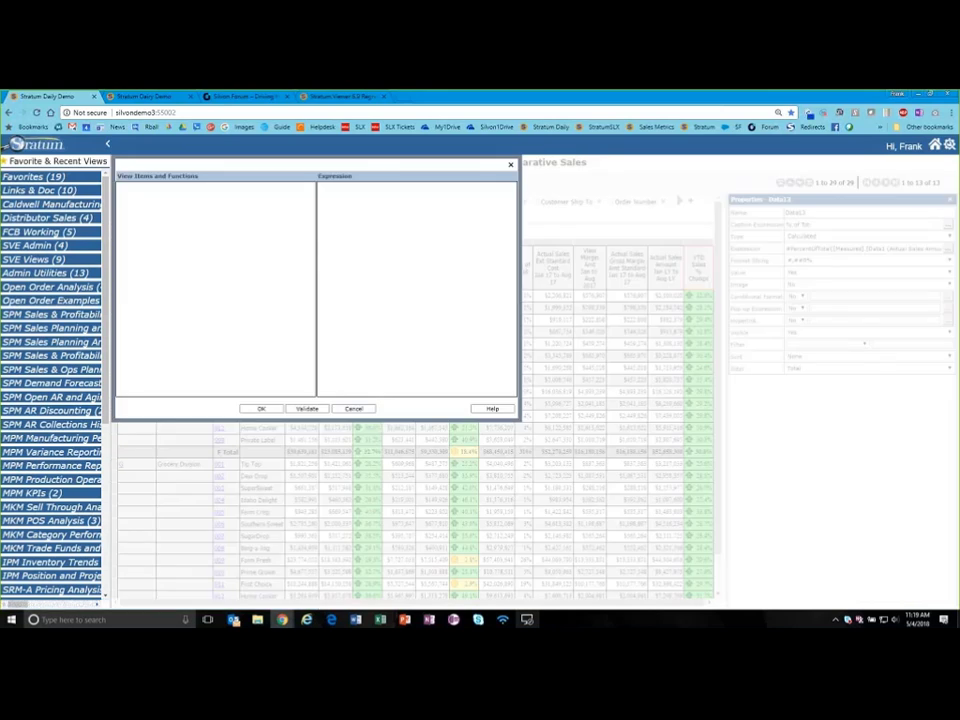
left_click_drag(321, 187, 373, 186)
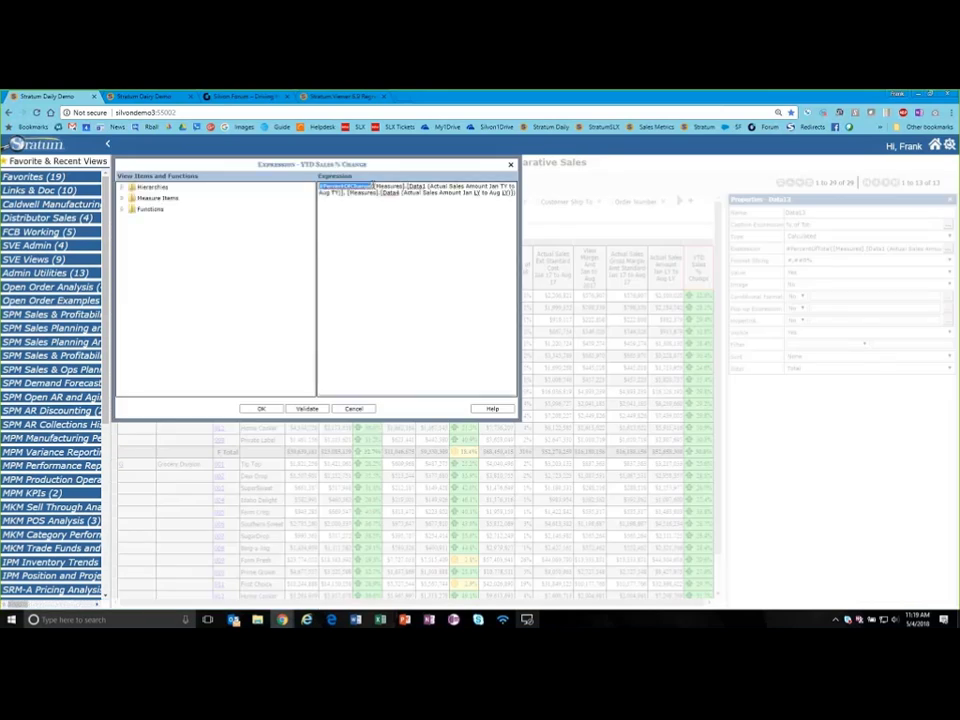
double_click(150, 208)
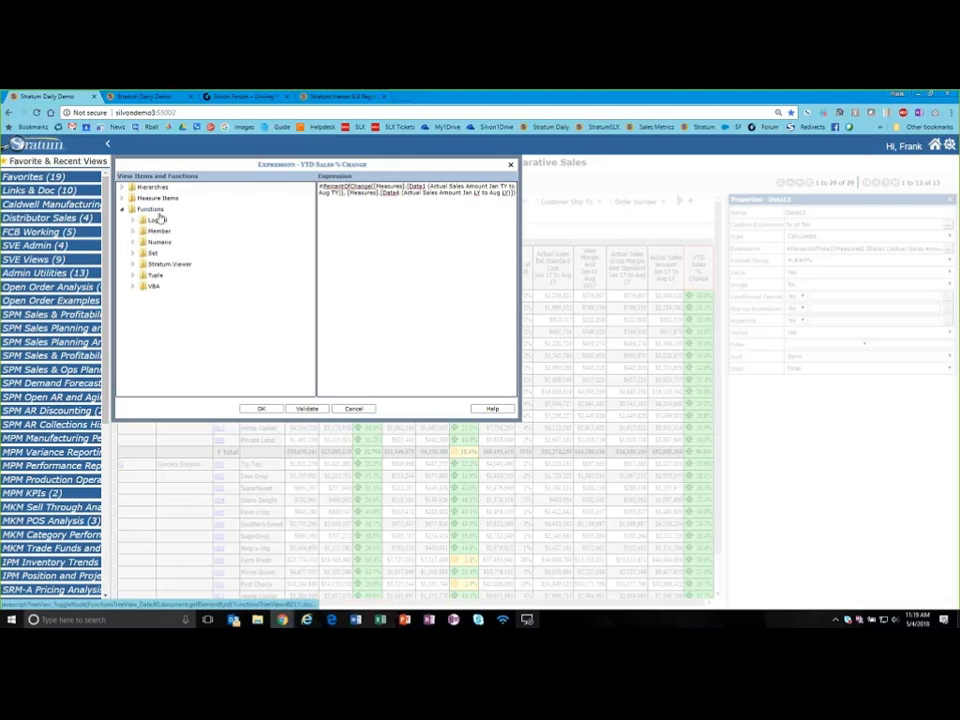
left_click(136, 266)
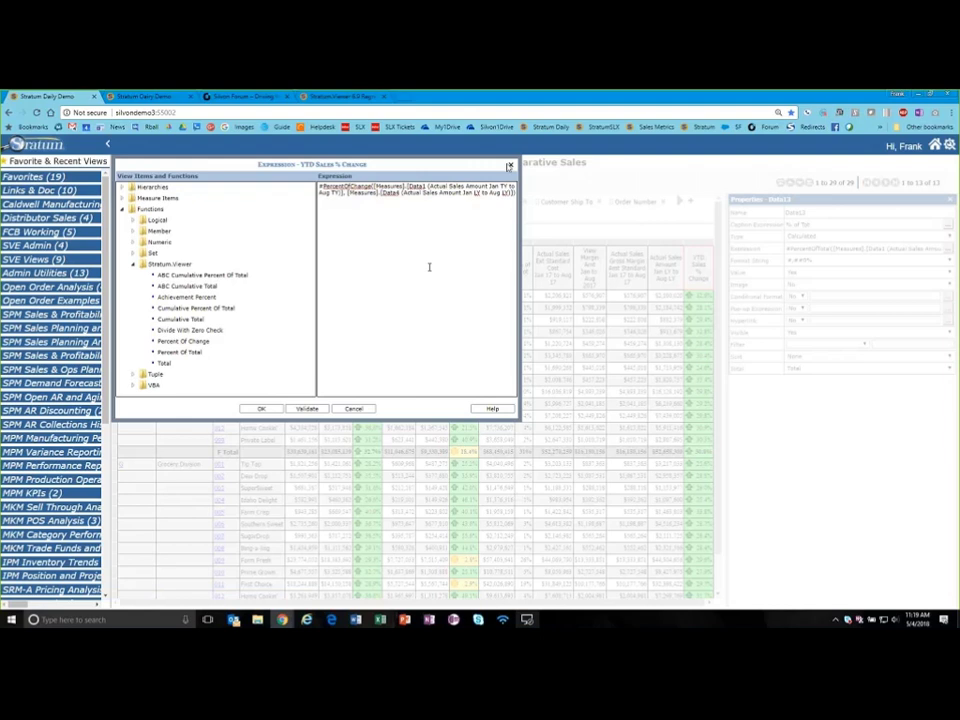
left_click(509, 166)
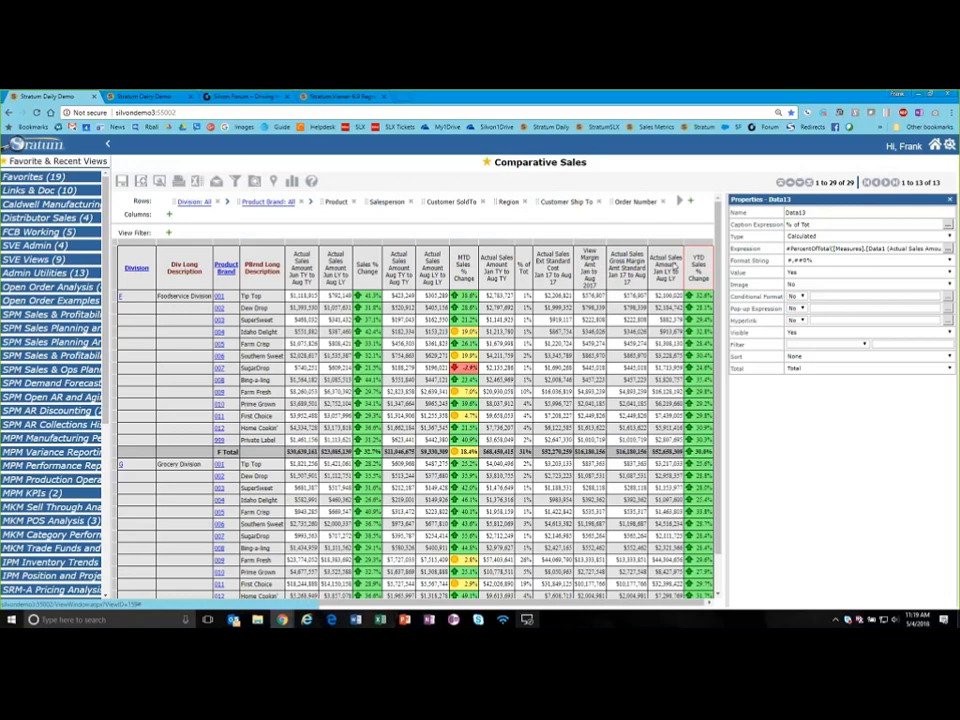
Insert a calculated measure item after Actual Sales Amount Jan LY to Aug LY and add the Achievement Percent function to its expression.
right_click(584, 262)
mouse_move(638, 298)
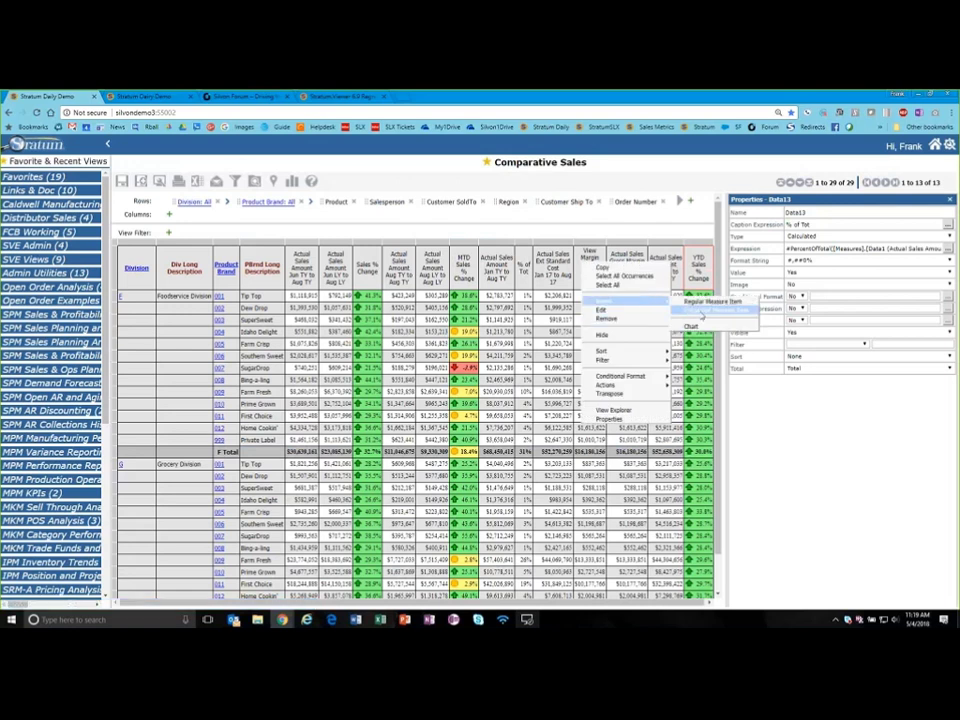
left_click(710, 310)
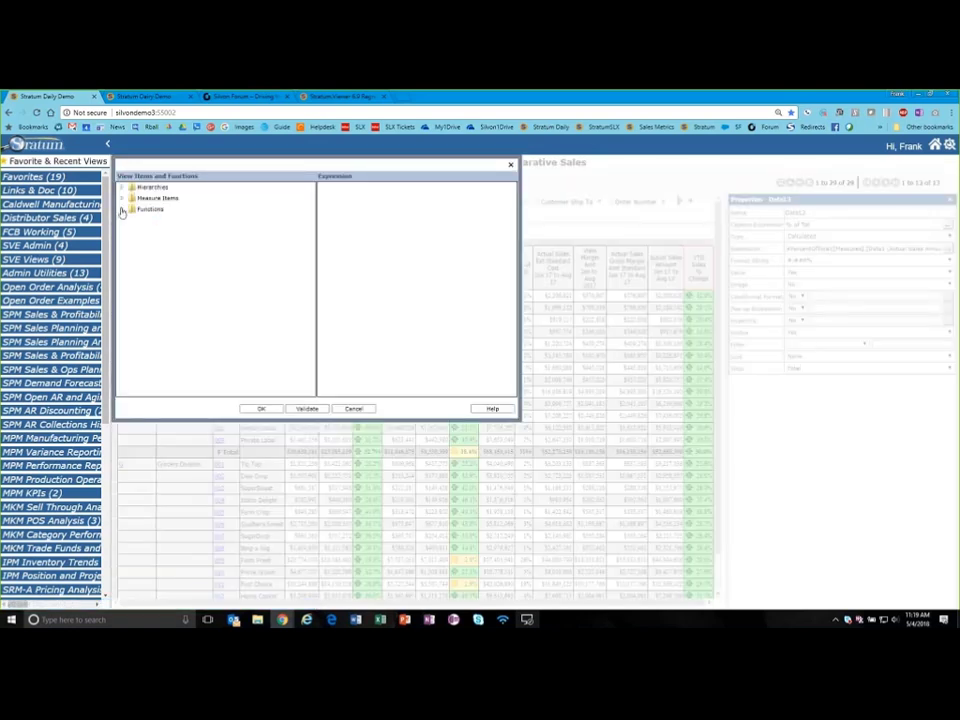
left_click(123, 208)
left_click(135, 265)
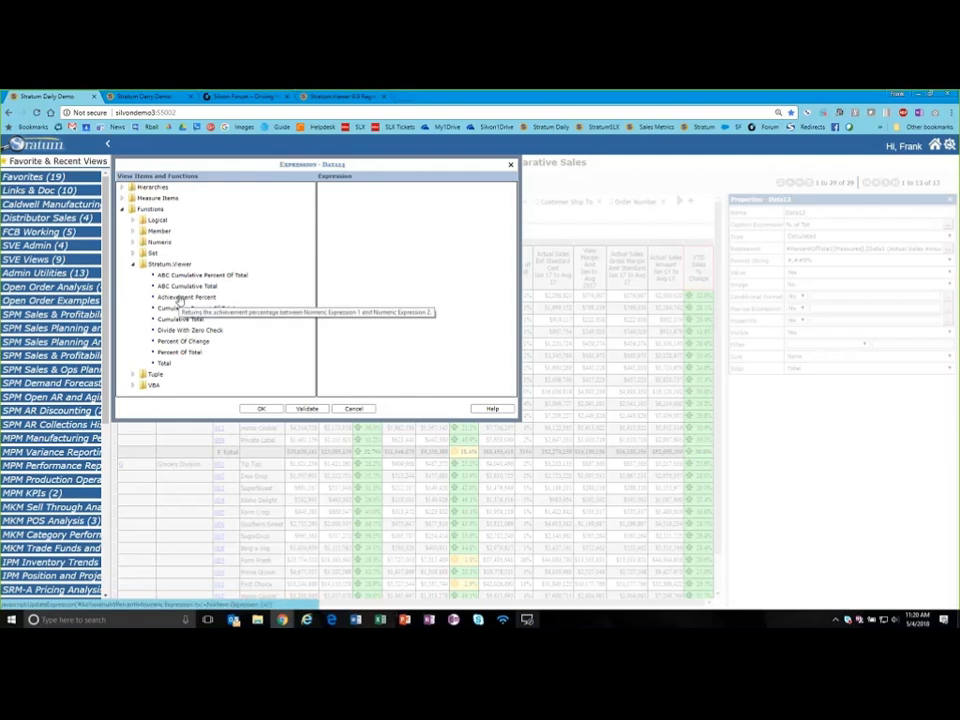
double_click(180, 297)
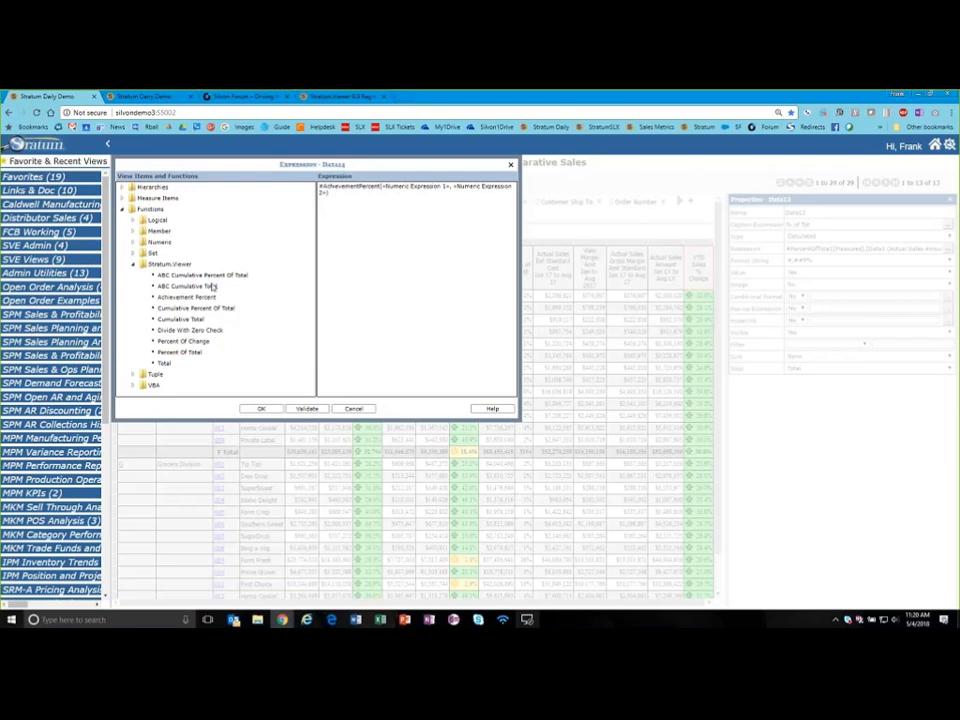
Fill the Achievement Percent function with Data1 (Jan TY to Aug TY sales) and Data4 (Jan LY to Aug LY sales), and accept the expression.
left_click(124, 209)
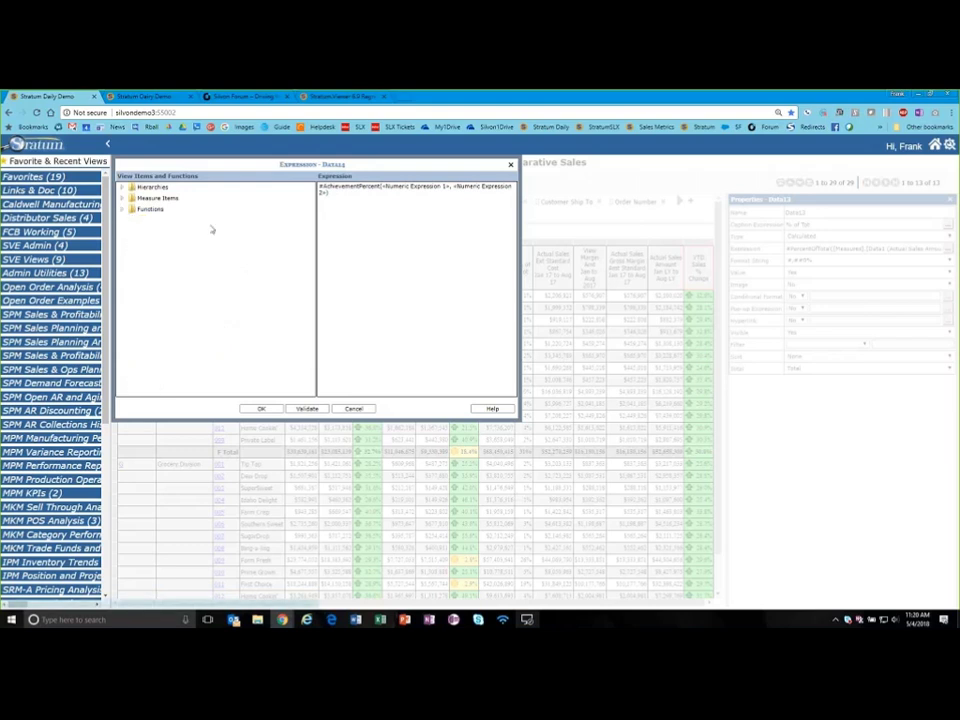
left_click(123, 198)
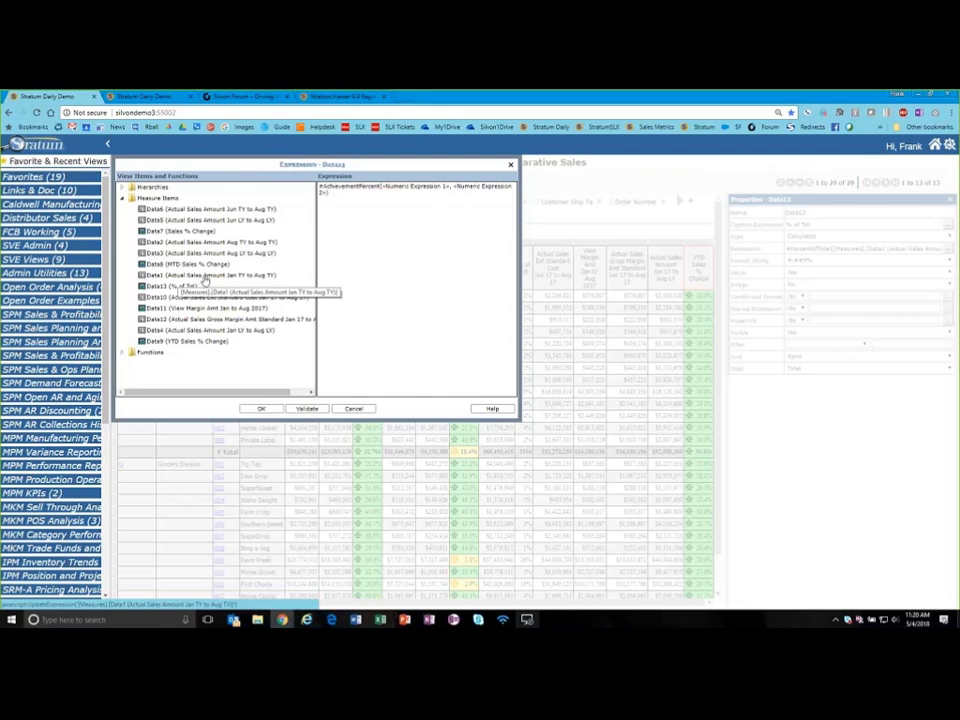
double_click(204, 277)
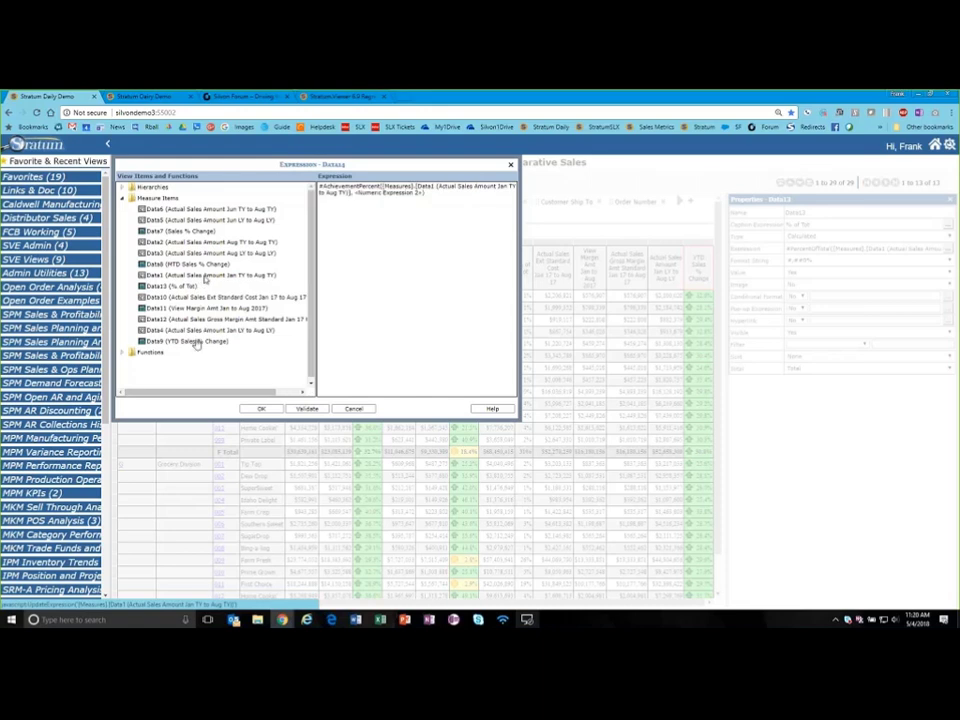
double_click(226, 331)
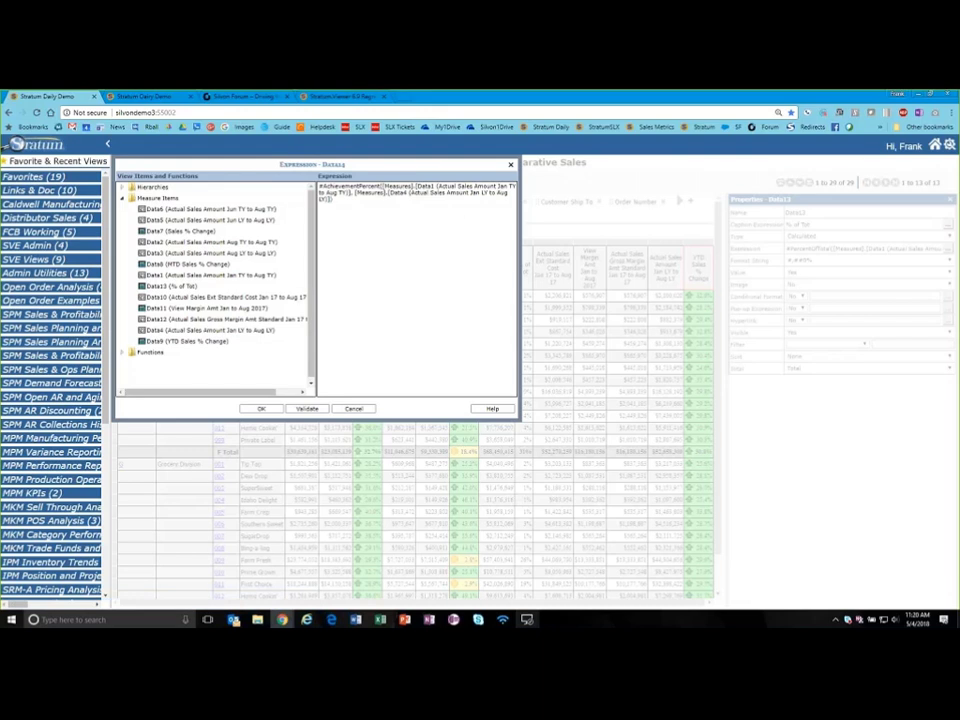
left_click(268, 411)
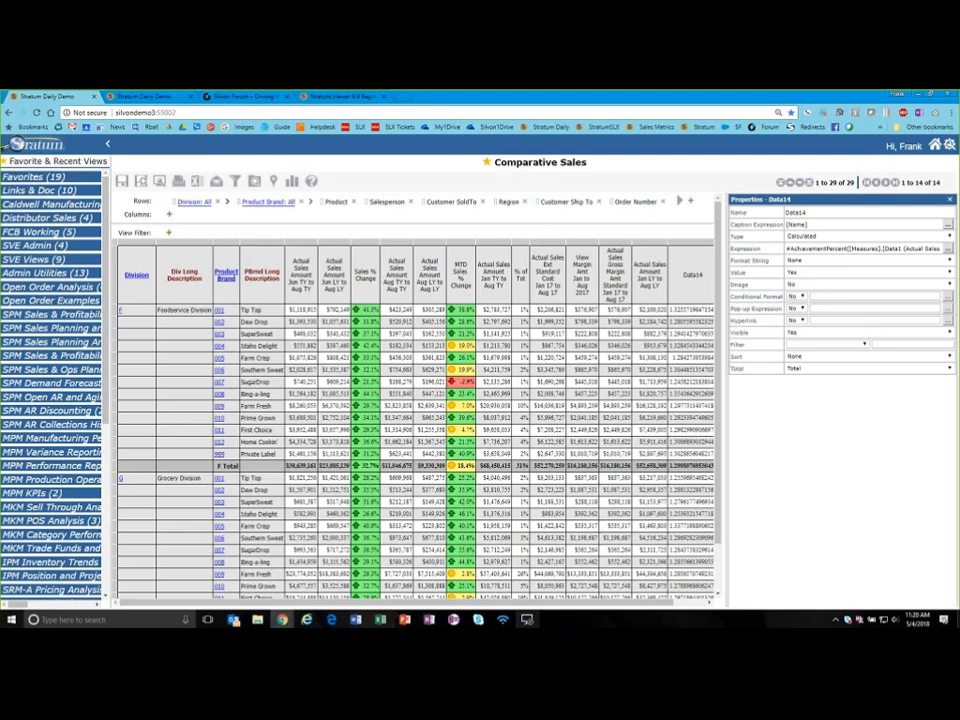
Set the achievement percent item's caption to '% Ach' and its format string to #,###.0%, and apply the changes.
left_click(948, 226)
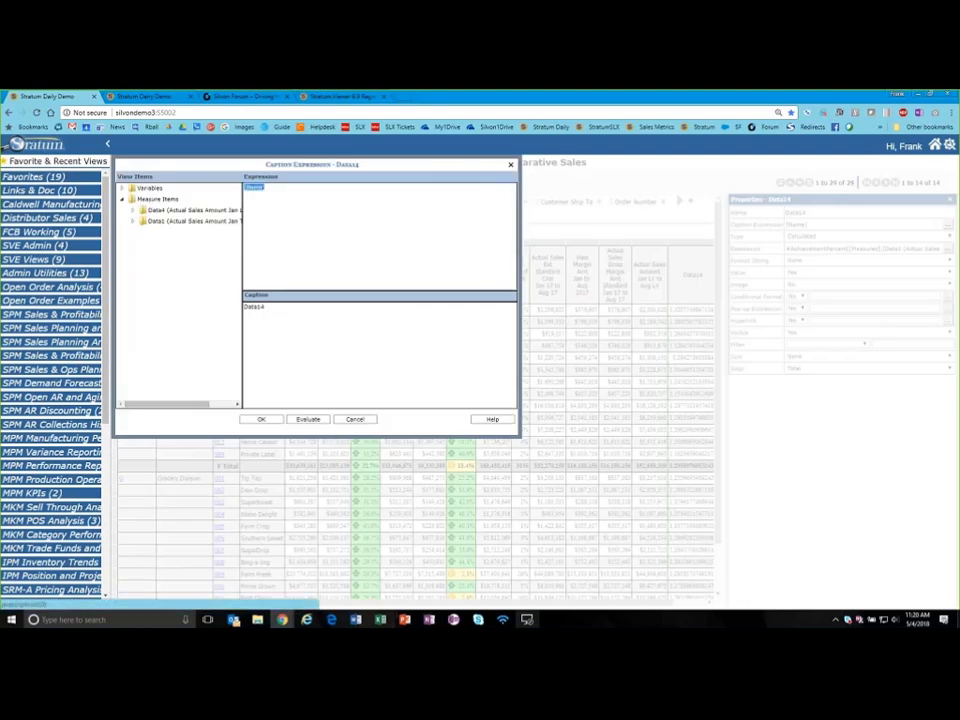
type("% Ach")
left_click(261, 419)
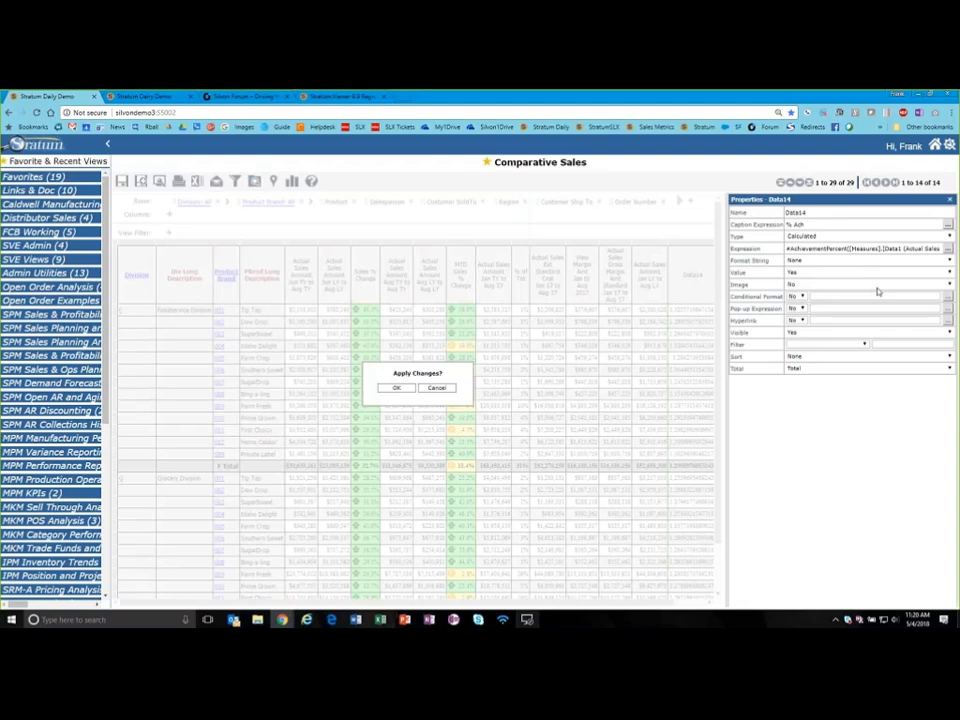
left_click(811, 261)
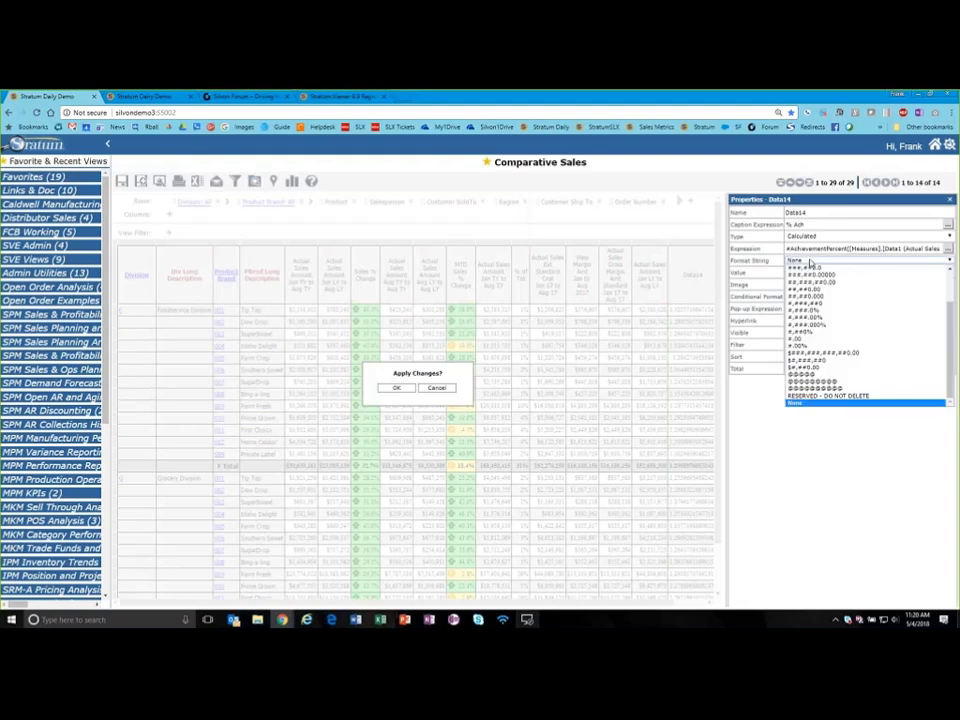
left_click(837, 311)
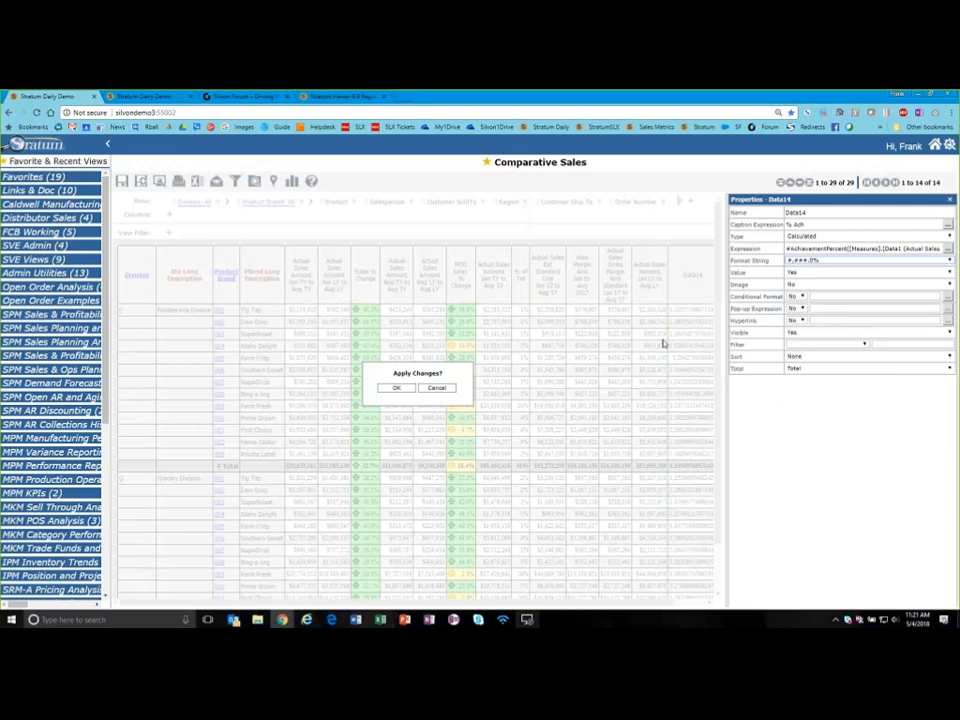
left_click(398, 389)
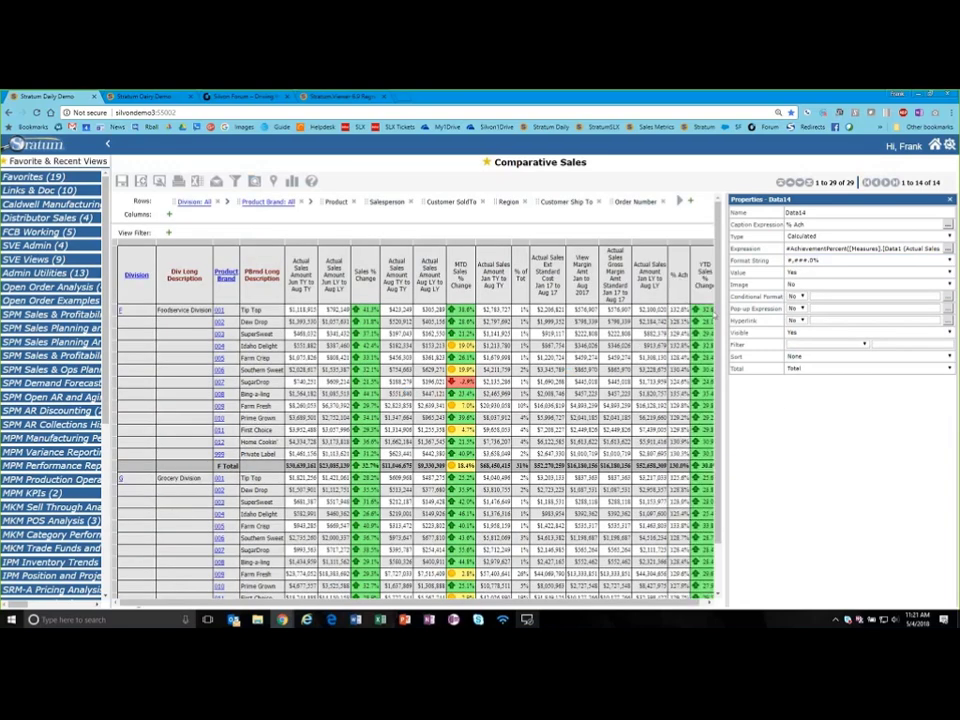
left_click(680, 244)
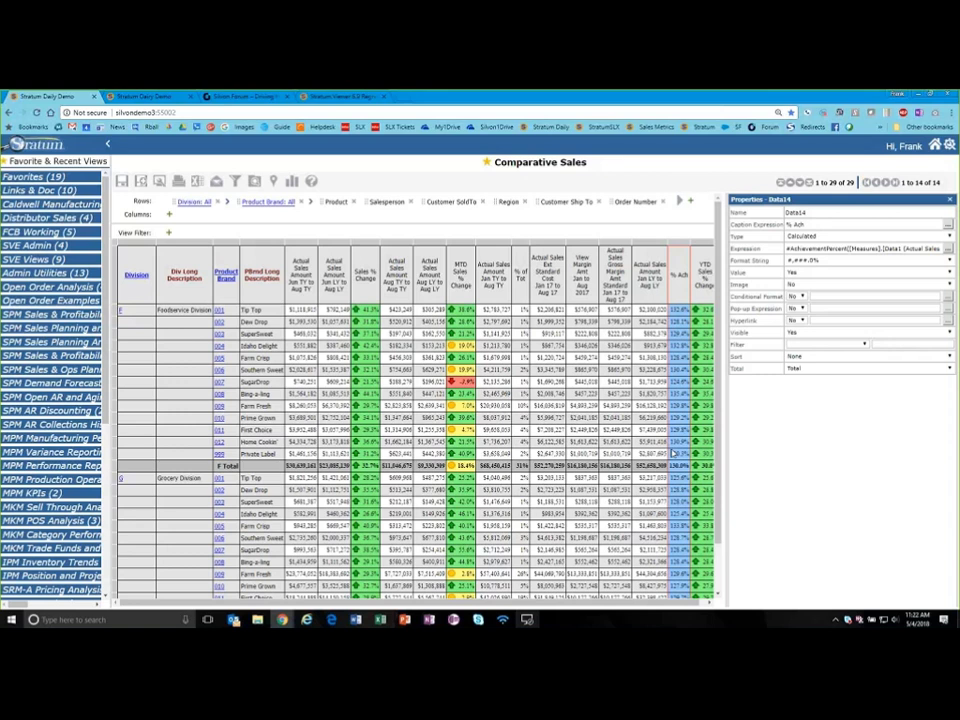
Open the Sales Analysis Report view from the SPM Sales & Profitability group.
left_click(48, 162)
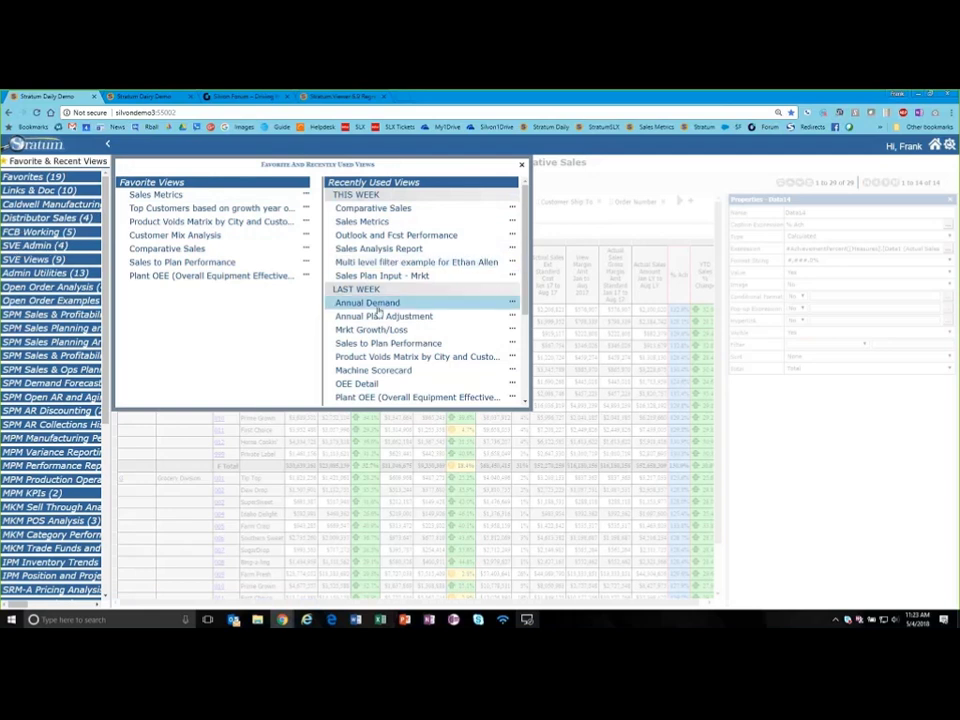
left_click_drag(525, 283, 536, 256)
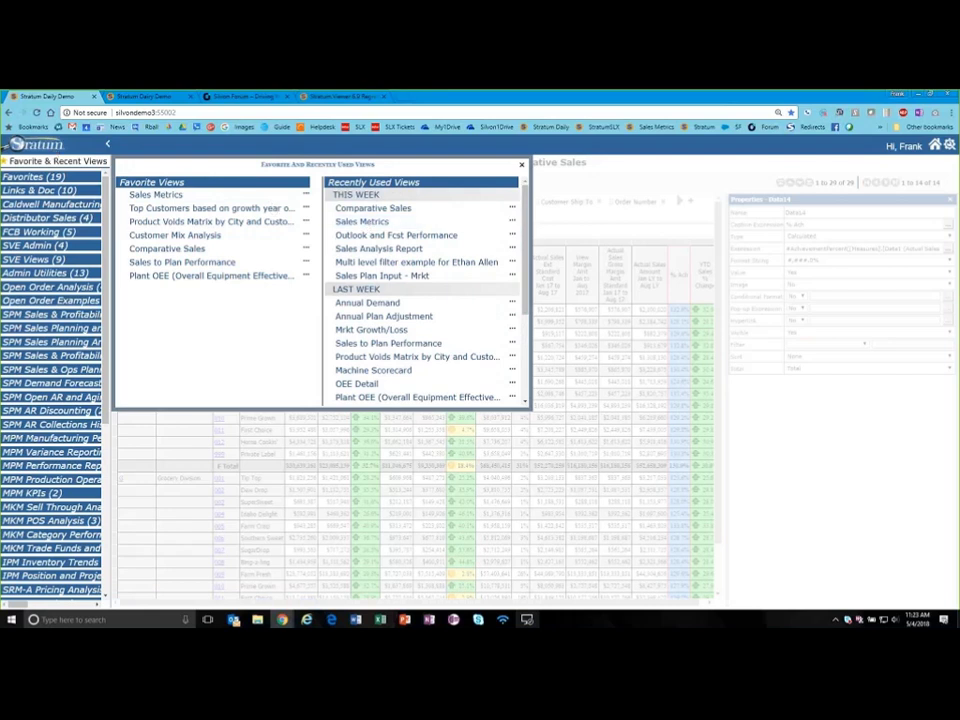
left_click(30, 315)
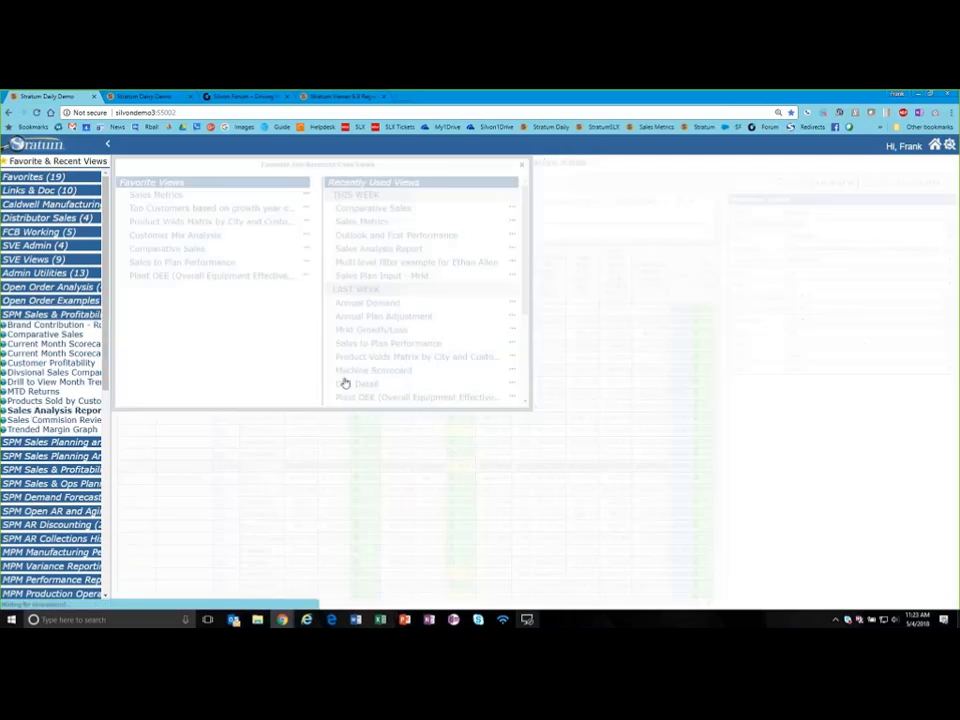
left_click(345, 383)
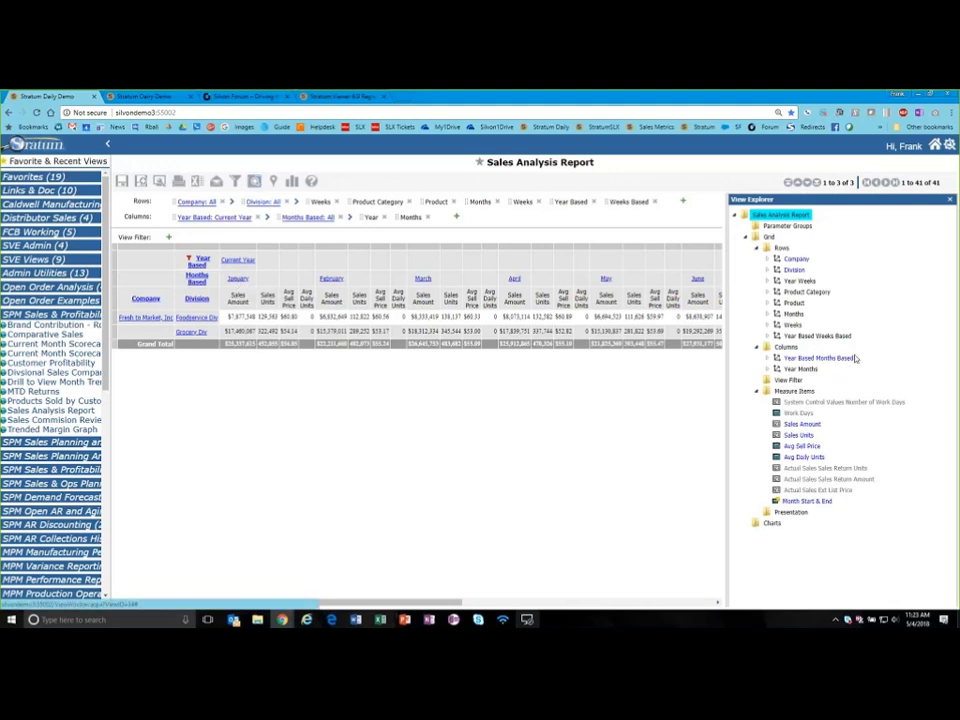
Examine the properties and insert options of the report's Measure Items, leaving them without inserting anything.
left_click(796, 392)
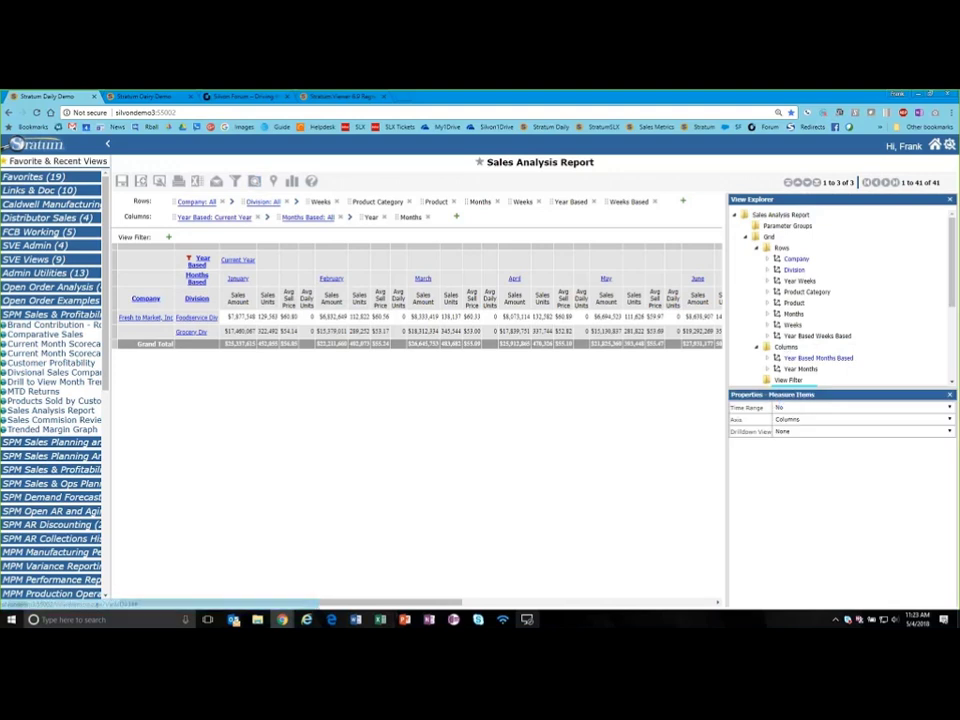
left_click_drag(952, 304, 955, 354)
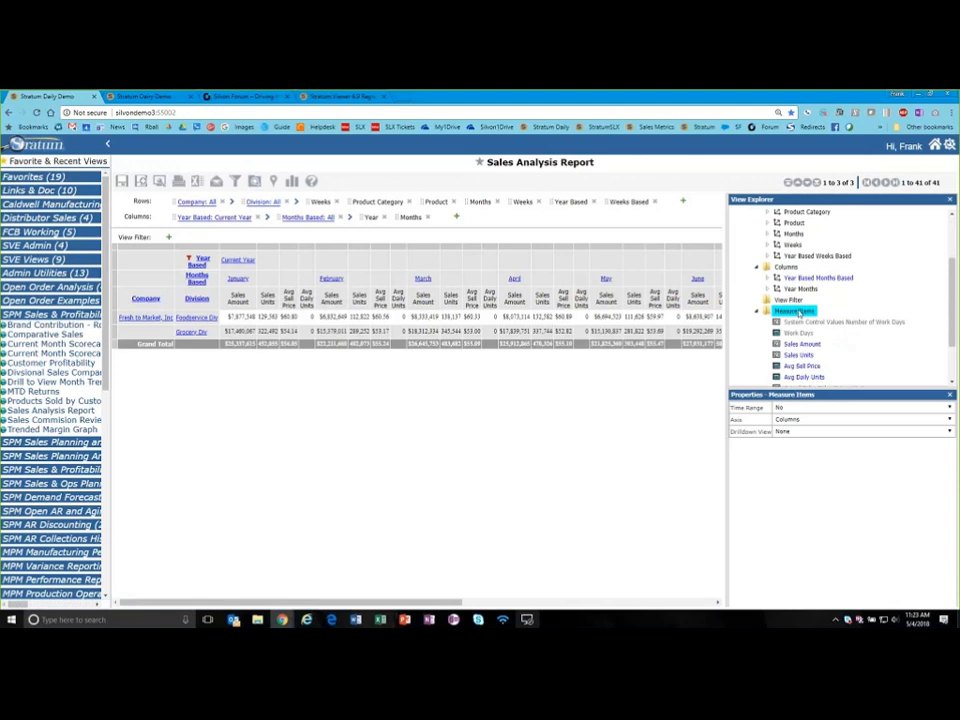
right_click(799, 312)
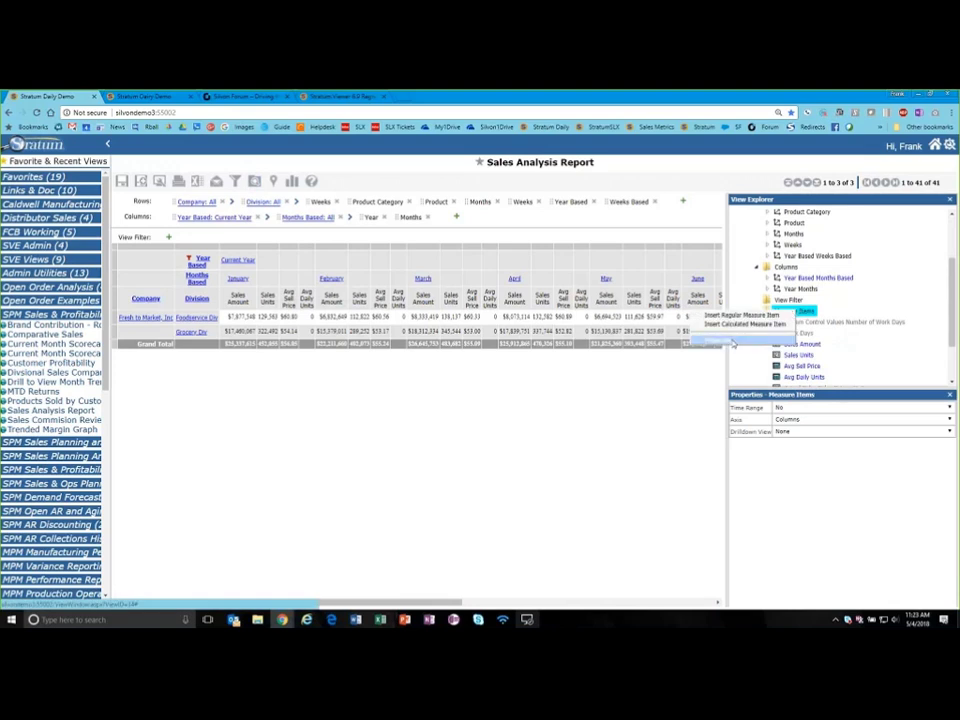
left_click(809, 311)
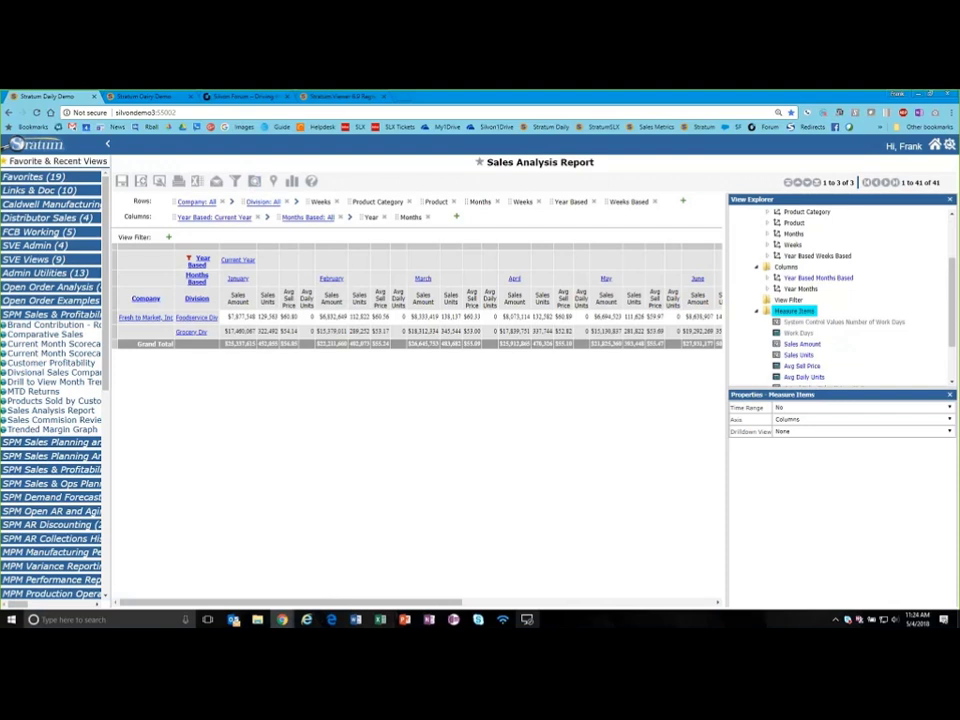
Close the View Explorer and drill the report's columns back up from months to Year Based.
left_click(950, 200)
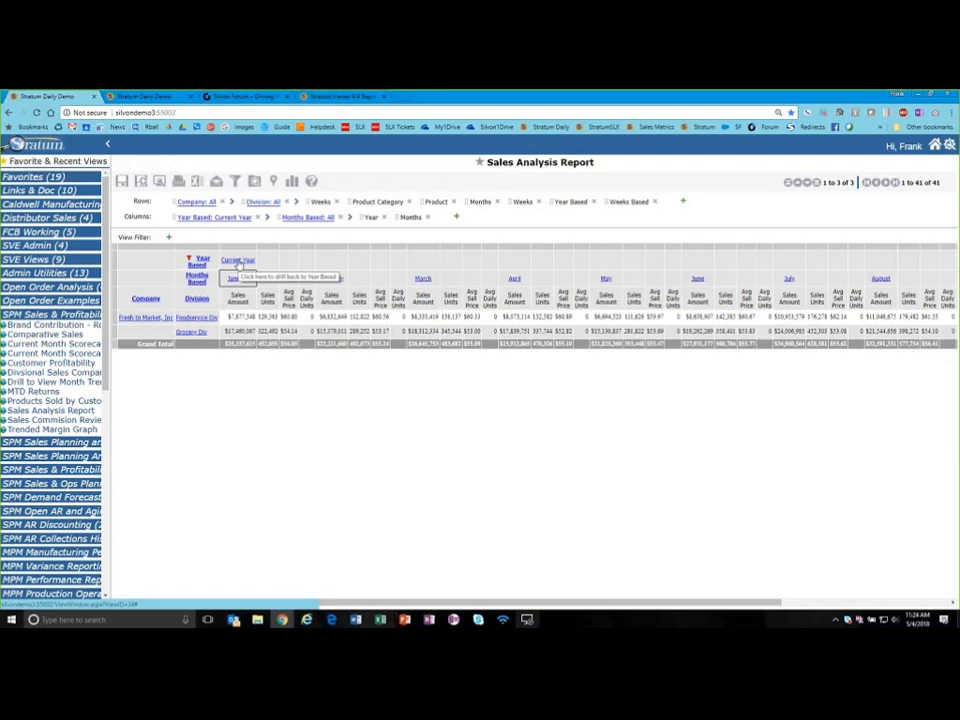
left_click(189, 260)
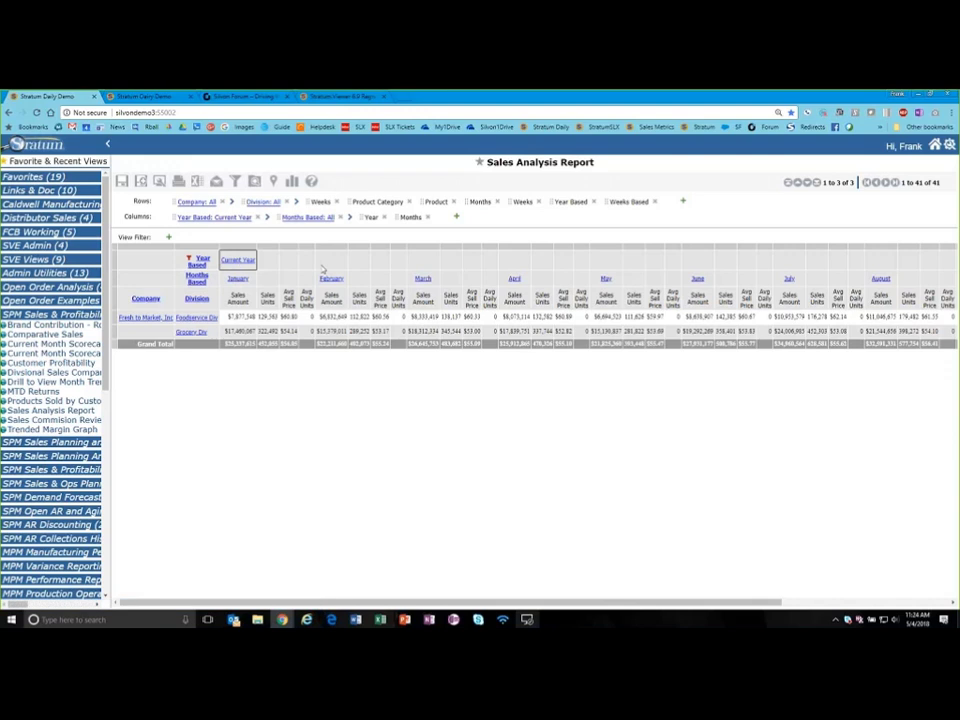
left_click(233, 261)
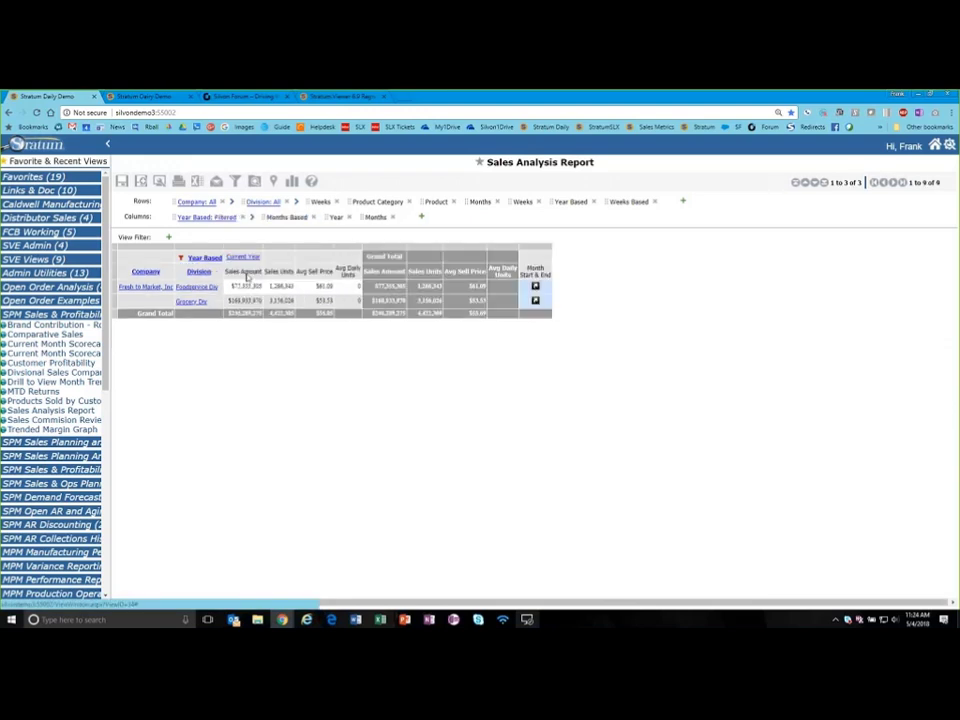
Hide the Sales Units, Avg Sell Price and Avg Daily Units measure items, and apply the changes.
right_click(191, 271)
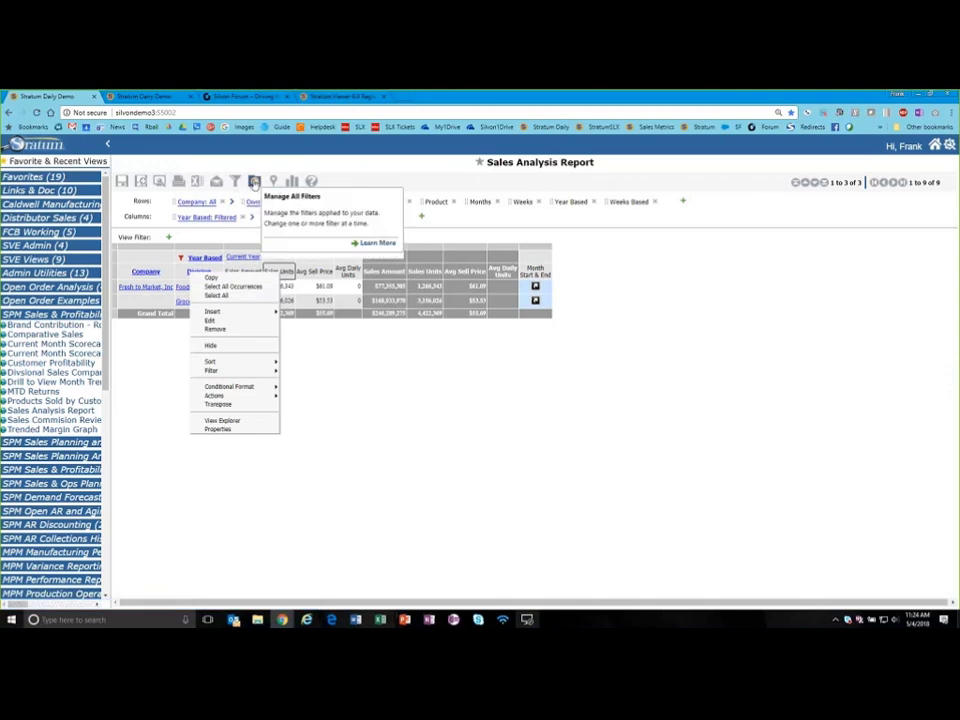
left_click(254, 181)
right_click(799, 436)
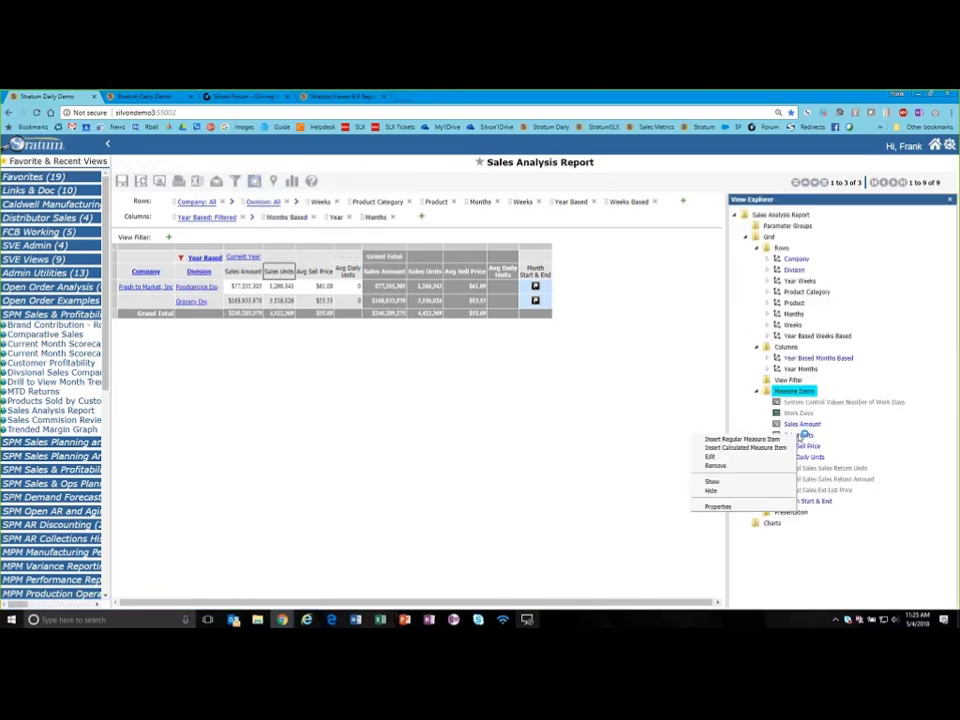
left_click(712, 490)
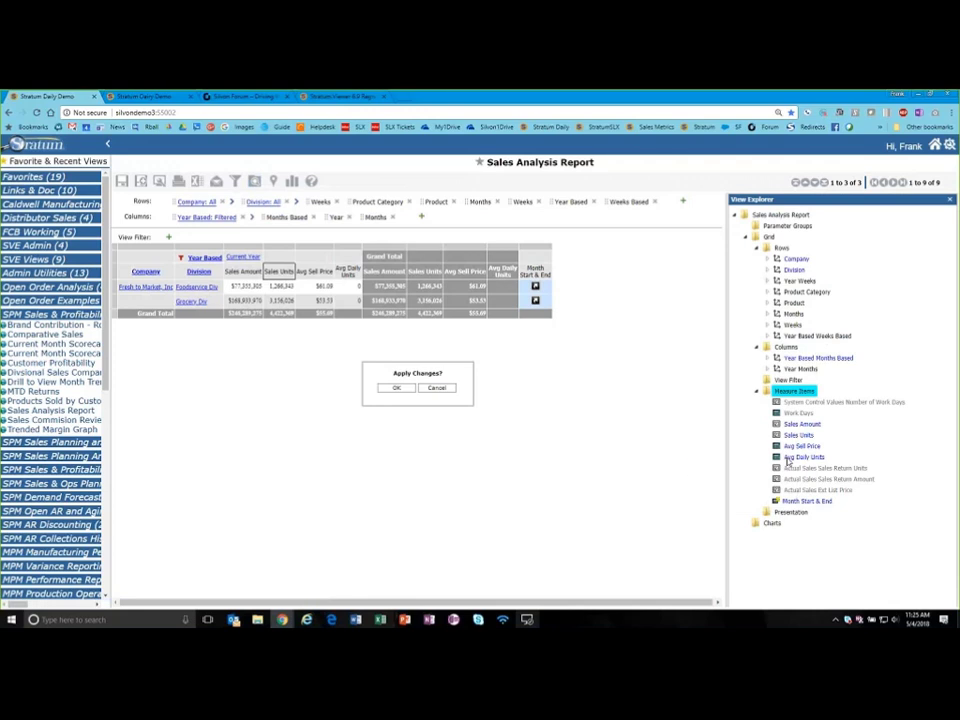
right_click(801, 451)
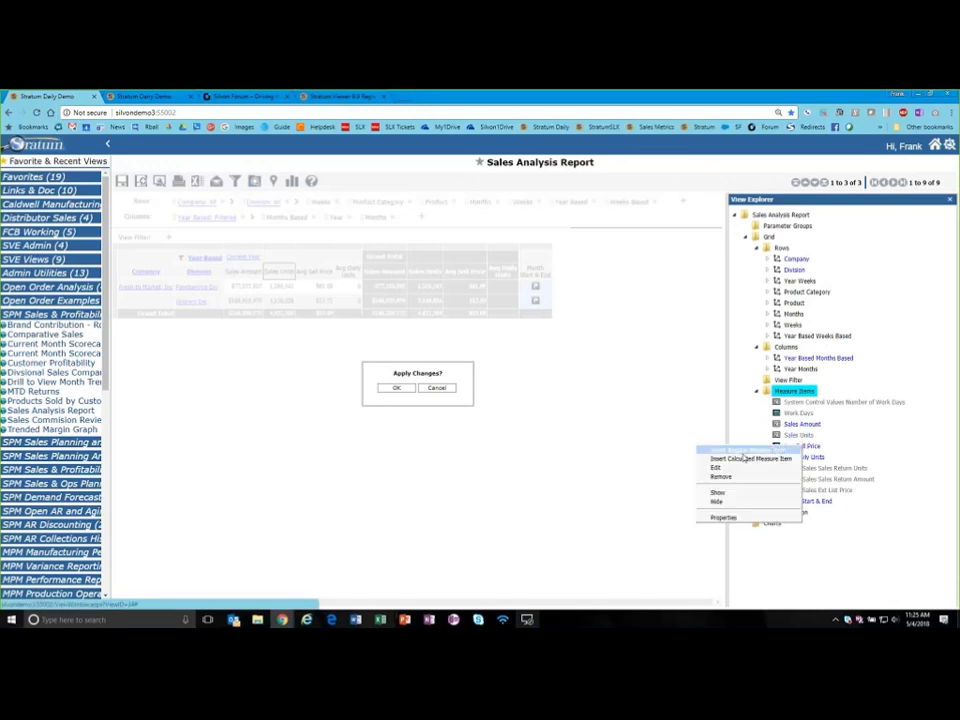
left_click(742, 501)
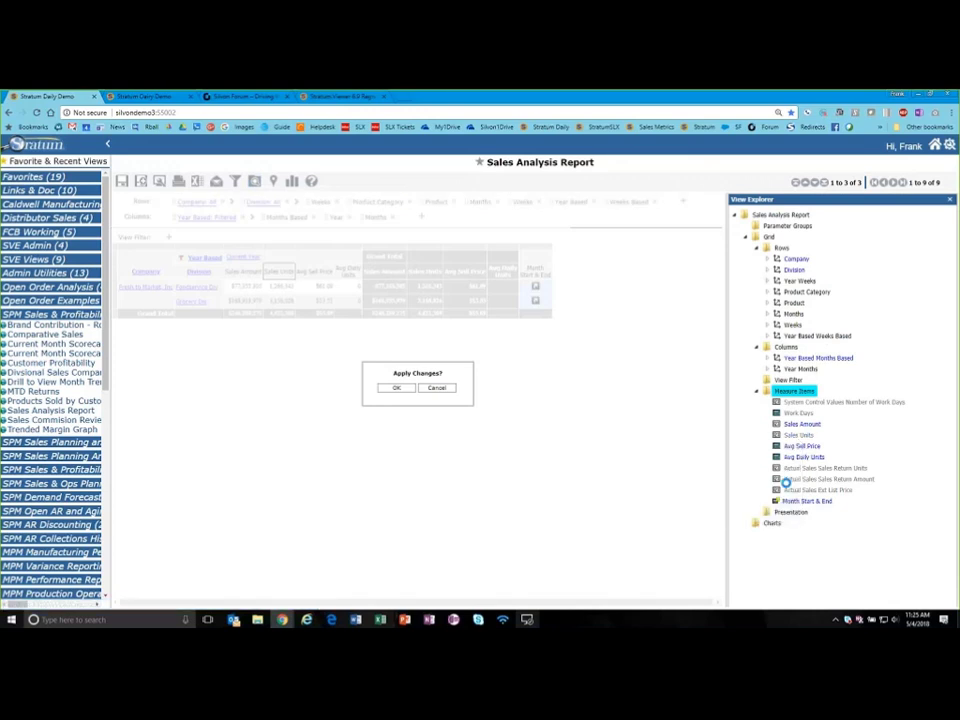
right_click(795, 457)
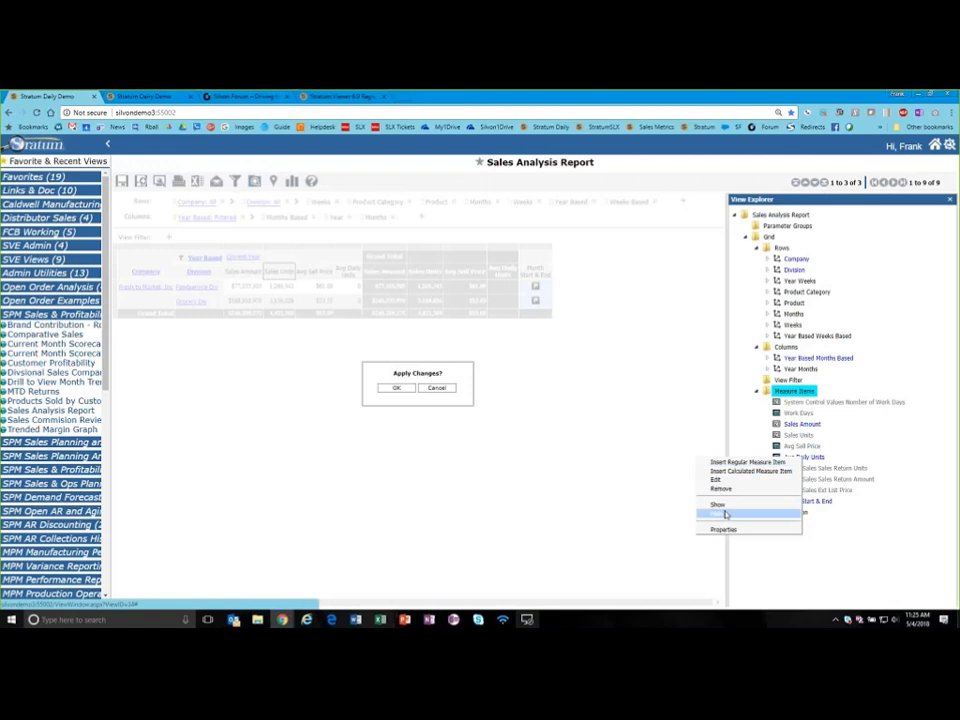
left_click(720, 513)
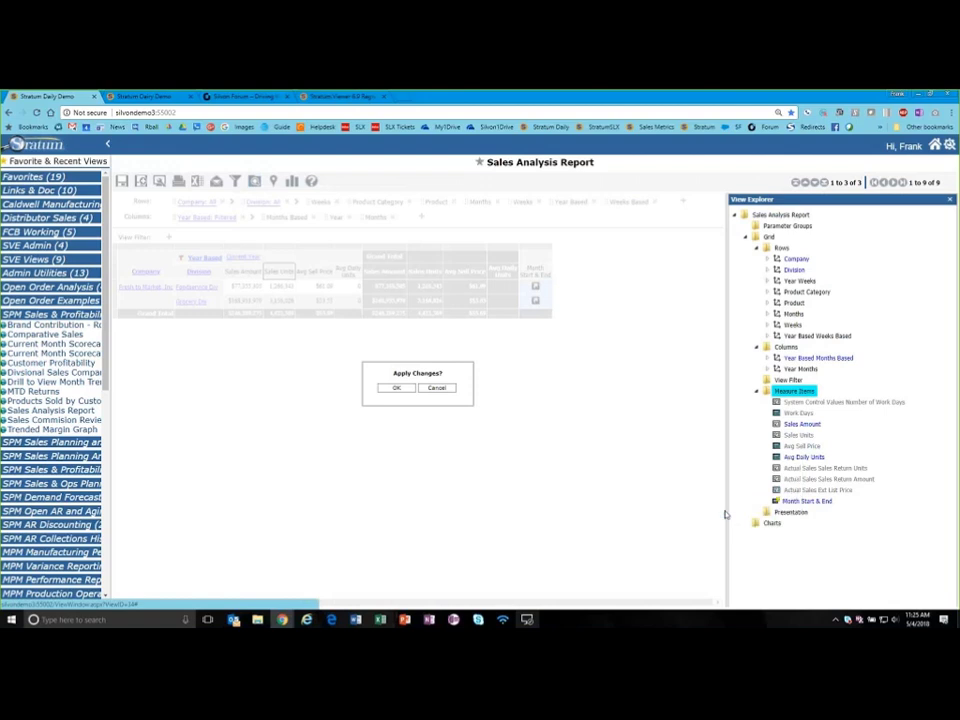
left_click(397, 389)
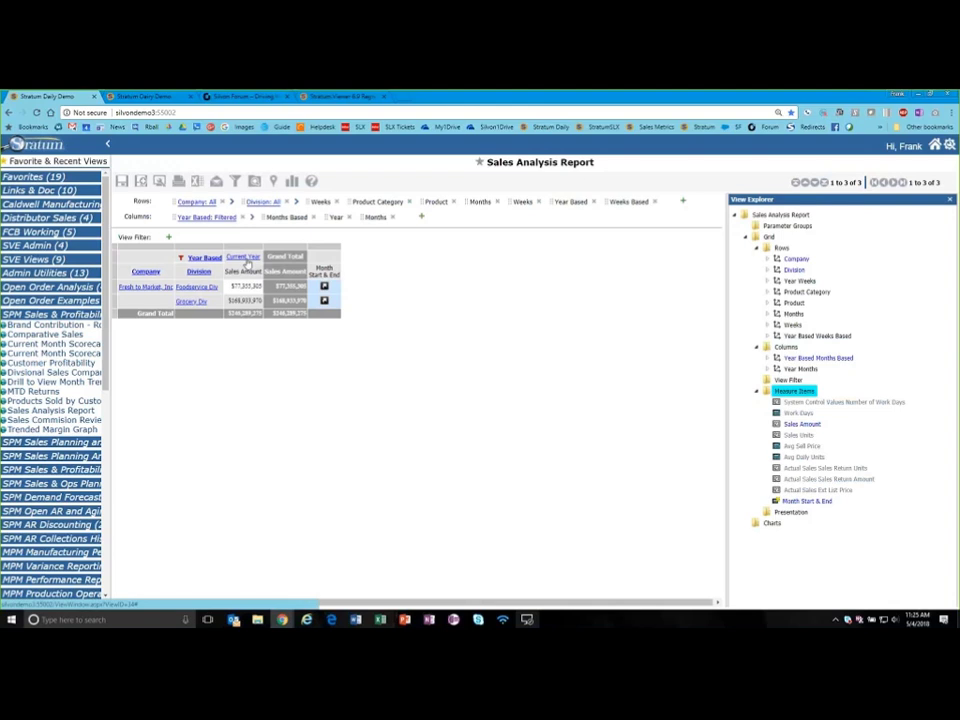
Add Last Year to the Year Based column filter alongside Current Year.
left_click(243, 257)
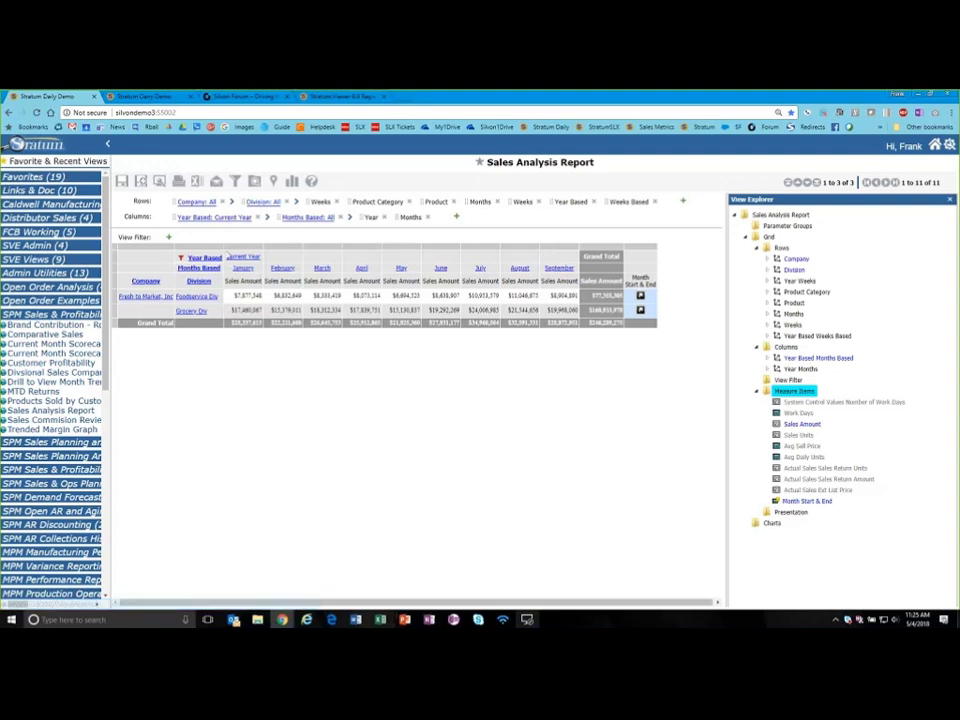
left_click(232, 258)
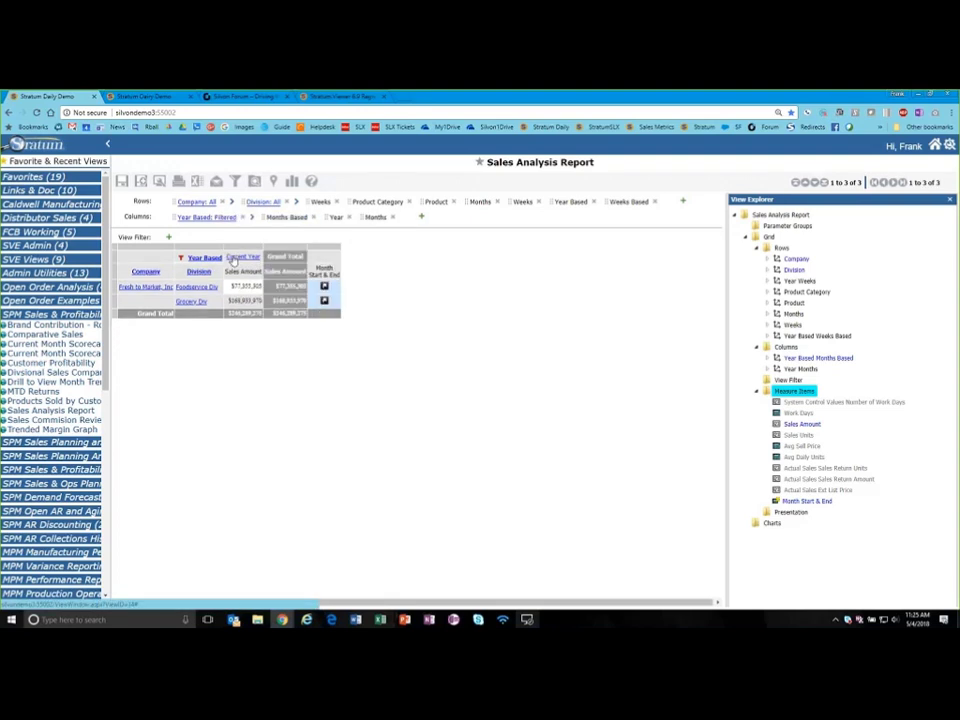
left_click(181, 259)
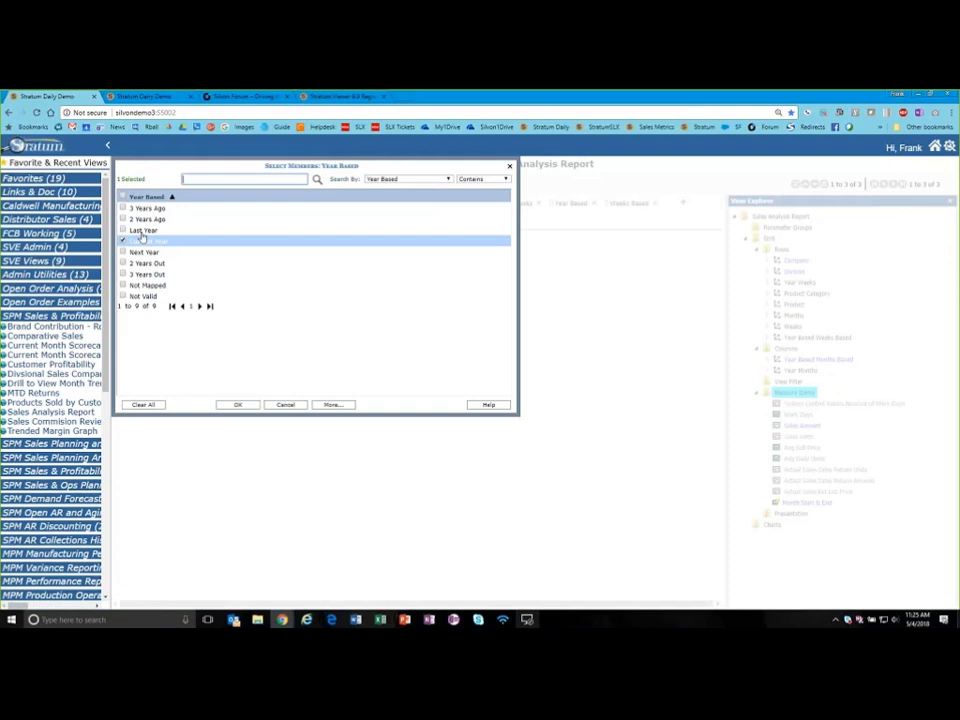
left_click(125, 230)
left_click(237, 404)
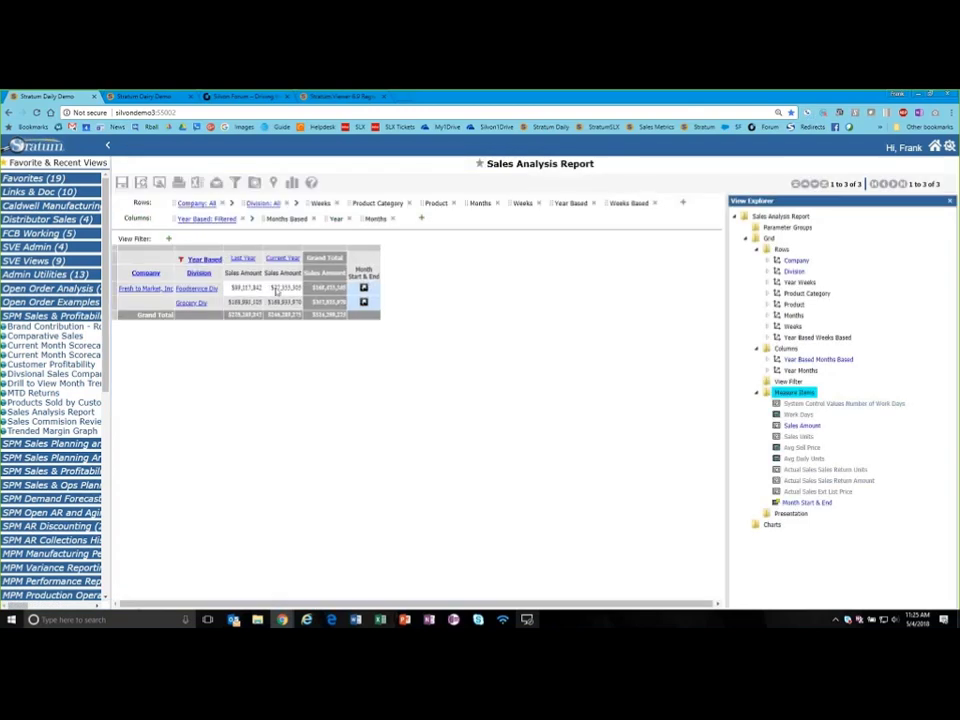
Compare the Foodservice division's Last Year and Current Year sales amounts by selecting their cells.
left_click(247, 288)
left_click(294, 291)
left_click(255, 288)
left_click(289, 294, "shift")
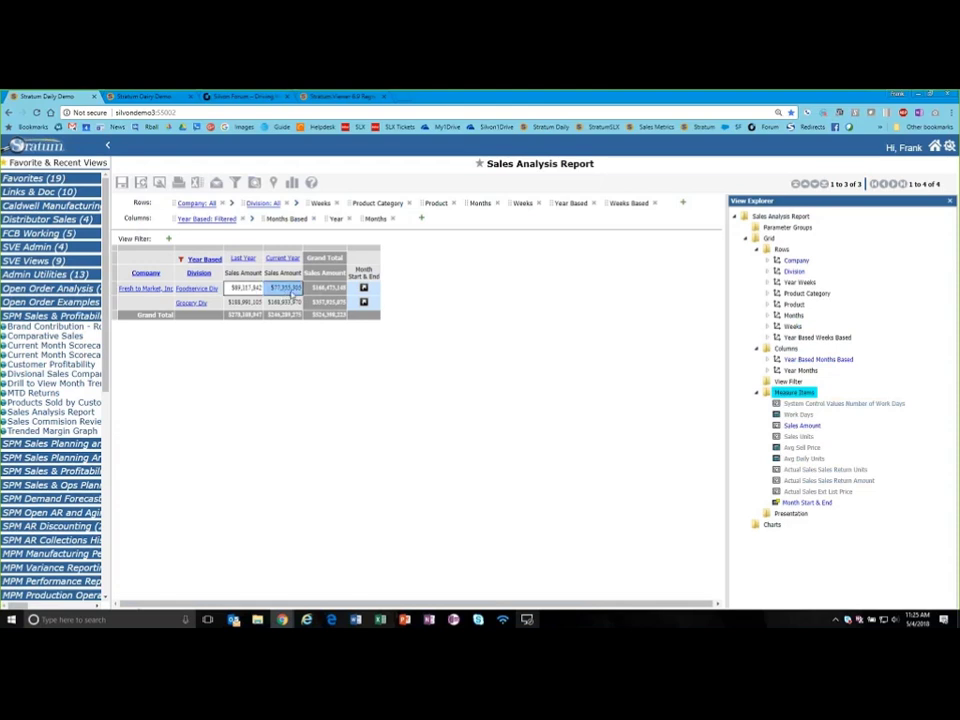
Drill the year columns down to months and review the monthly sales amounts and totals for both years.
left_click(241, 260)
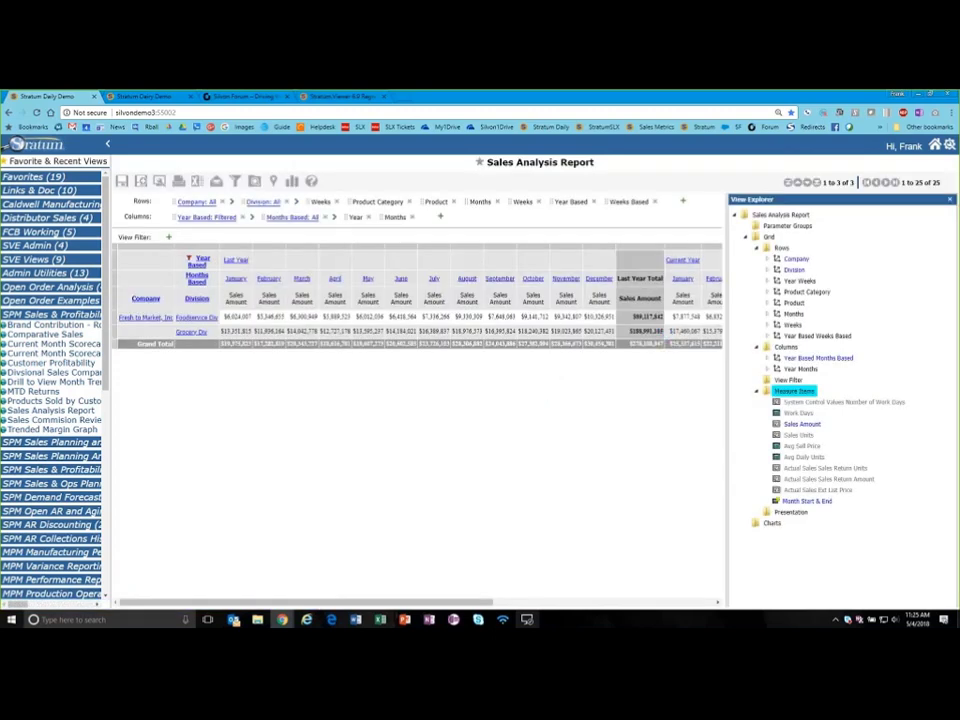
left_click_drag(402, 602, 629, 613)
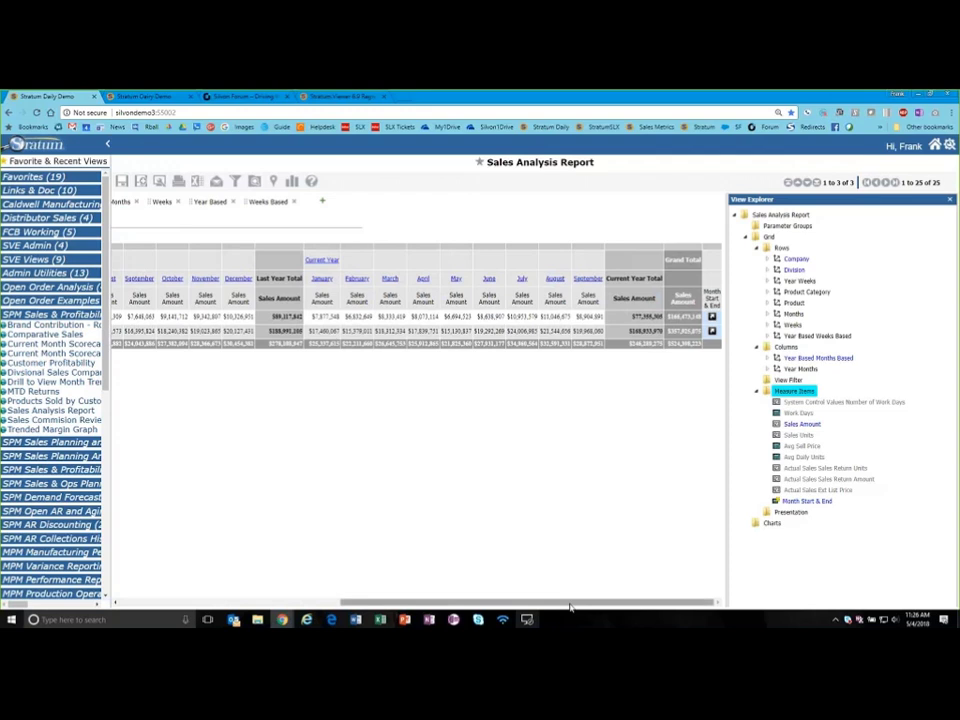
left_click_drag(570, 604, 484, 595)
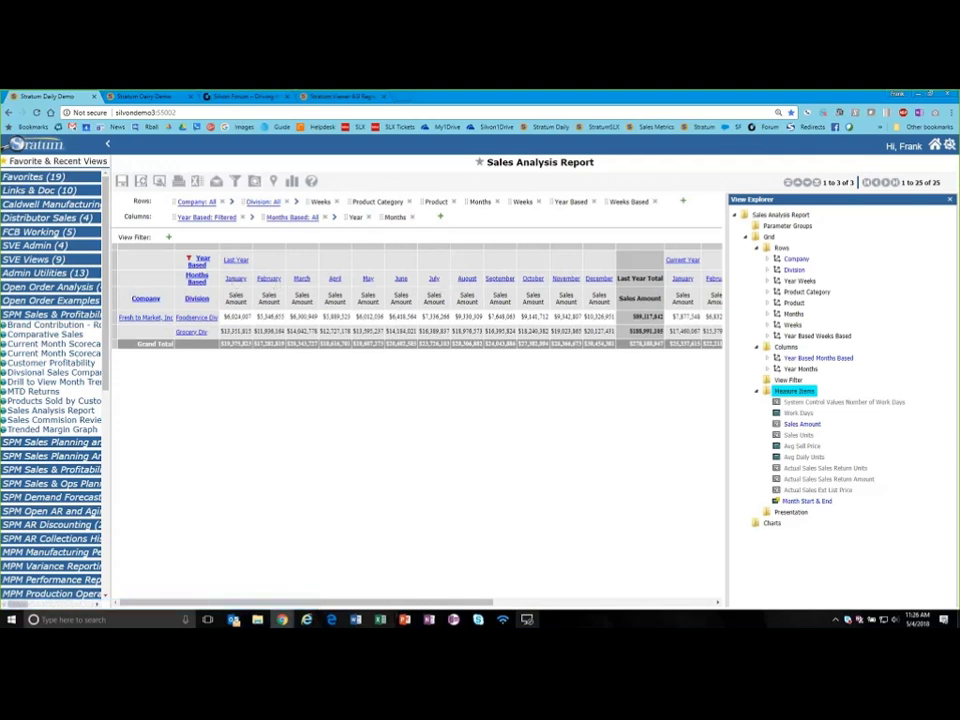
scroll(475, 388, "right", 5)
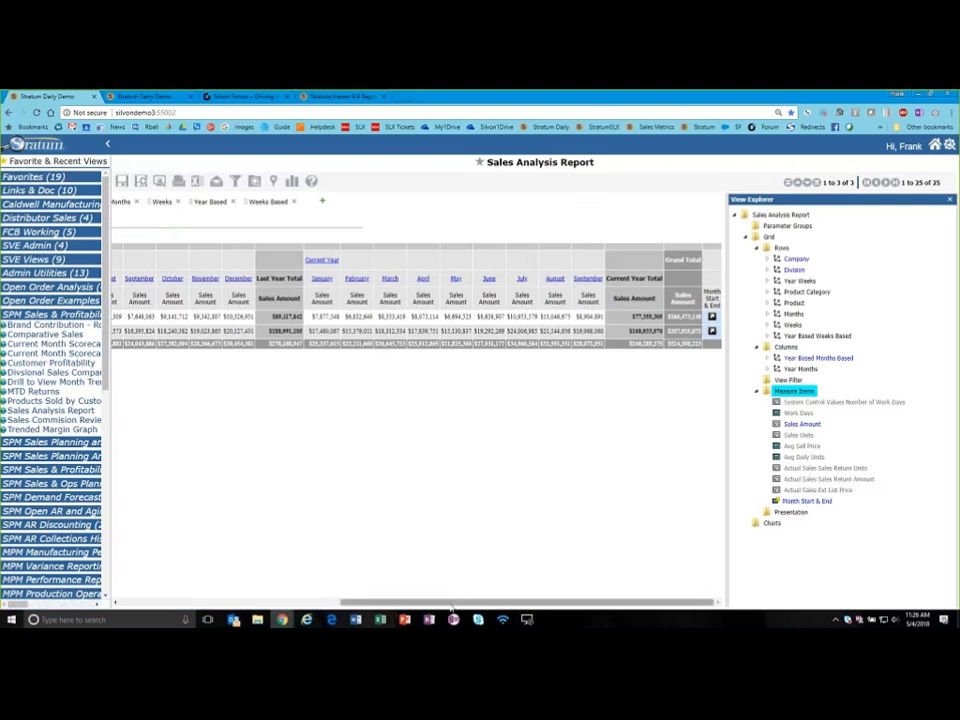
scroll(440, 514, "left", 5)
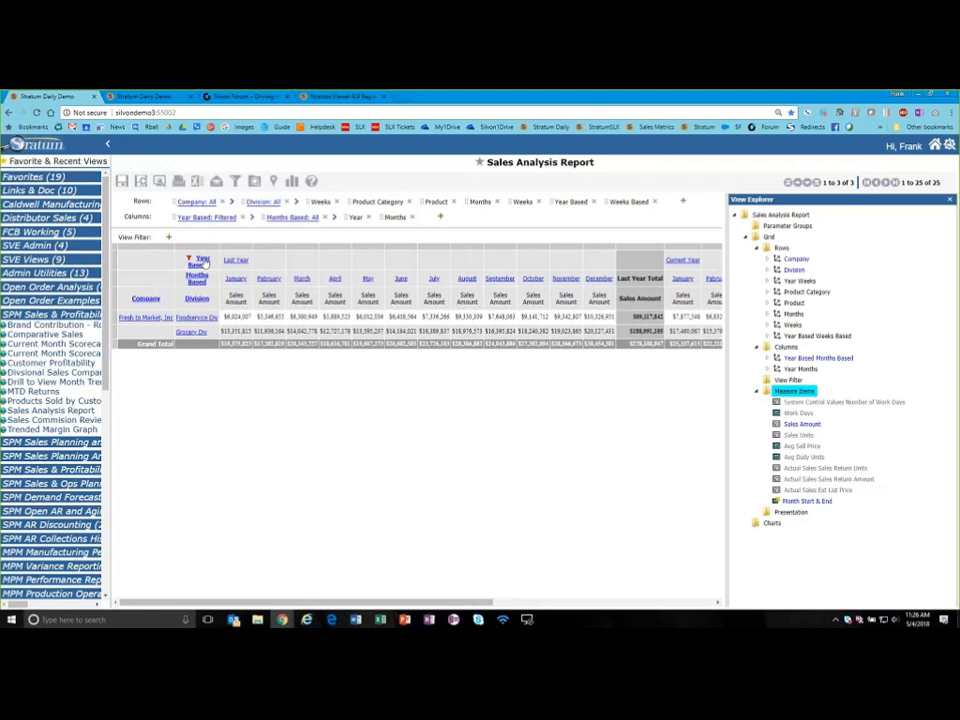
Remove Last Year from the Year Based column filter, keeping only Current Year selected.
left_click(200, 262)
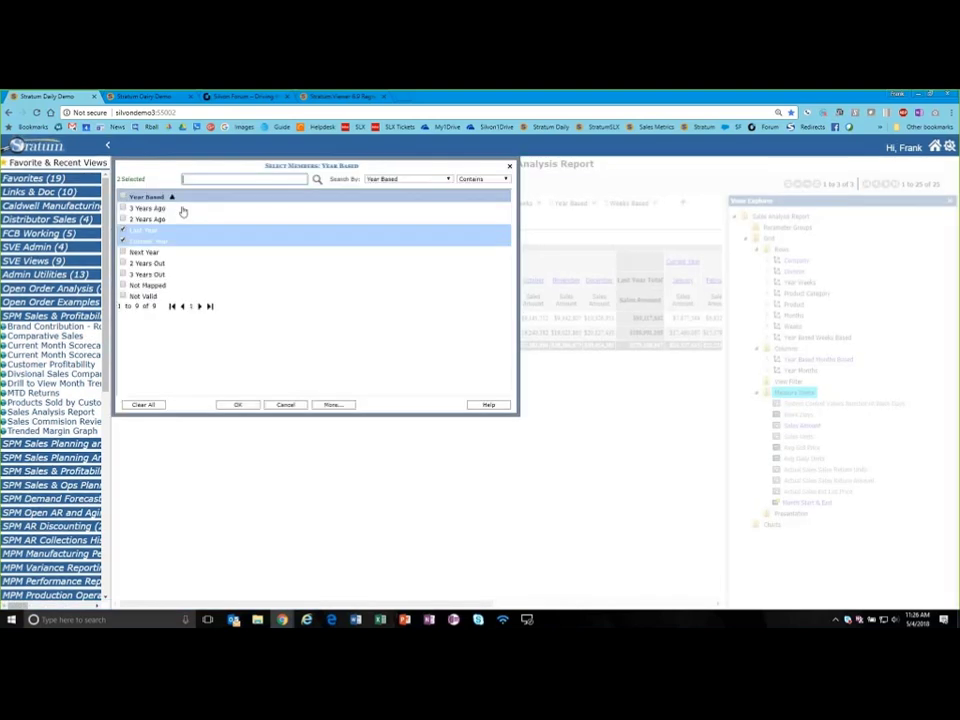
left_click(124, 231)
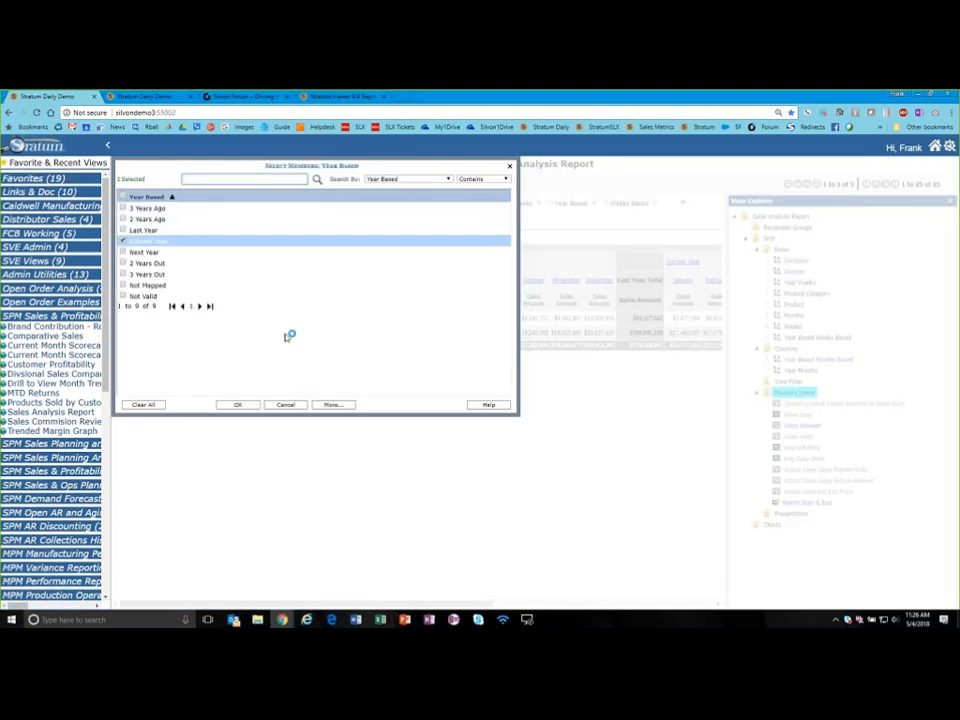
left_click(238, 404)
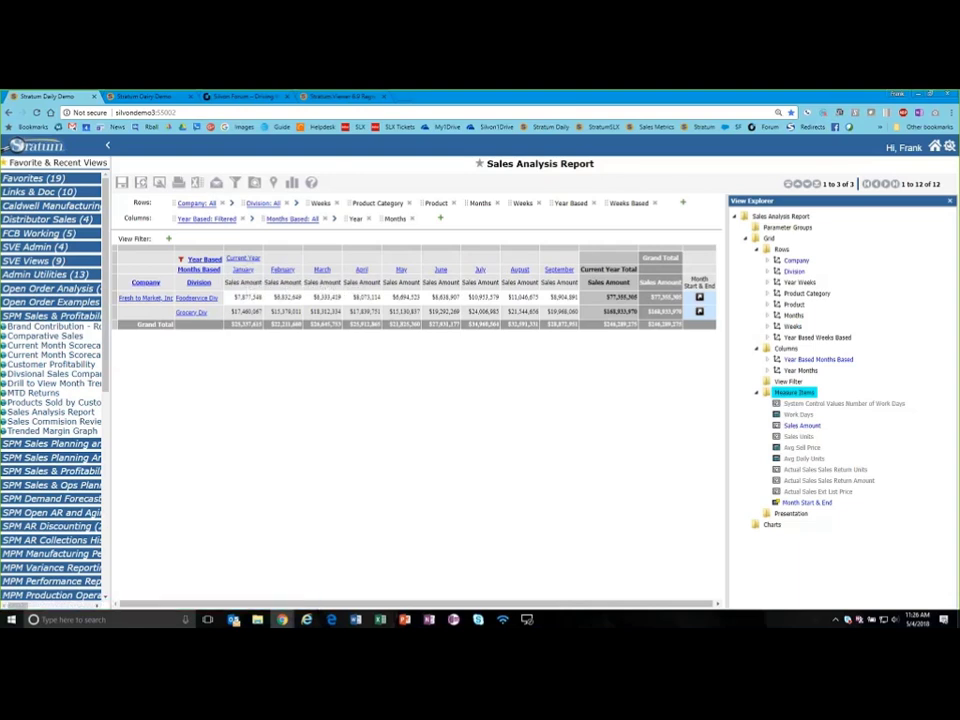
Hide the Months Based column level, move the Months hierarchy from the rows to the columns, and apply the changes.
left_click(772, 362)
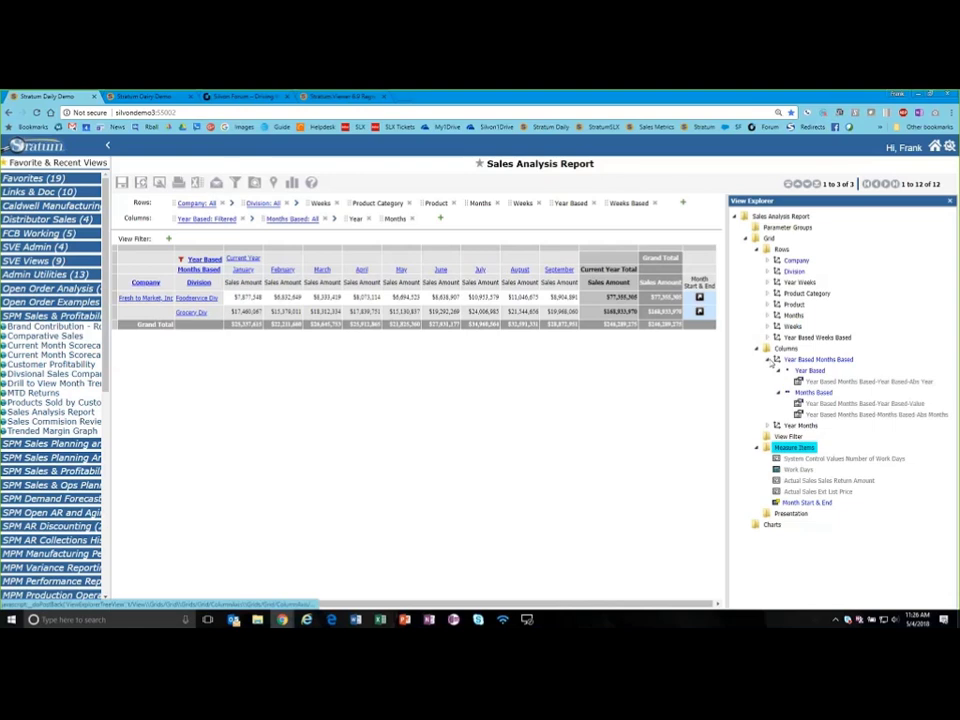
right_click(760, 393)
left_click(758, 428)
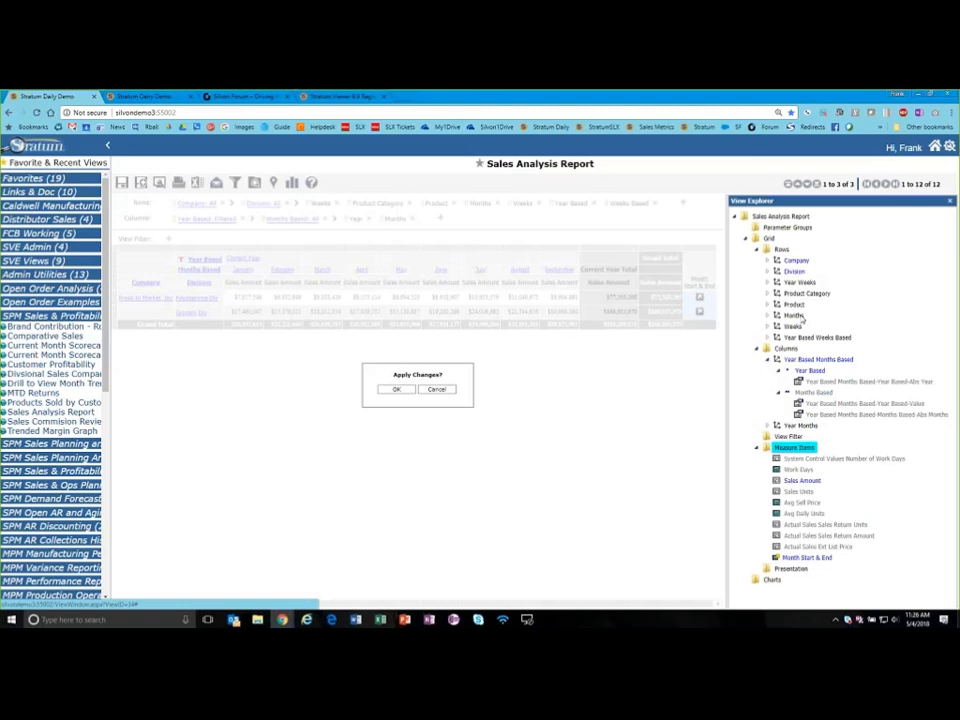
left_click_drag(803, 377, 805, 364)
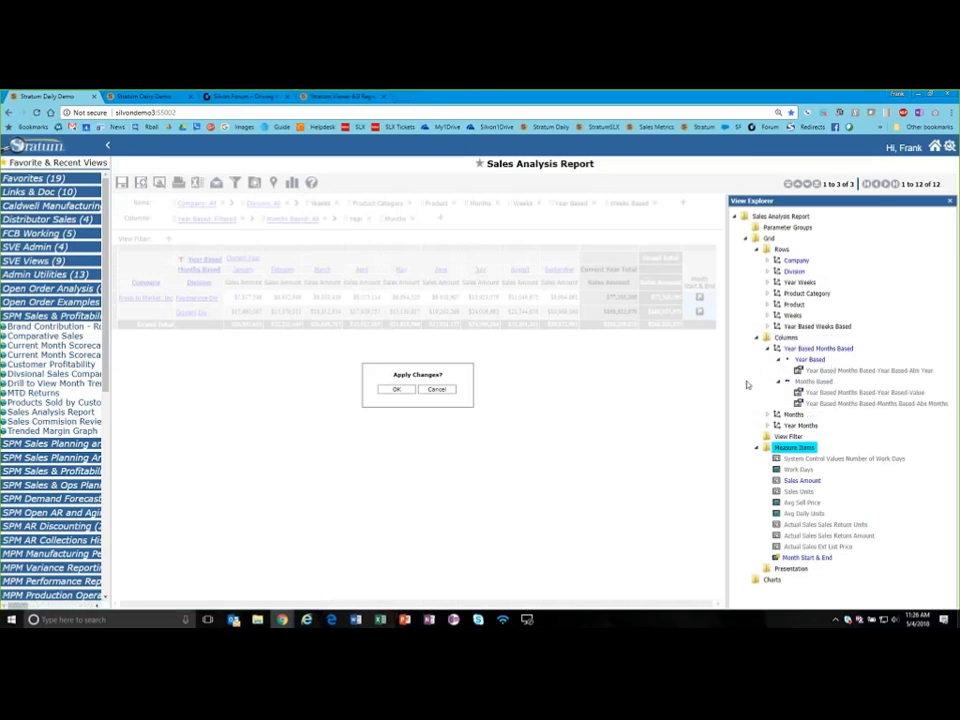
left_click(402, 390)
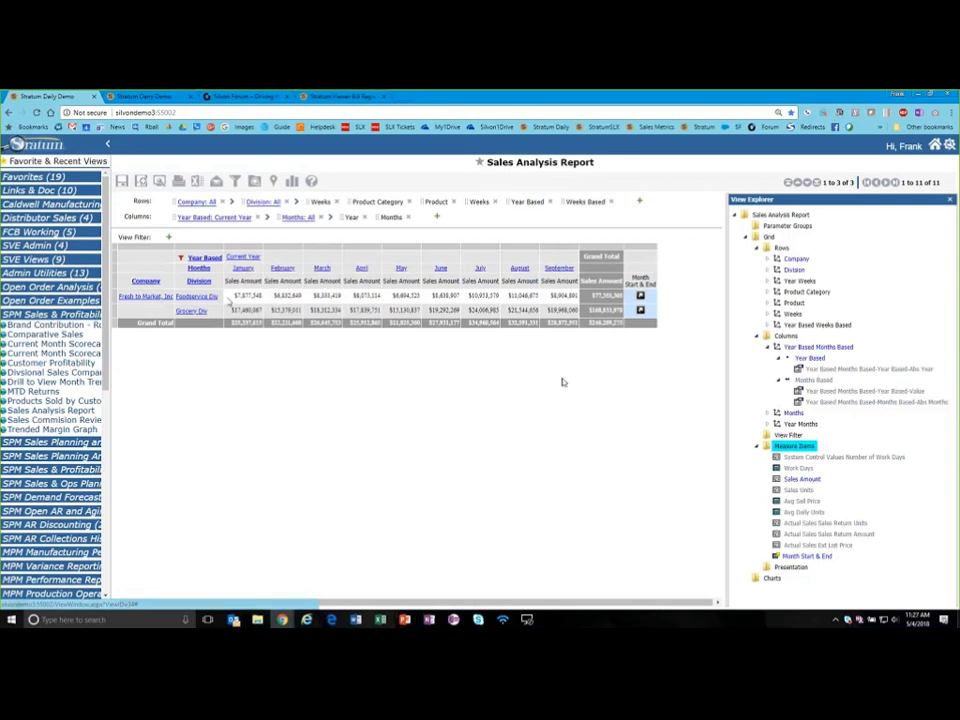
Insert a calculated measure item at Sales Amount, look up the Tuple function, and start the expression with an opening parenthesis.
right_click(810, 481)
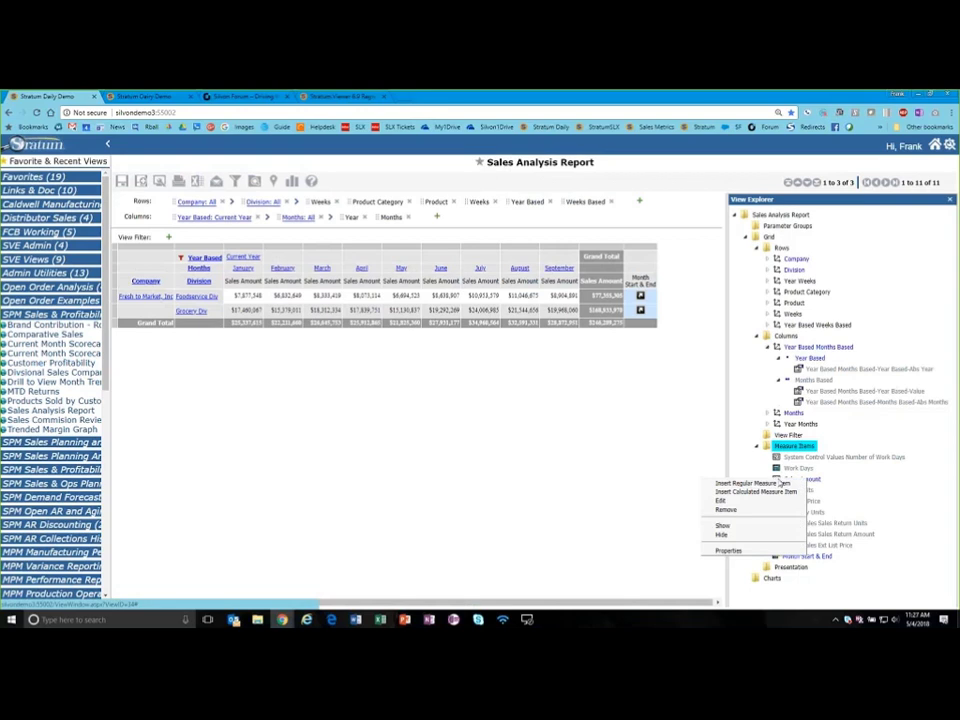
left_click(720, 491)
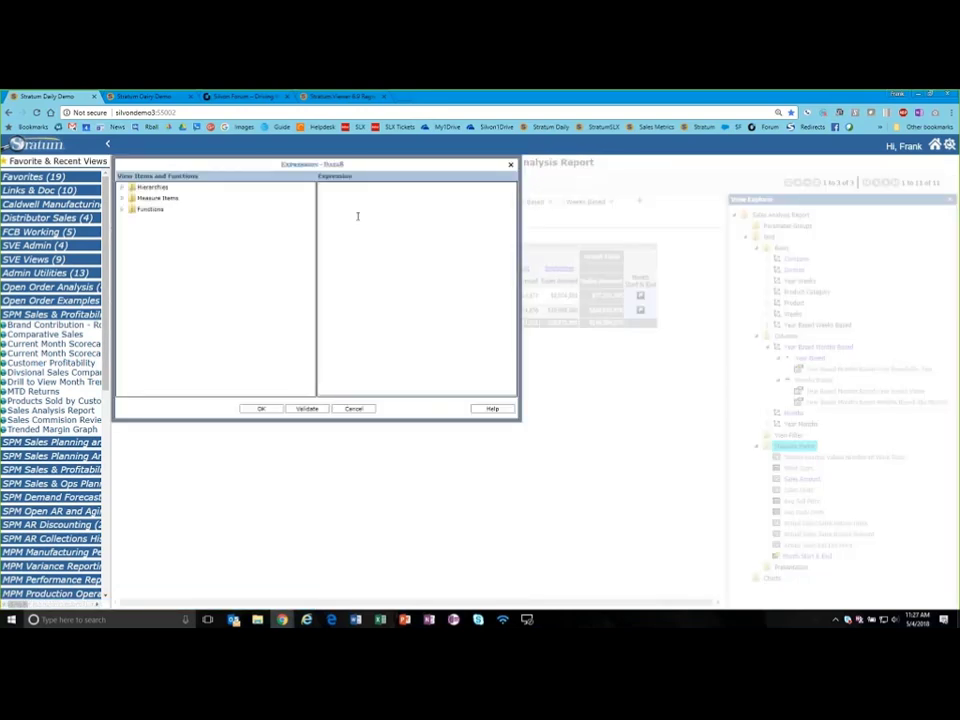
left_click(121, 209)
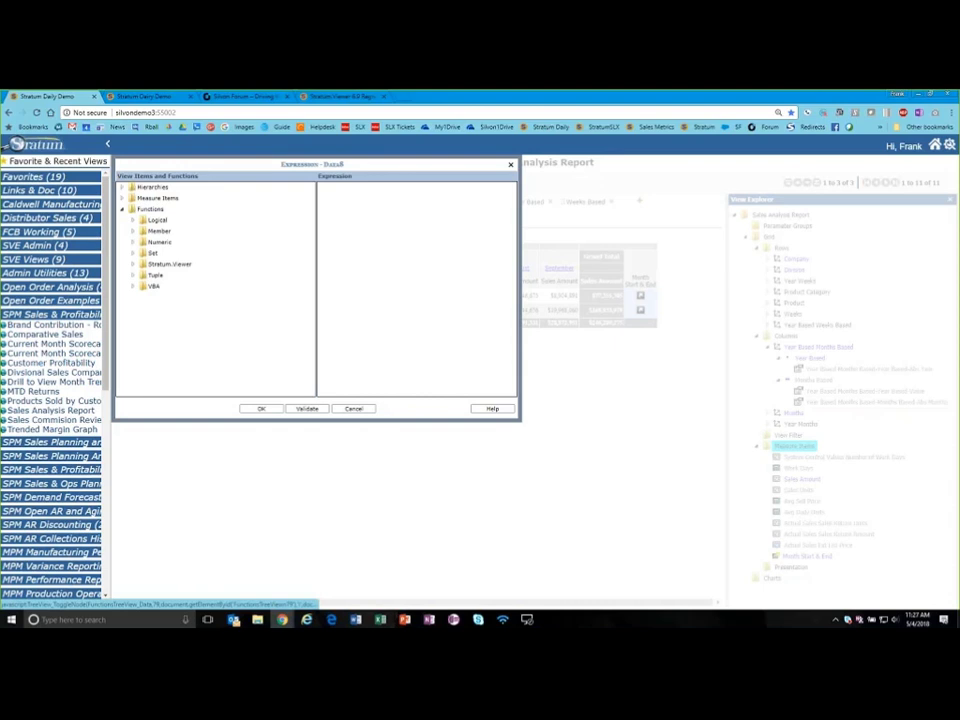
left_click(132, 275)
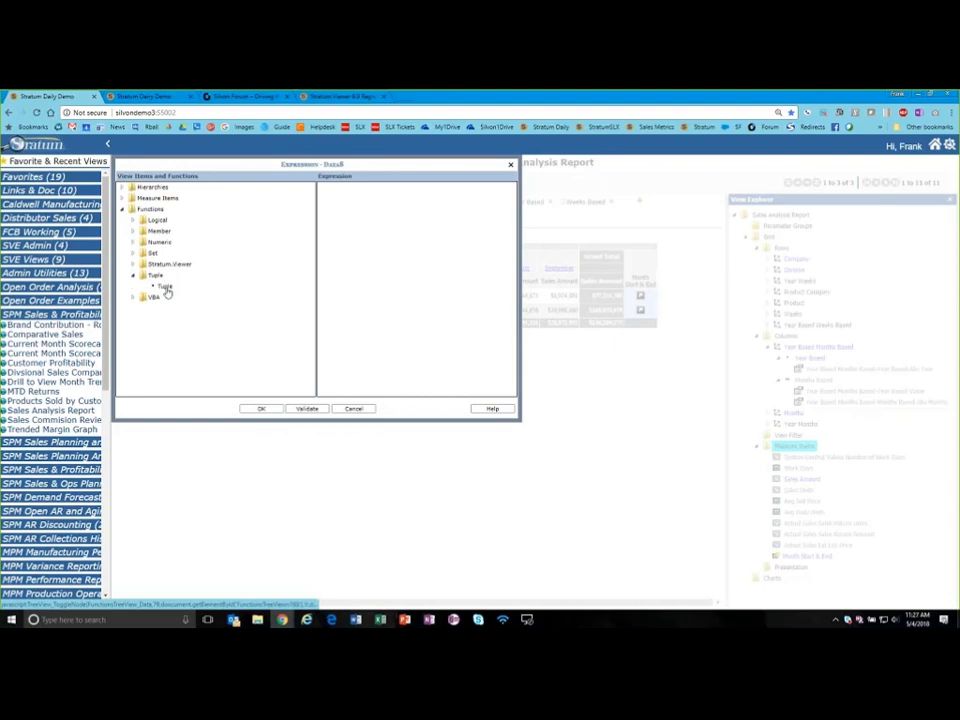
left_click(121, 209)
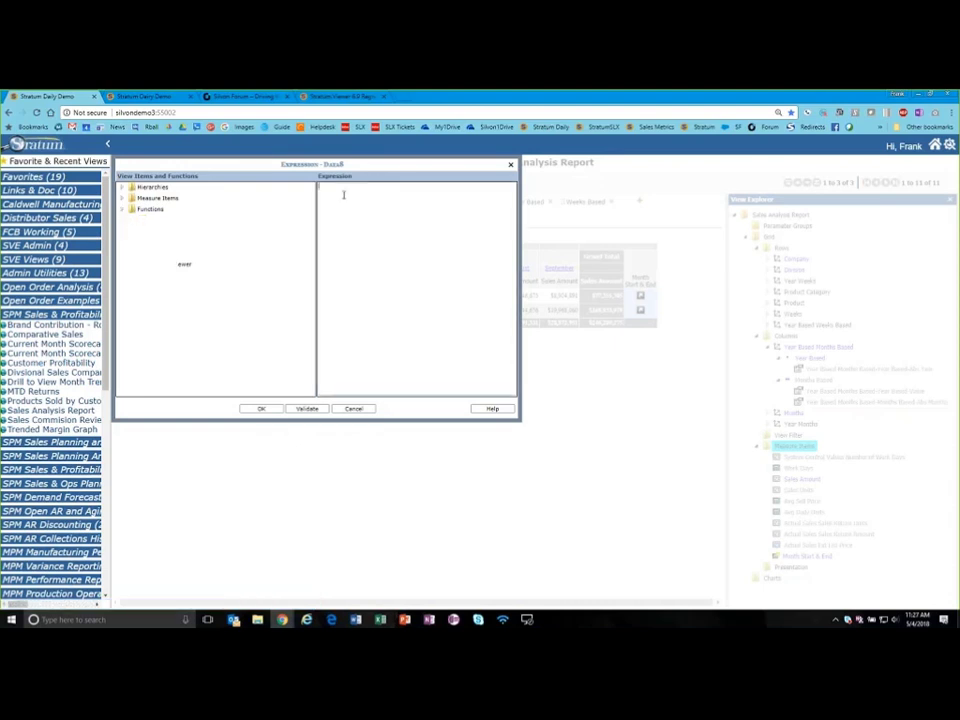
type("(")
Add the Last Year member of the Year Based level in Year Based Months Based to the expression, followed by a comma.
left_click(122, 188)
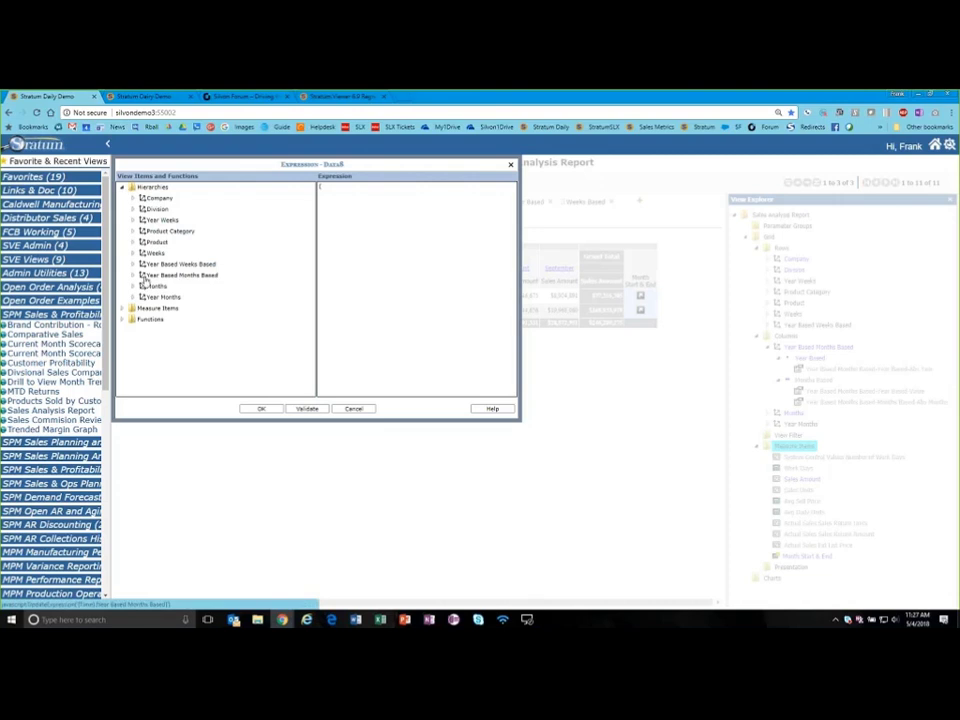
left_click(181, 276)
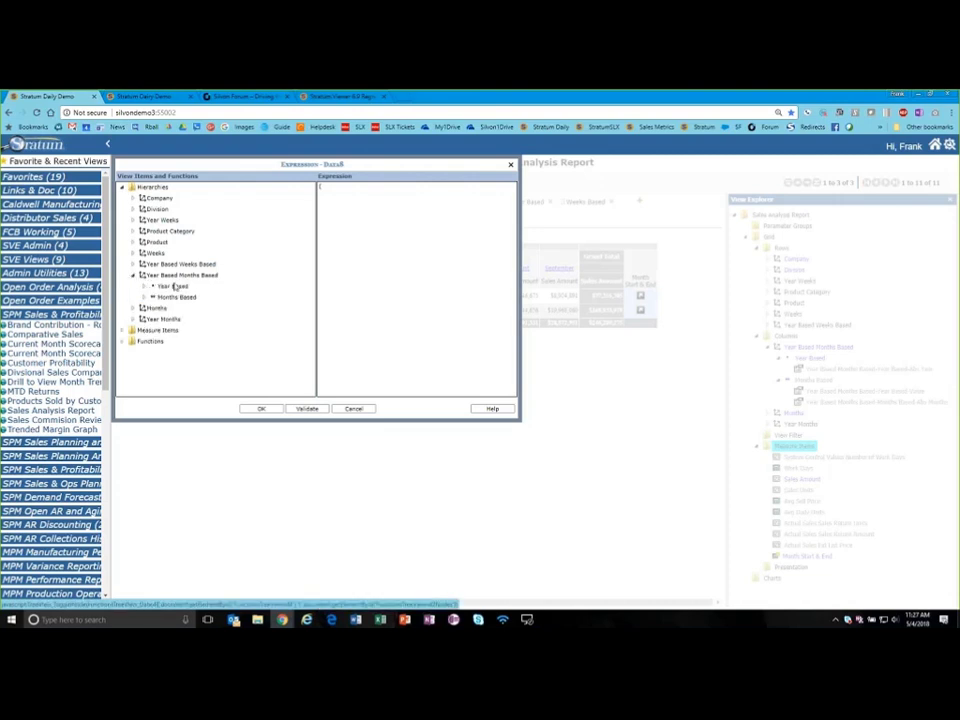
left_click(175, 287)
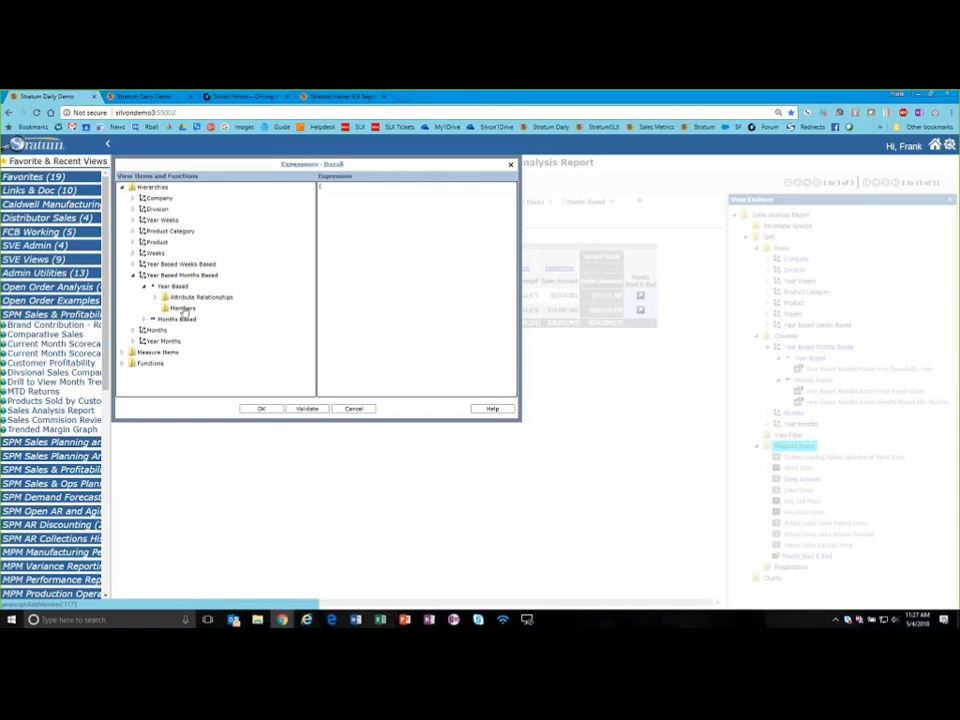
double_click(182, 309)
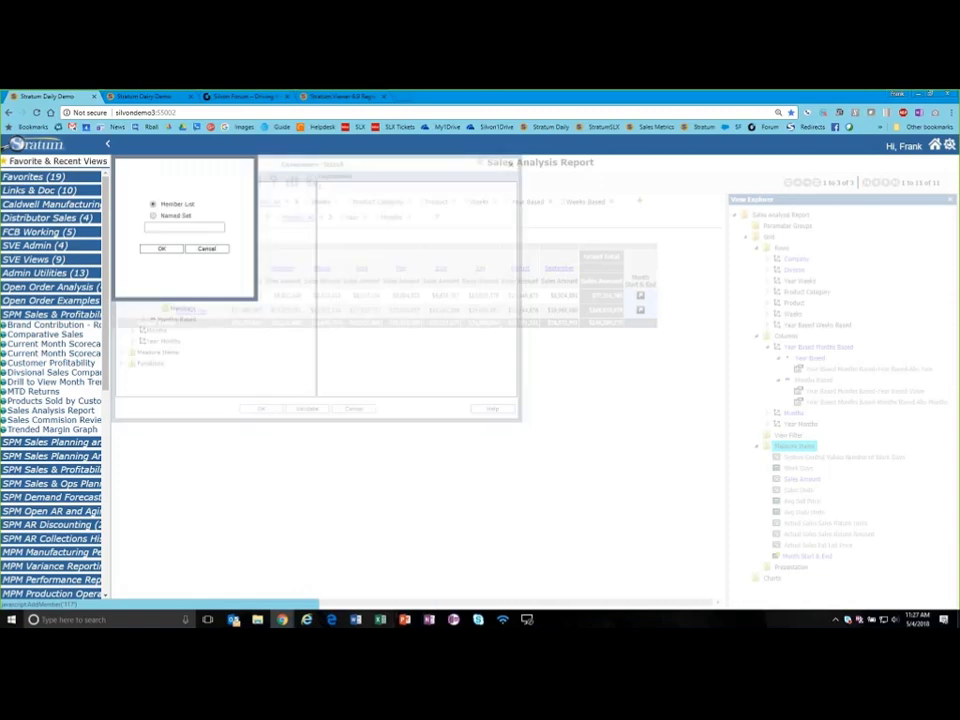
left_click(162, 249)
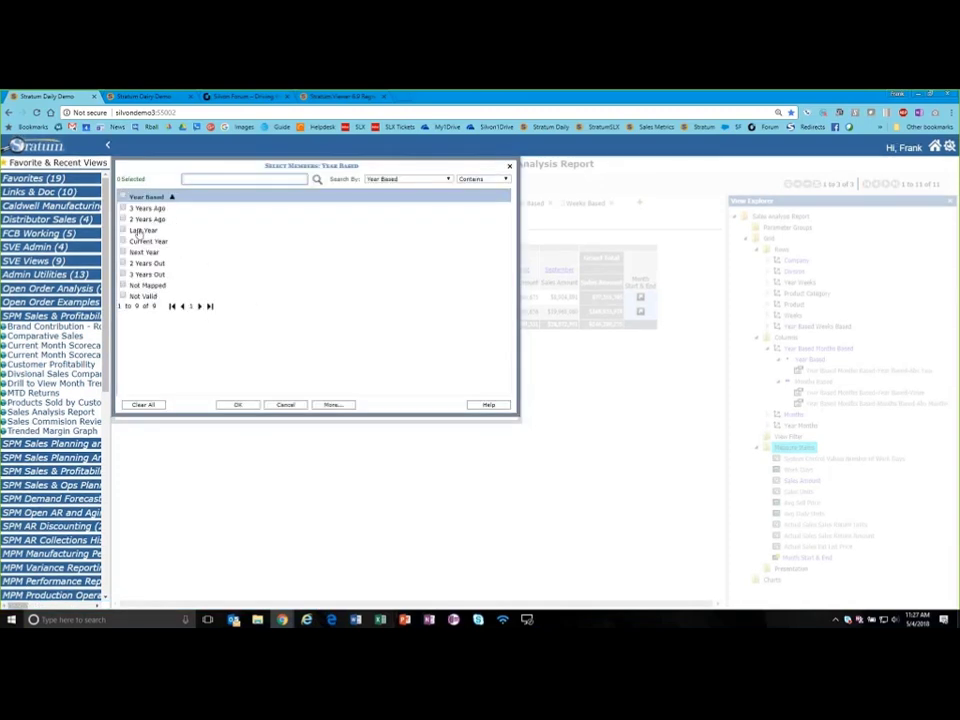
left_click(136, 232)
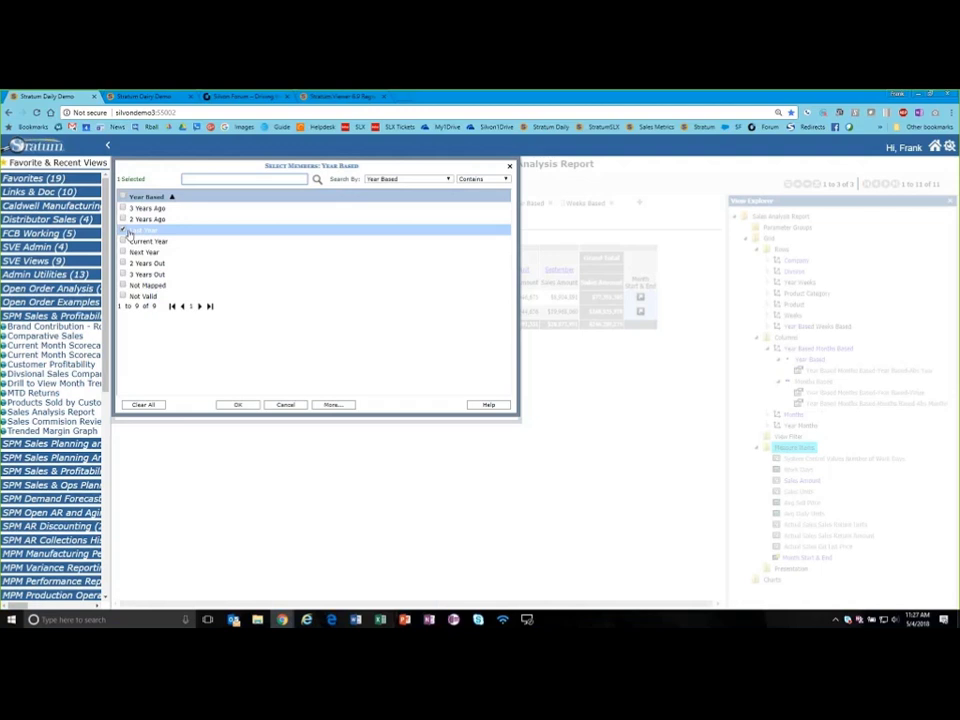
left_click(244, 406)
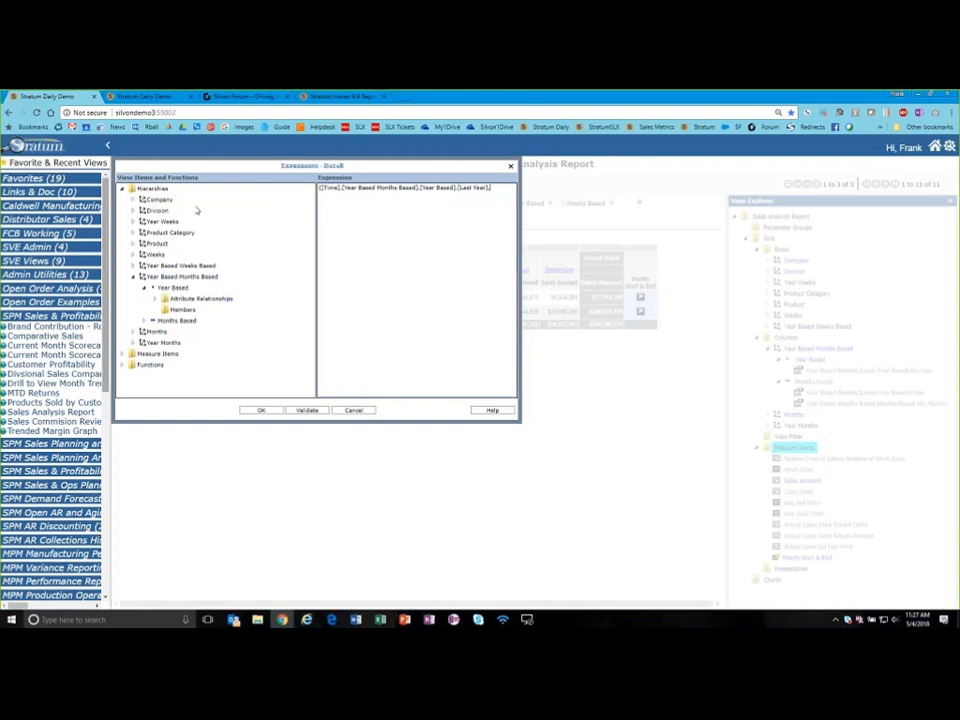
Complete the tuple with the Sales Amount measure and a closing parenthesis, and accept the expression.
left_click(137, 353)
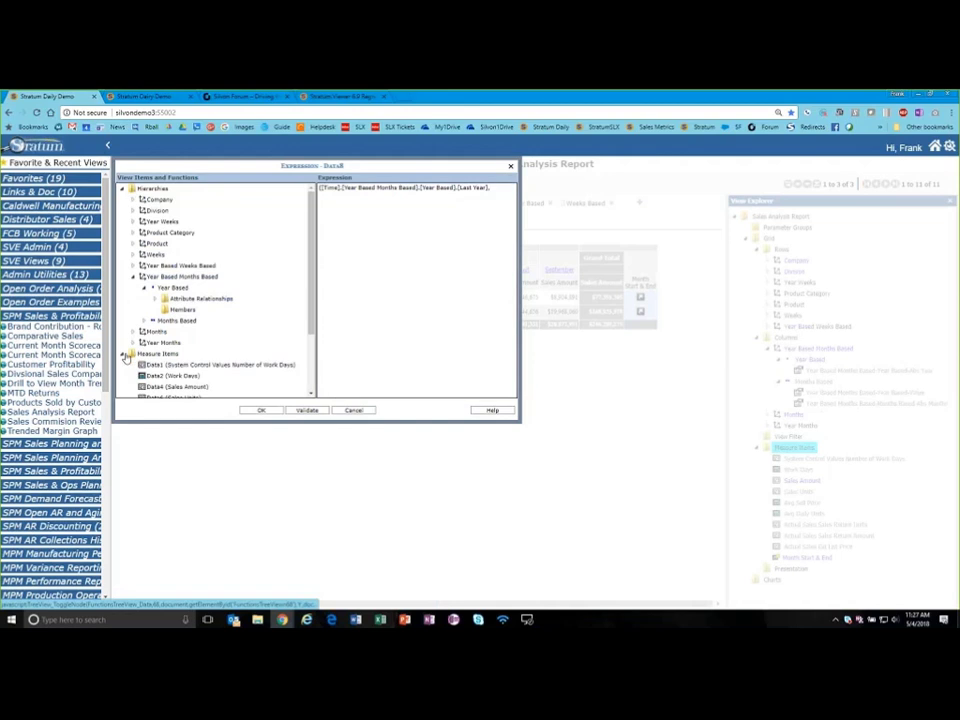
double_click(176, 387)
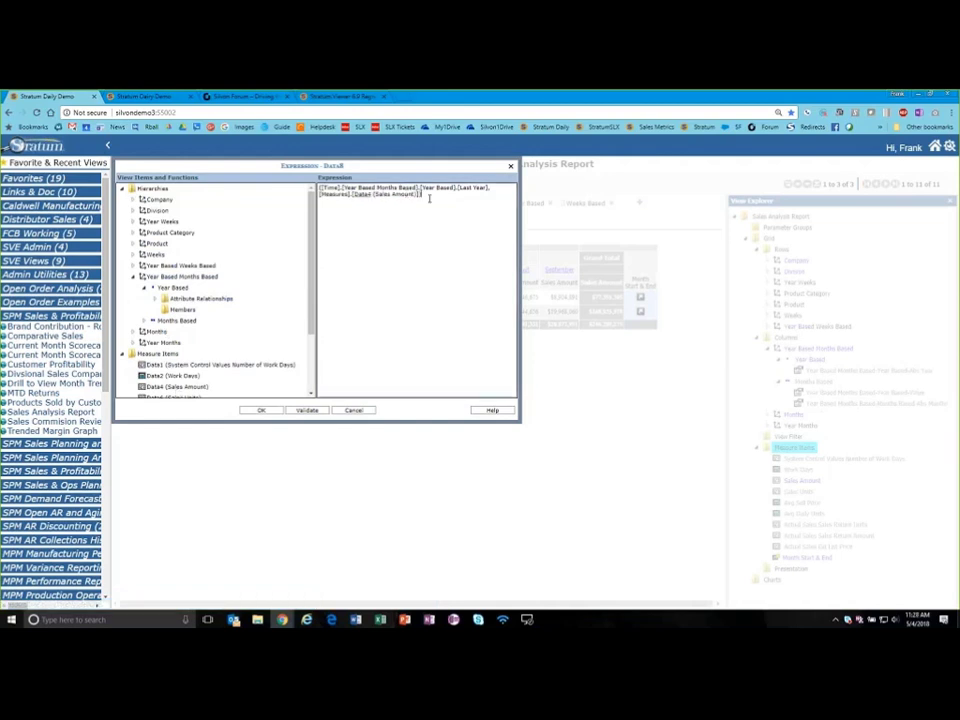
left_click(263, 410)
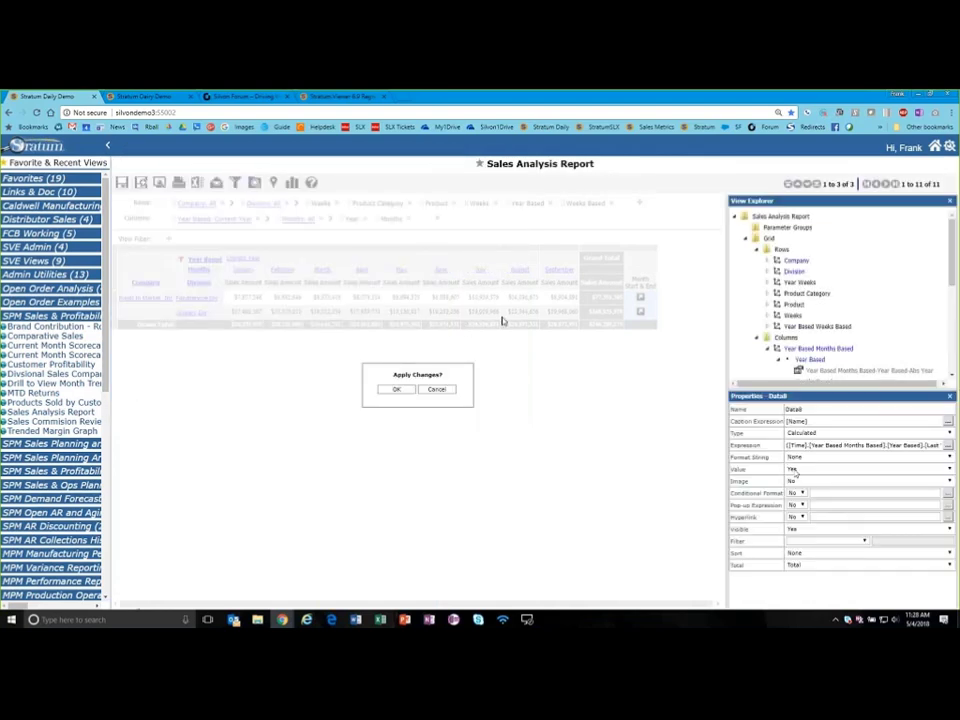
Change the new calculated measure's caption expression to LY Sales.
left_click(947, 422)
key("BackSpace")
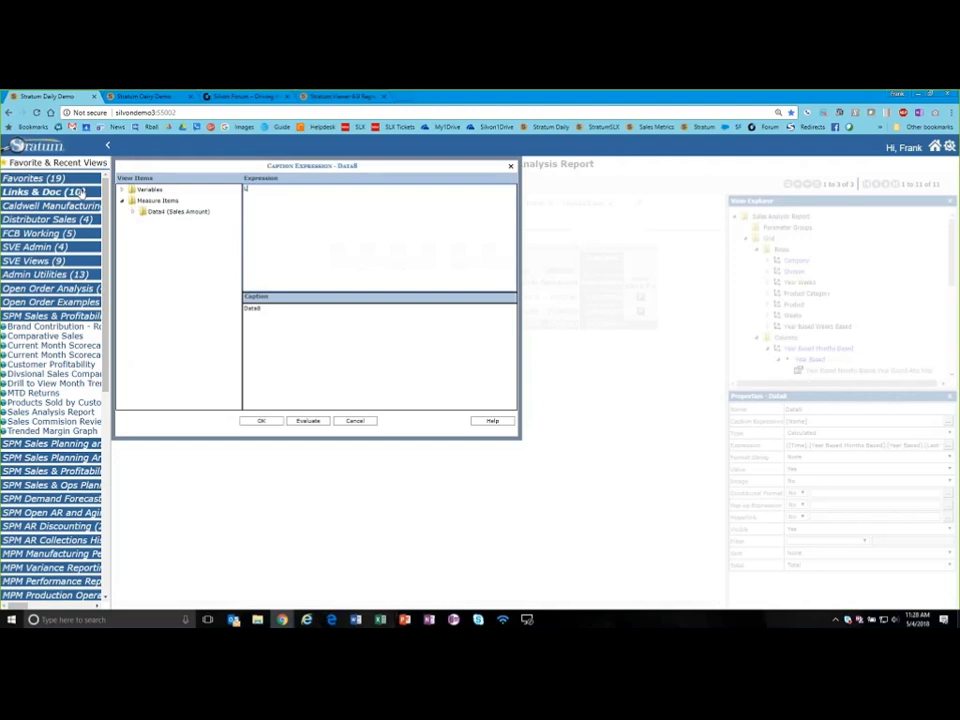
type("LY Sales")
left_click(260, 422)
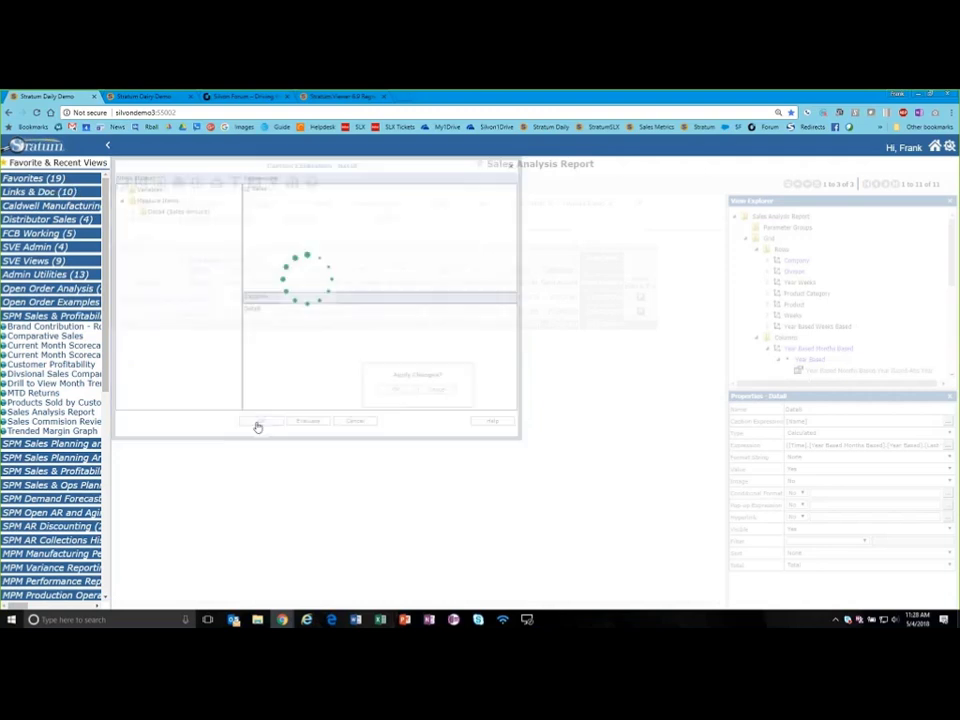
Set the LY Sales format string to $#,###,##0, apply the changes, and compare January's Sales Amount and LY Sales columns.
left_click(790, 459)
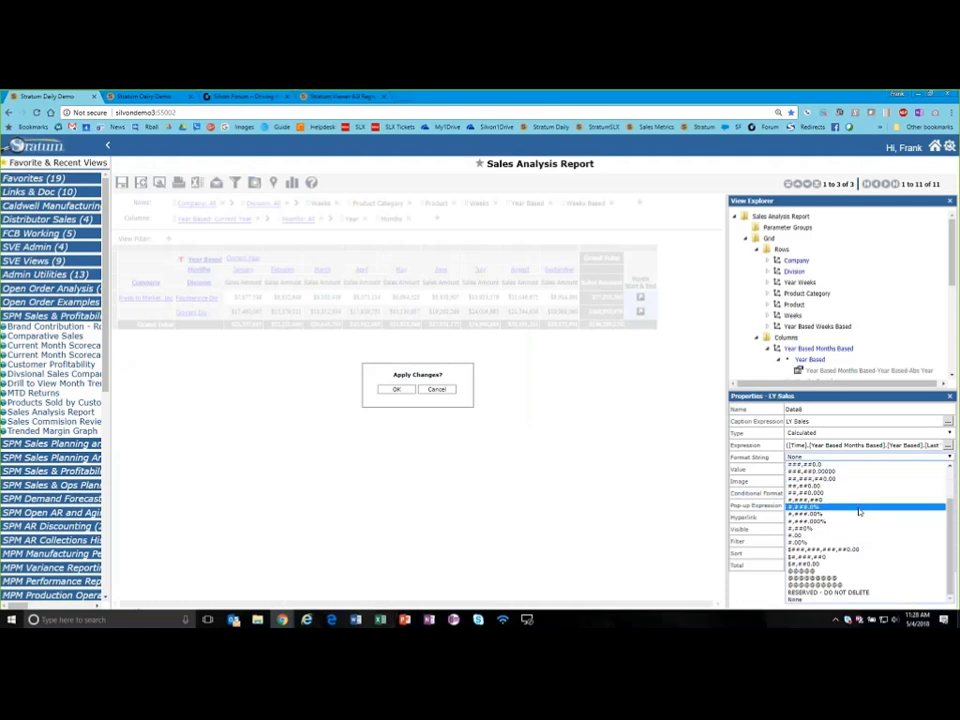
left_click(863, 559)
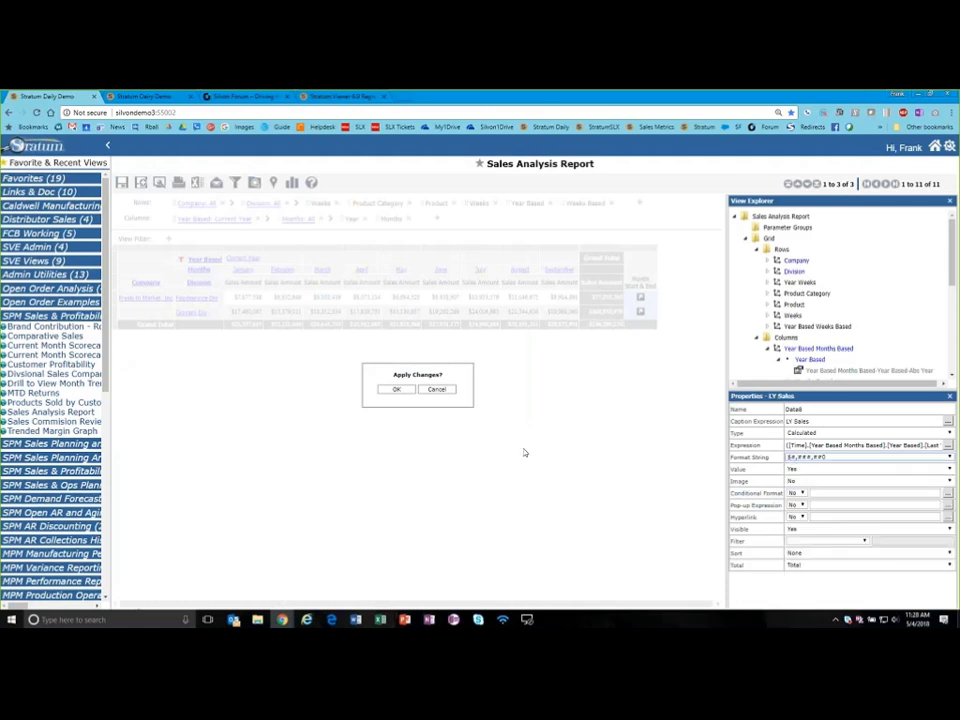
left_click(402, 394)
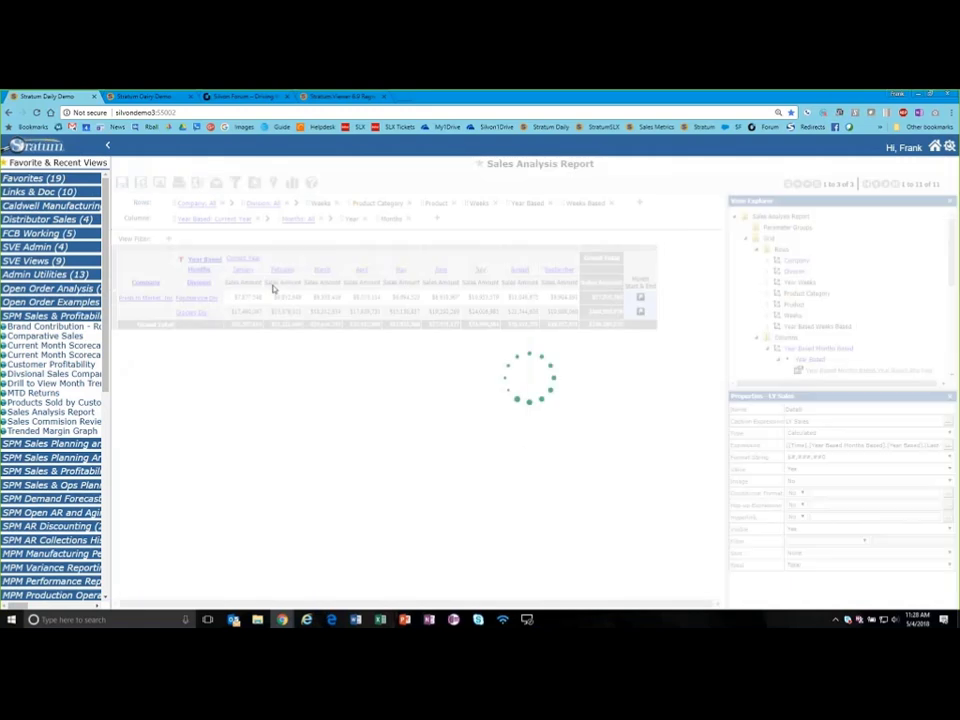
left_click_drag(244, 251, 276, 251)
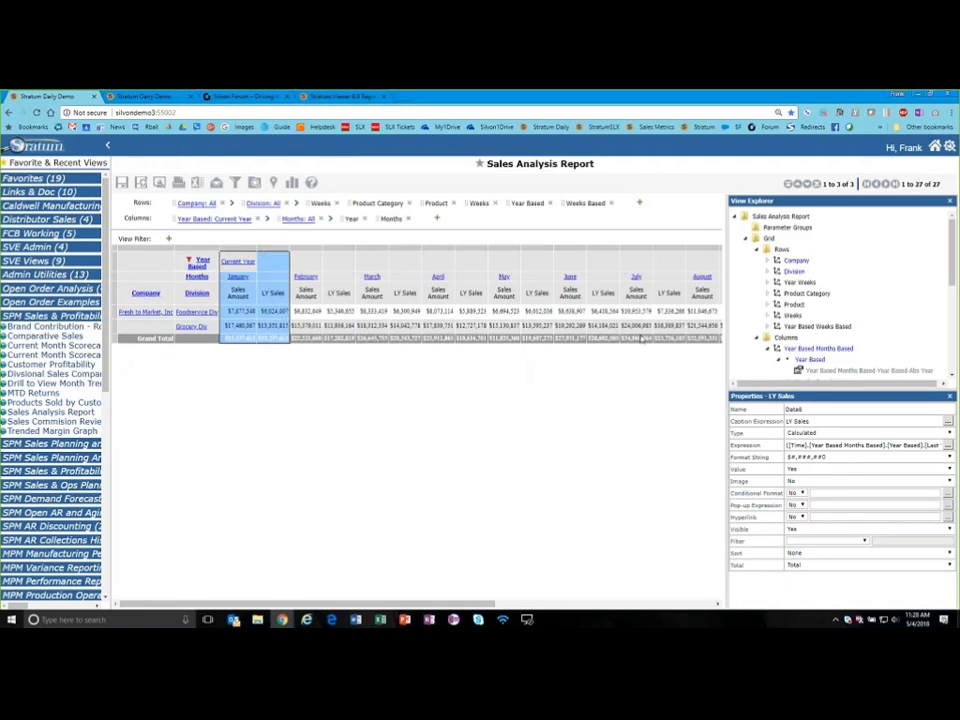
Set the Total property of LY Sales to Sum and apply the changes.
left_click(800, 566)
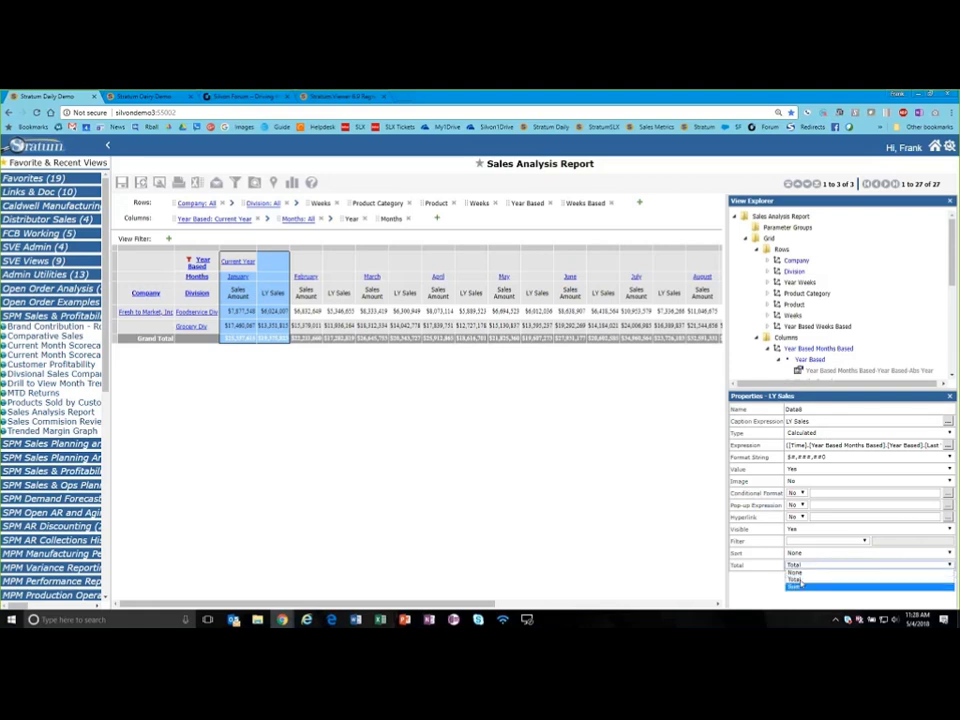
left_click(800, 585)
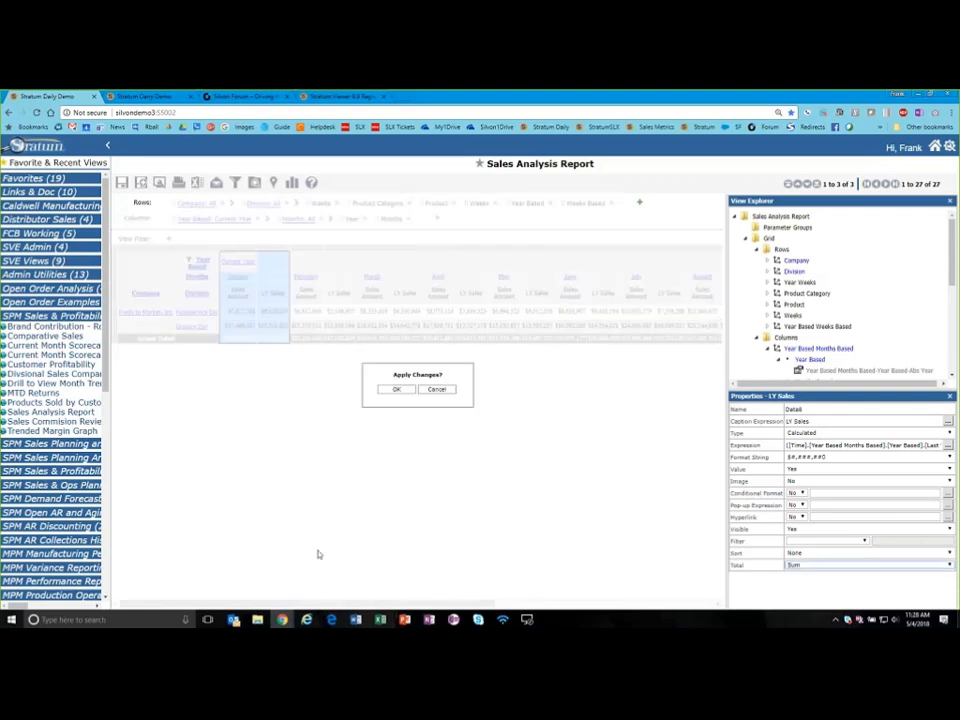
left_click(392, 389)
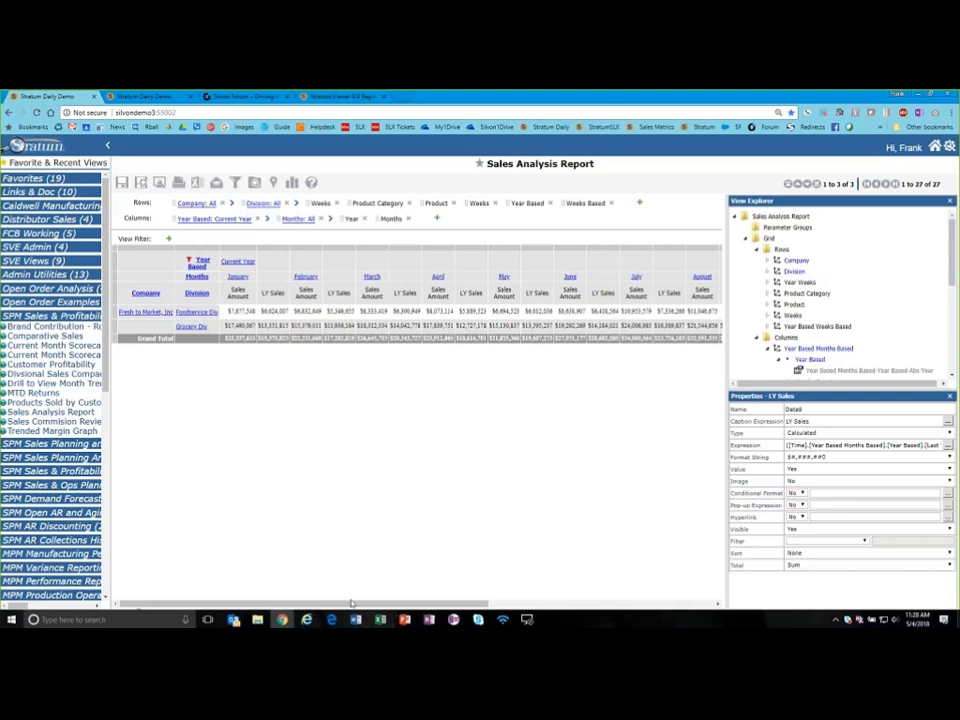
Drill the monthly columns back up to the Current Year level.
mouse_move(345, 604)
left_mouse_down()
mouse_move(580, 604)
mouse_move(335, 604)
left_mouse_up()
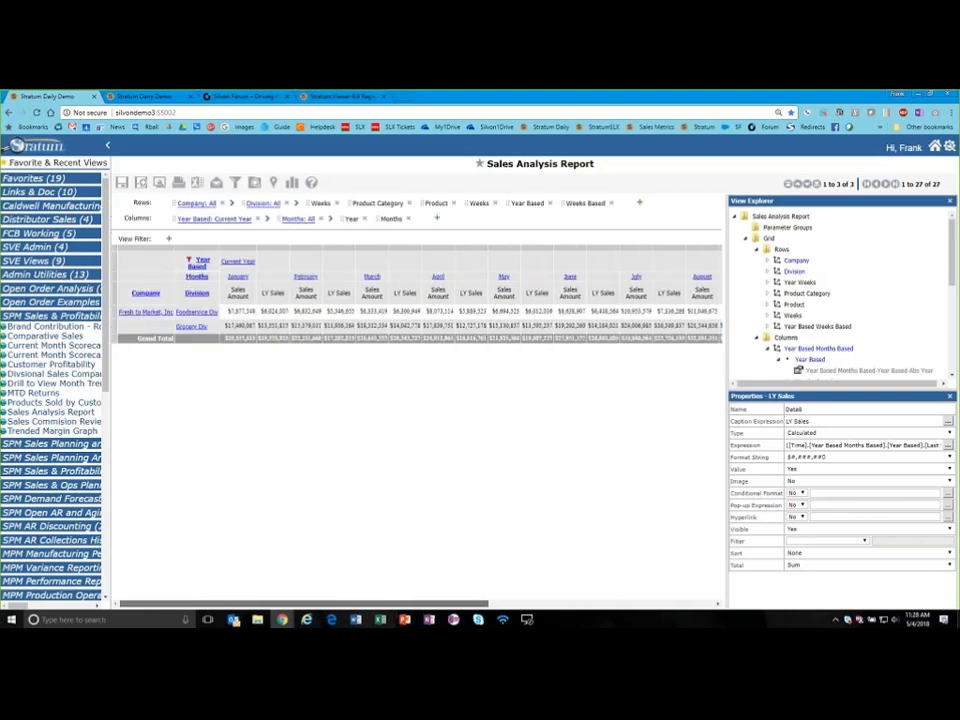
left_click(241, 264)
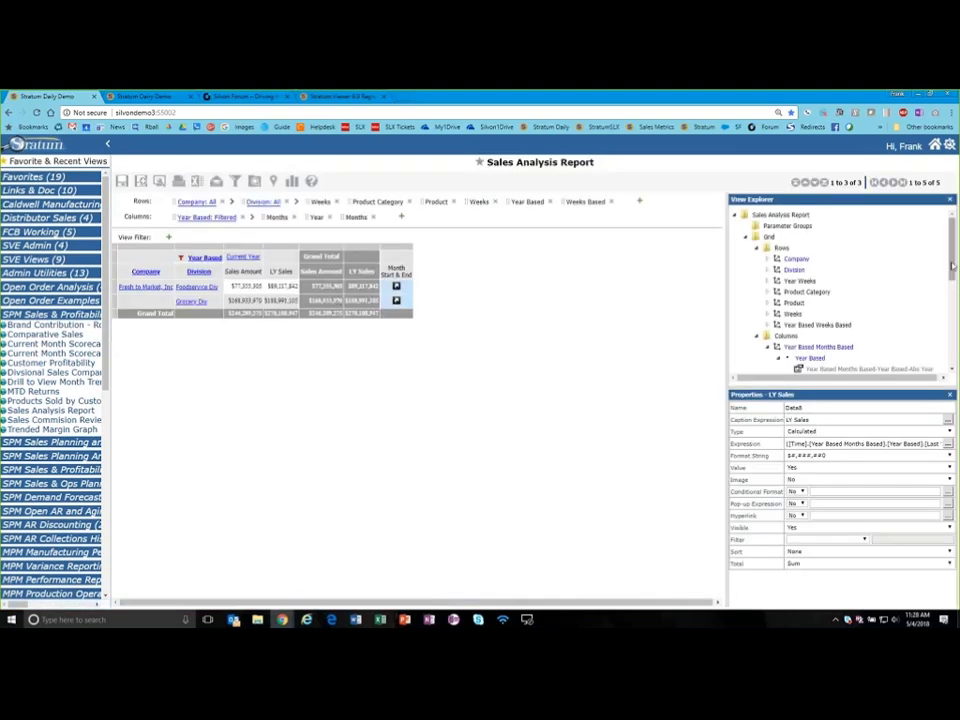
Insert a calculated measure item at LY Sales and start its expression with the Stratum.Viewer Achievement Percent function.
left_click_drag(958, 299, 956, 354)
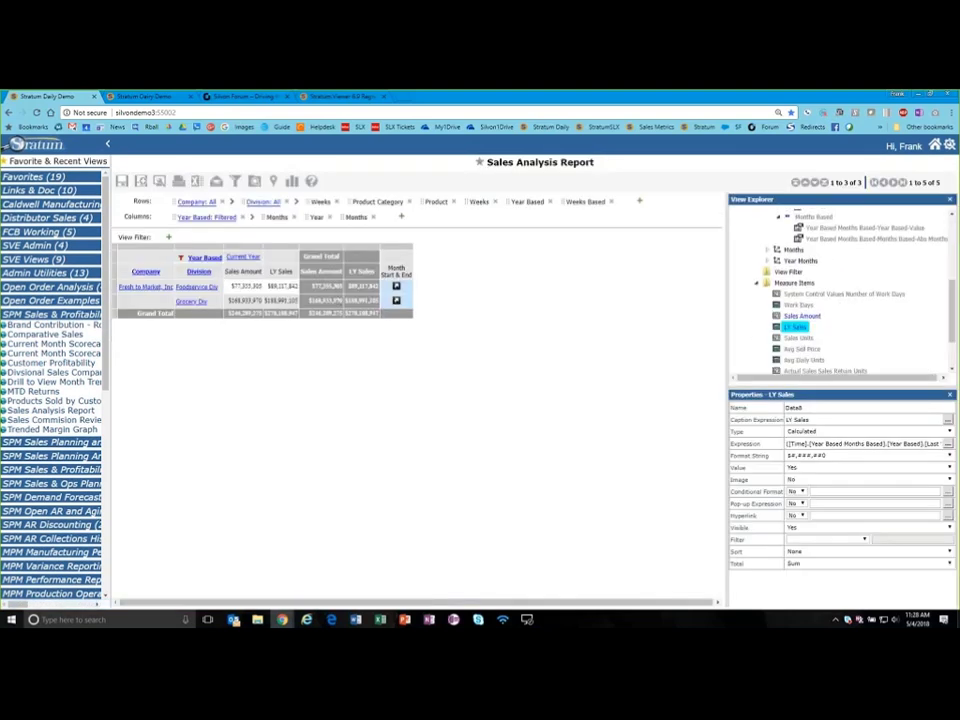
right_click(795, 329)
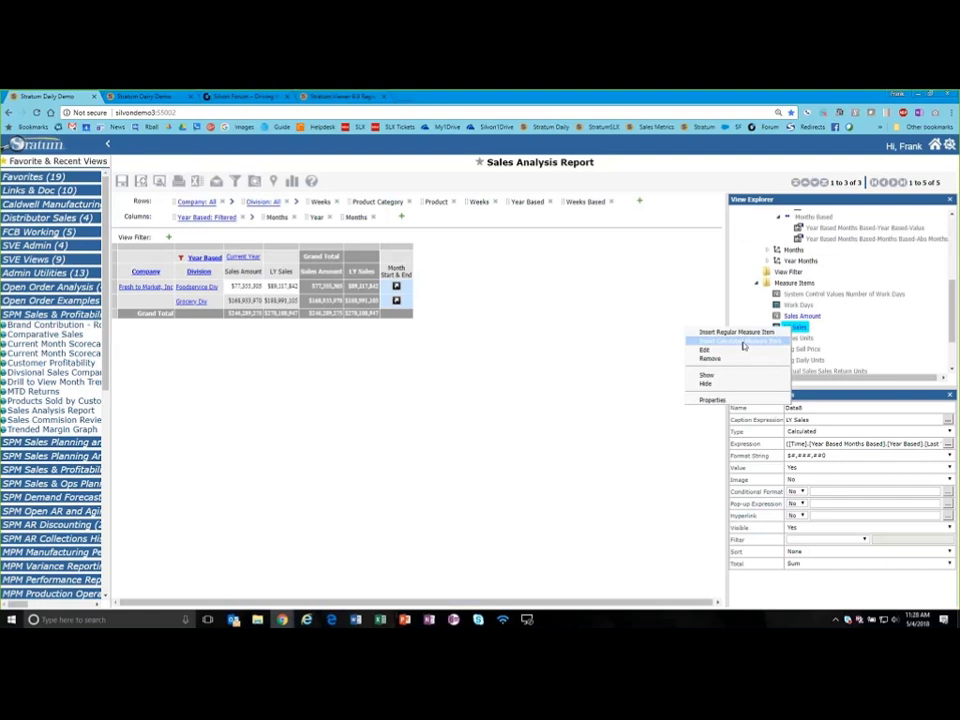
left_click(743, 342)
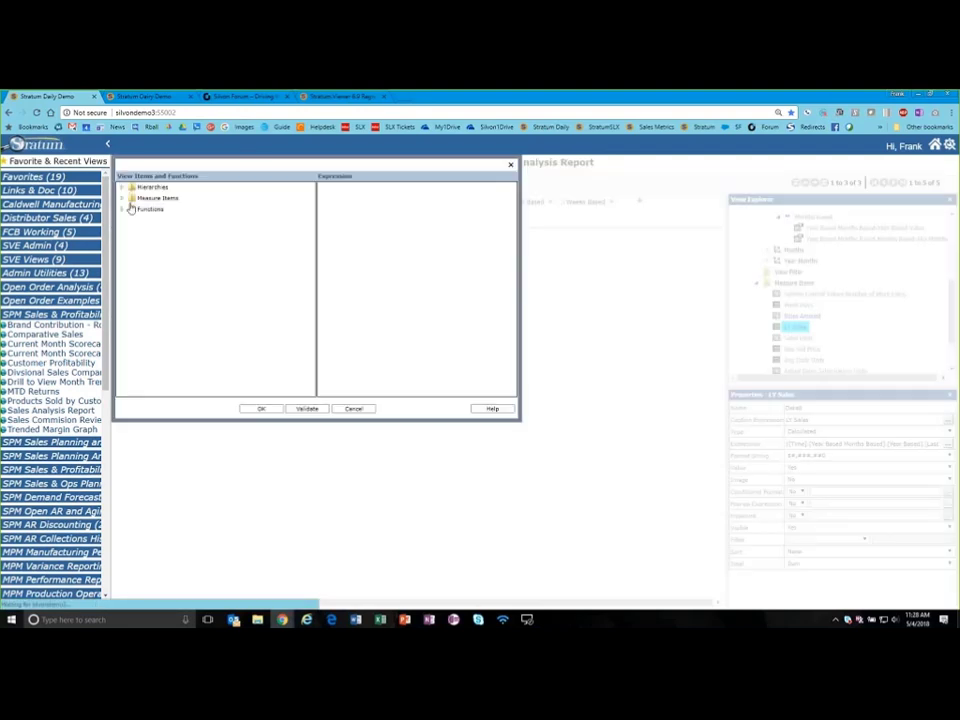
left_click(122, 209)
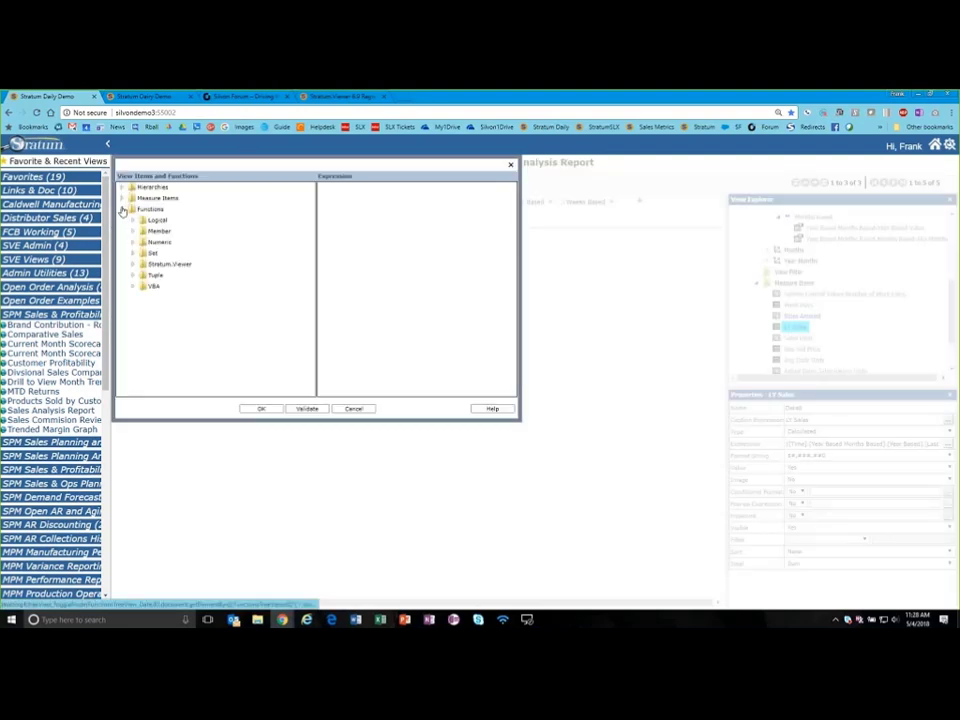
left_click(132, 264)
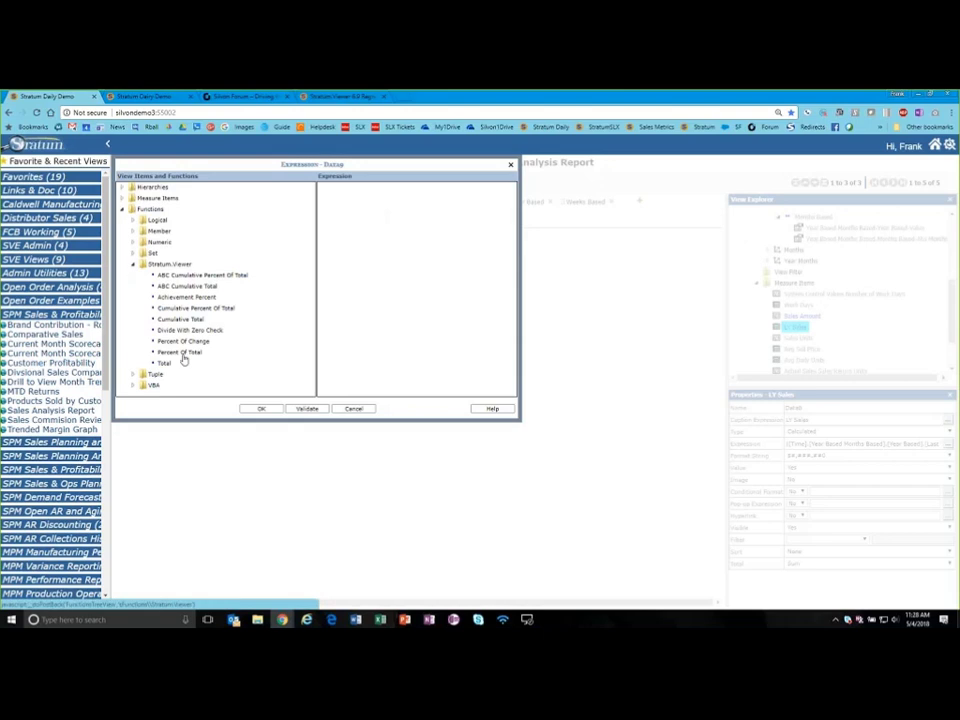
double_click(185, 297)
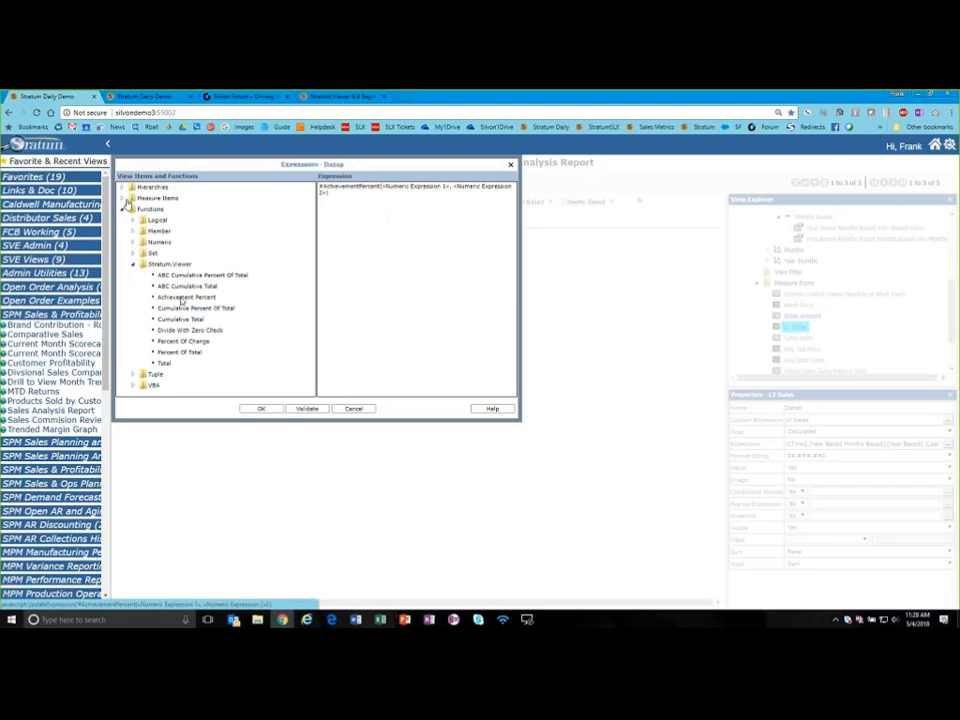
Fill the Achievement Percent arguments with Sales Amount and LY Sales, accept the expression and apply the changes.
left_click(123, 199)
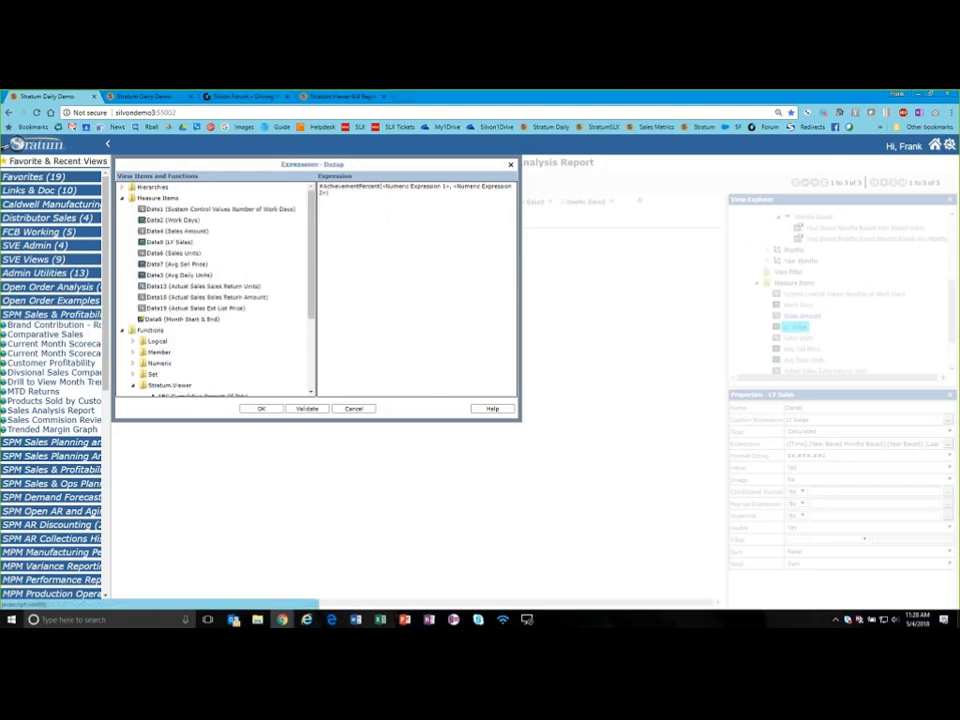
double_click(185, 231)
double_click(180, 242)
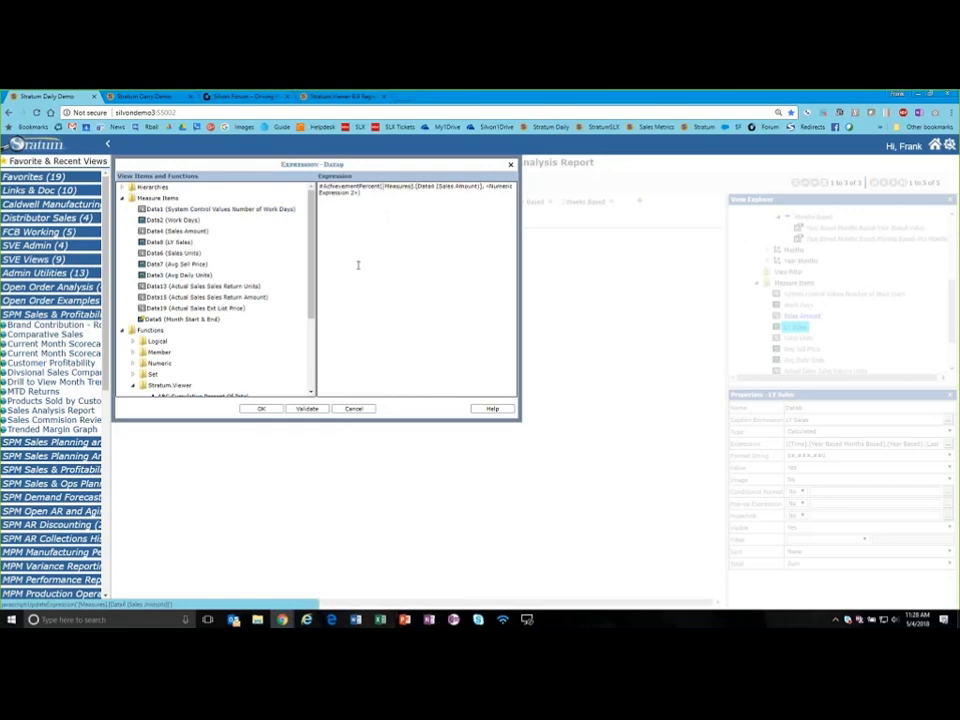
left_click(260, 409)
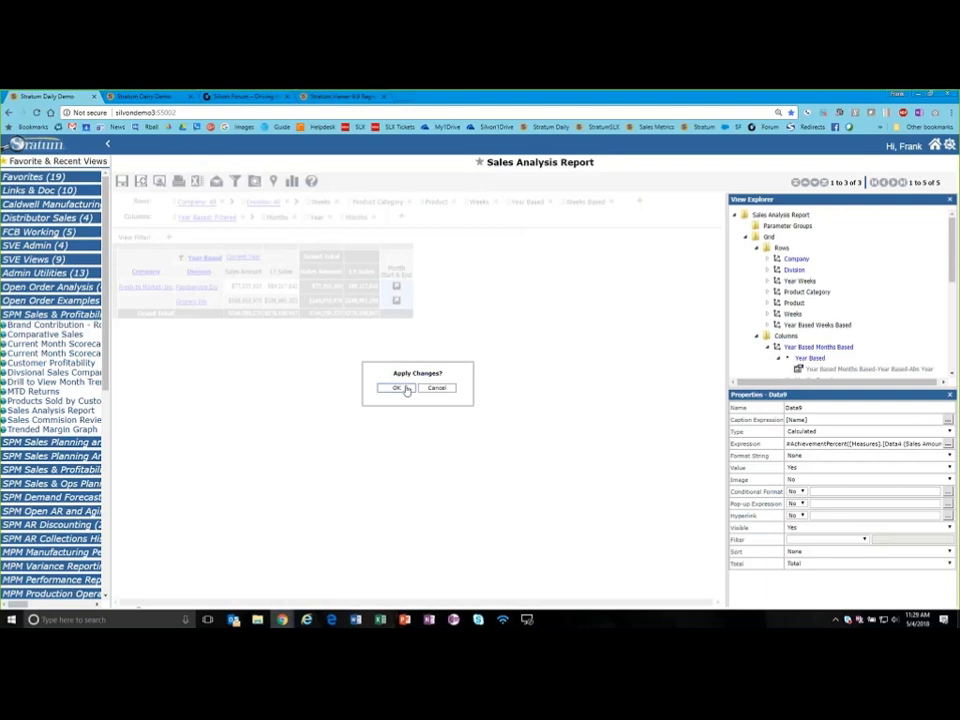
left_click(395, 388)
left_click(330, 268)
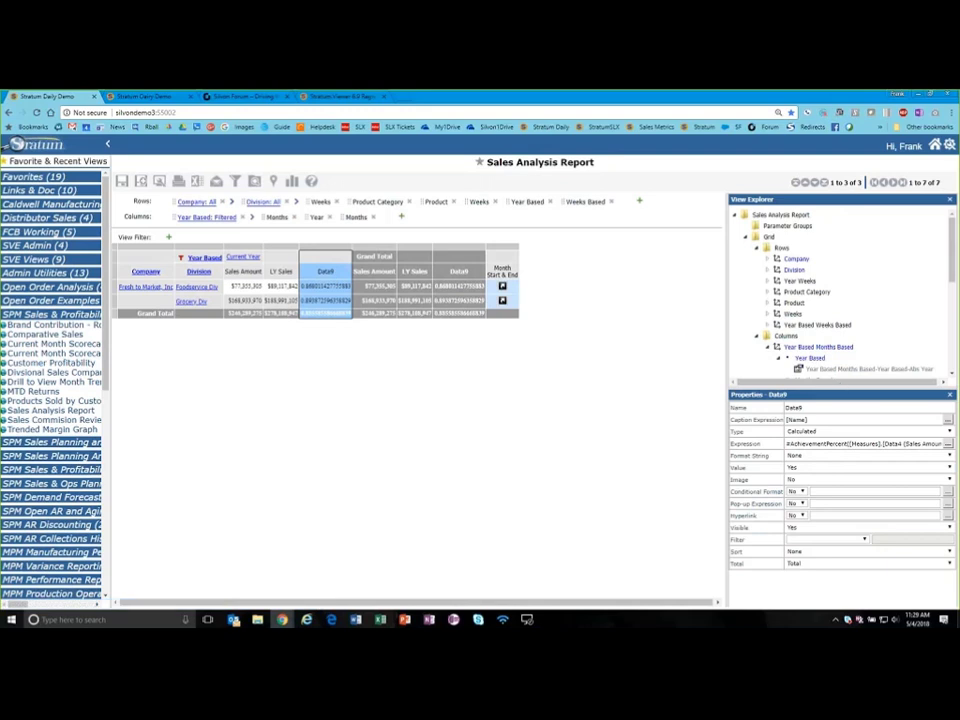
Set the new measure's caption to % and its format string to #,###.0%, and apply the changes.
left_click(948, 421)
left_click_drag(266, 188, 118, 189)
key("BackSpace")
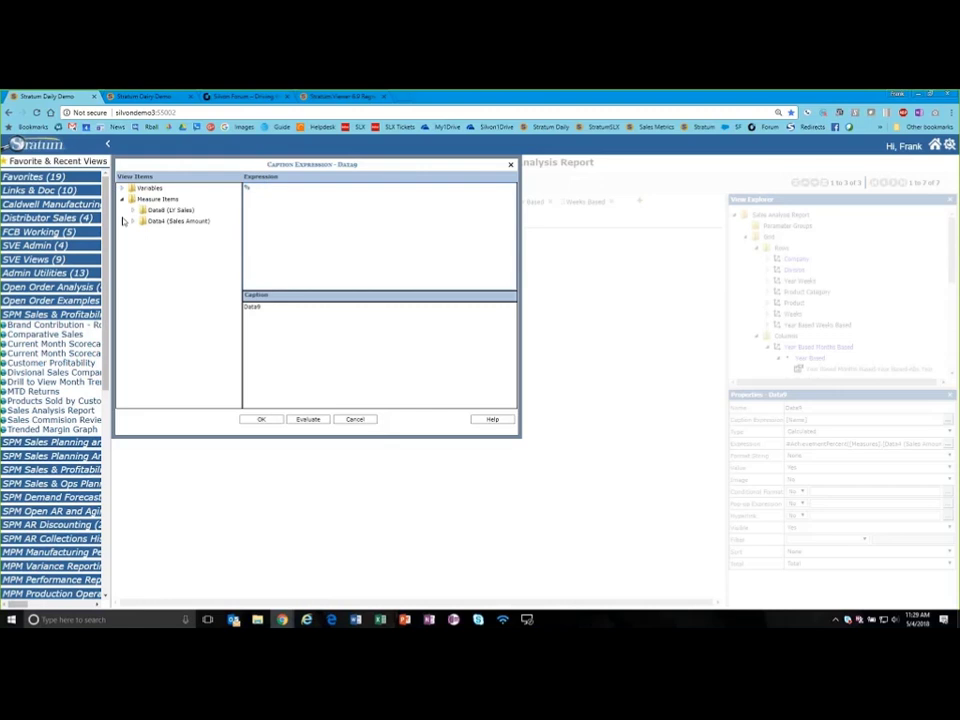
left_click(258, 419)
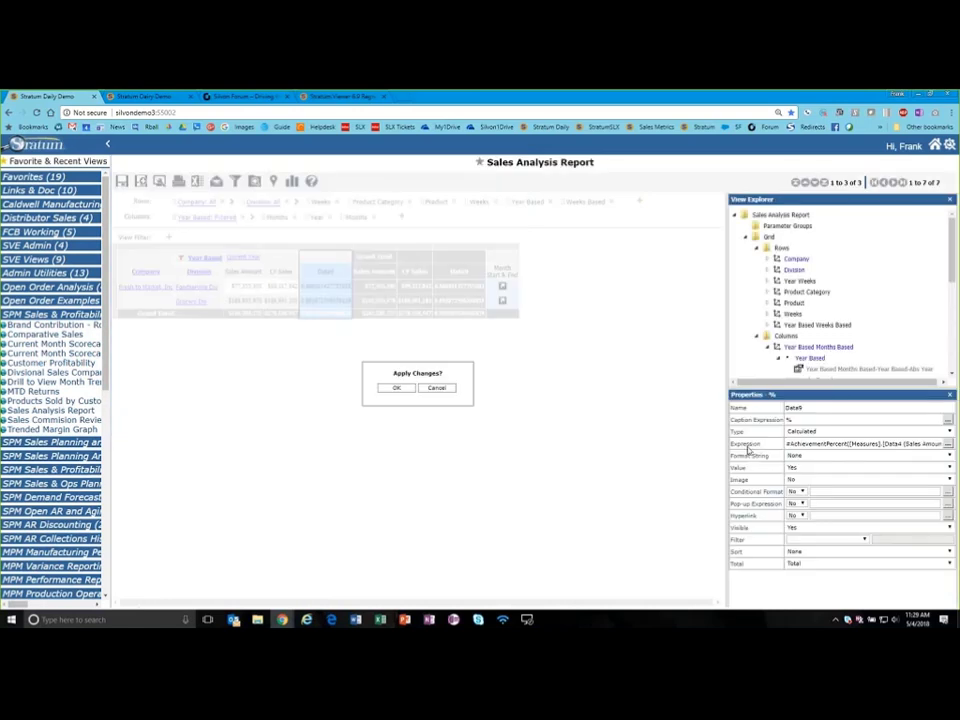
left_click(810, 456)
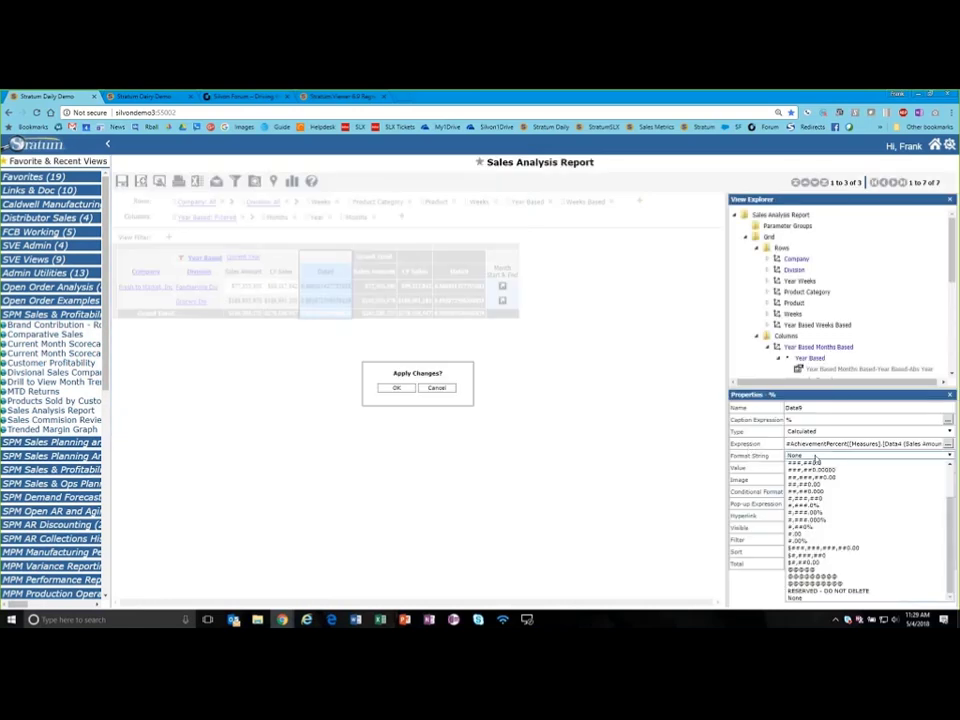
left_click(860, 508)
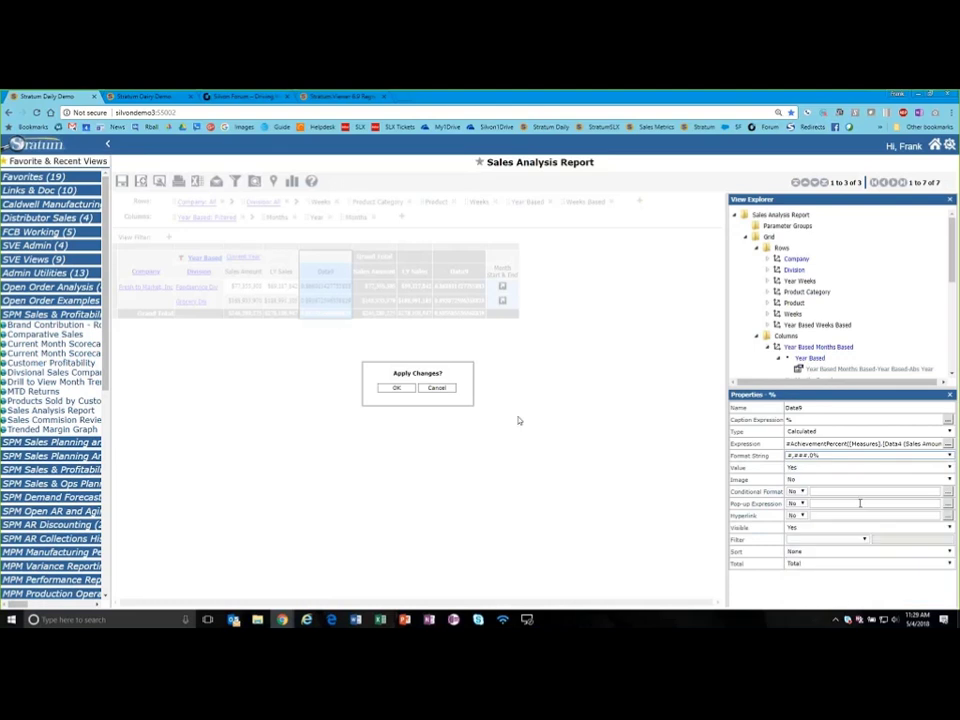
left_click(390, 388)
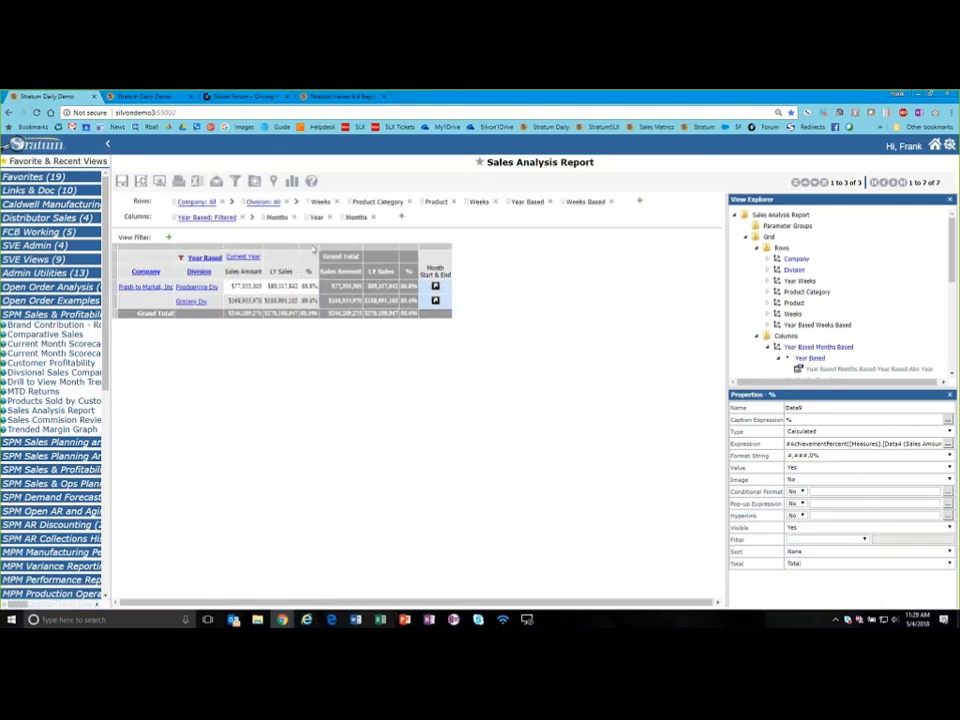
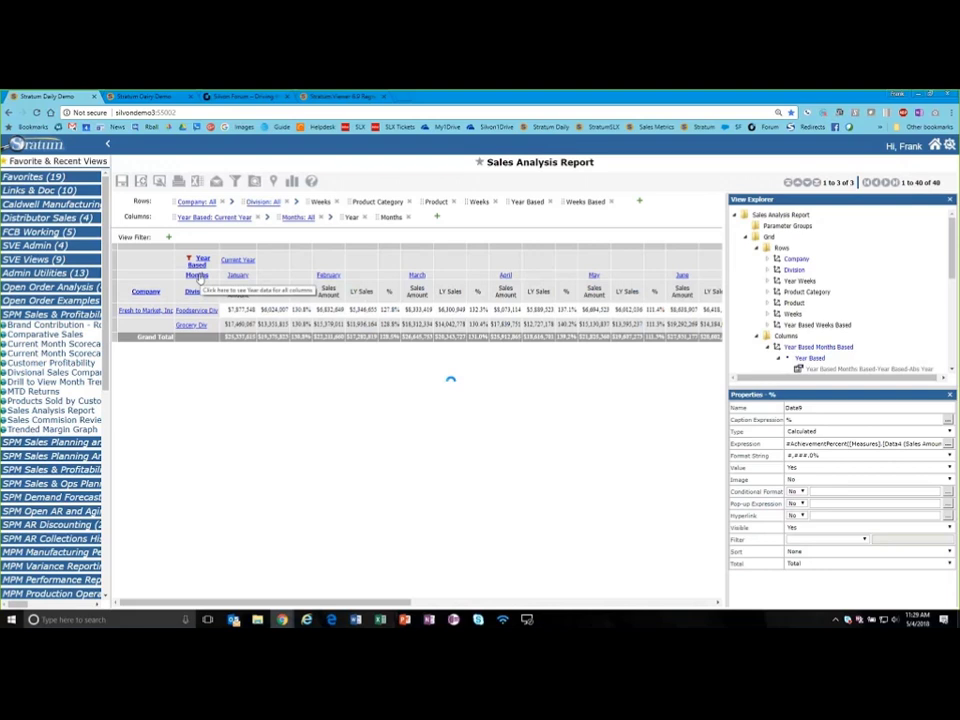
Move Months from the columns to the rows directly after Company, and place Sales Amount after LY Sales.
left_click_drag(203, 276, 146, 315)
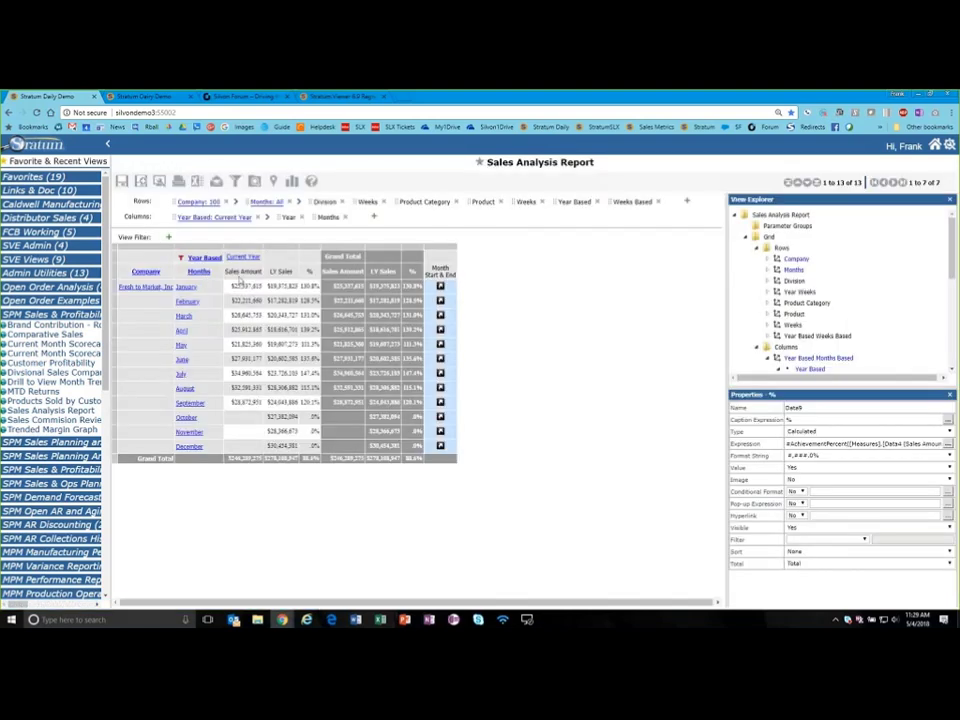
left_click_drag(240, 274, 304, 276)
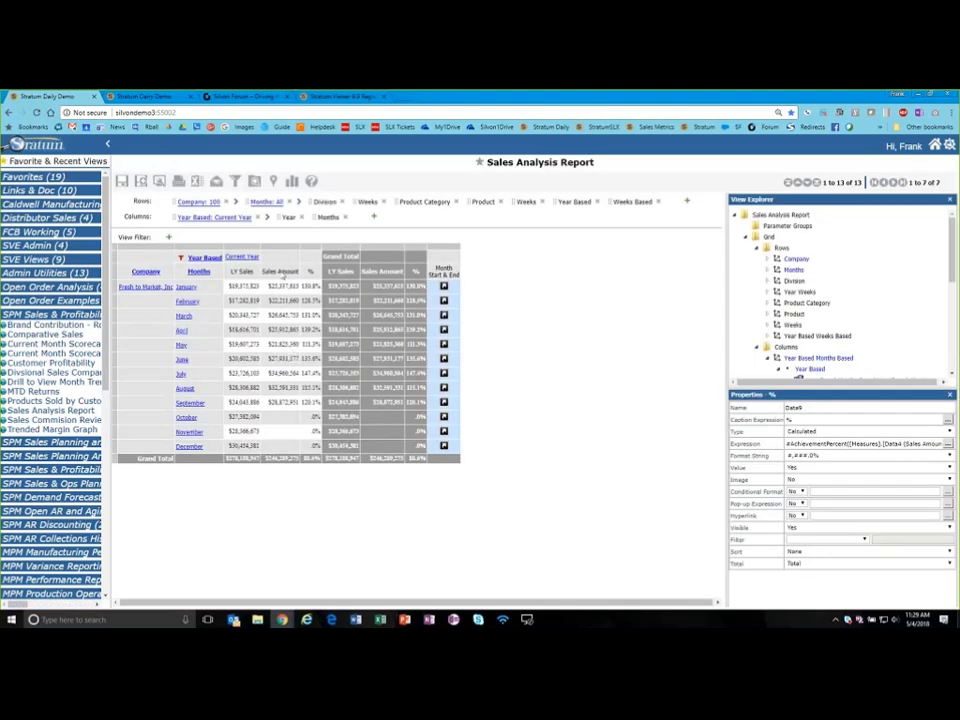
Filter the Sales Amount measure with the <> operator to exclude the months without sales.
right_click(199, 272)
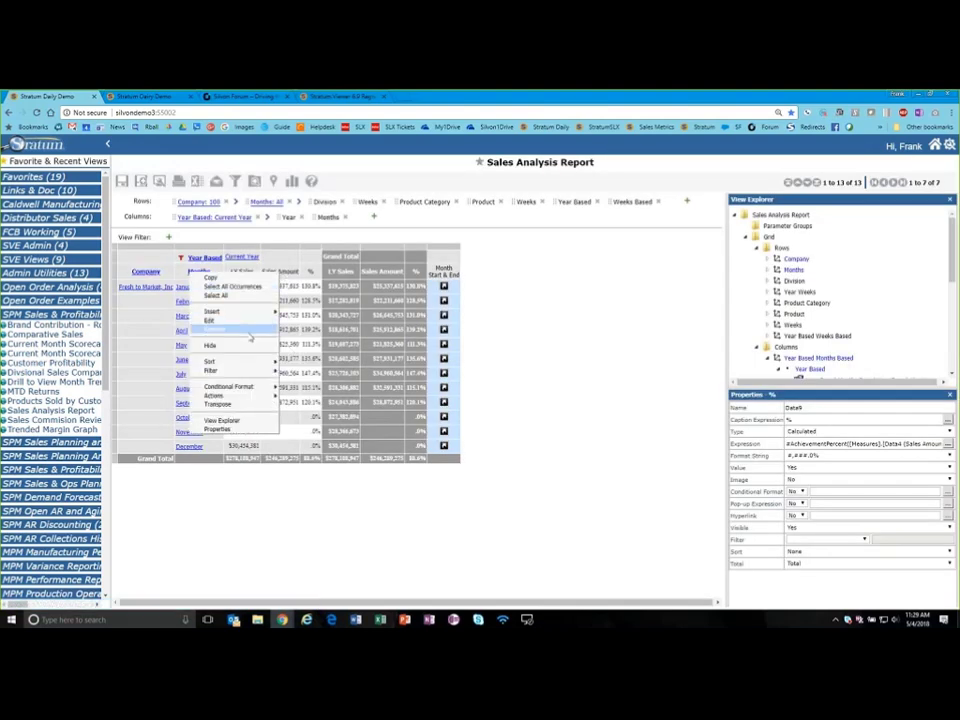
mouse_move(261, 371)
left_click(295, 373)
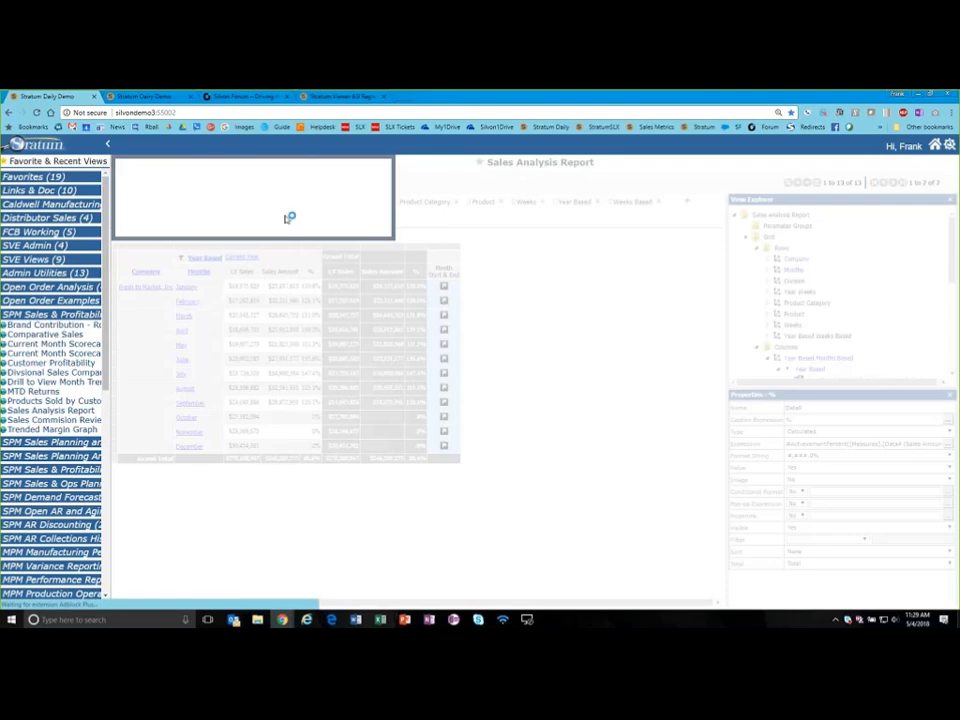
left_click(176, 192)
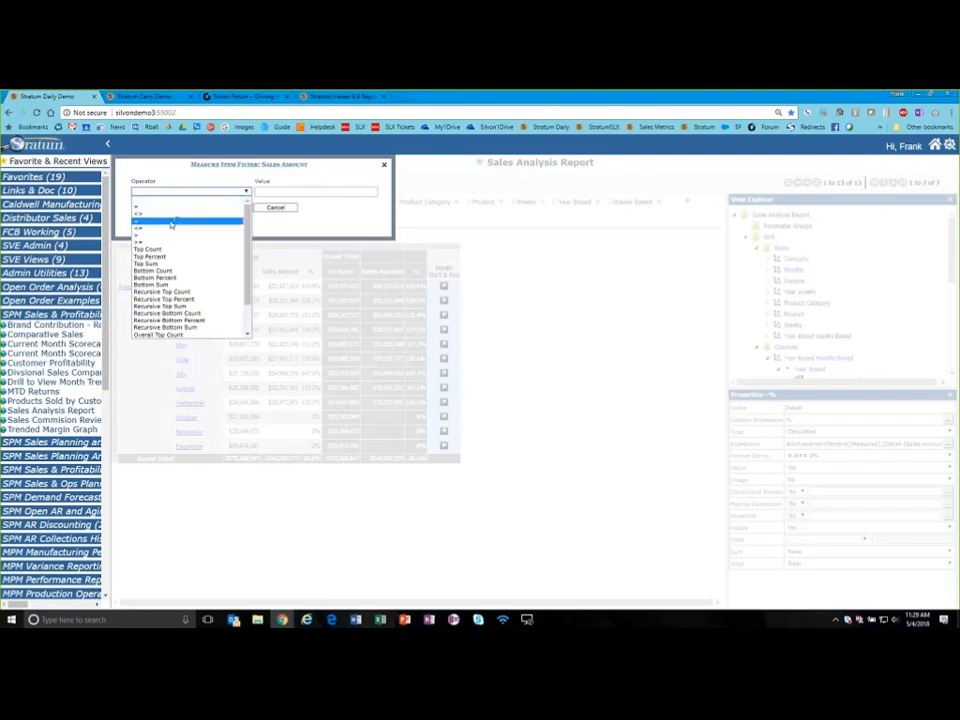
left_click(182, 220)
left_click(343, 193)
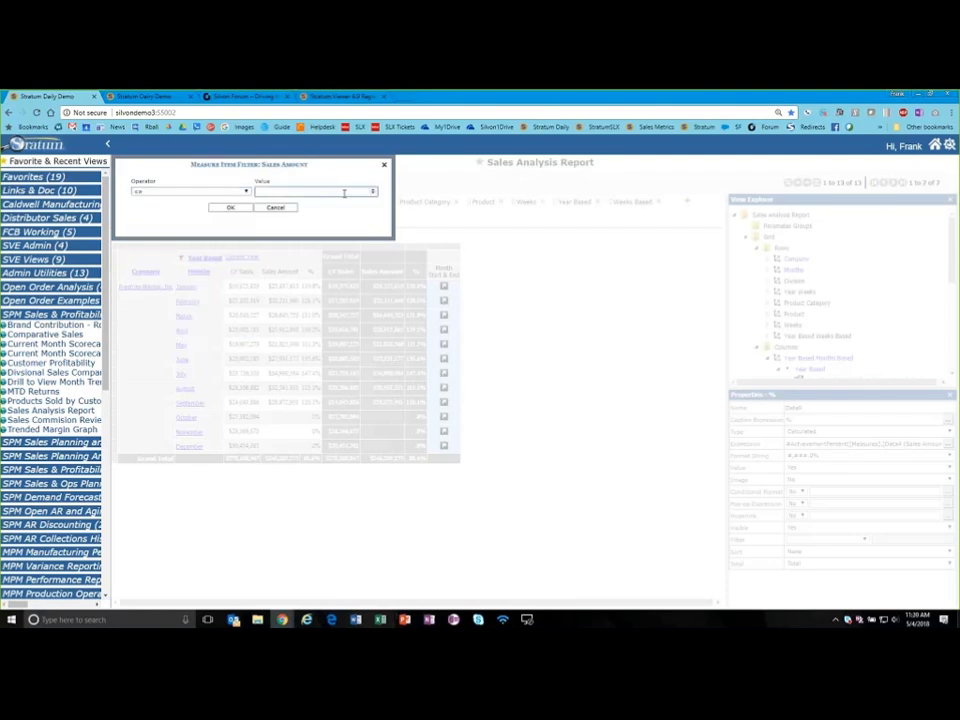
left_click(236, 208)
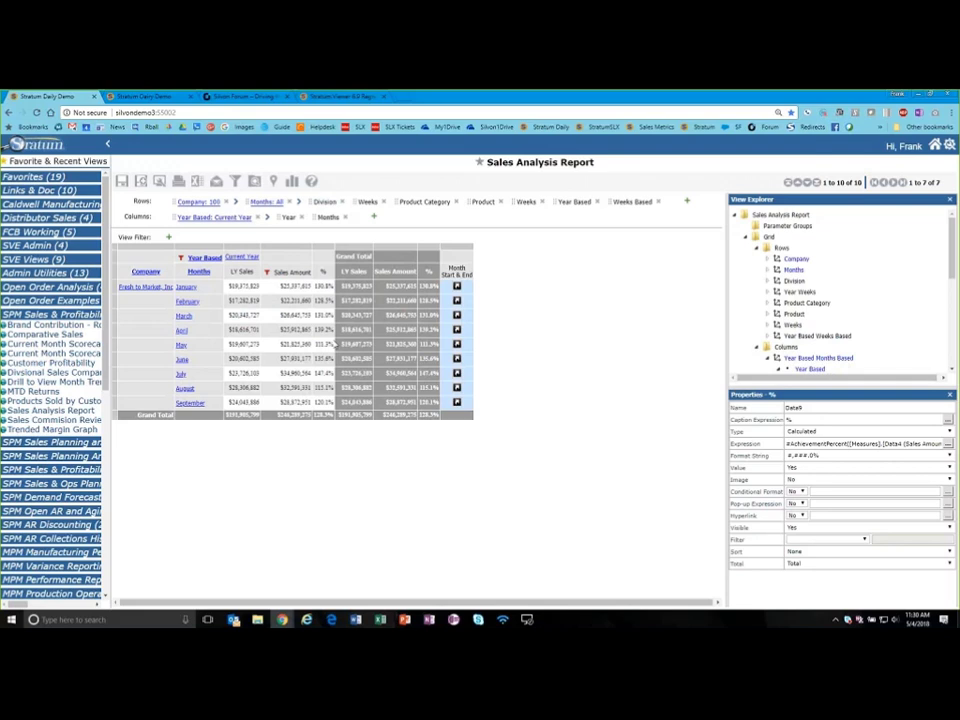
Switch to the Stratum Viewer 6.9 site and open the Comparative Sales - FCB view from the favorites.
left_click(30, 315)
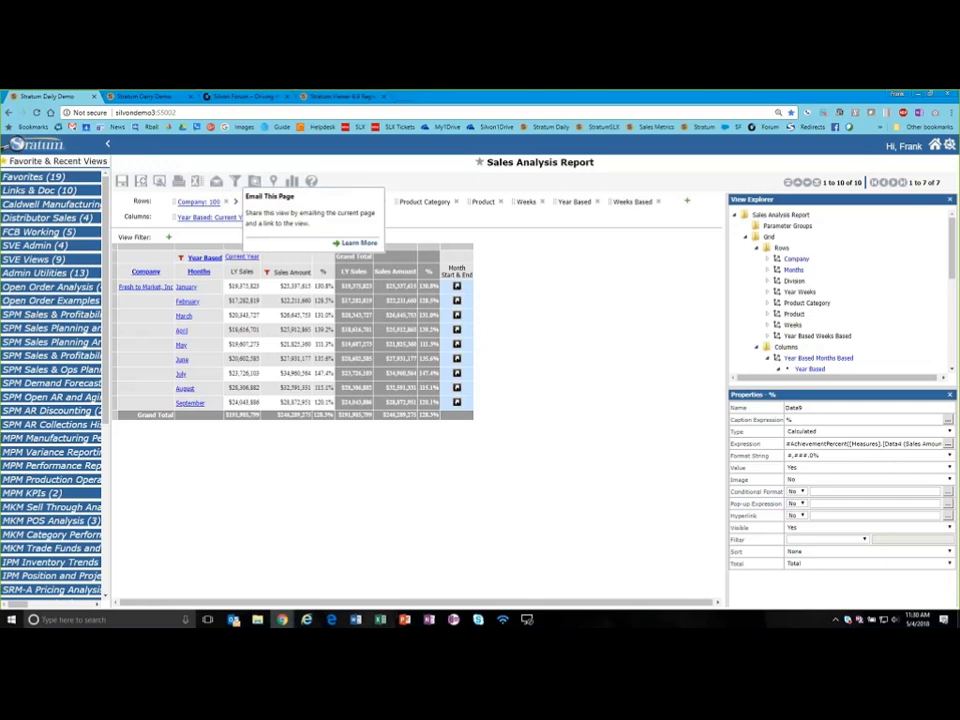
left_click(346, 97)
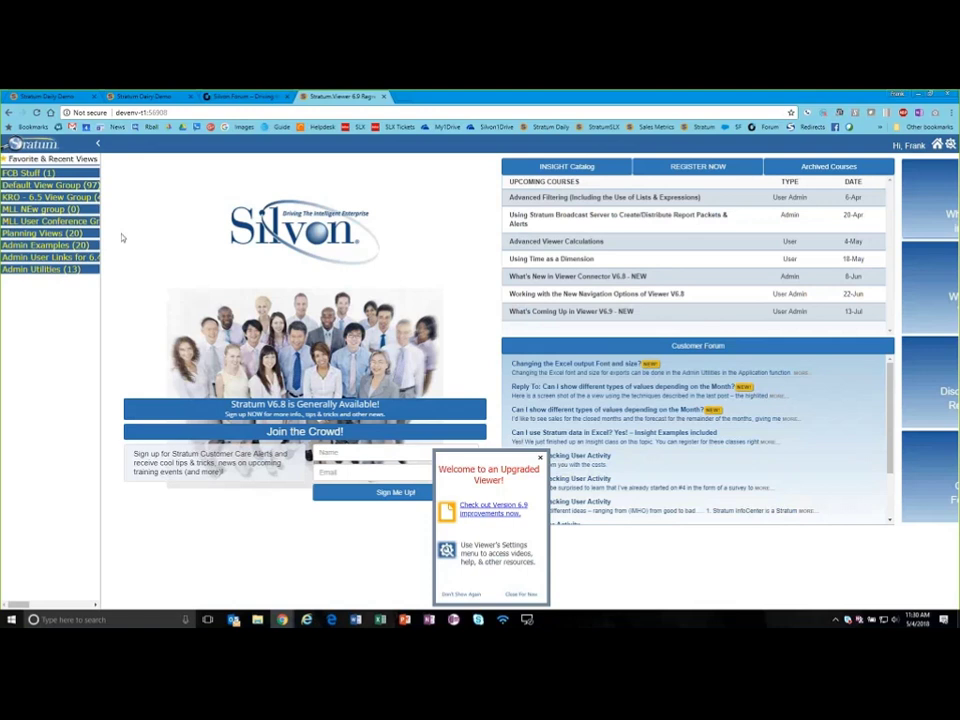
left_click(40, 160)
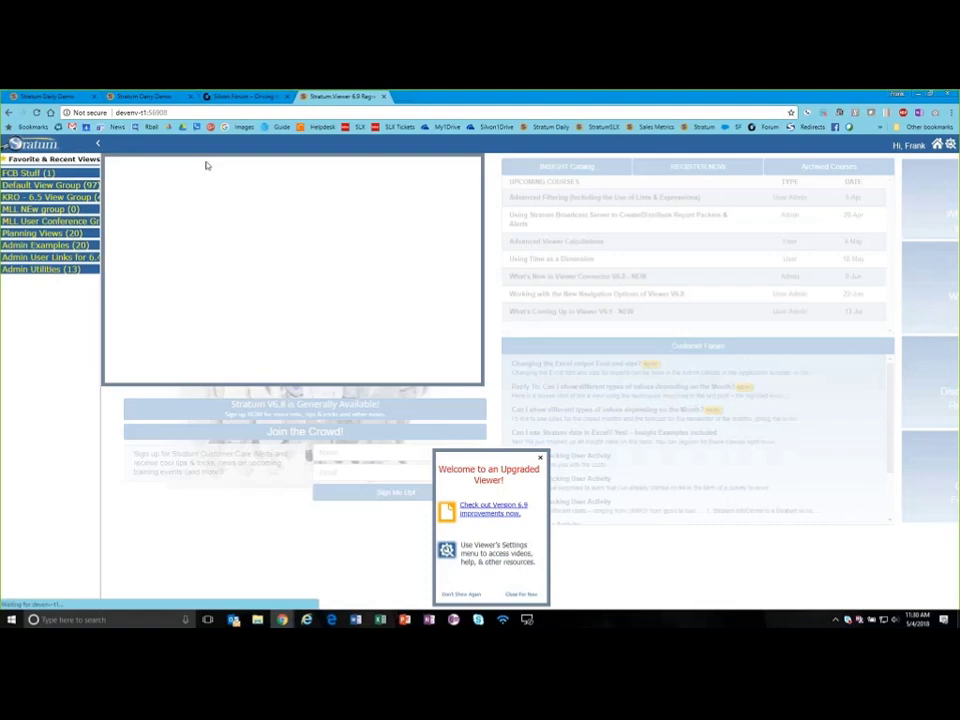
left_click(209, 190)
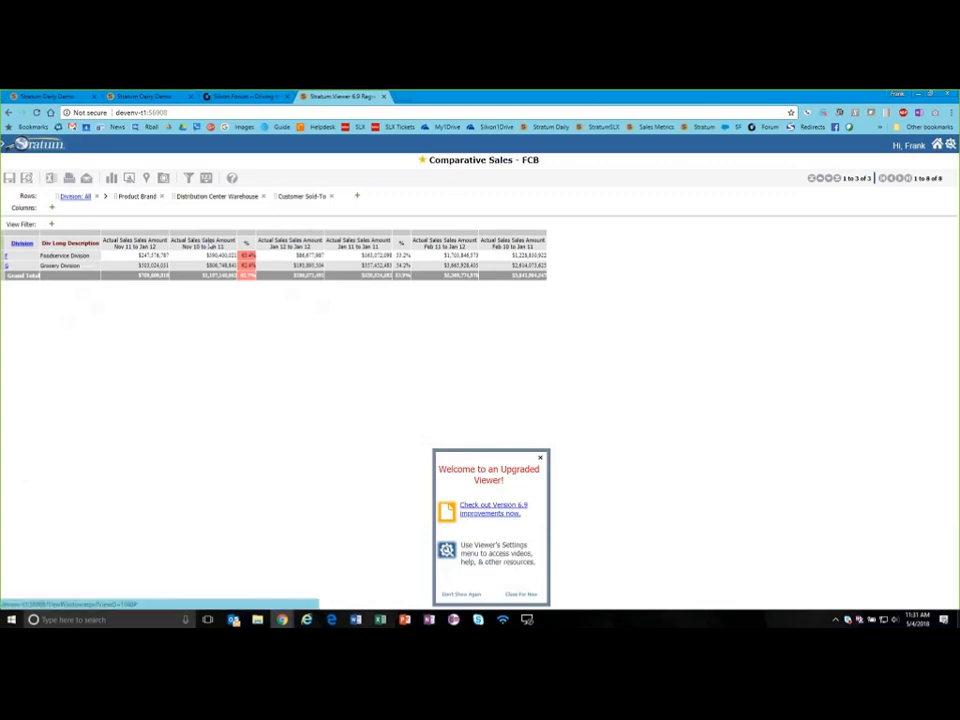
key("ctrl+plus")
key("ctrl+plus")
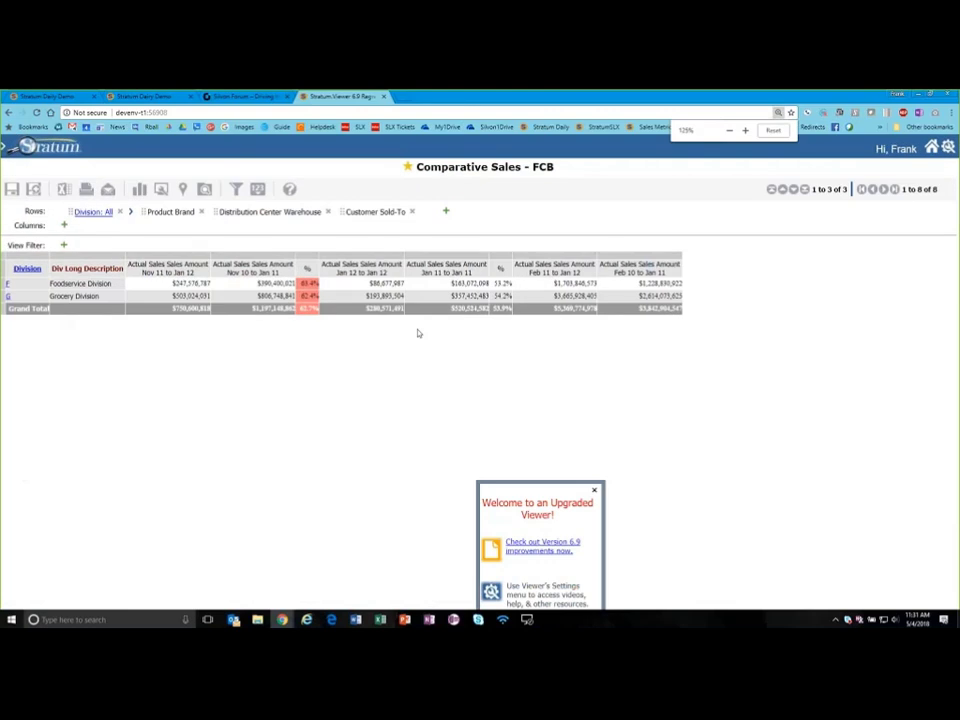
key("ctrl+plus")
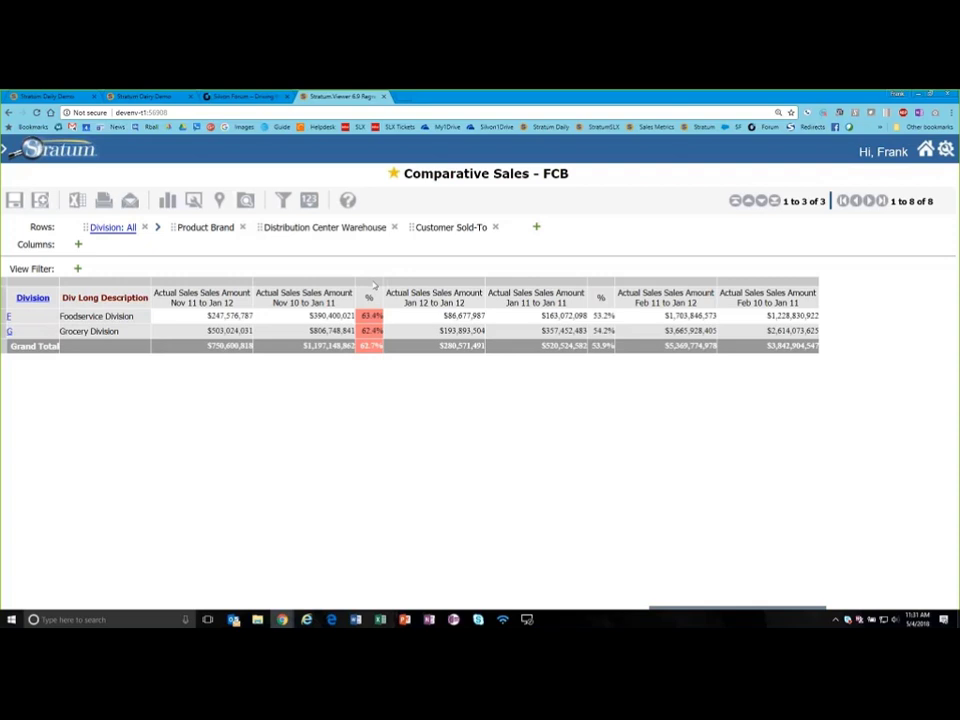
Highlight the two Feb-to-Jan sales columns and open the existing measure items for editing.
mouse_move(295, 206)
left_click_drag(672, 284, 745, 286)
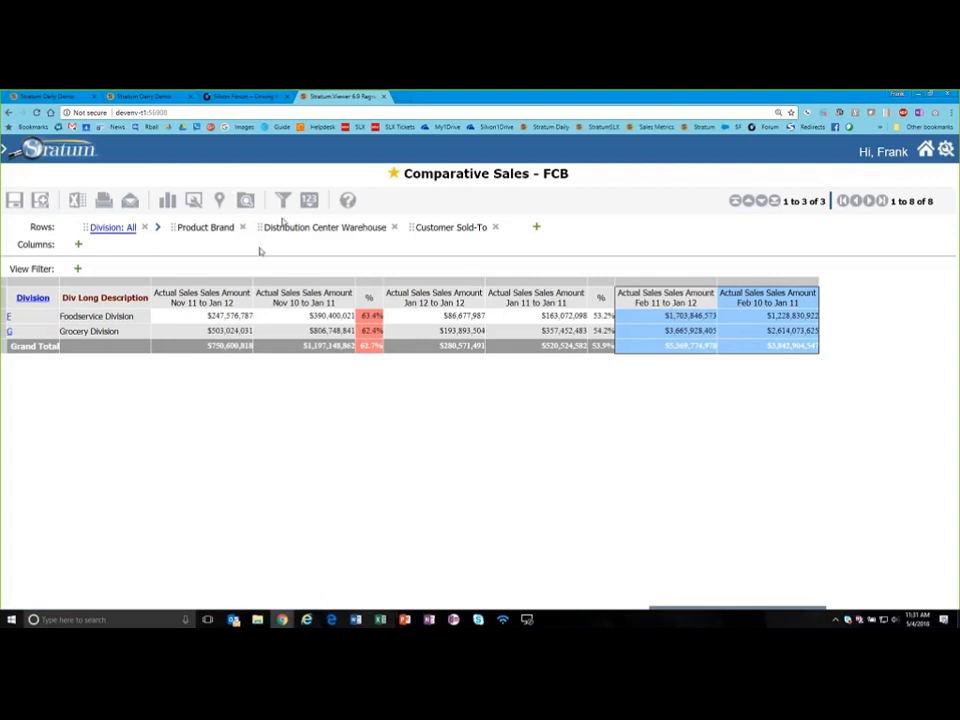
left_click(309, 201)
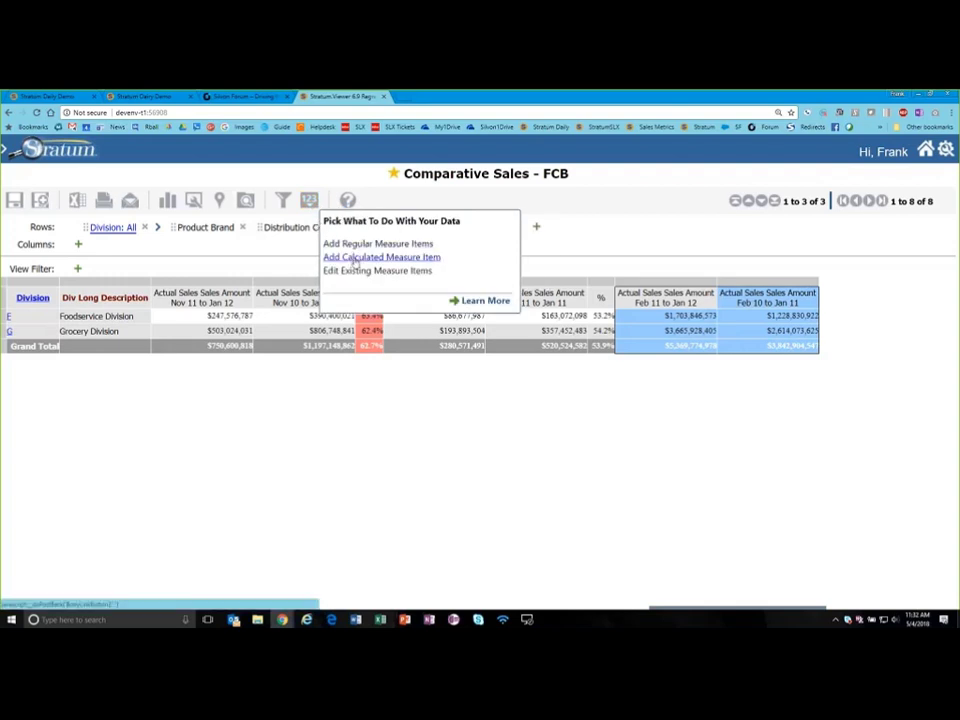
left_click(357, 272)
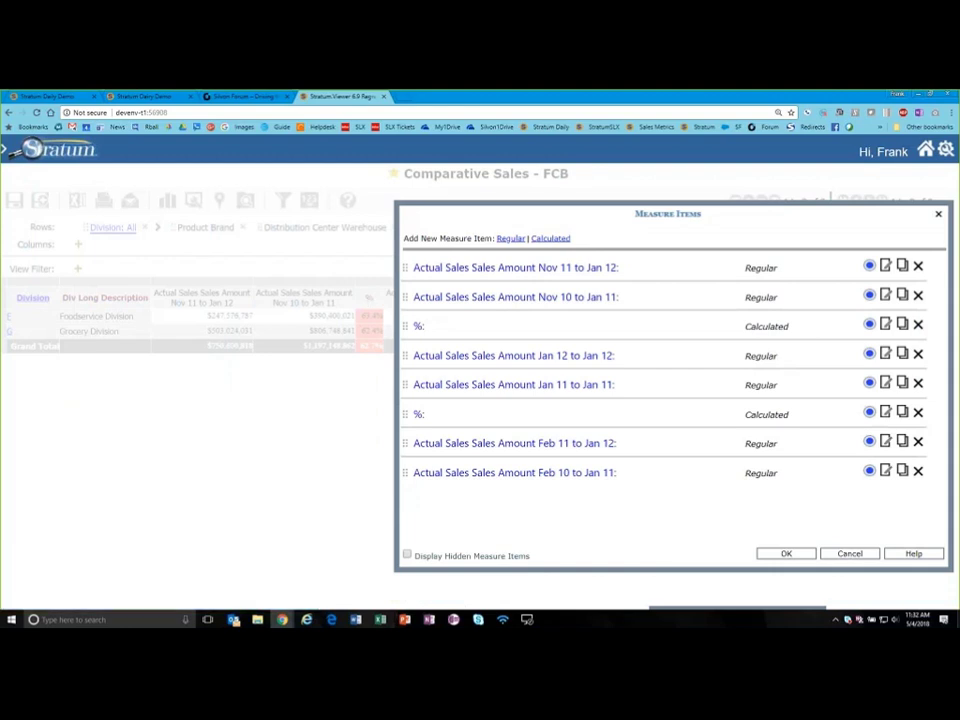
left_click_drag(640, 220, 306, 183)
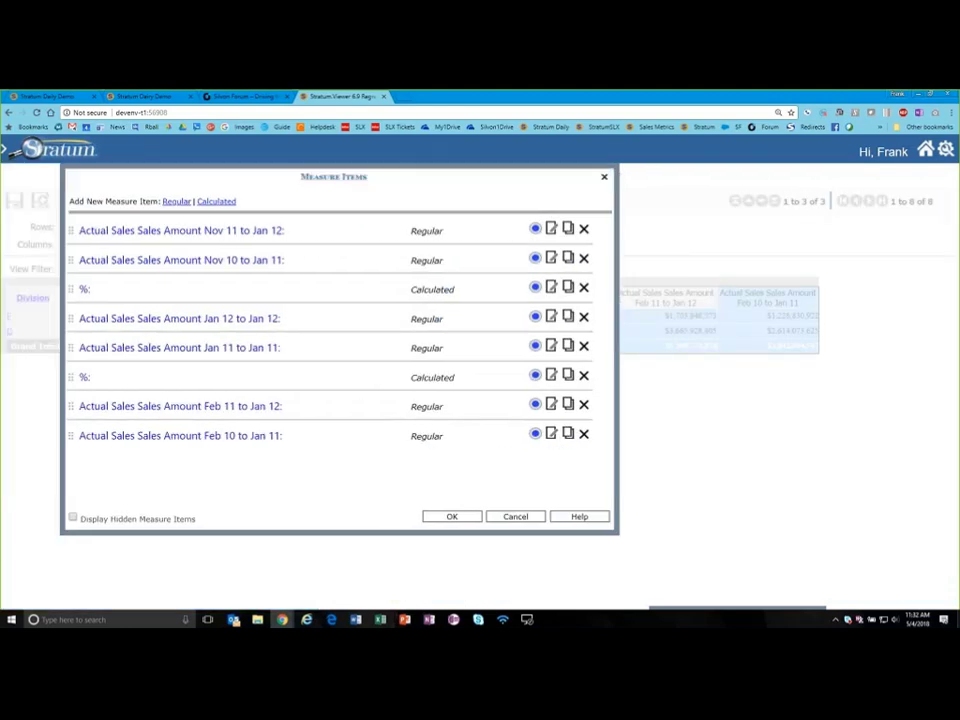
Copy the first % calculated measure and check its Data3 and Data4 references against the available measure items.
left_click(570, 287)
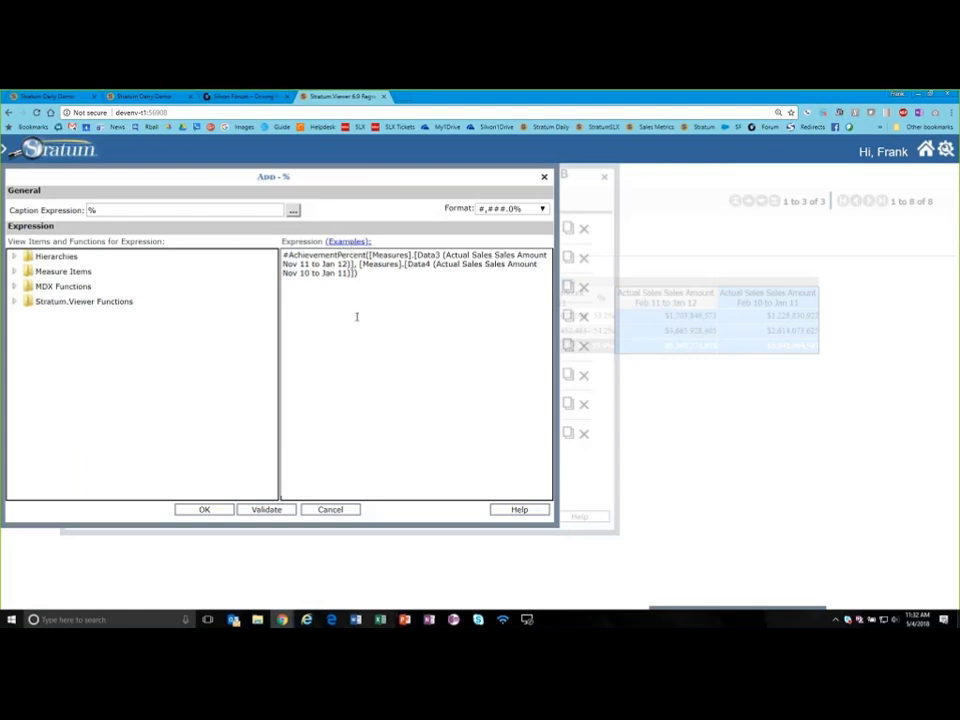
left_click(18, 272)
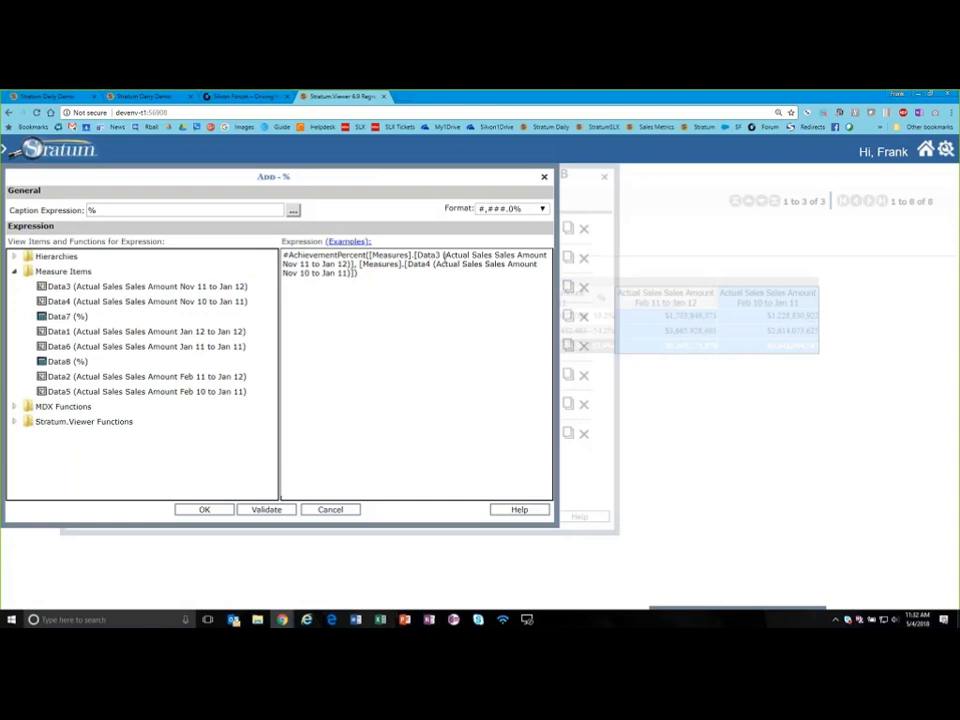
left_click(425, 256)
double_click(425, 256)
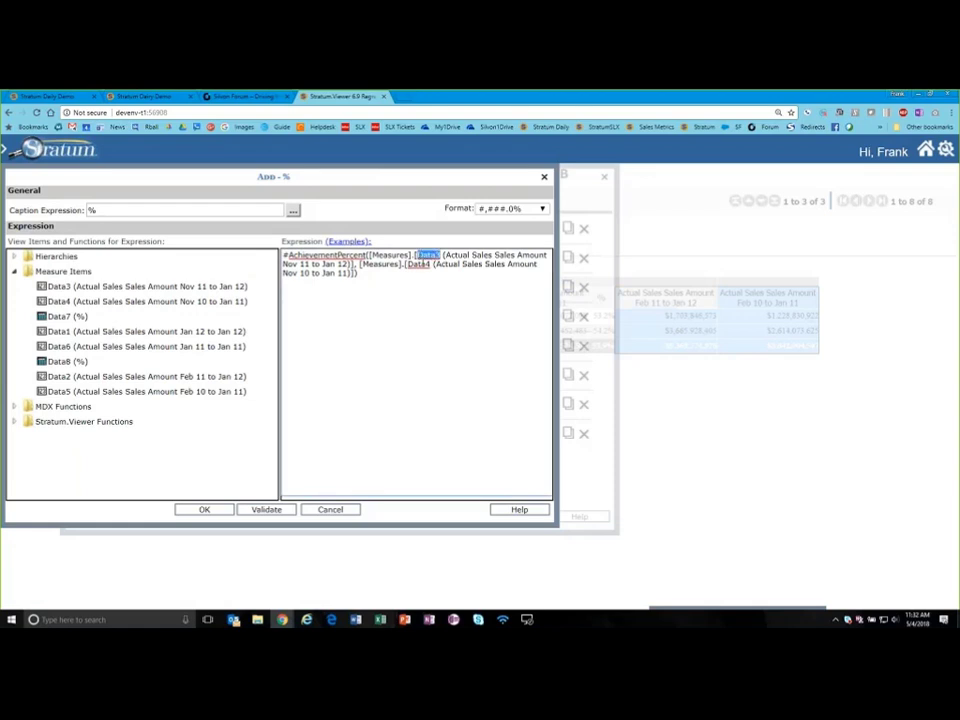
left_click(430, 264)
double_click(419, 264)
left_click_drag(443, 256, 352, 264)
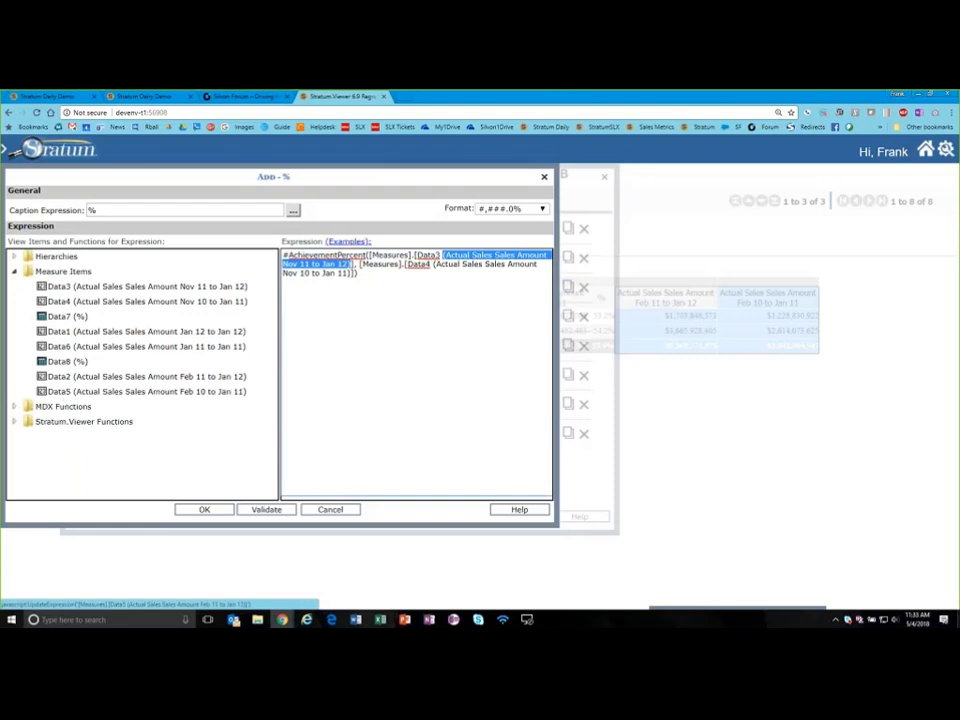
left_click(433, 290)
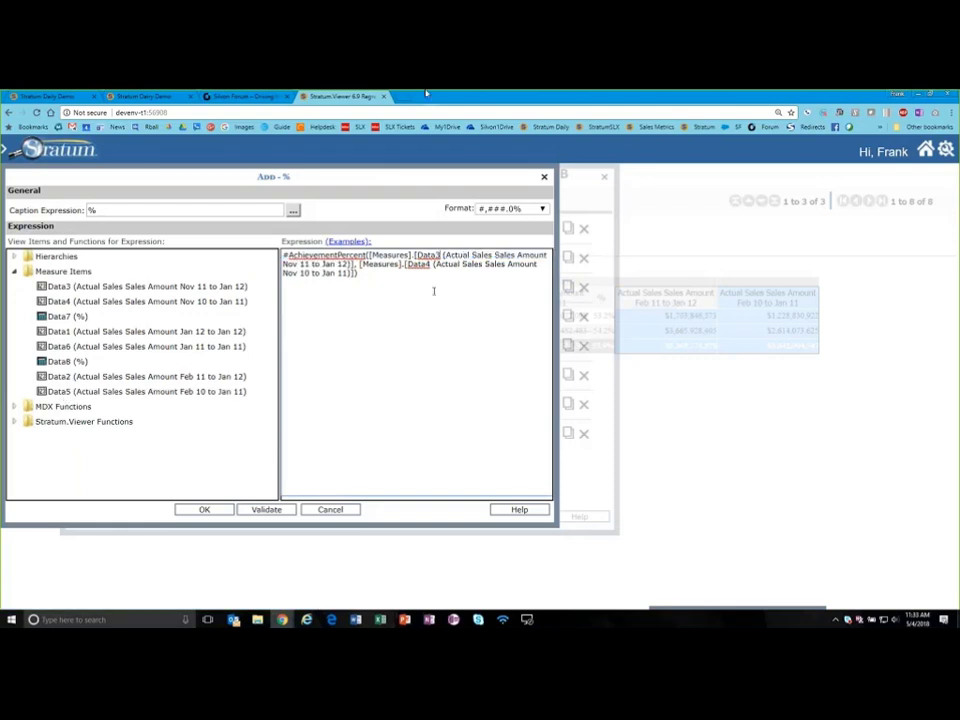
Change the copied % expression to reference Data2 and Data5, place the measure after Feb 10 to Jan 11, and apply the measure items.
key("BackSpace")
type("2")
left_click(431, 267)
key("BackSpace")
type("5")
left_click(211, 511)
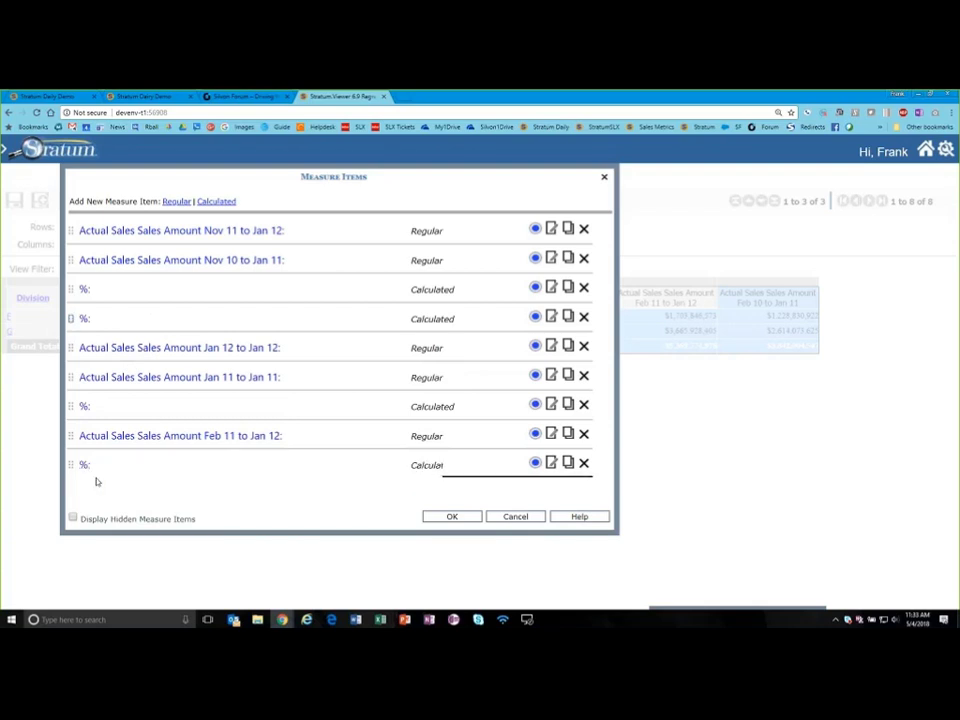
left_click(462, 518)
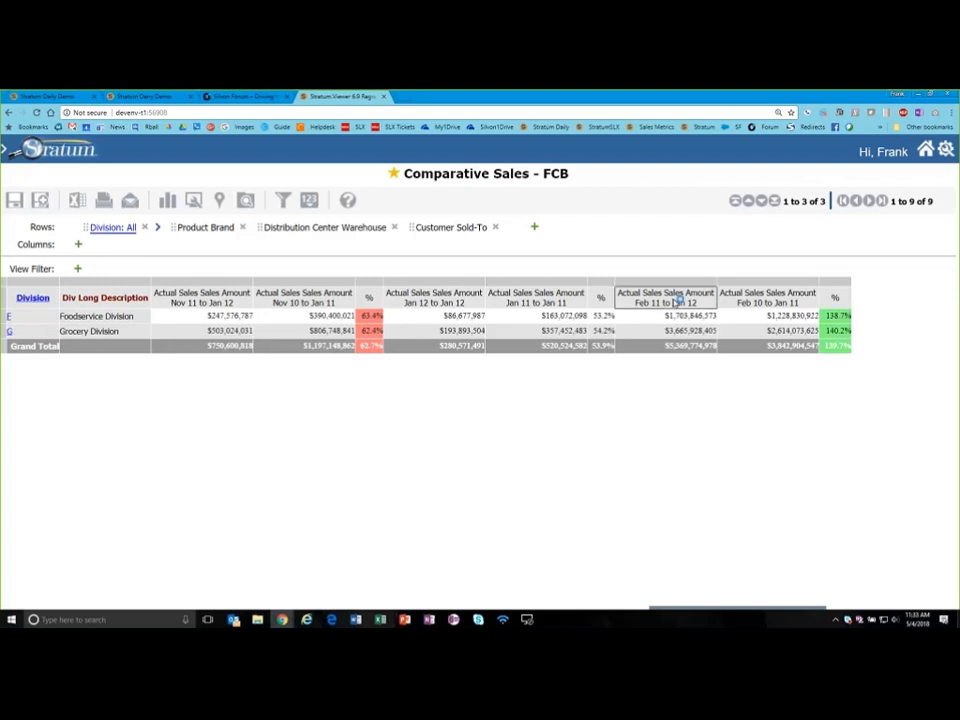
Move Product Brand from the rows to the view filter and view its member list without selecting any brand.
scroll(700, 295, "down", 1)
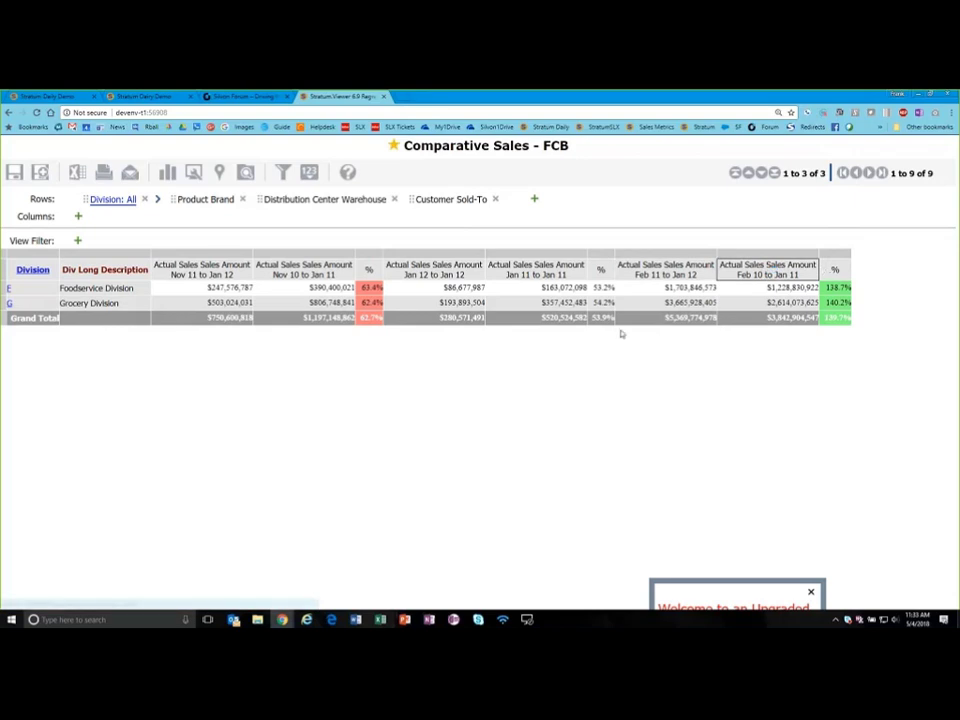
left_click_drag(205, 199, 100, 245)
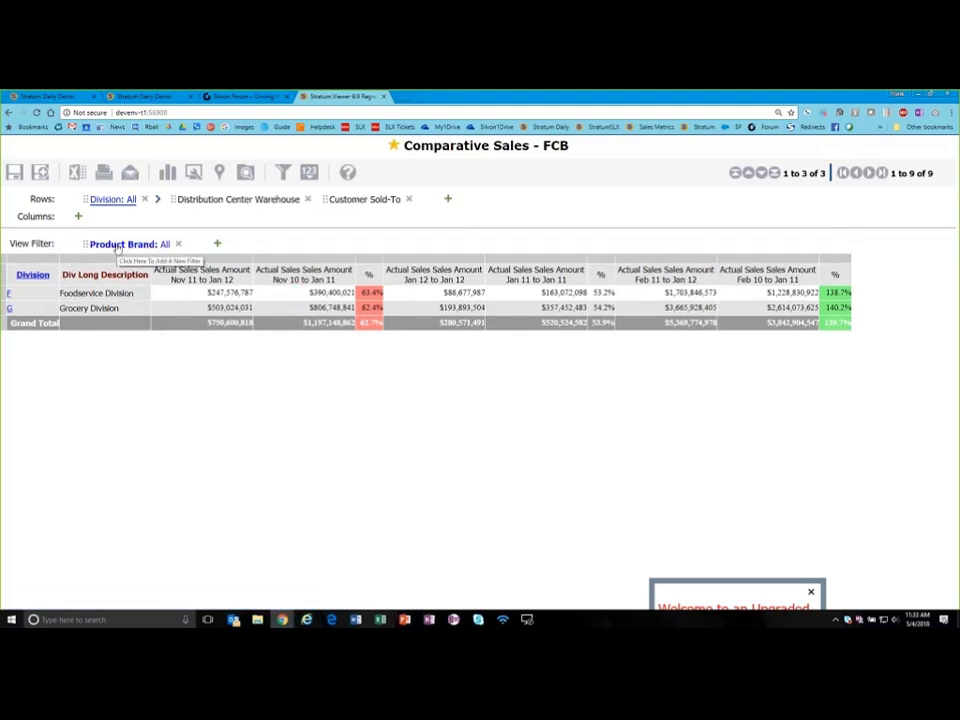
left_click(110, 244)
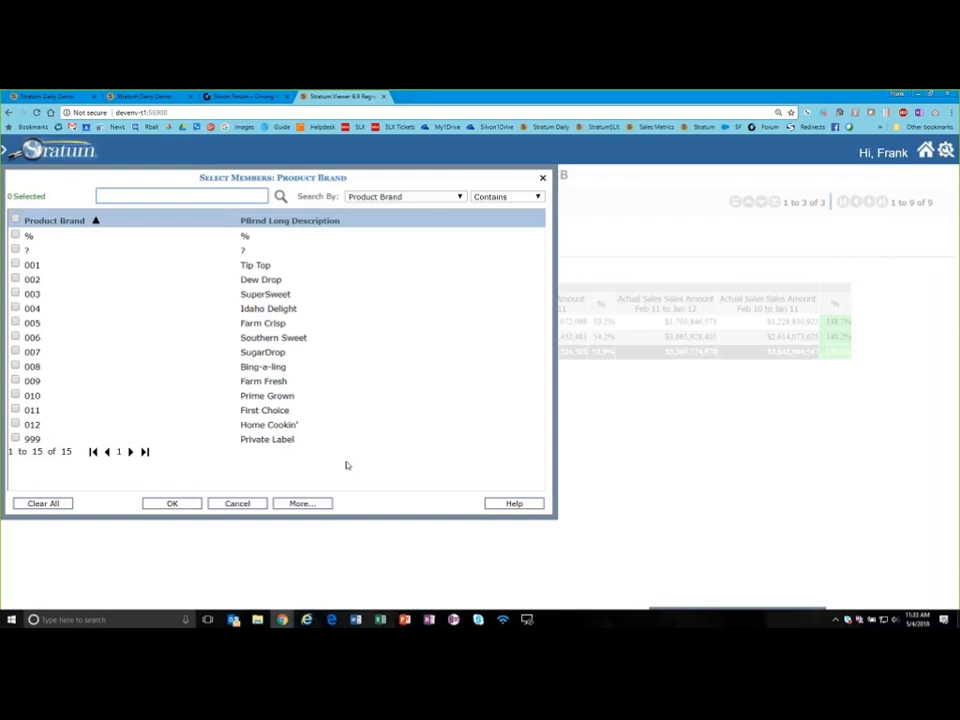
left_click(542, 179)
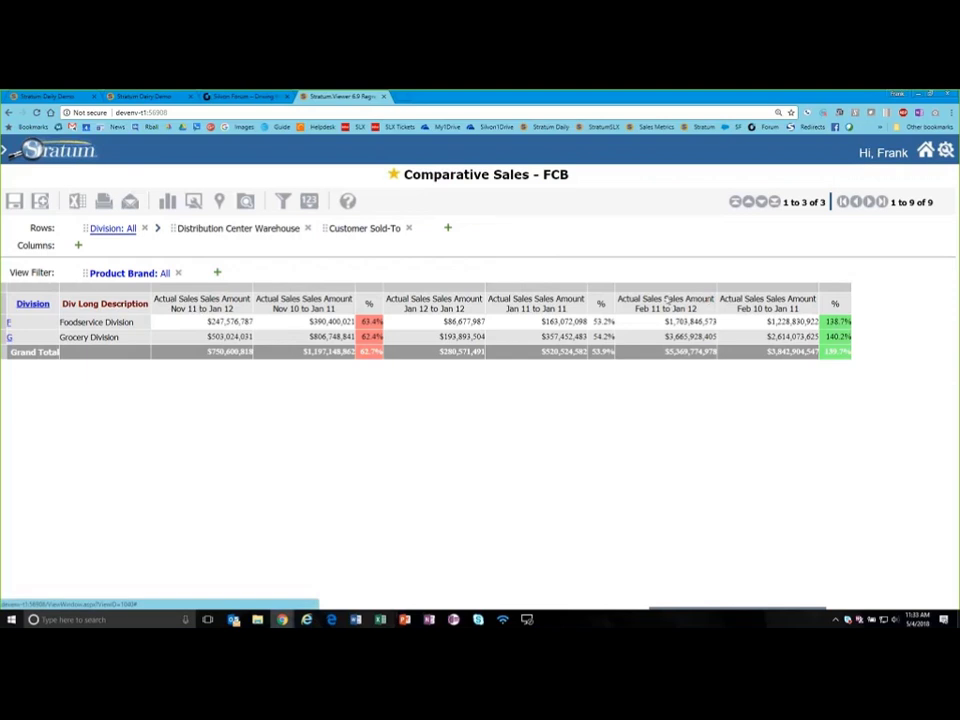
Start a new calculated measure item for the comparative sales view and begin its expression with Iif(.
left_click(790, 298)
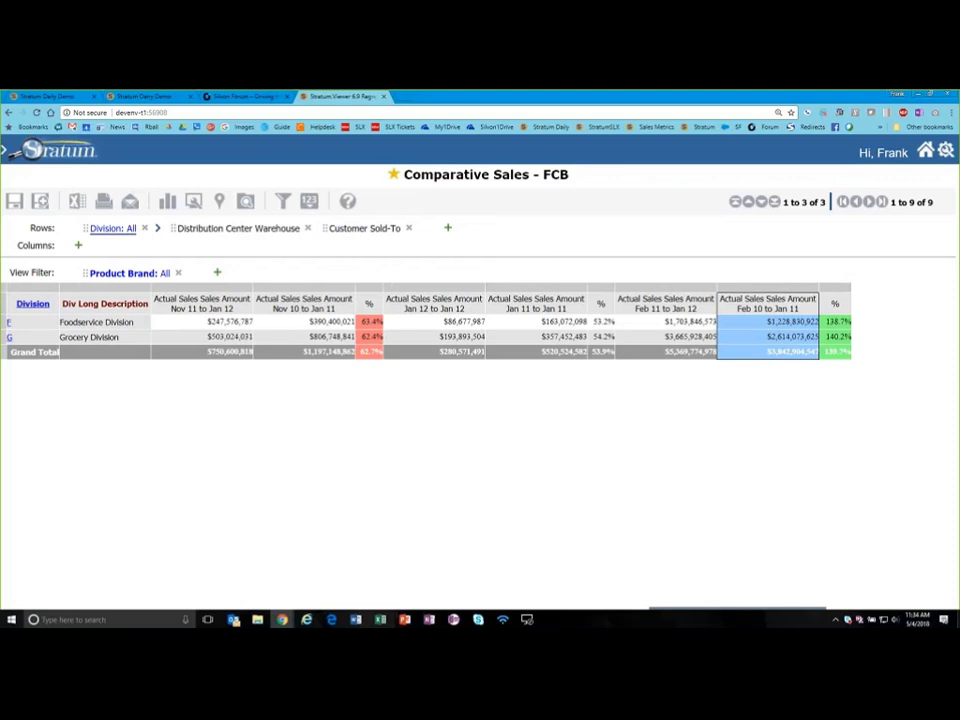
mouse_move(312, 203)
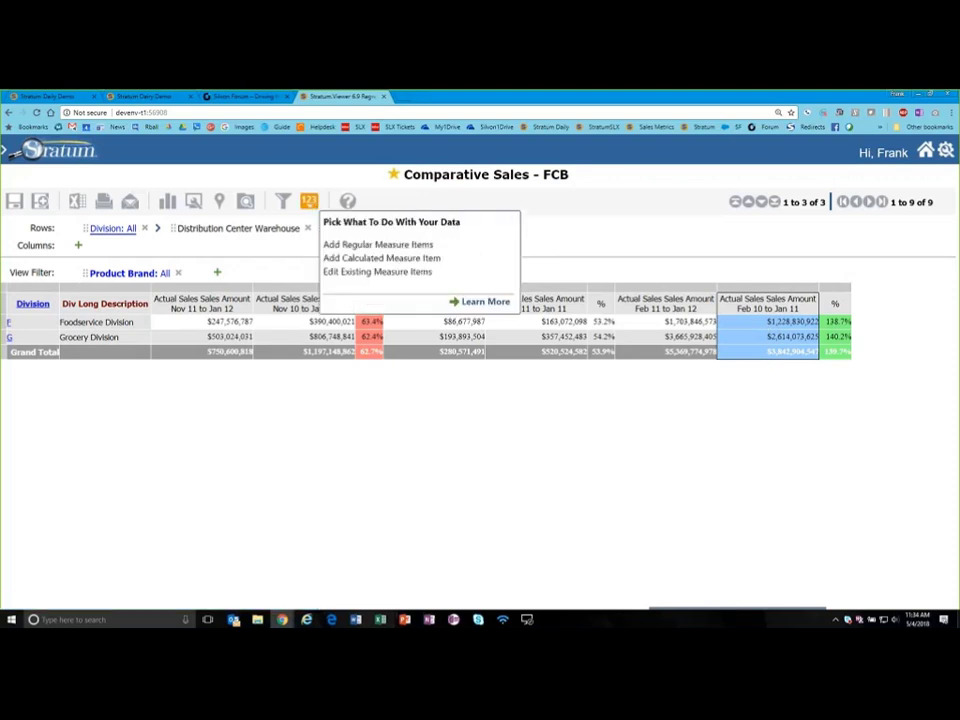
left_click(368, 259)
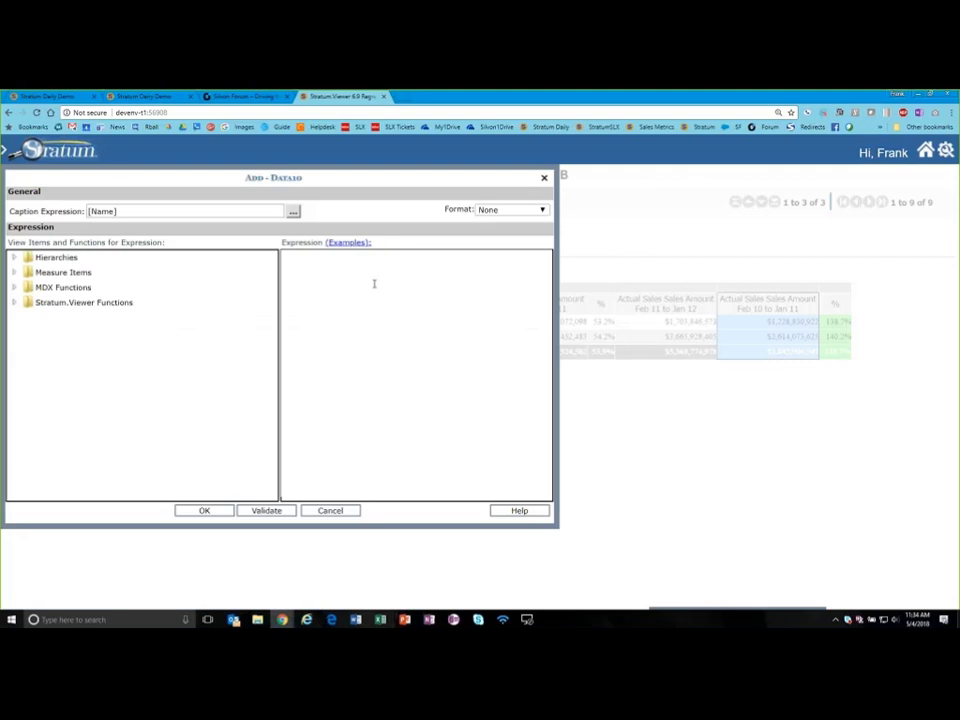
left_click(377, 267)
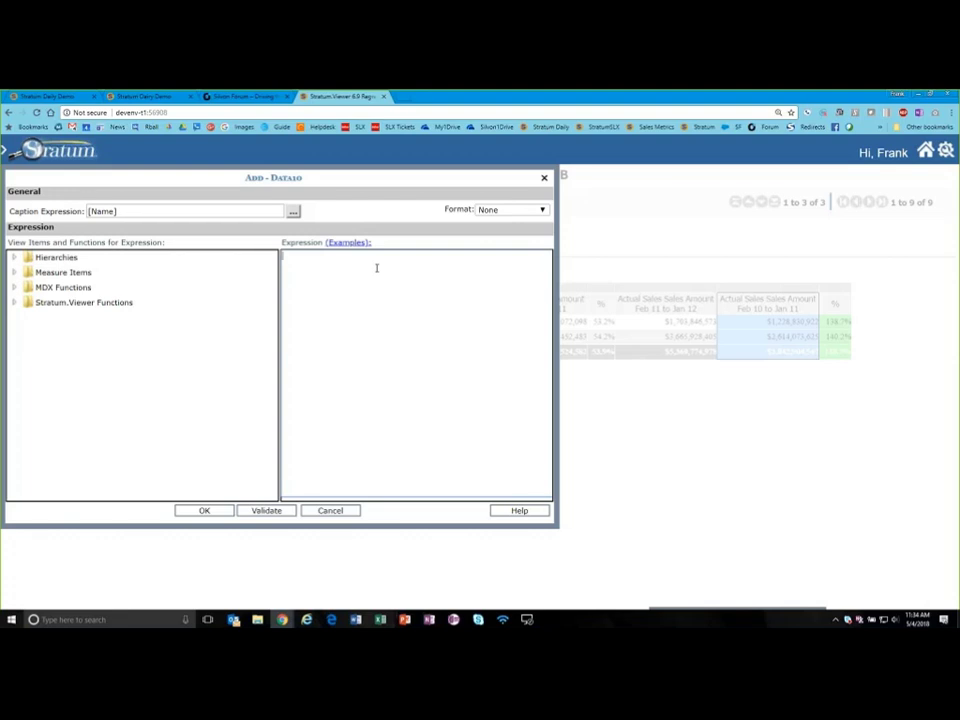
type("iif(")
Add the condition that Data5 (Actual Sales Sales Amount Feb 10 to Jan 11) =0 returns null, followed by a blank line.
left_click(13, 257)
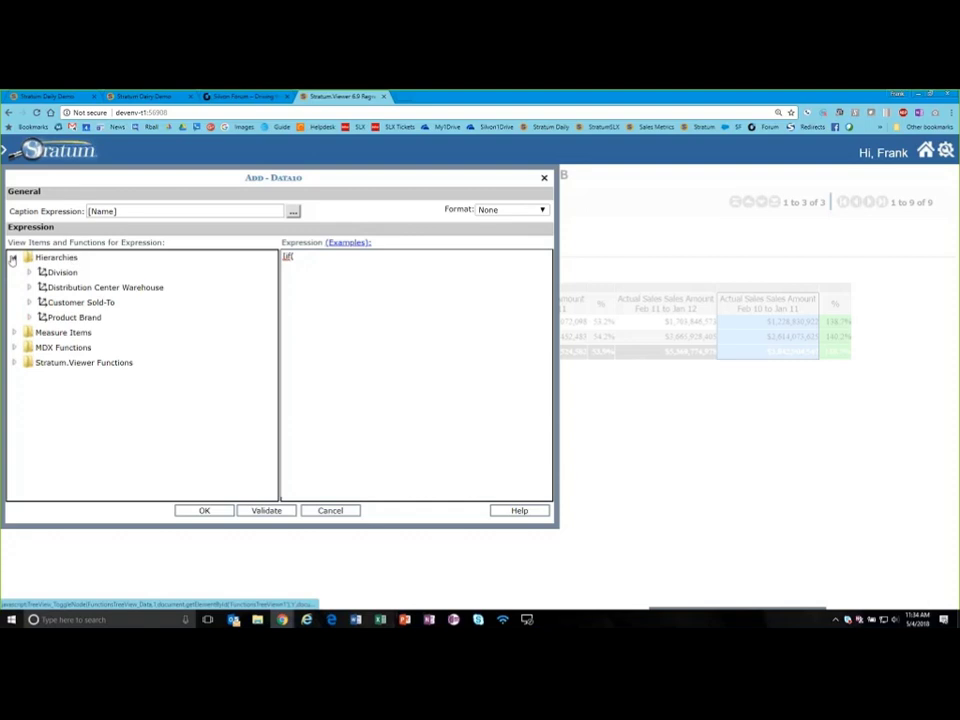
left_click(13, 257)
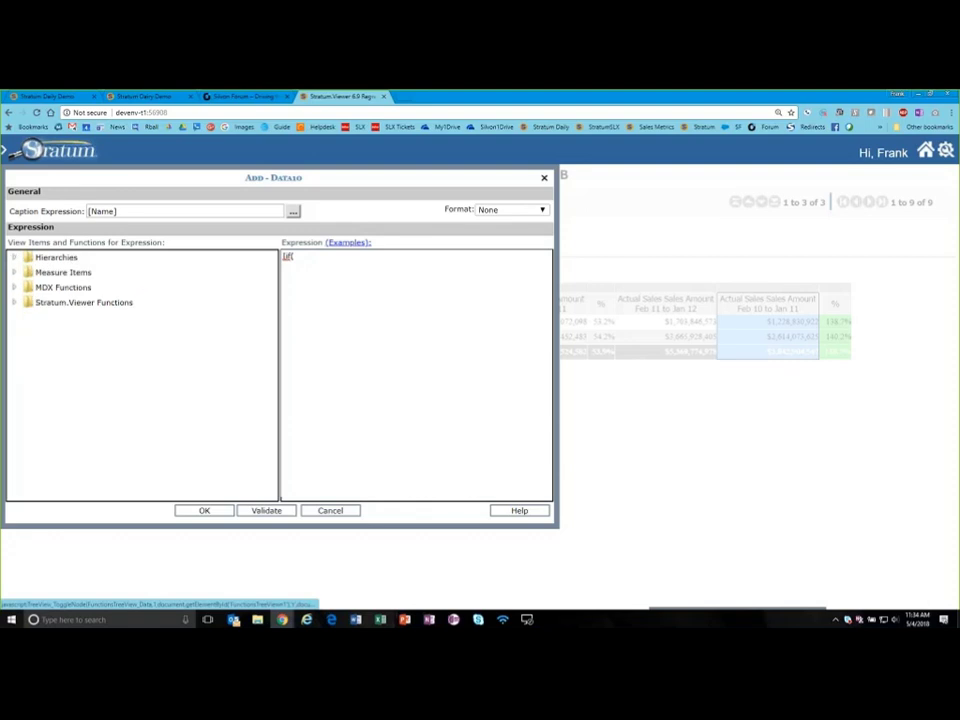
left_click(13, 272)
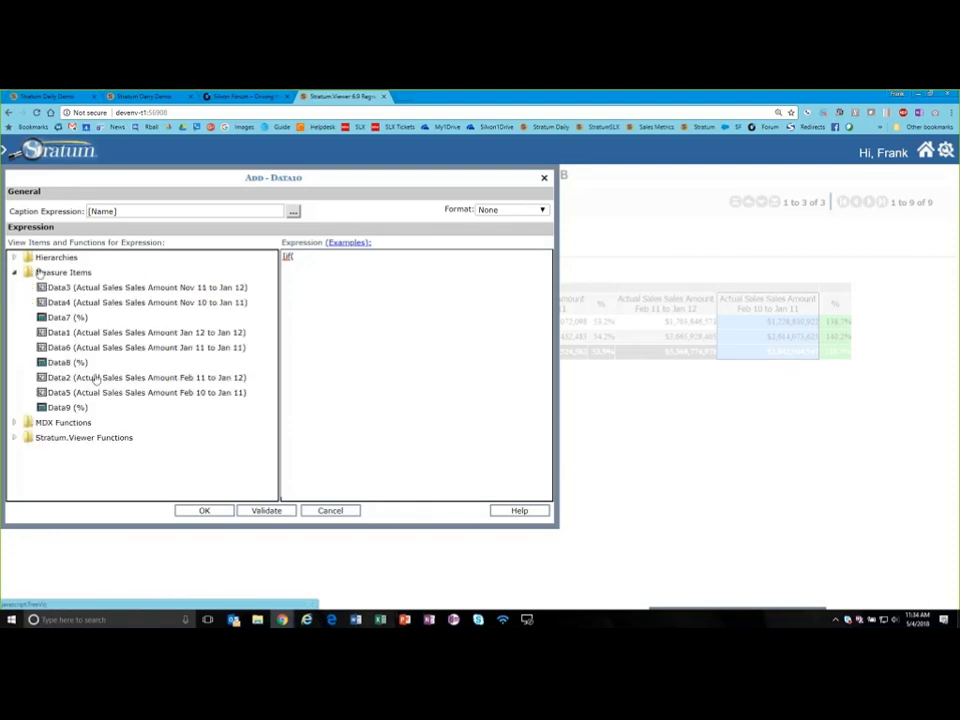
left_click_drag(119, 396, 456, 318)
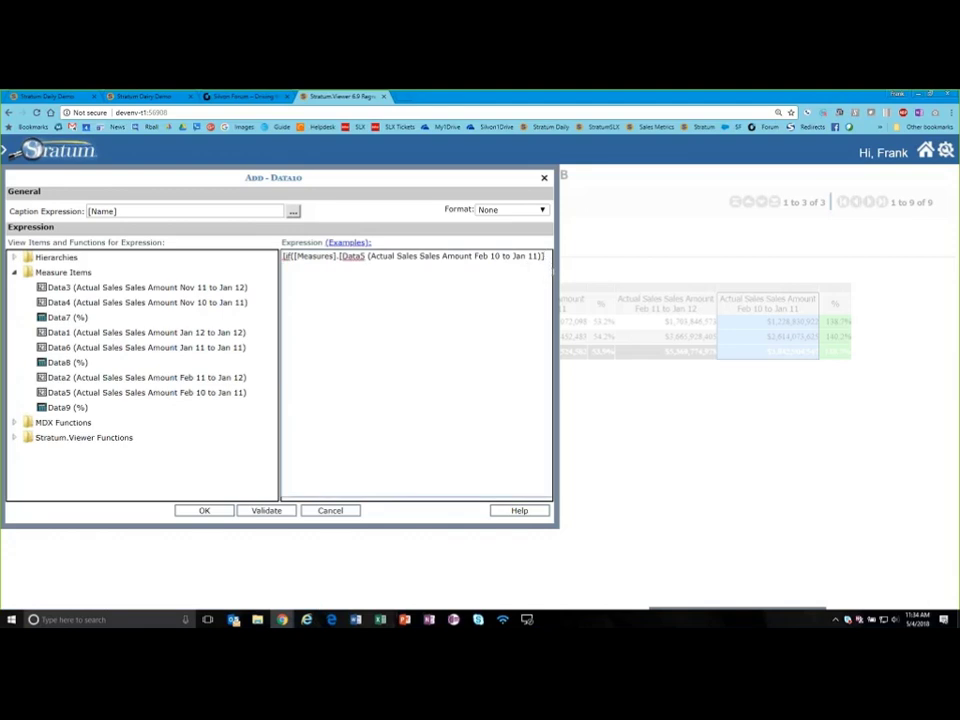
type("=0,null")
type(",")
key("Return")
key("Return")
Open a parenthesis in the expression and insert the Product Brand member 999 (Private Label), followed by a comma.
left_click(14, 273)
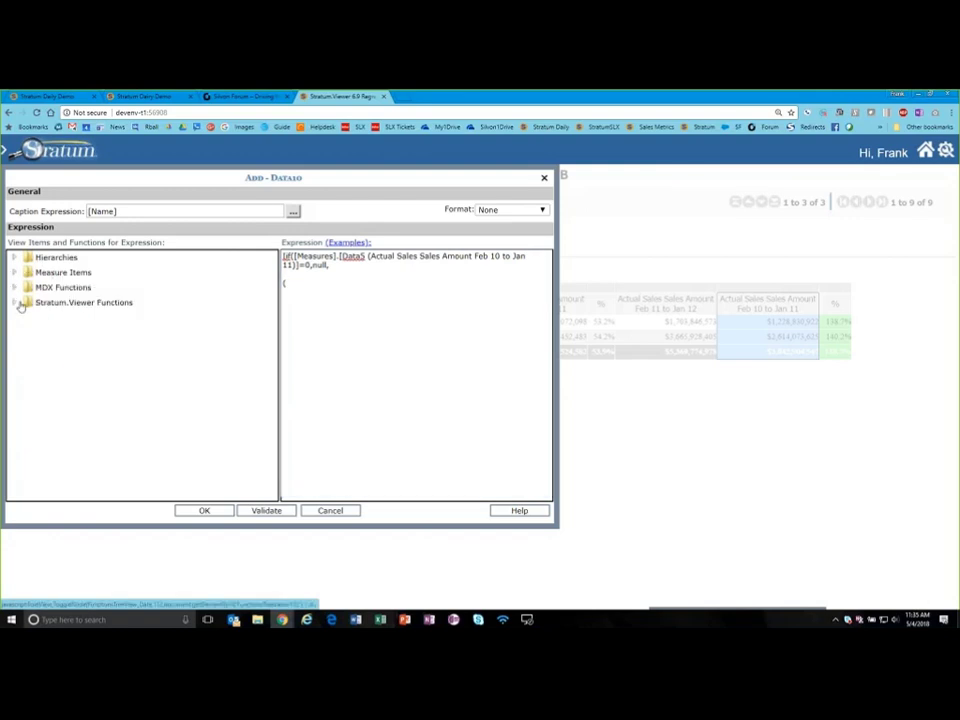
left_click(14, 257)
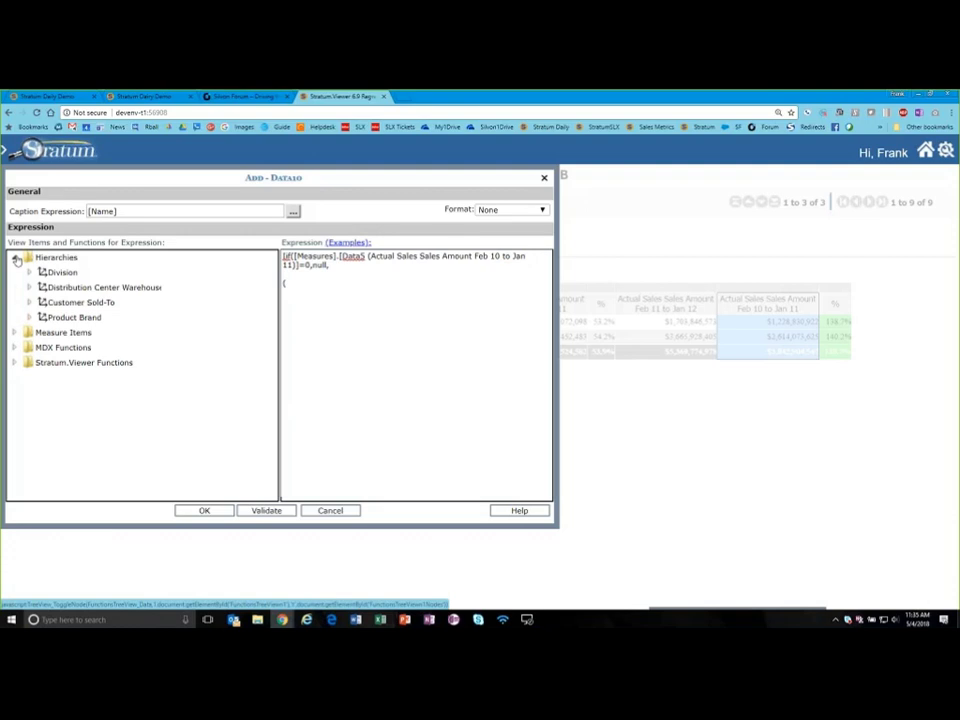
left_click(29, 317)
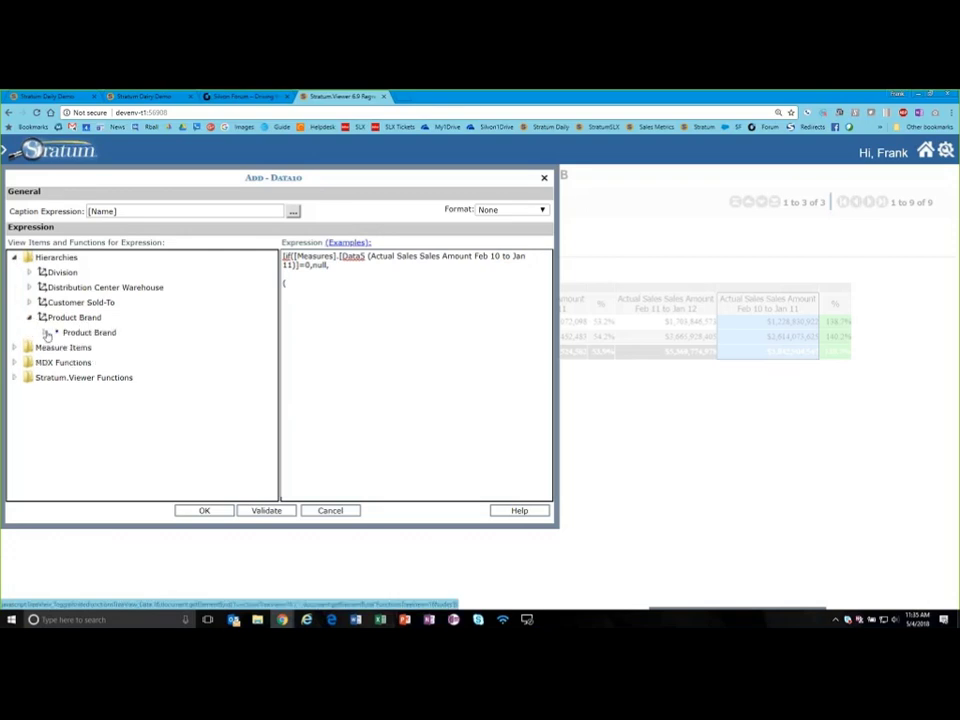
left_click(44, 332)
left_click(96, 363)
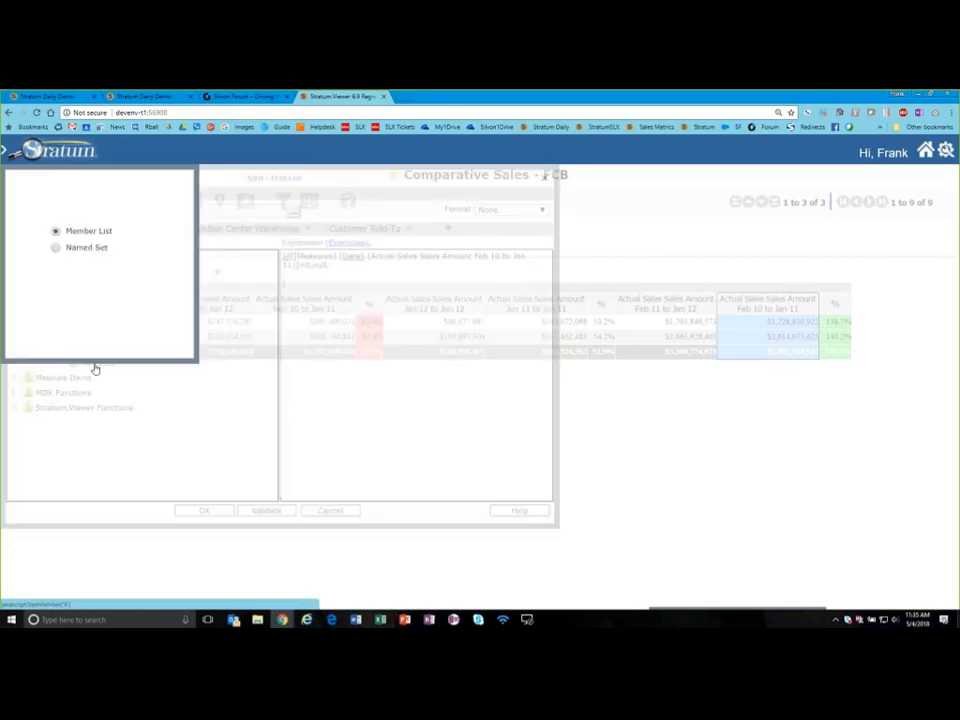
left_click(75, 296)
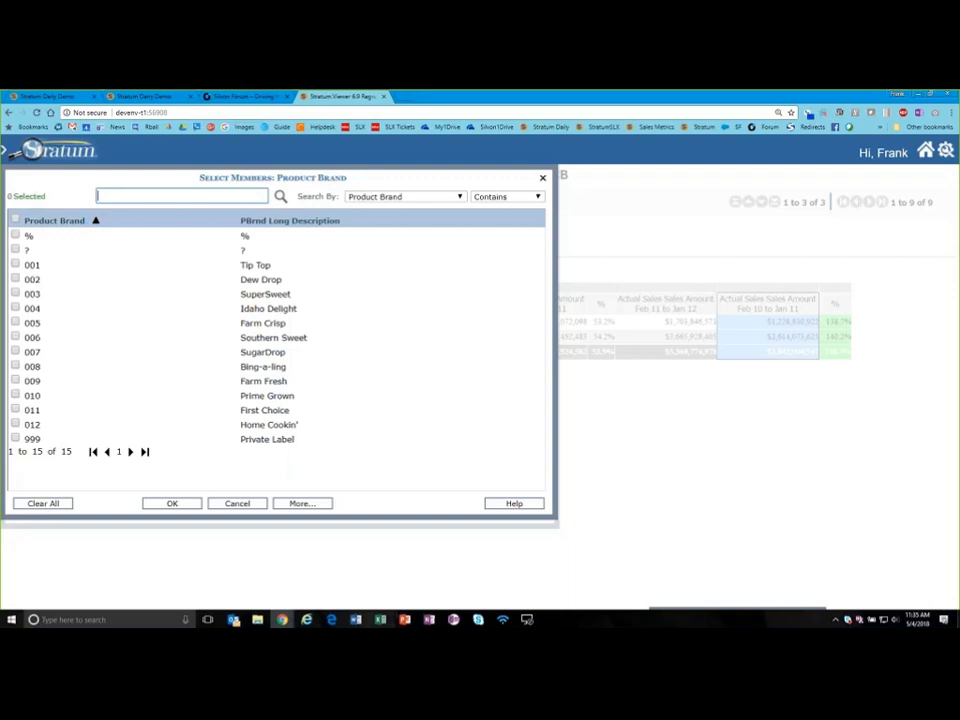
left_click(15, 438)
left_click(172, 503)
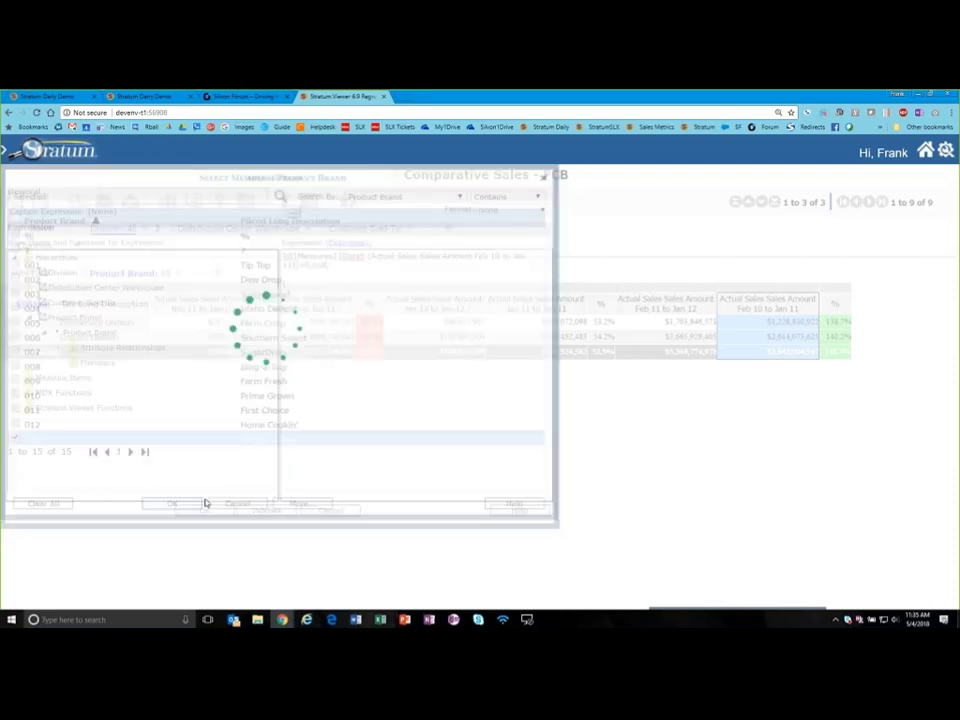
left_click(522, 288)
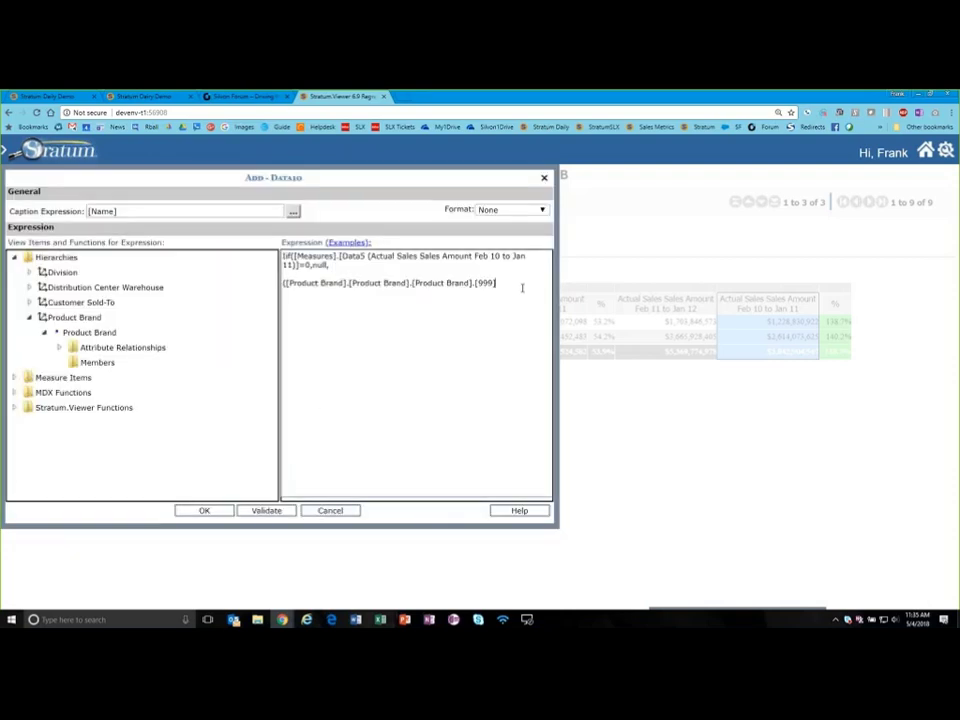
type(",")
Complete the expression with Data5 (Actual Sales Sales Amount Feb 10 to Jan 11) and two closing parentheses.
left_click(14, 377)
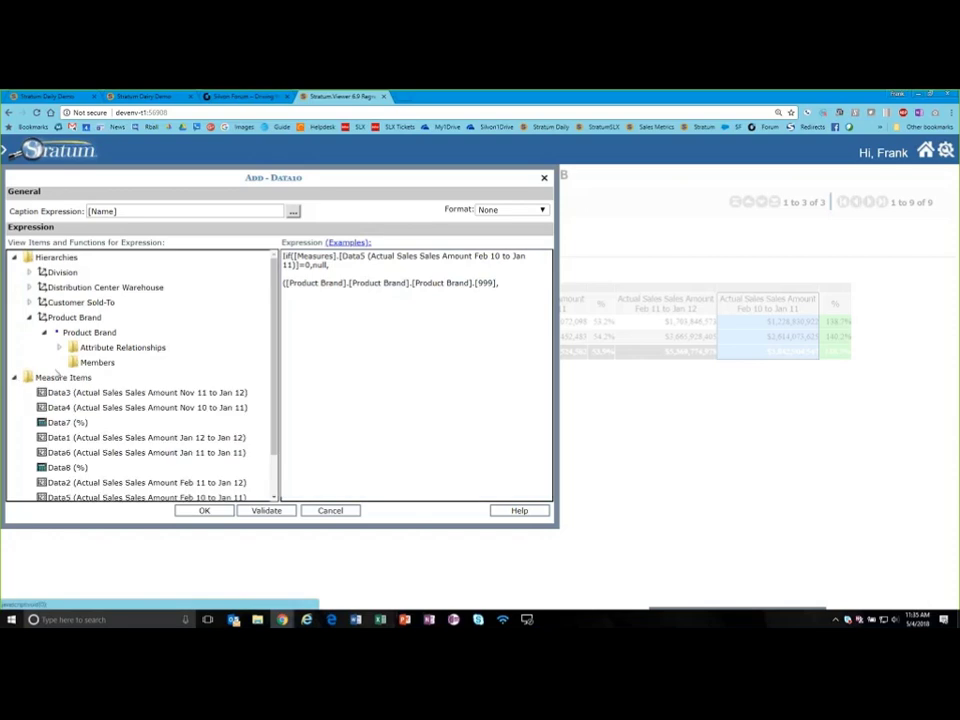
scroll(276, 396, "down", 1)
scroll(276, 396, "down", 1)
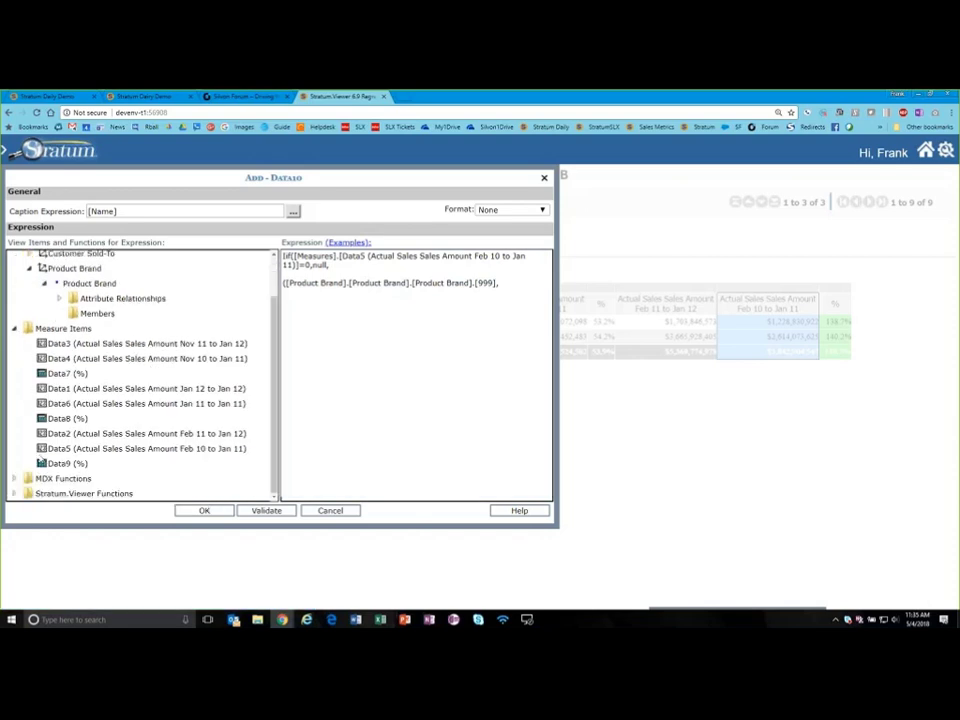
left_click(185, 448)
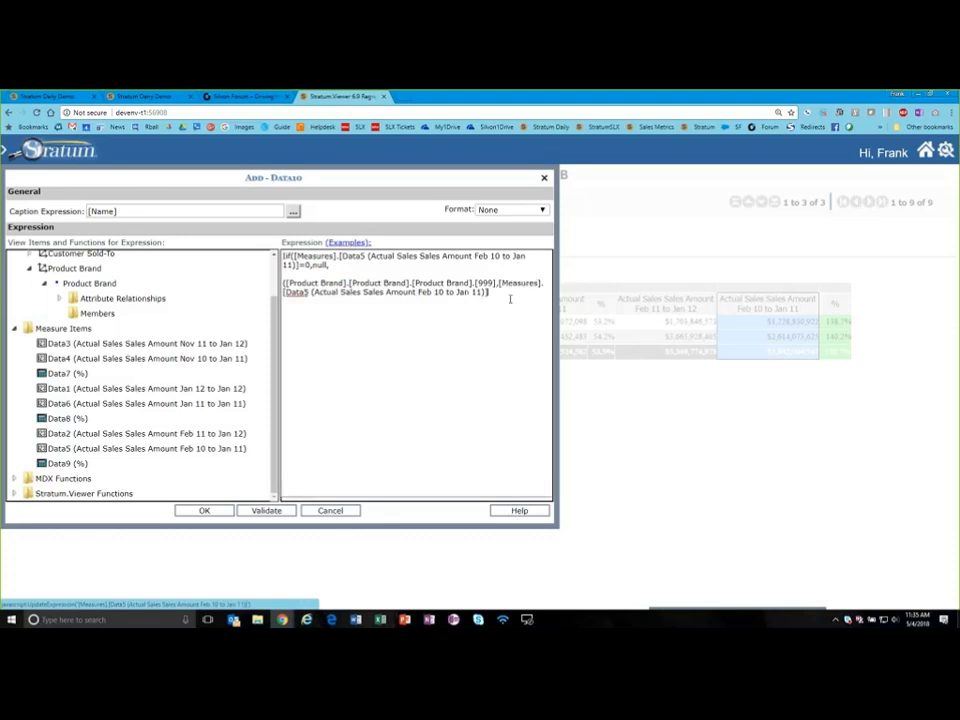
type(")")
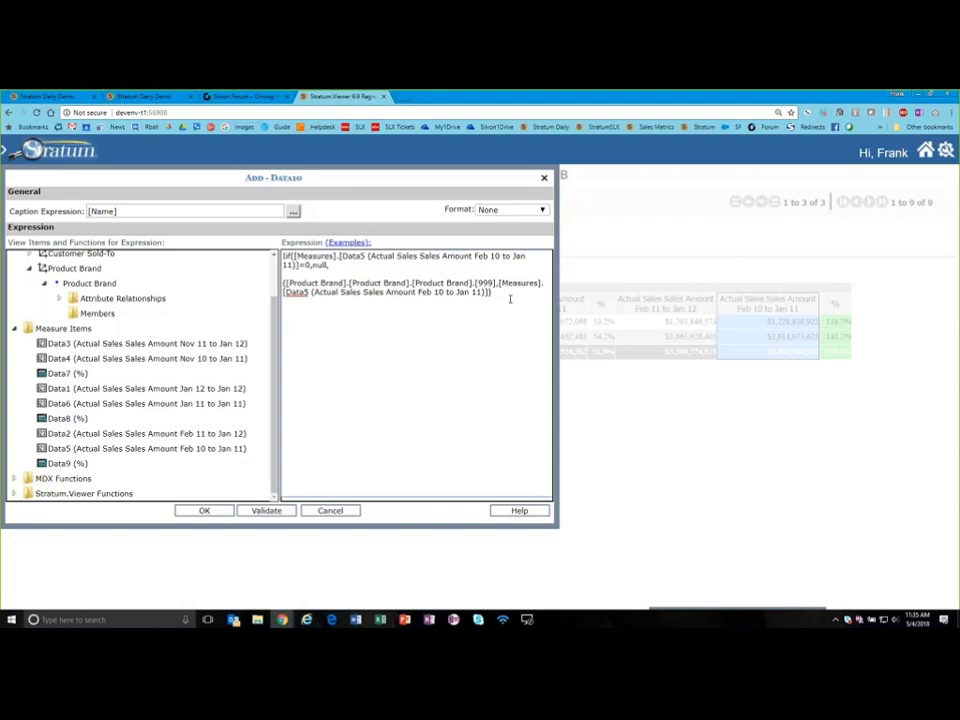
type(")")
Set the new measure's caption to Prt Lbl Sales, with Sales on a second line.
left_click(293, 211)
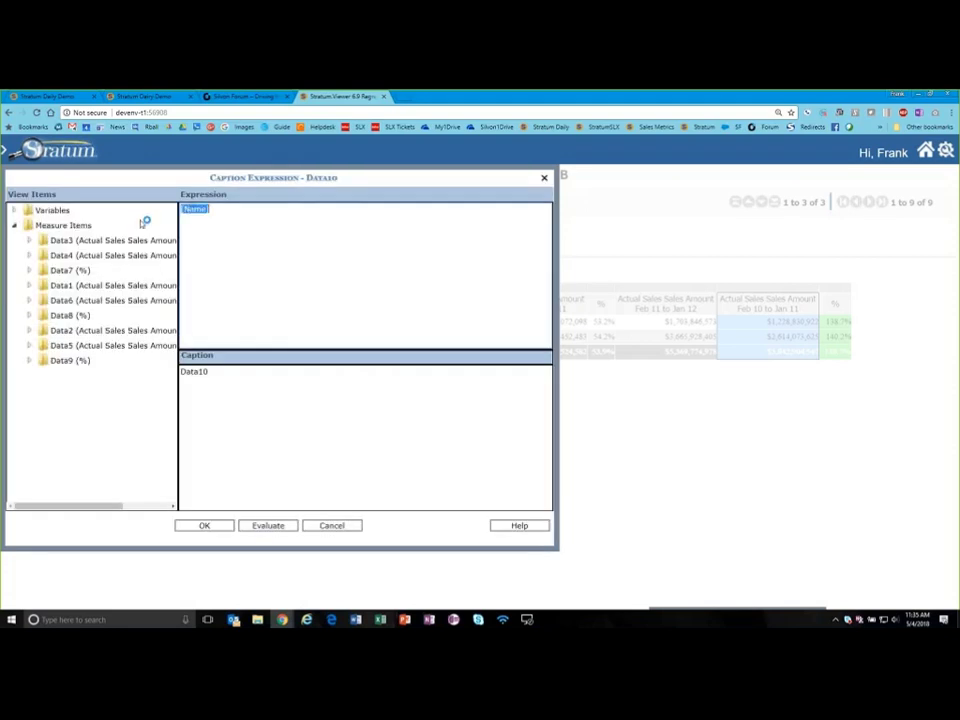
type("Fct Lbl")
key("Return")
type("Sales")
left_click(204, 525)
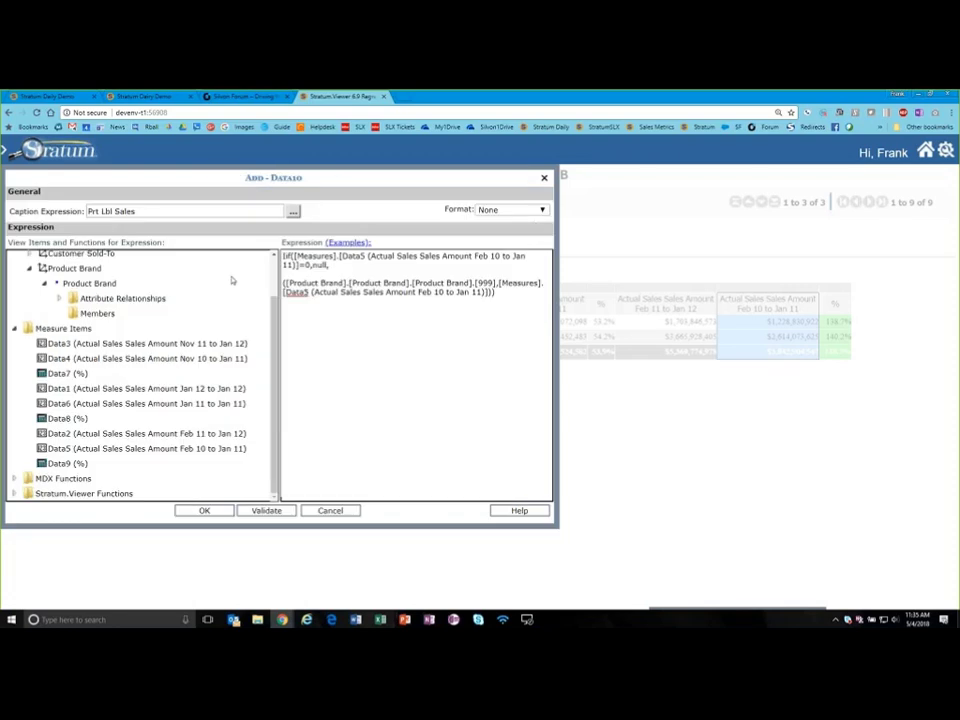
Set the calculated measure's format to $#,###,##0 and add the measure to the view.
left_click(540, 211)
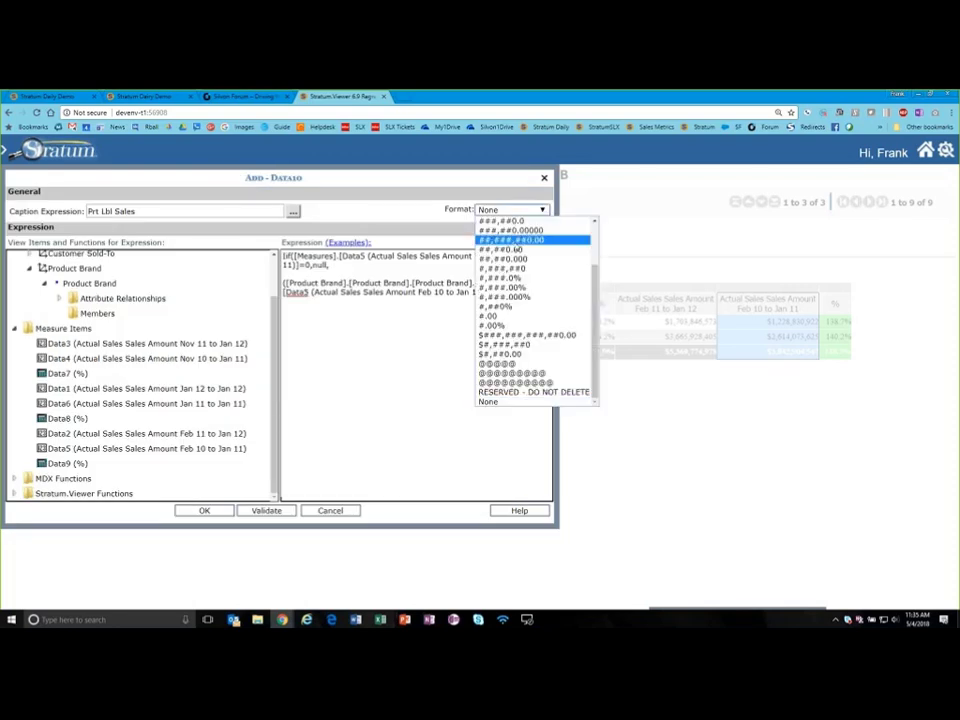
left_click(536, 344)
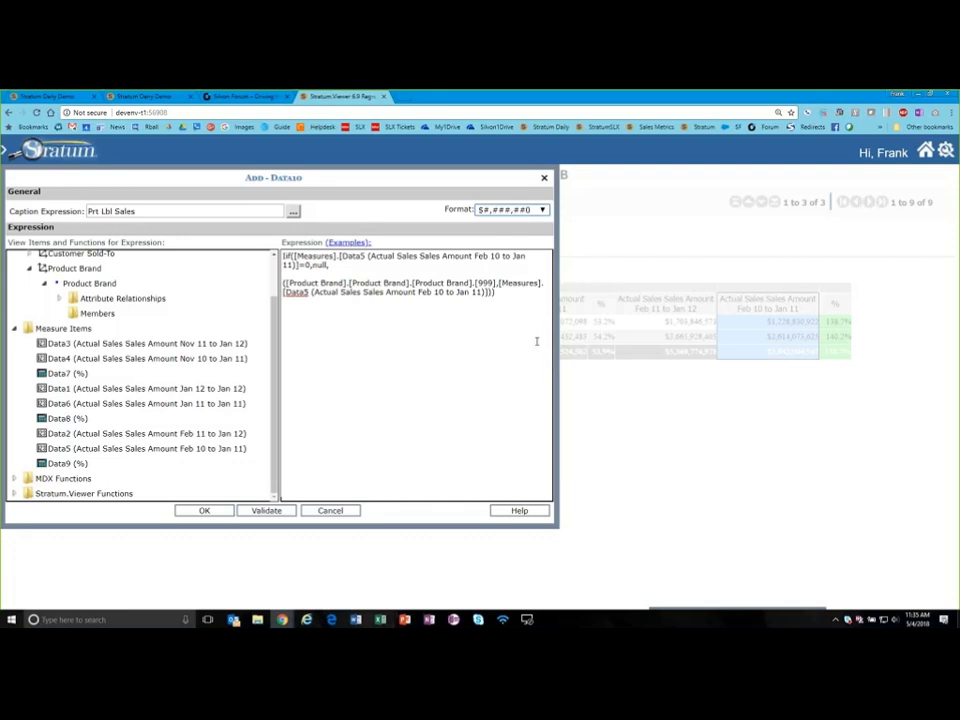
left_click(212, 512)
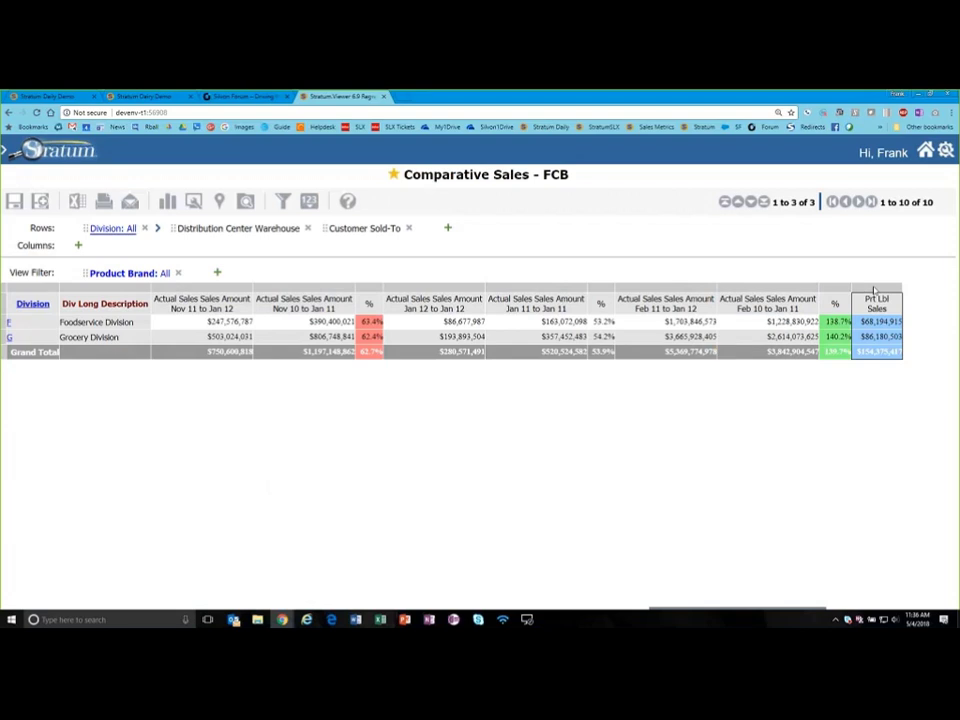
Move the Prt Lbl Sales column so it sits directly after Actual Sales Sales Amount Feb 10 to Jan 11, before the last % column.
left_click_drag(870, 293, 812, 310)
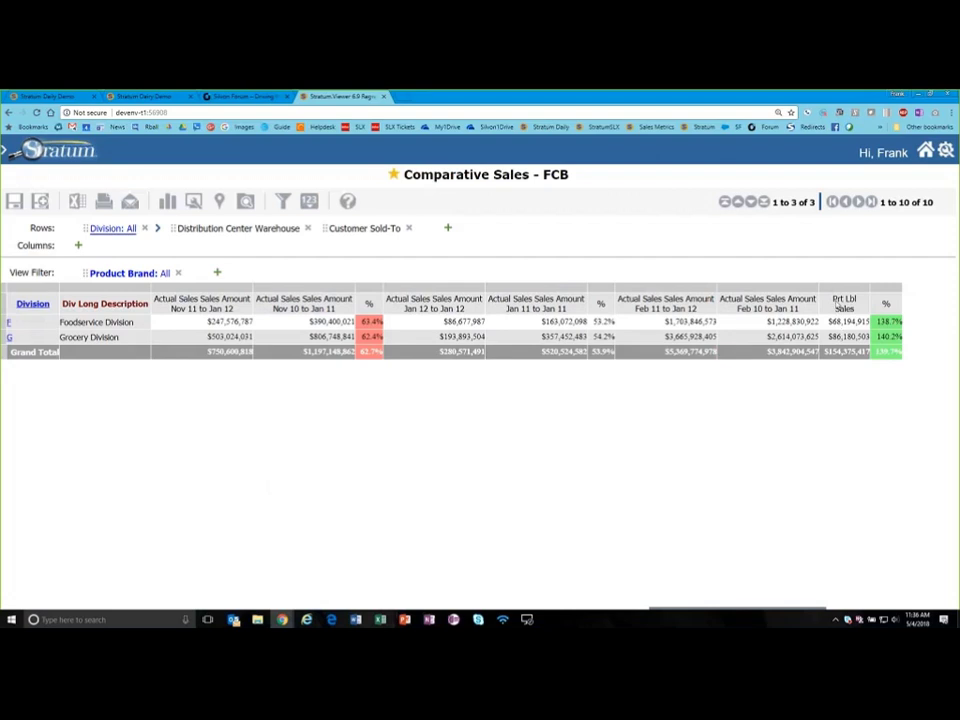
left_click_drag(789, 293, 831, 293)
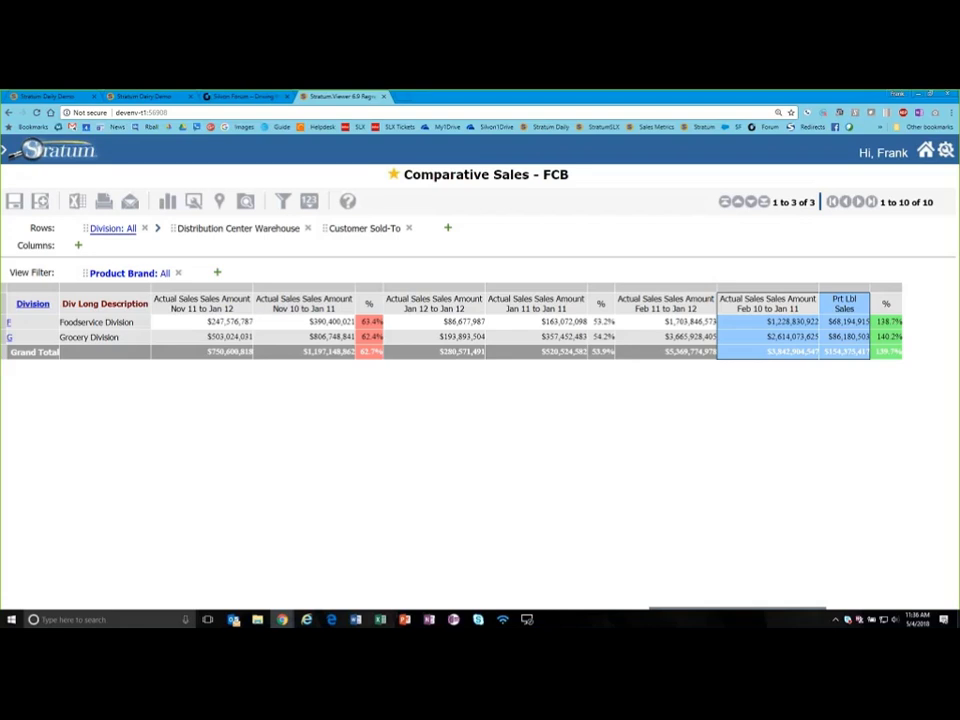
left_click(849, 307)
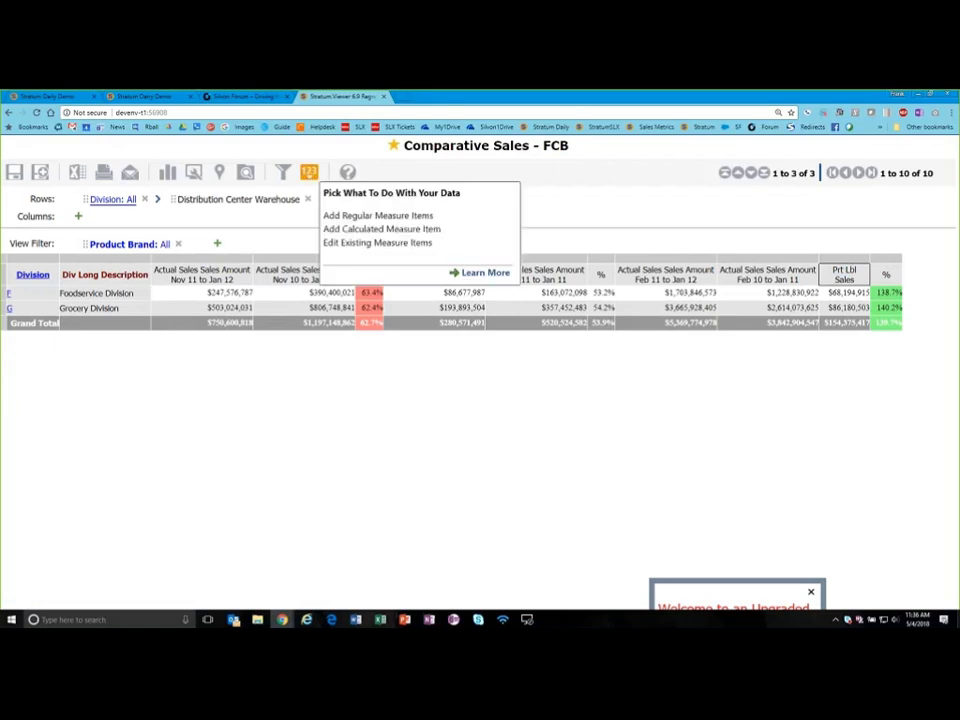
Copy the Prt Lbl Sales measure item and delete the Product Brand 999 and Data5 part after null from the copy's expression.
left_click(358, 243)
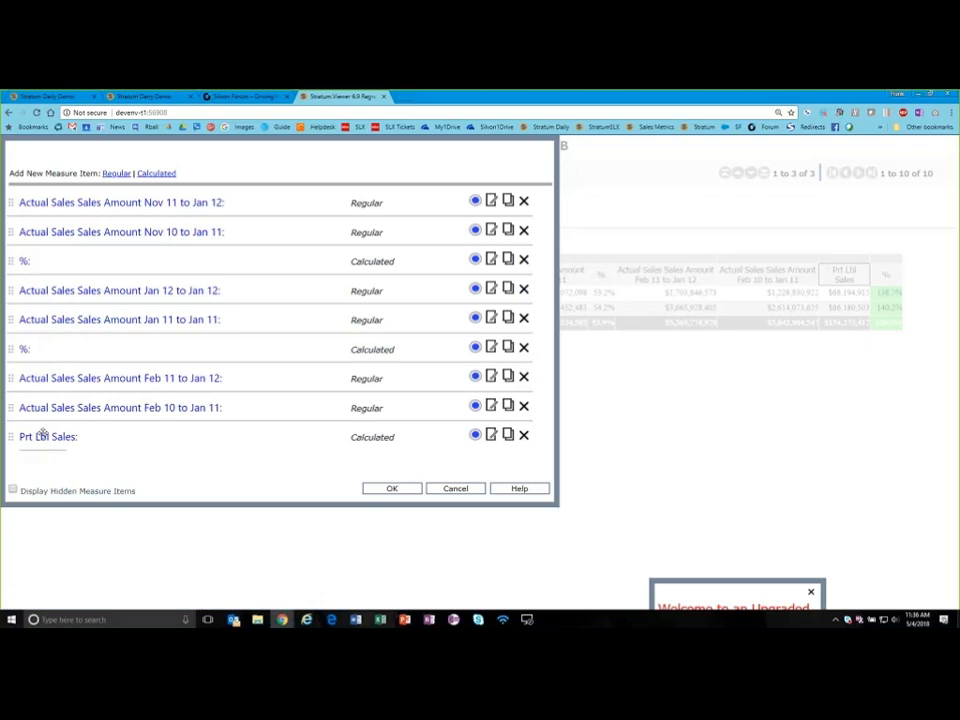
left_click(508, 435)
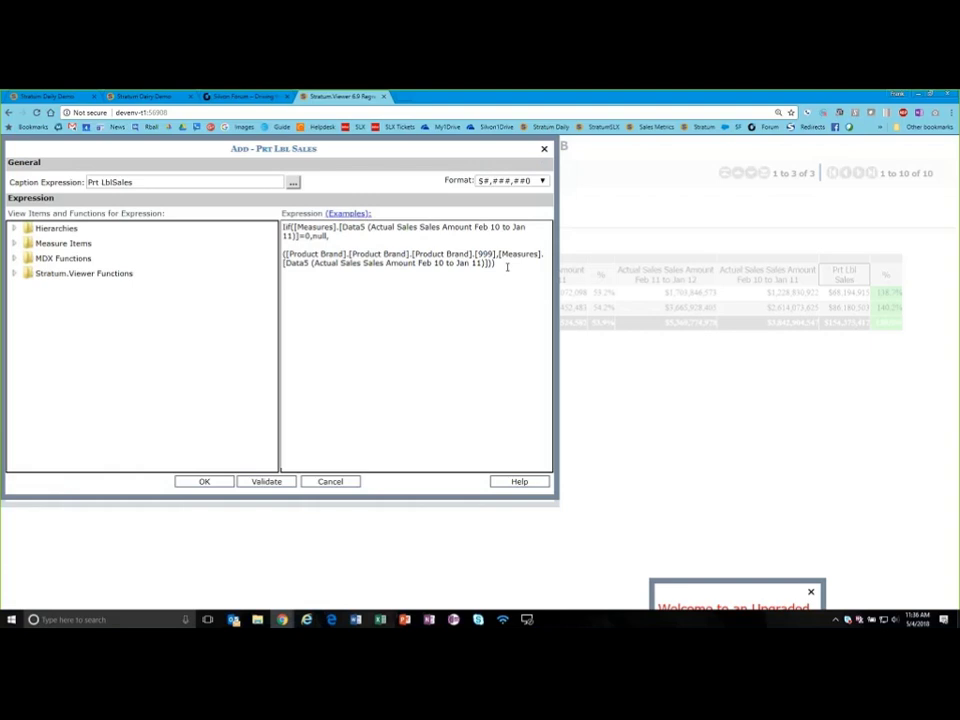
left_click_drag(283, 255, 499, 332)
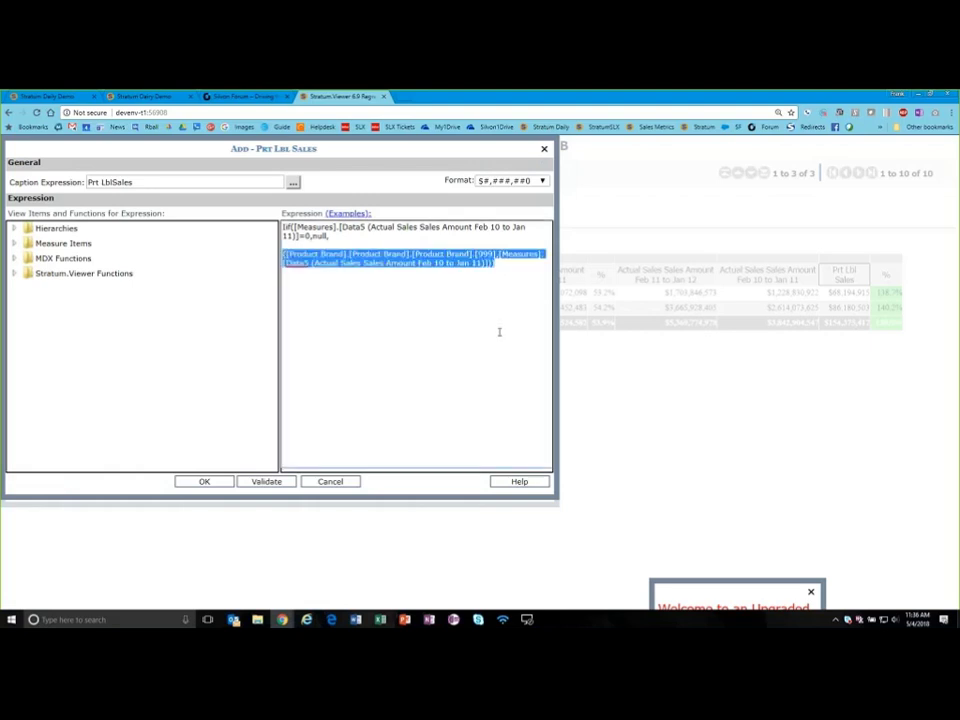
key("Delete")
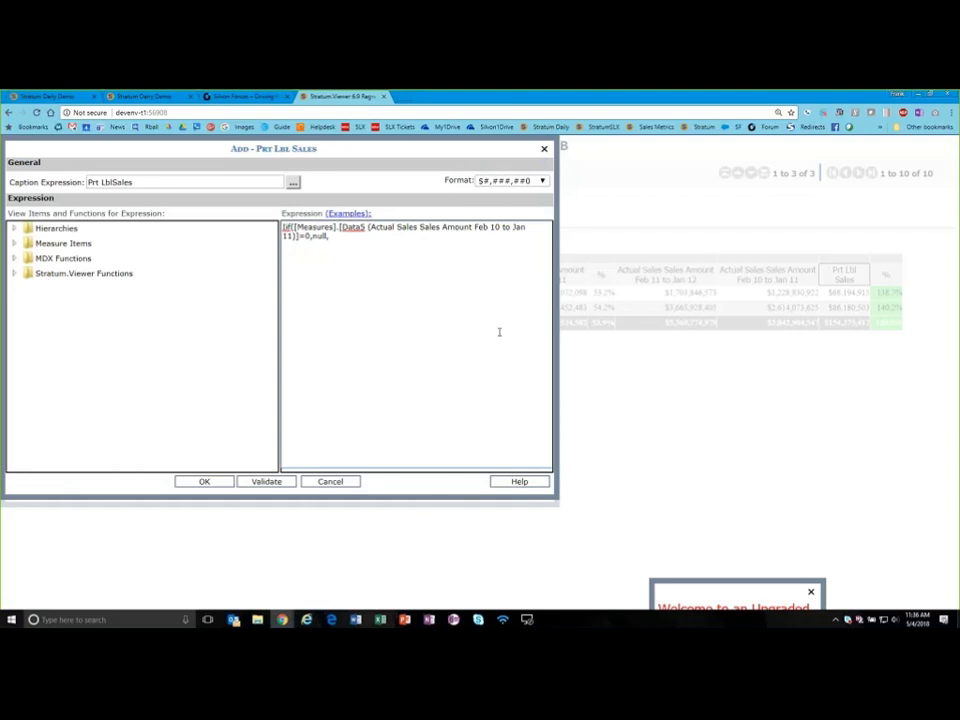
Insert the Product Brand members 006 (Southern Sweet) and 999 (Private Label) into the expression from the member list.
left_click(14, 228)
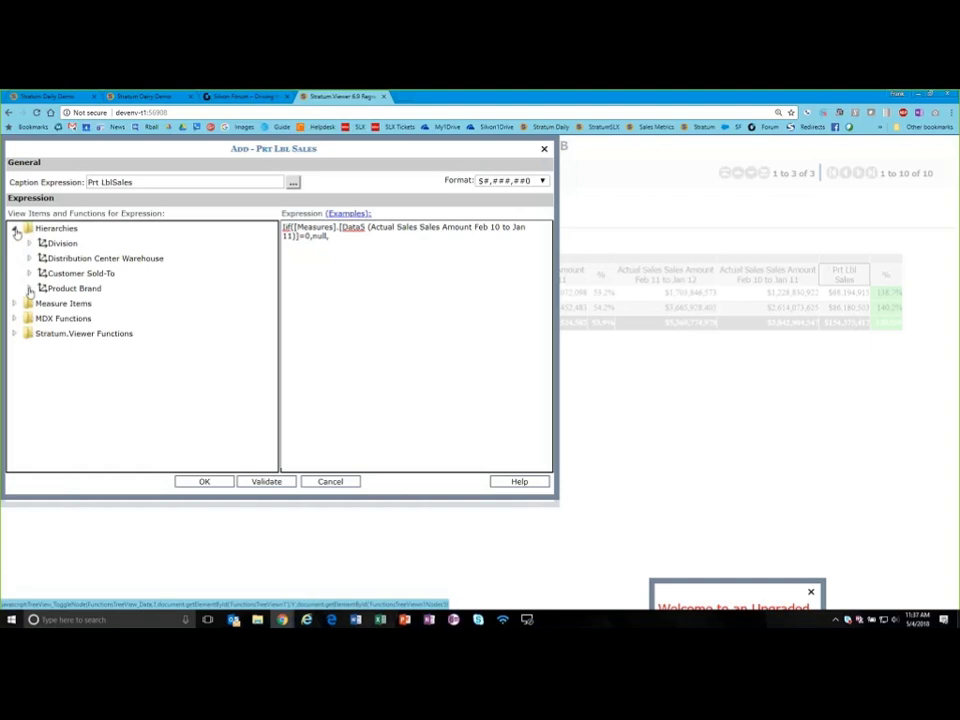
left_click(30, 288)
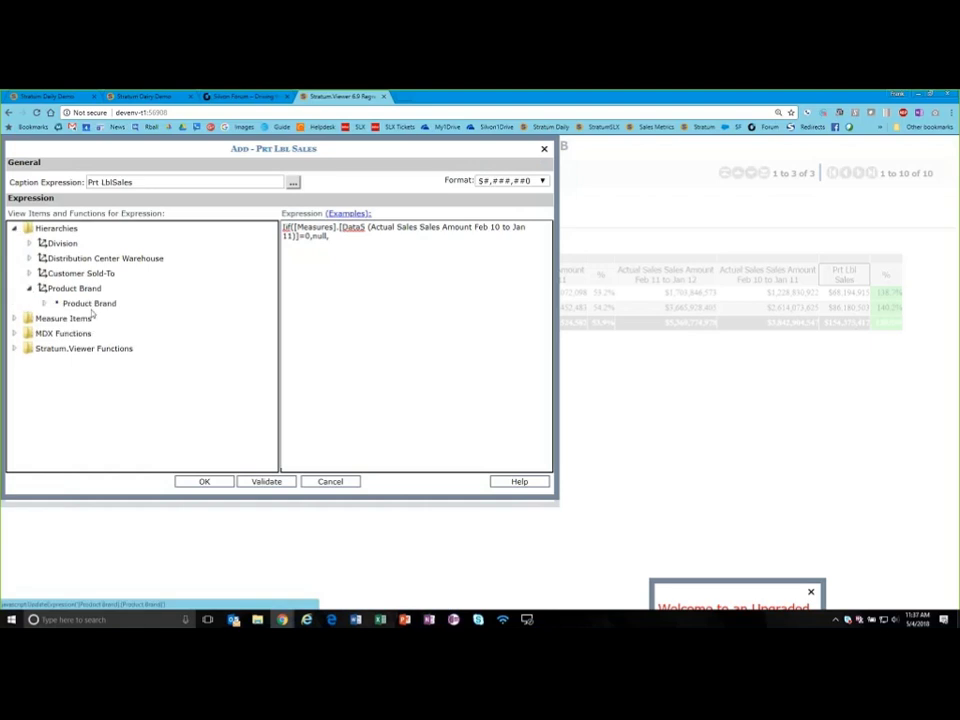
left_click(43, 303)
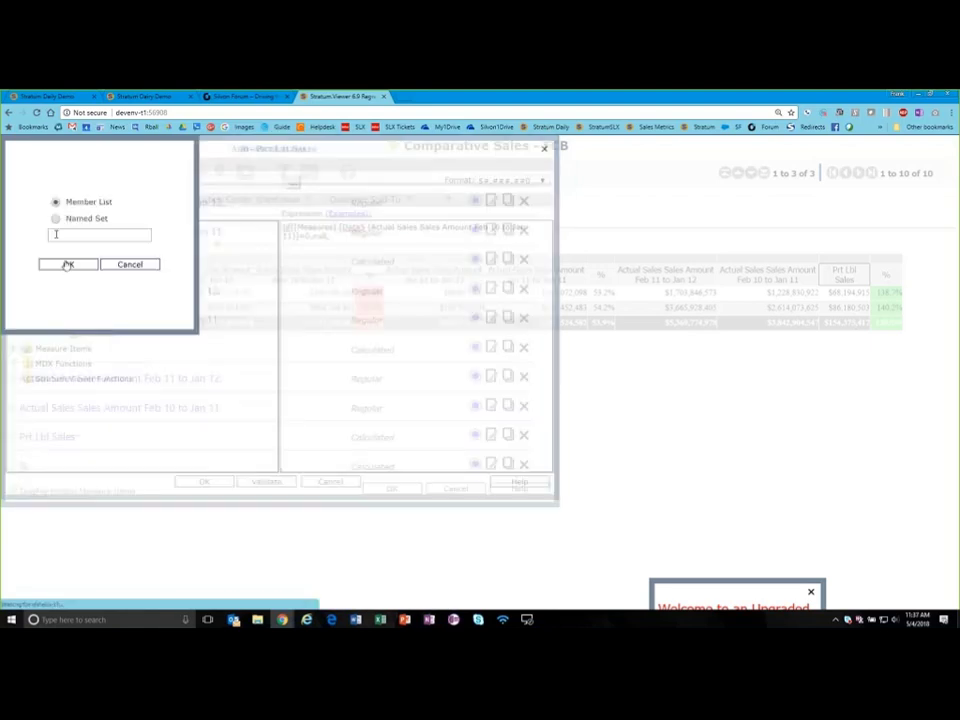
left_click(66, 262)
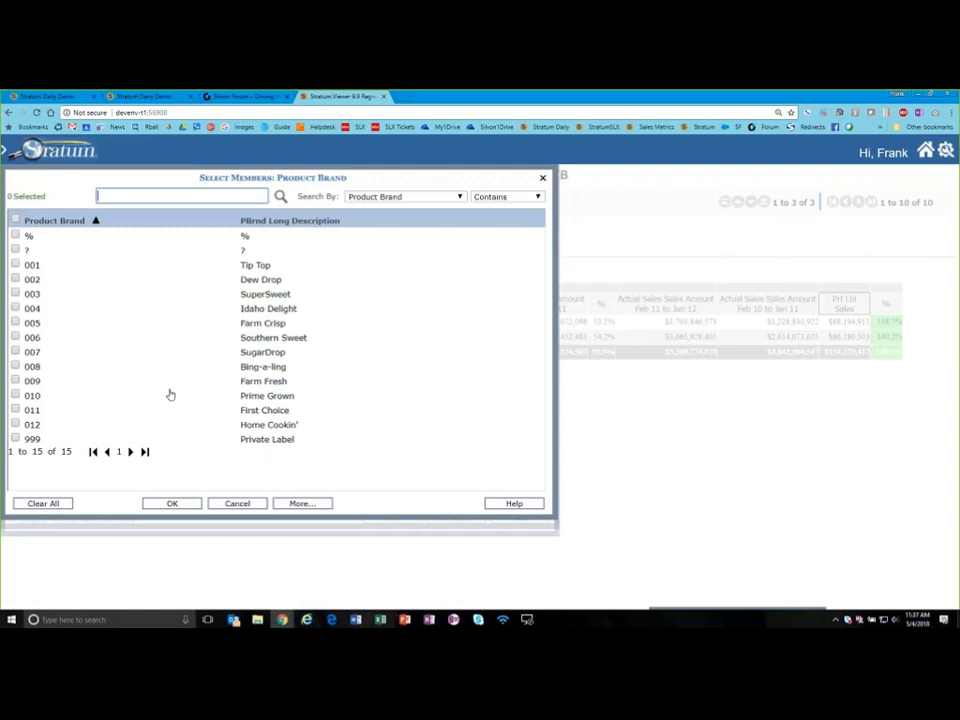
left_click(279, 440)
left_click(294, 340)
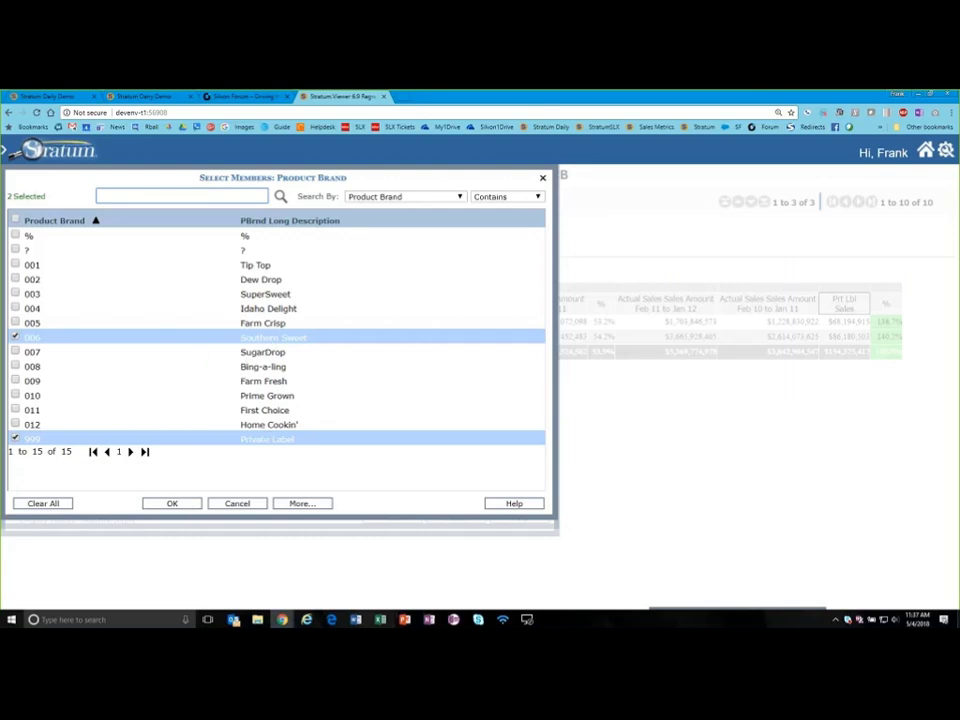
left_click(188, 506)
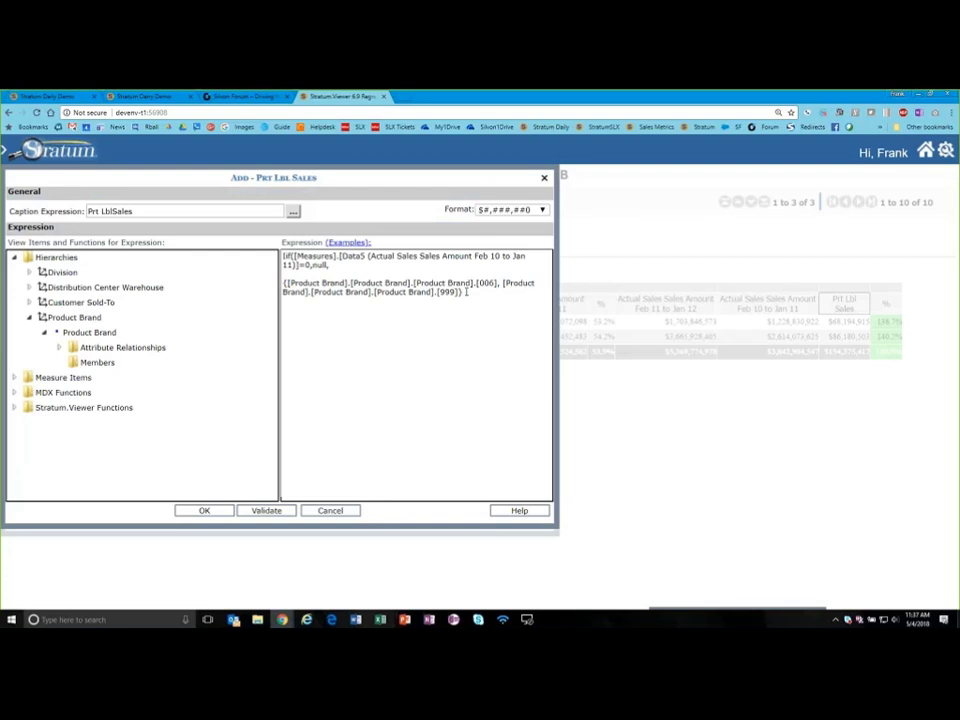
Append a comma and the measure item Data5 (Actual Sales Sales Amount Feb 10 to Jan 11) after the Product Brand member set.
left_click(283, 285)
left_click(469, 295)
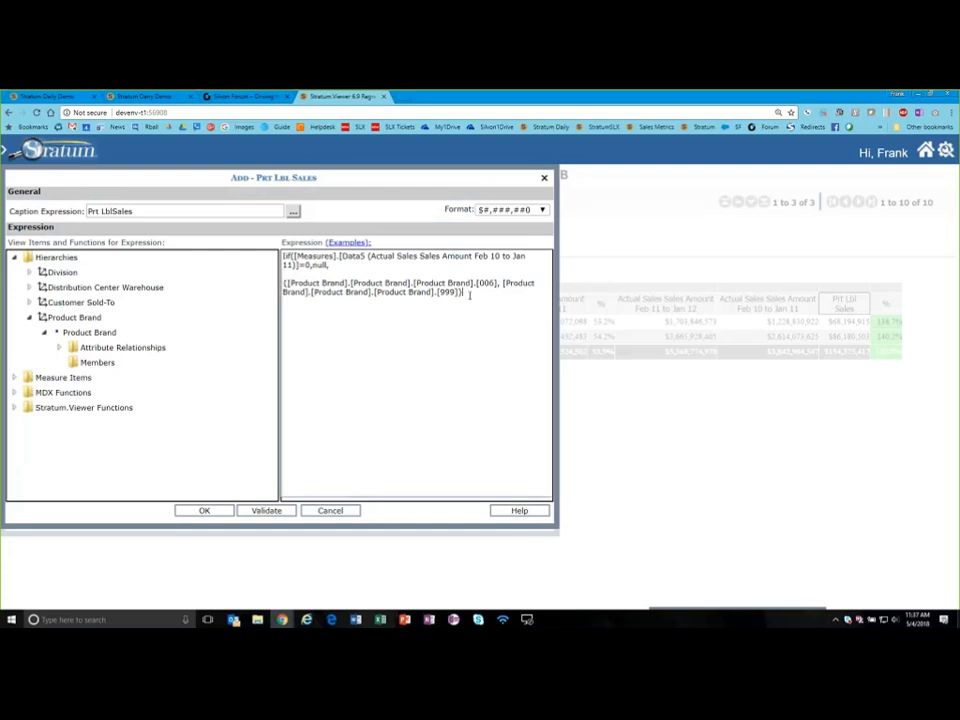
type(",")
left_click(14, 257)
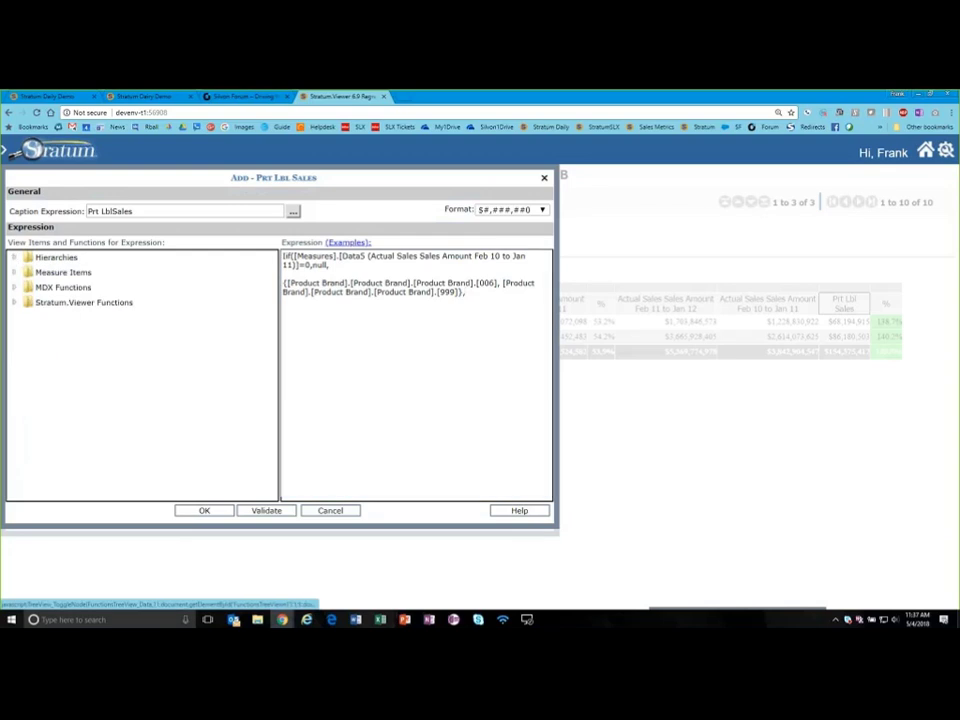
left_click(88, 273)
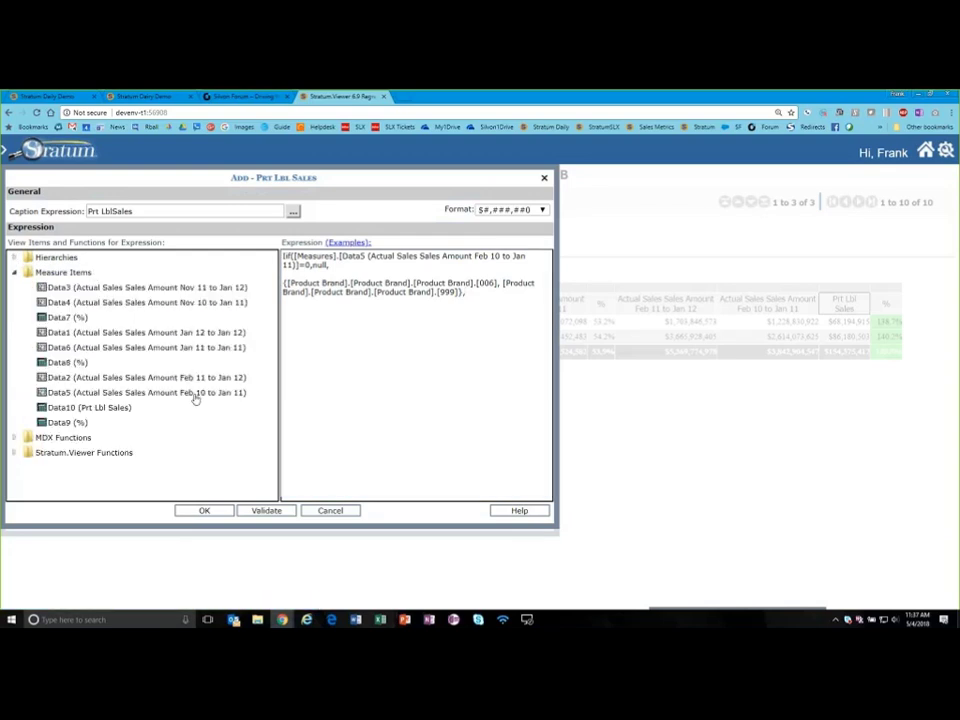
left_click(87, 393)
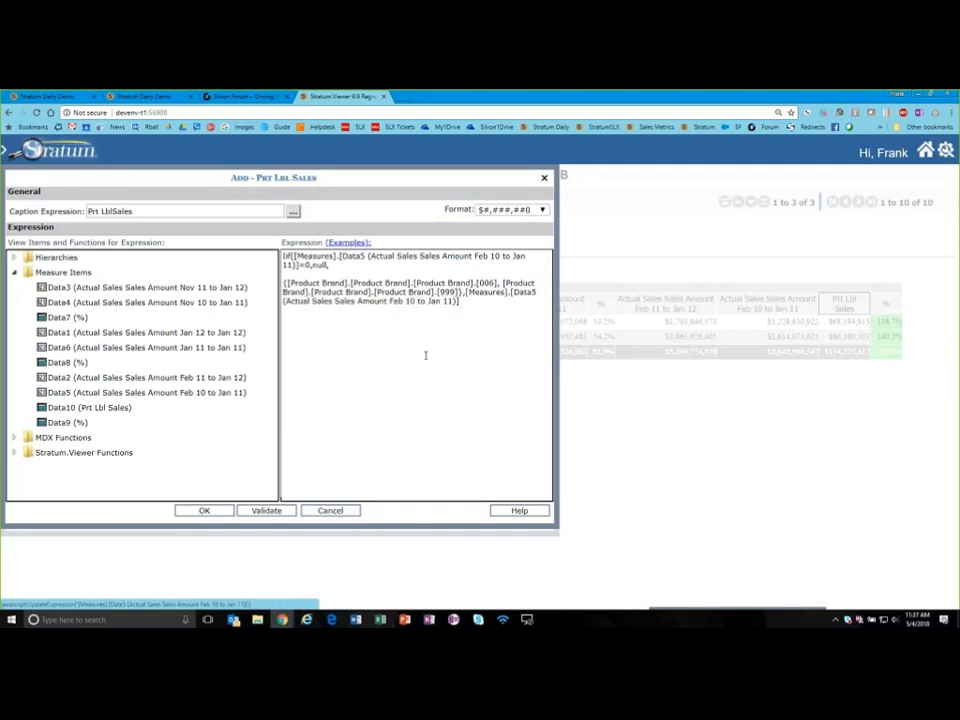
Wrap the member set and Data5 in a Sum function and close the Iif expression with a final parenthesis.
left_click(481, 301)
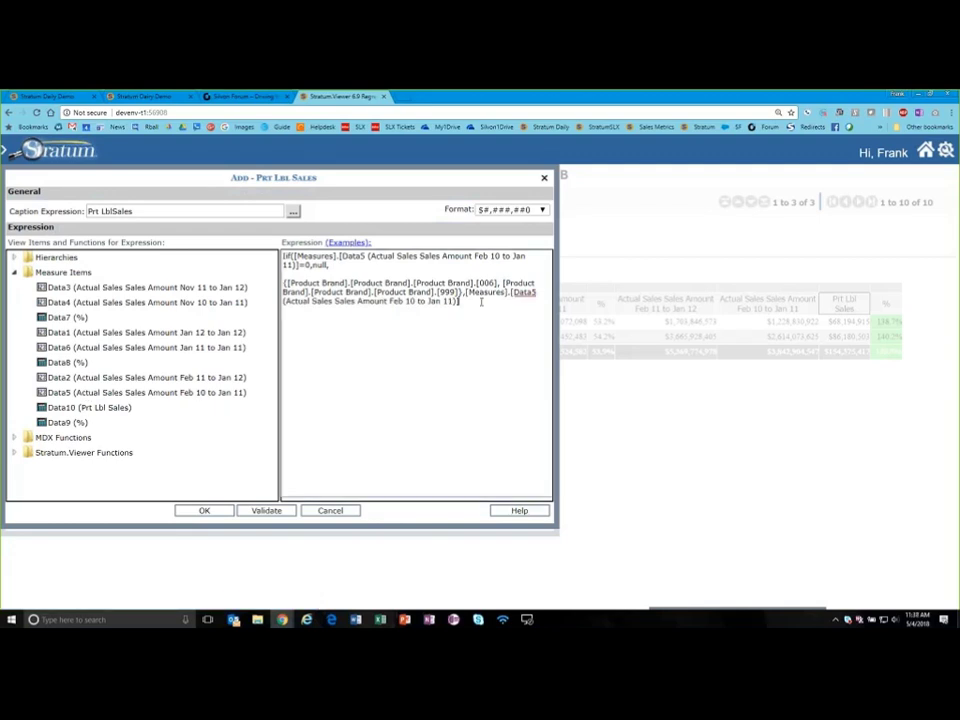
type(")")
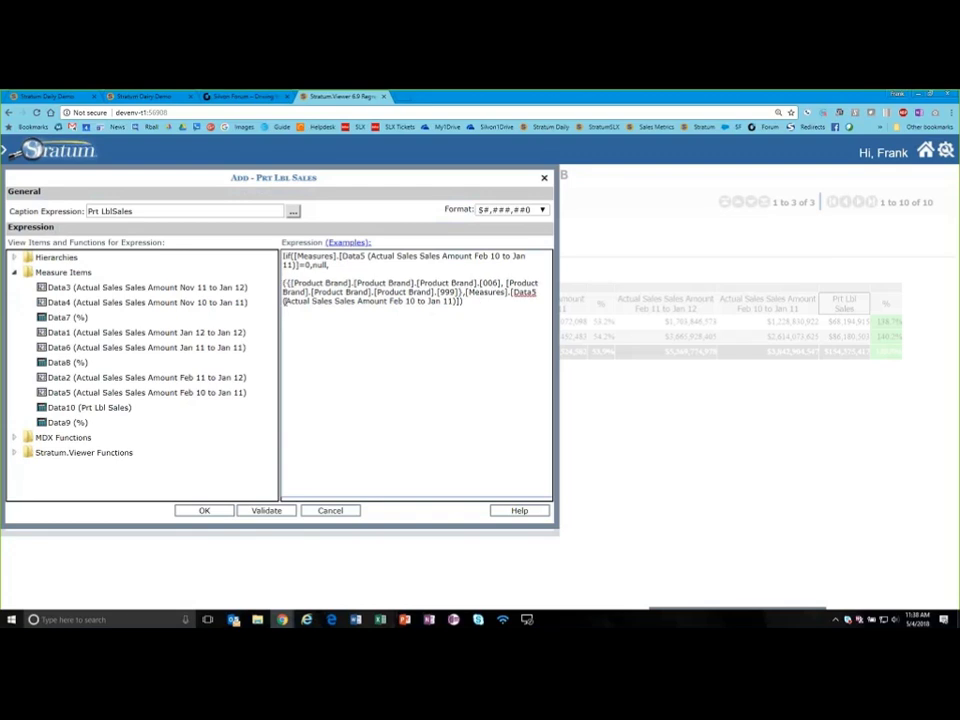
type("(Su")
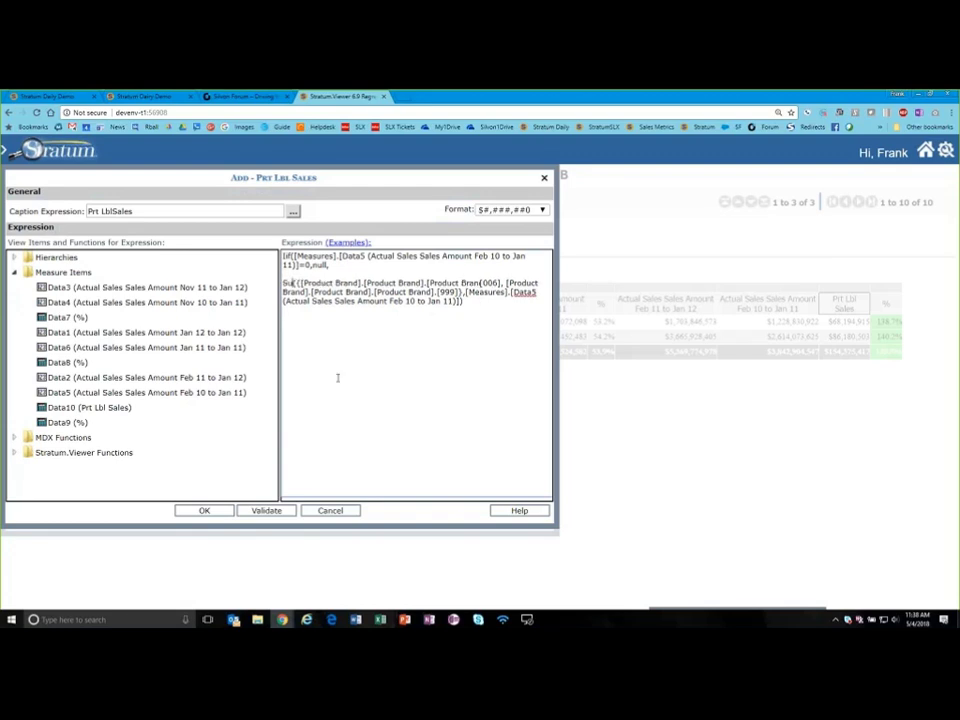
type("m")
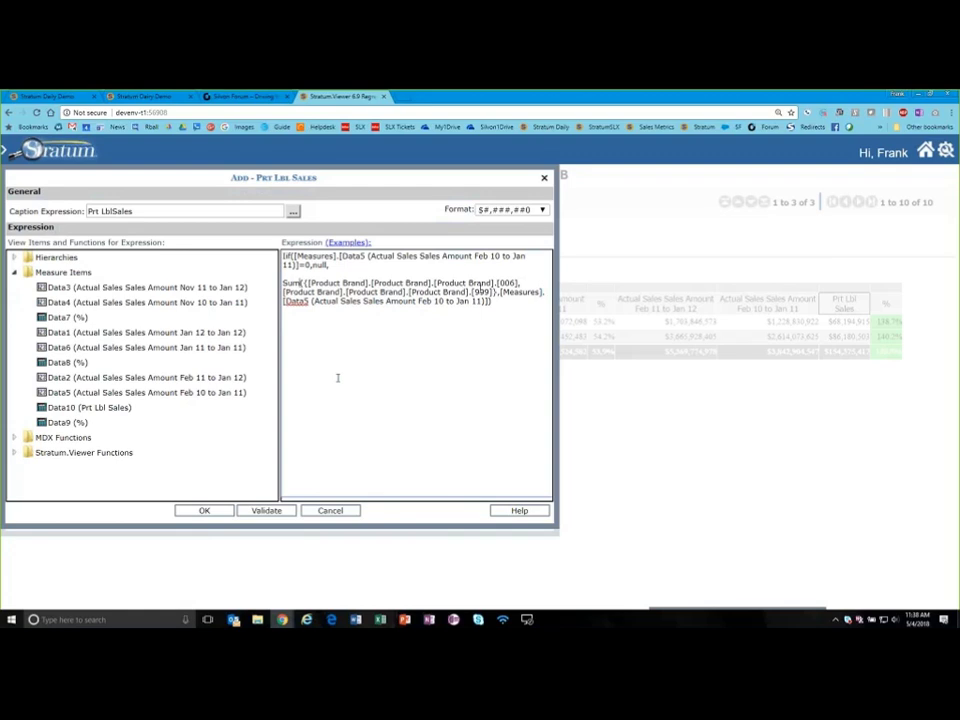
mouse_move(495, 284)
left_mouse_down()
mouse_move(519, 284)
mouse_move(495, 292)
left_mouse_up()
left_click(474, 292)
left_click(501, 303)
type(")")
Change the copied measure's caption to Prt Swt Sales, replacing Lbl with Swt.
left_click(208, 513)
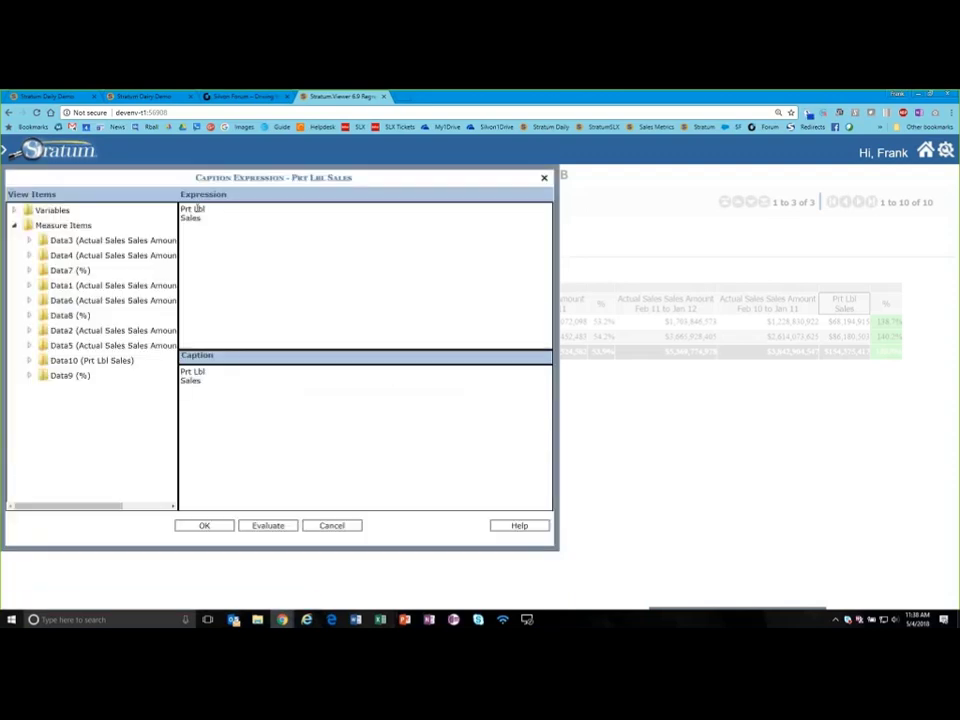
double_click(198, 208)
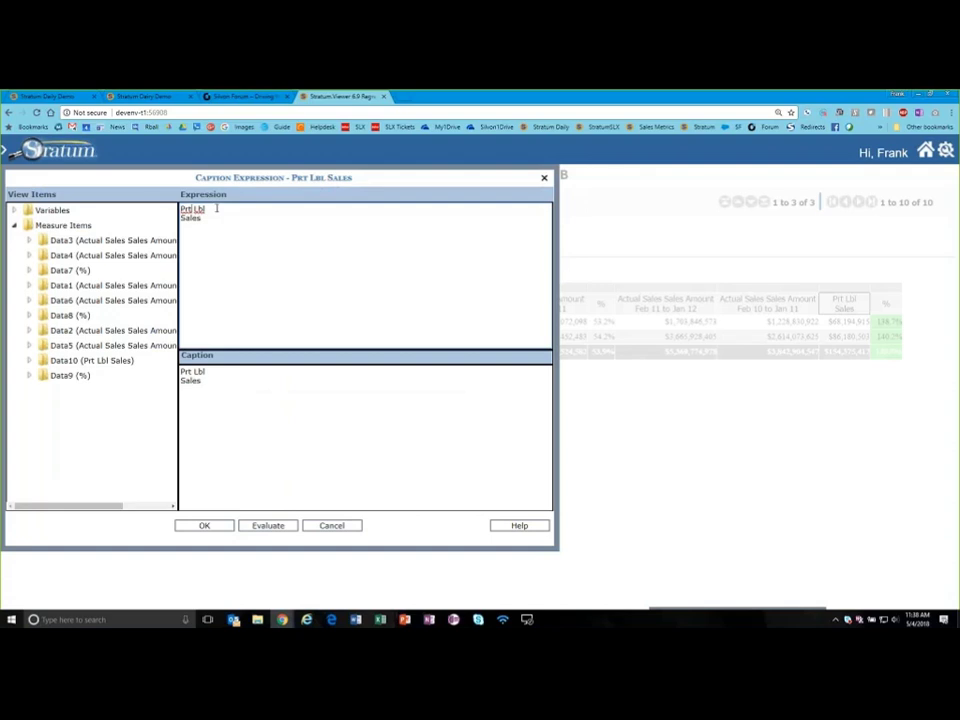
type("Swt")
left_click(205, 526)
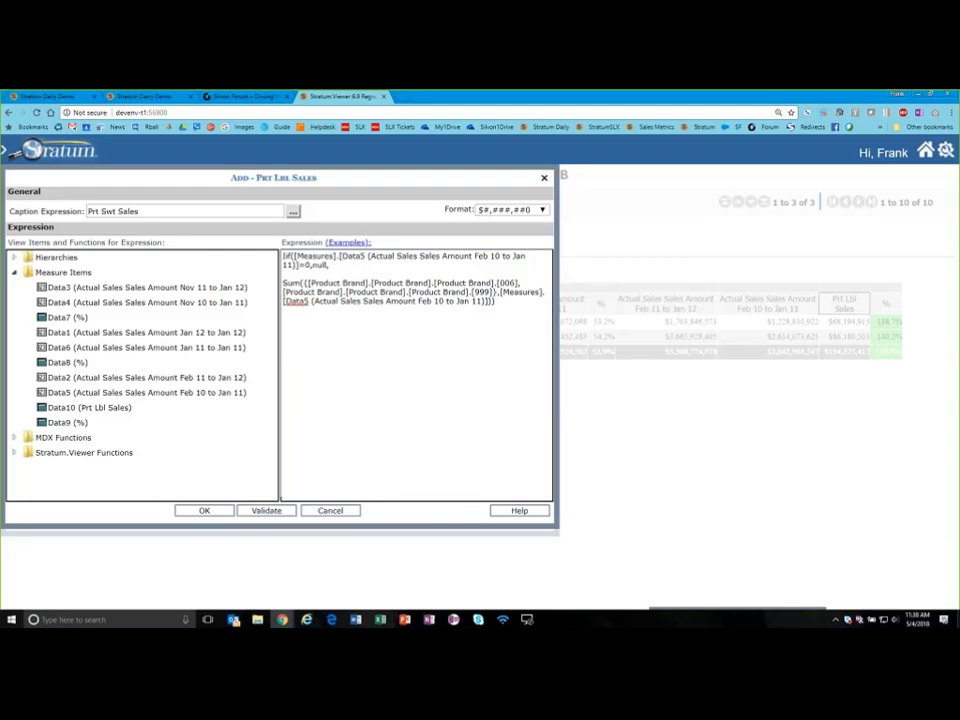
Save the Prt Swt Sales measure, apply the measure items to the view and highlight the new column.
left_click(223, 513)
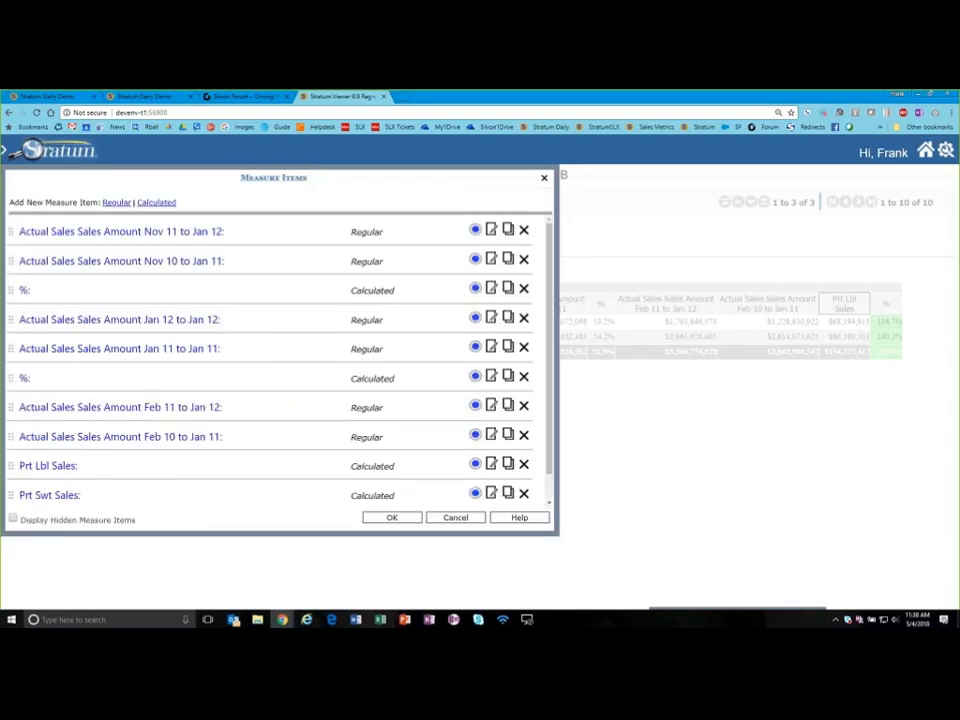
left_click(396, 517)
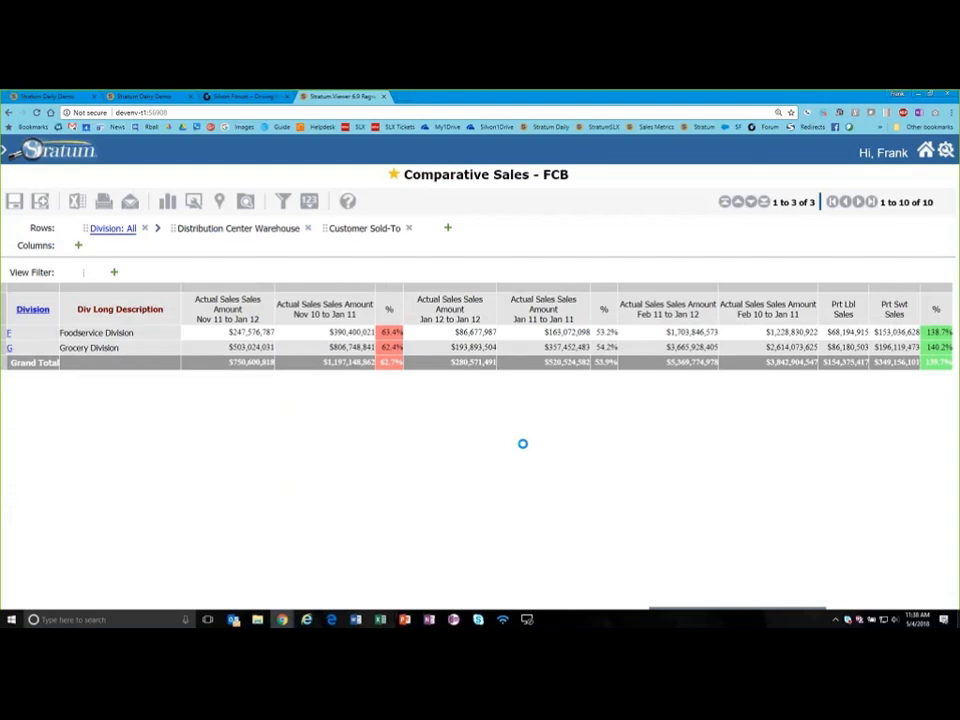
left_click(897, 295)
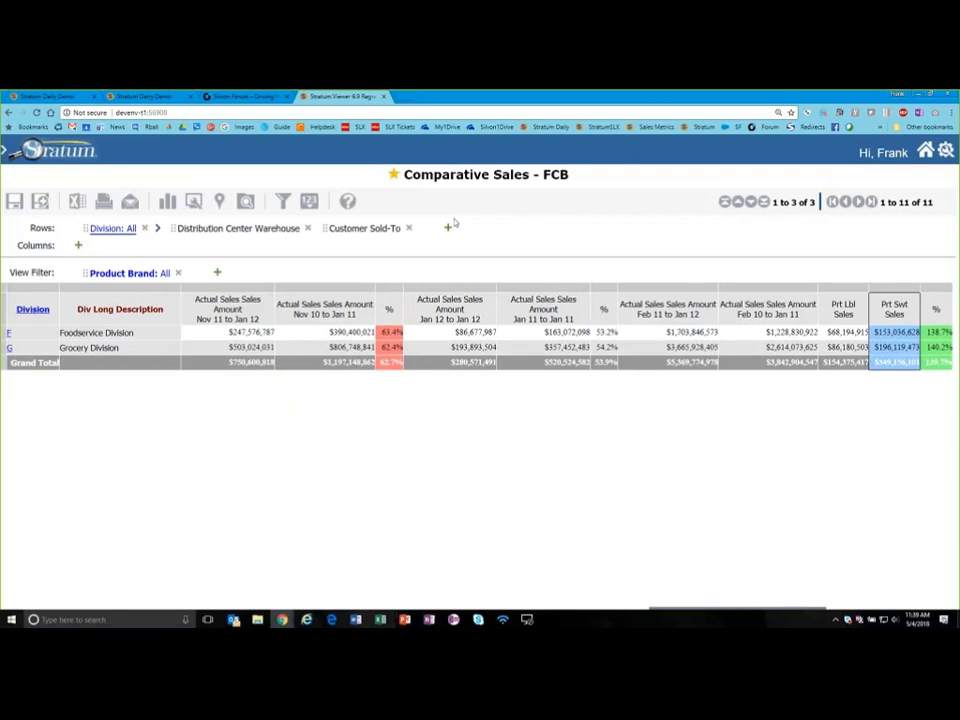
Switch to the Silvon Forum and look through its web address, topic search box and list of forums.
left_click(251, 97)
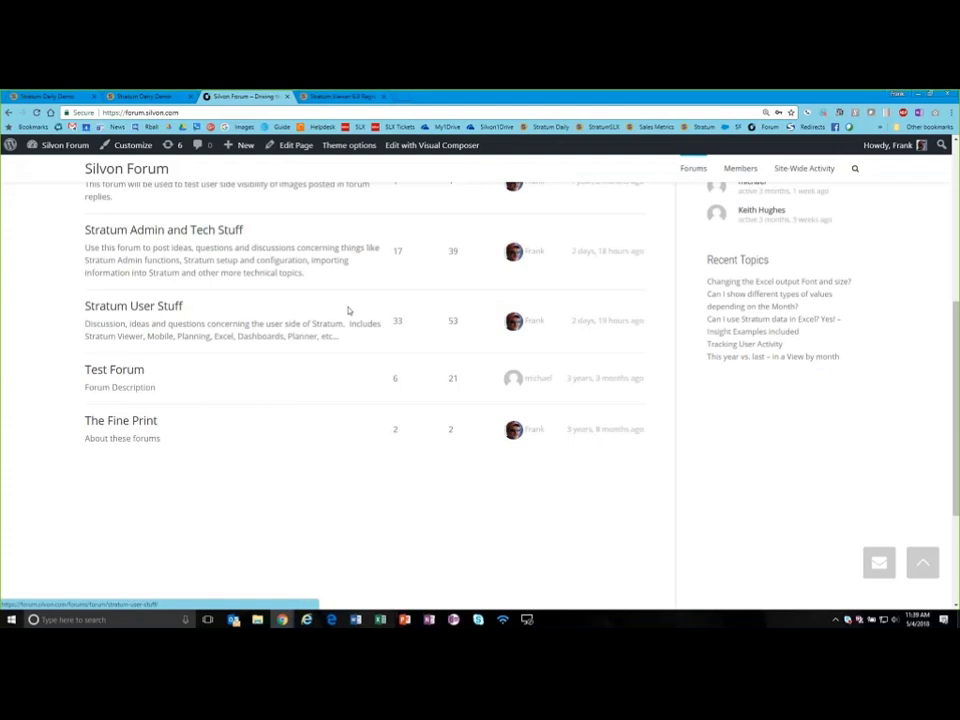
scroll(354, 294, "up", 3)
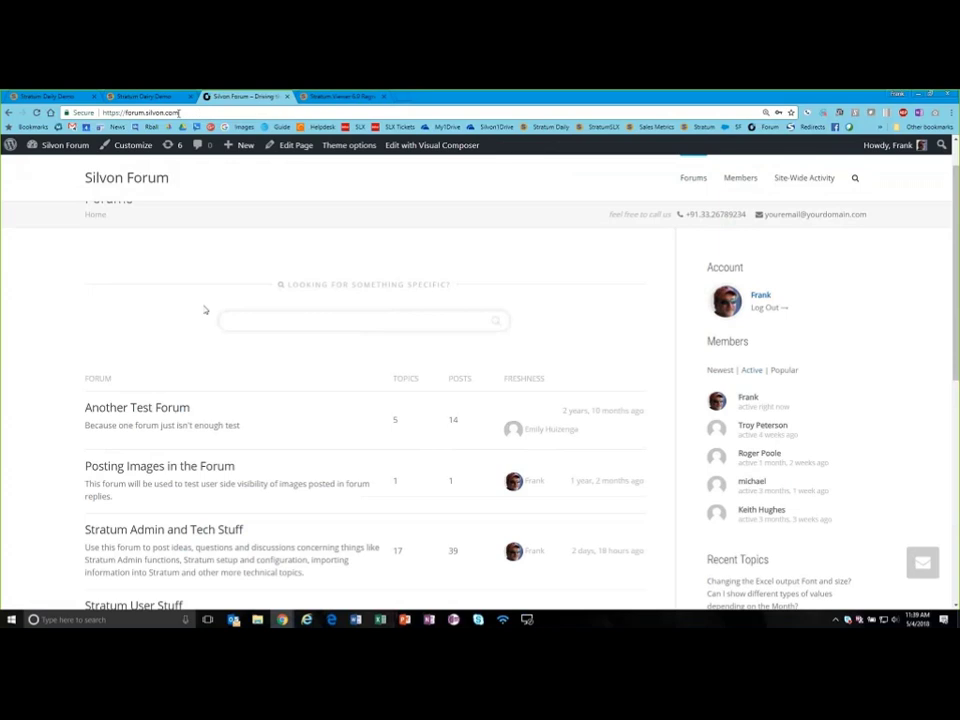
scroll(206, 308, "up", 1)
scroll(102, 149, "down", 2)
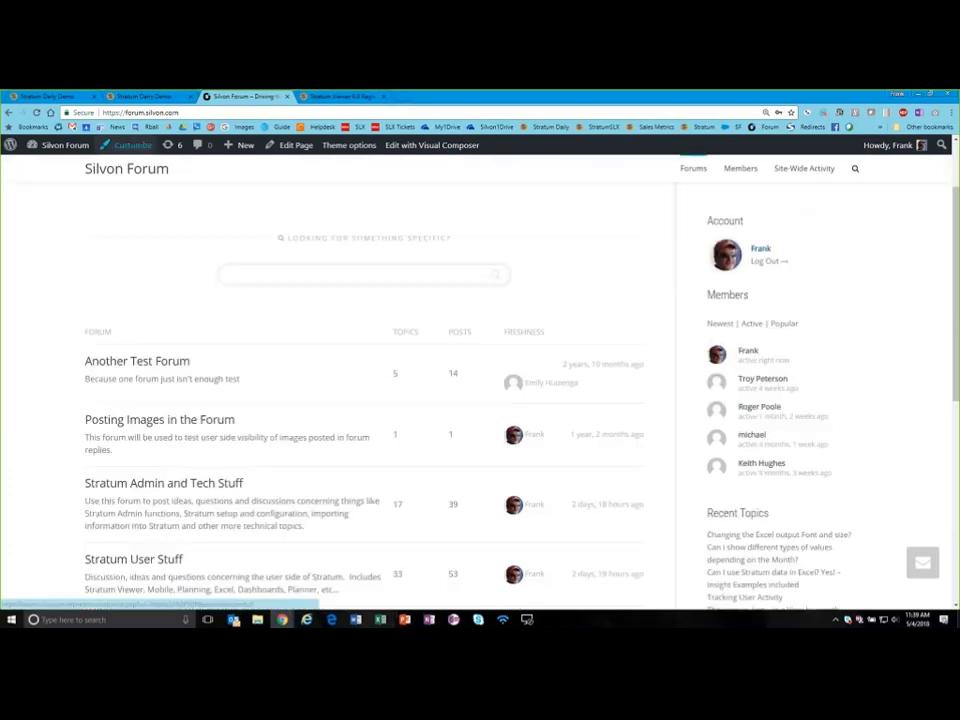
Go to the home page of the Stratum Daily Demo and open the Customer Forum from there.
left_click(40, 96)
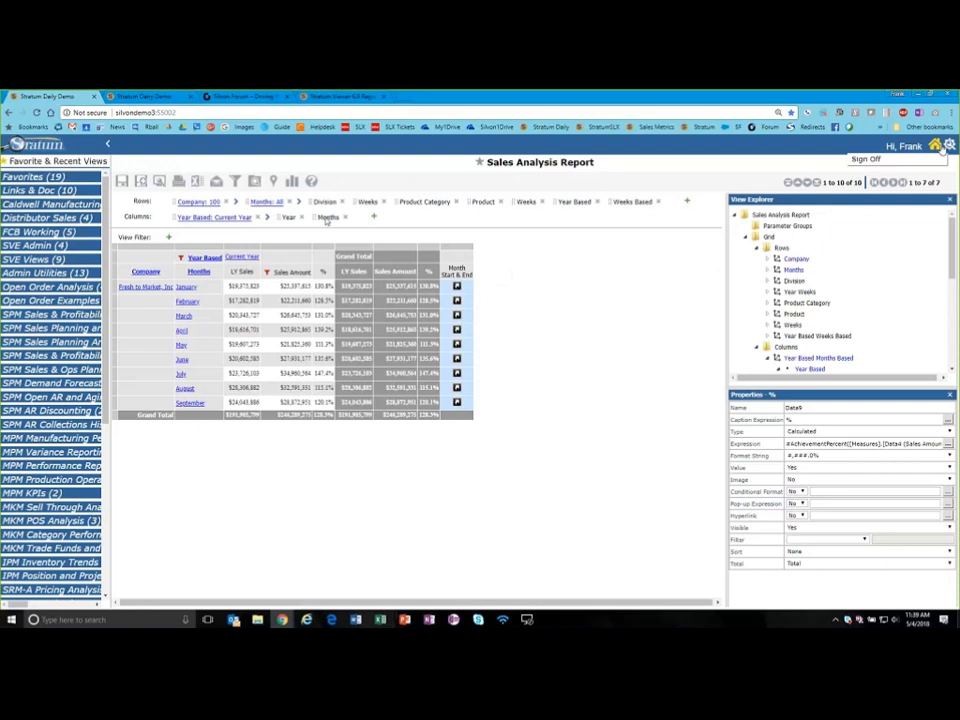
left_click(936, 146)
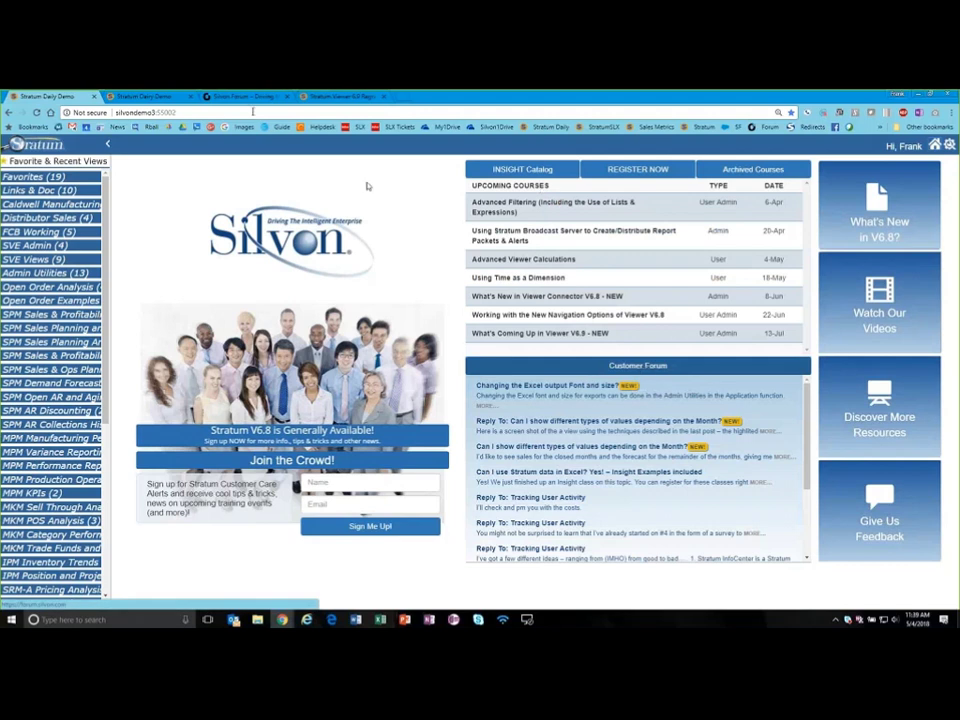
left_click(637, 369)
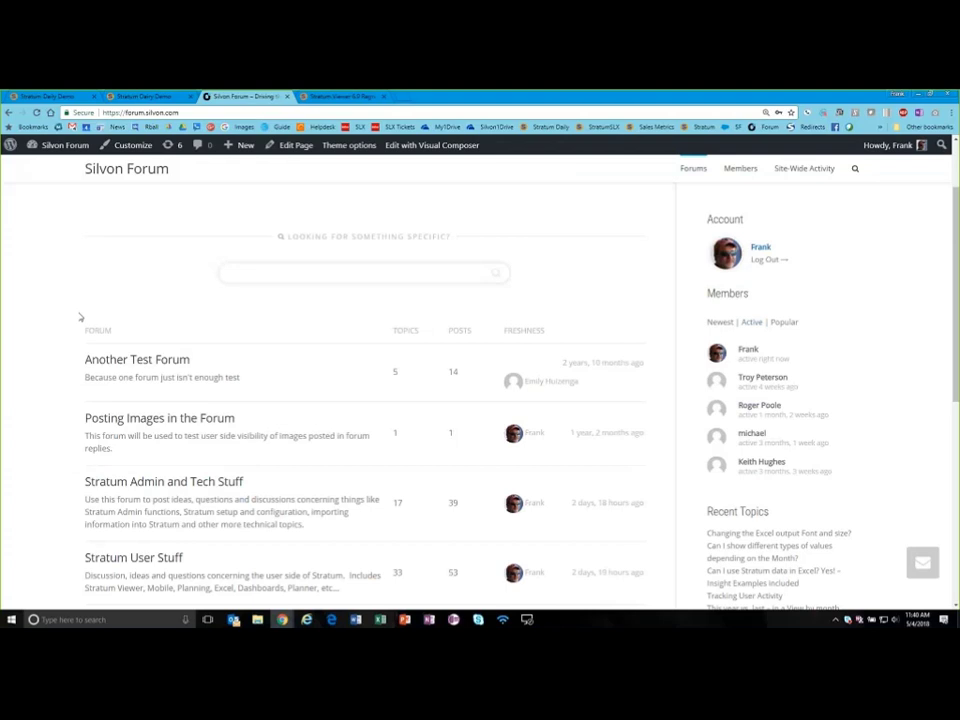
Search the Stratum User Stuff forum for monday and open the topic "It's Monday and yesterday is Friday".
left_click(133, 557)
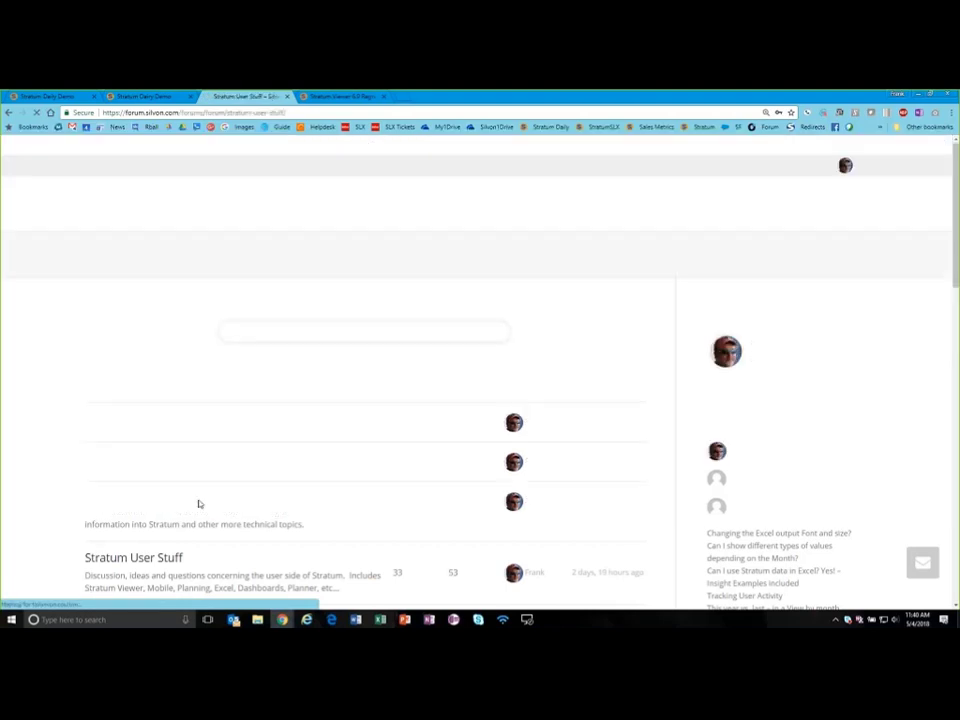
left_click(247, 332)
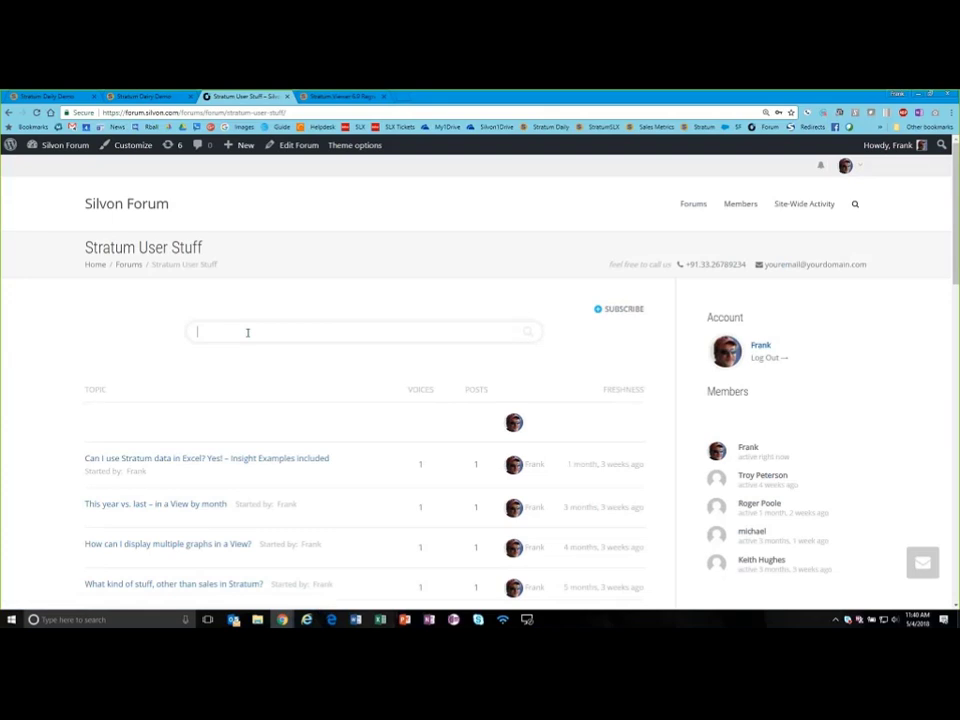
type("monday")
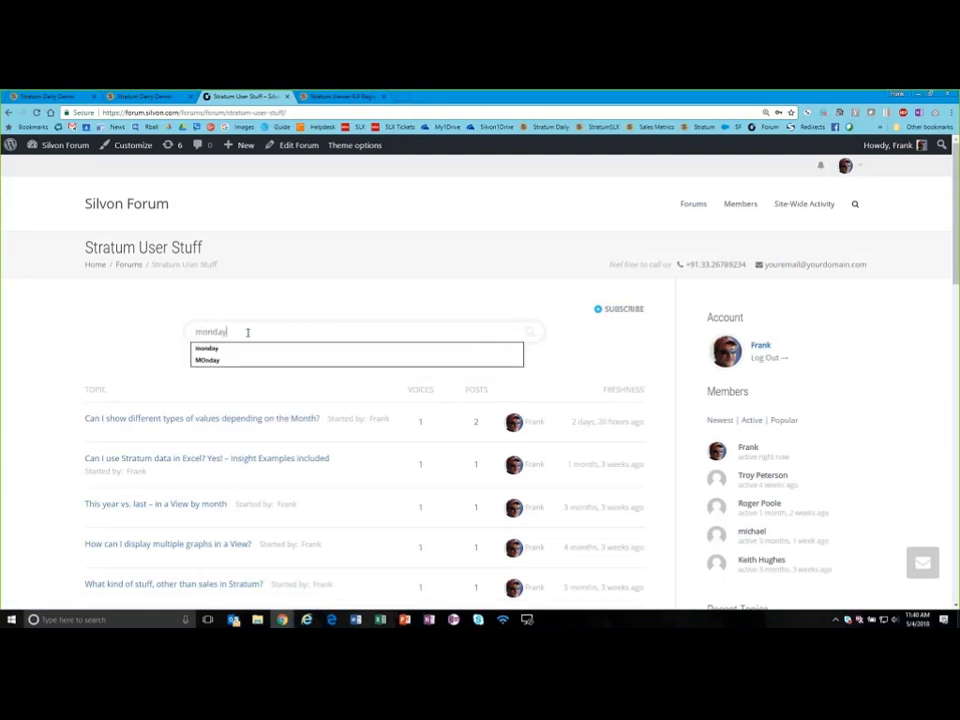
key("Return")
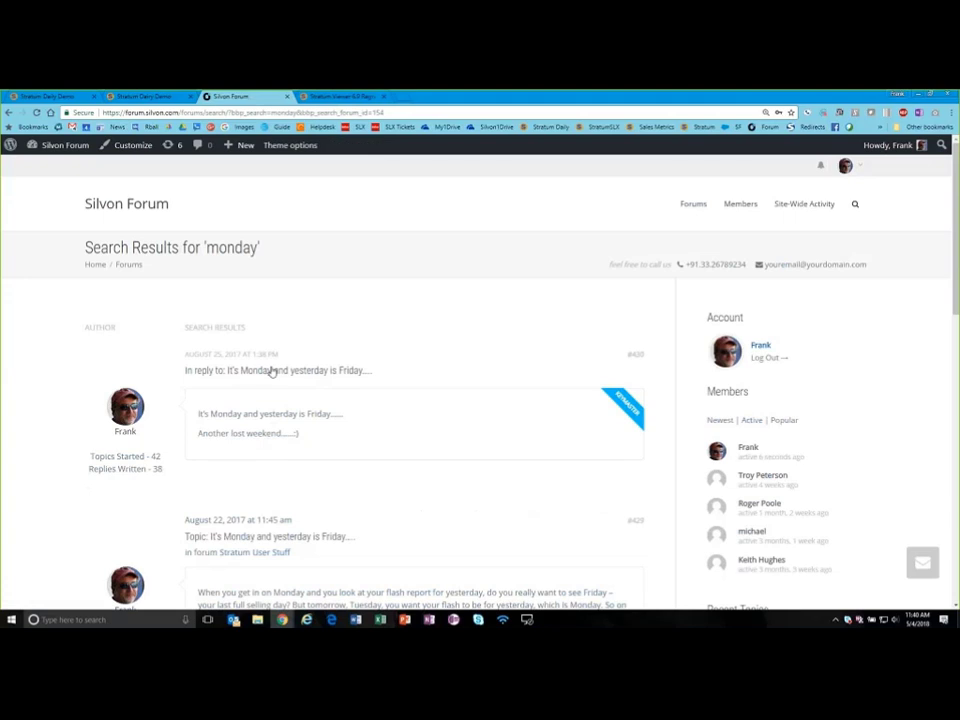
scroll(343, 336, "down", 1)
scroll(343, 336, "down", 3)
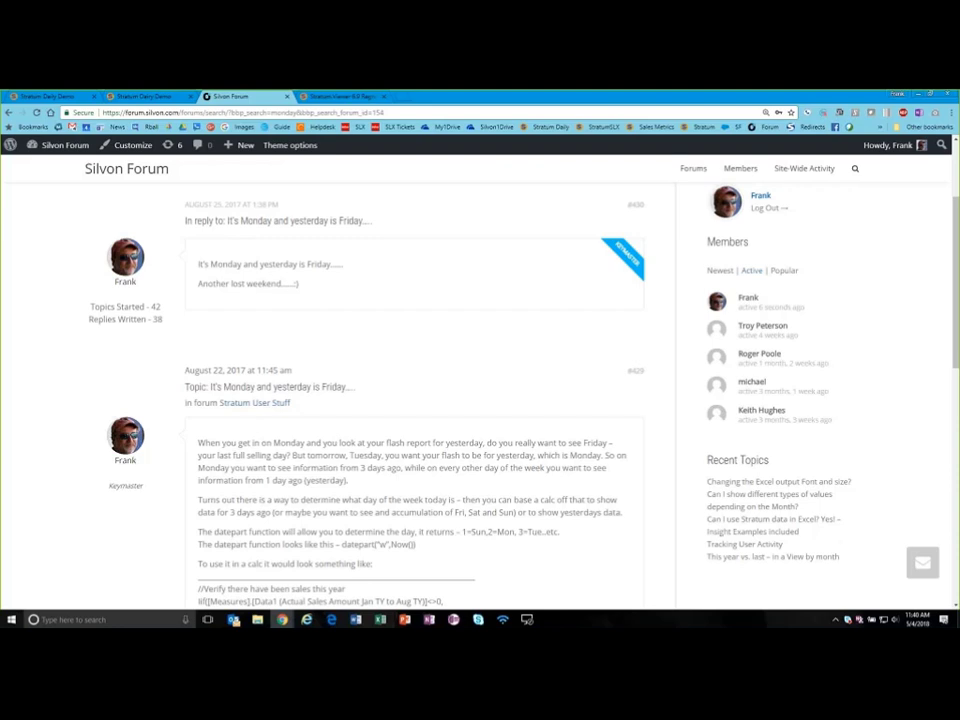
left_click(291, 390)
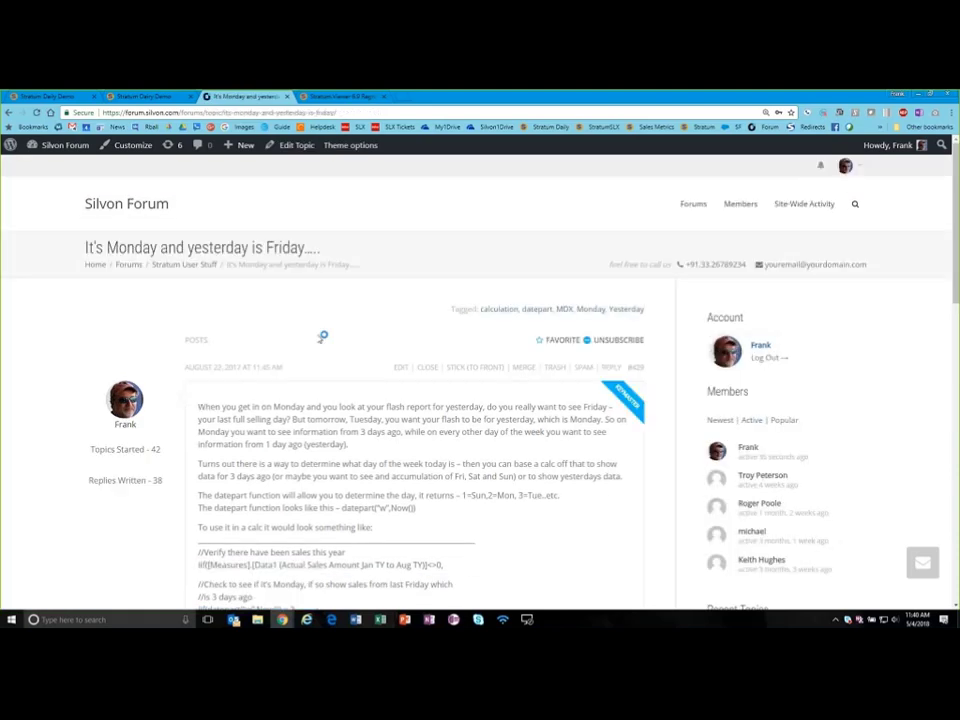
Highlight the datepart("w",Now()) function in the post, enlarge the page and highlight the weekday numbers the function returns.
scroll(330, 338, "down", 2)
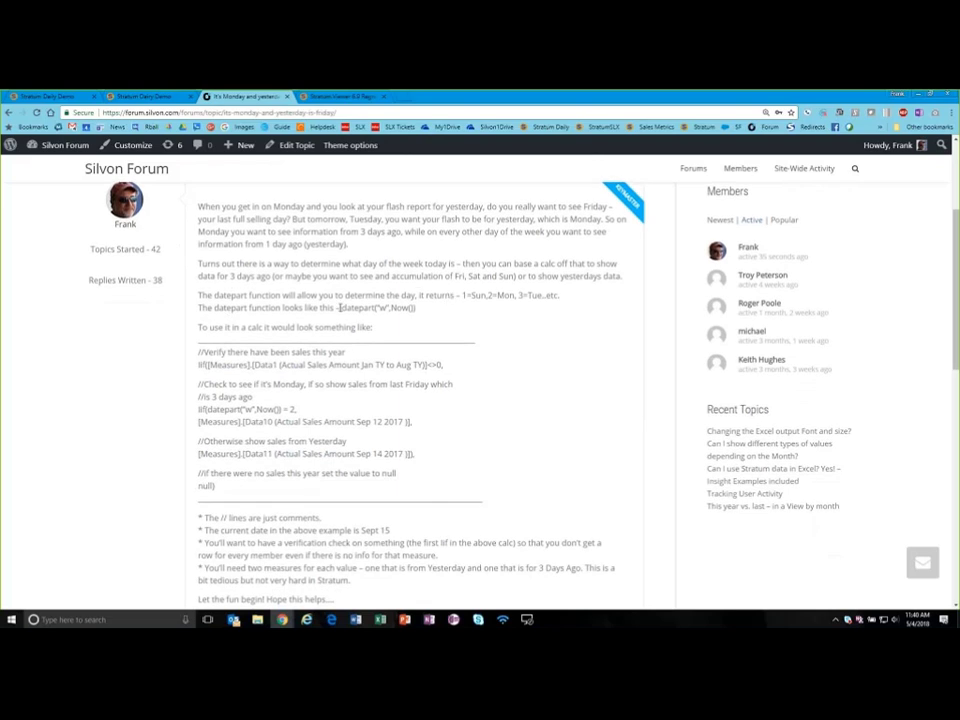
left_click_drag(340, 309, 422, 312)
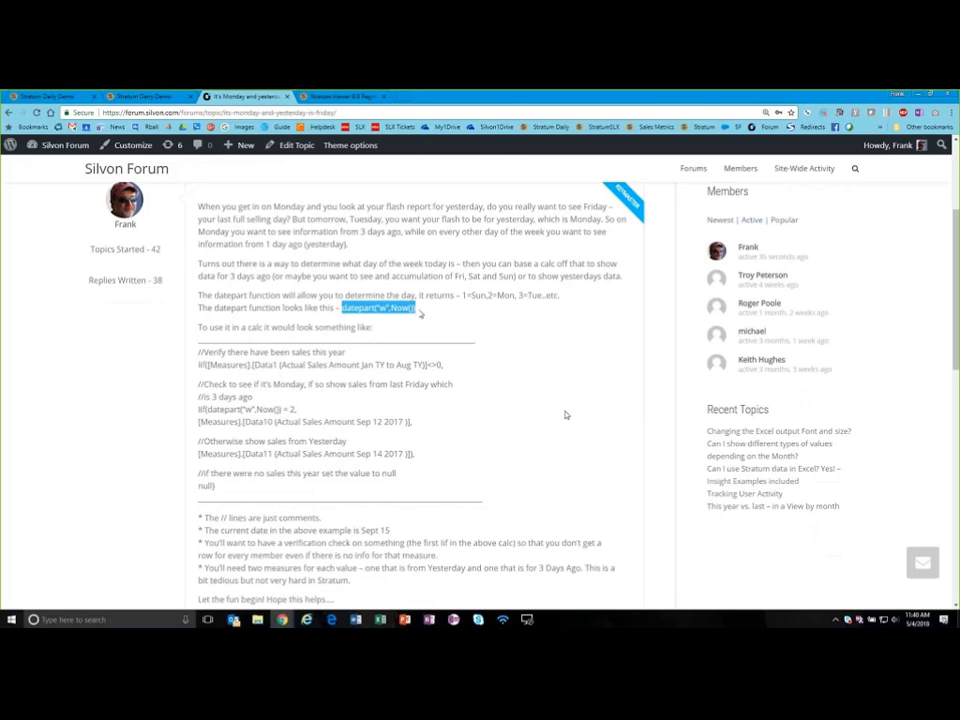
key("ctrl+plus")
key("ctrl+plus")
key("ctrl+plus")
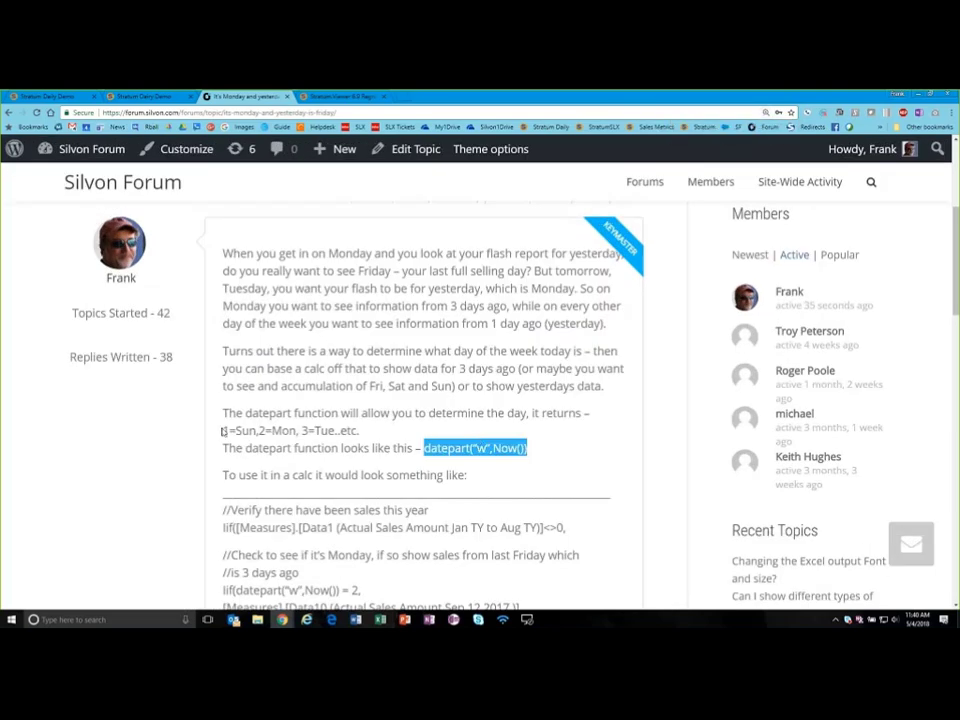
left_click_drag(224, 430, 369, 438)
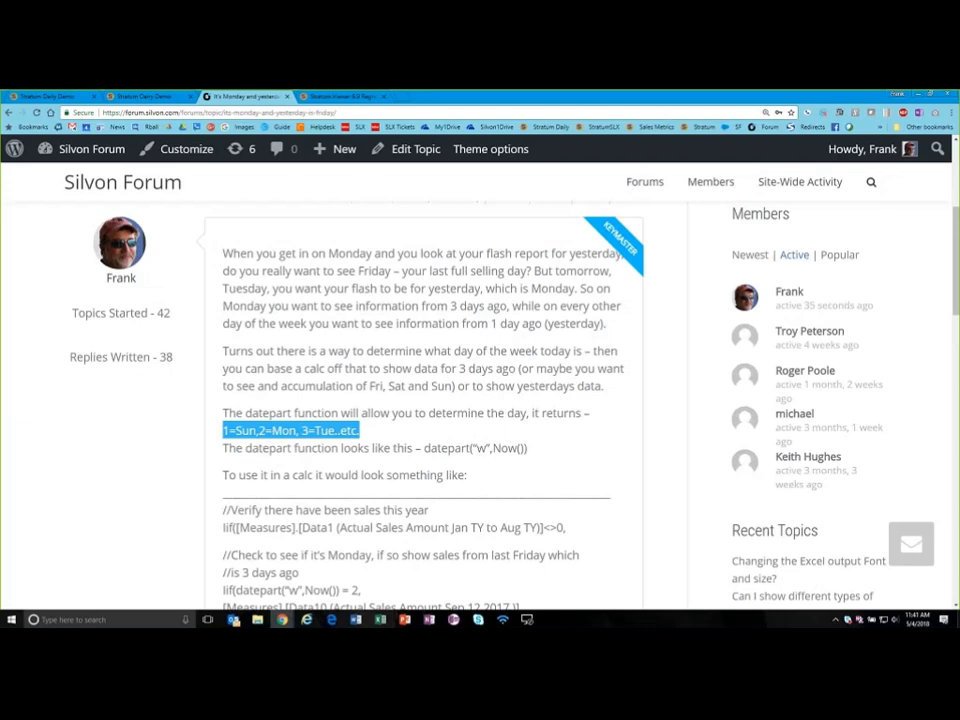
scroll(469, 473, "up", 1)
scroll(466, 507, "down", 1)
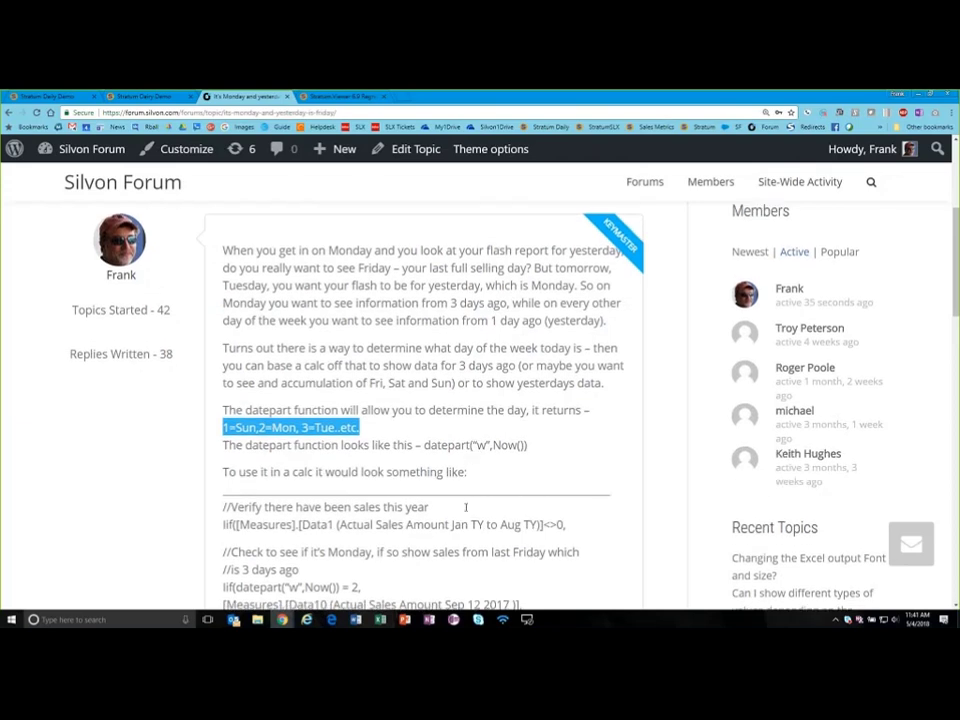
Highlight the sample calculation and its datepart function, and read the notes down to the end of the post.
scroll(225, 416, "down", 1)
left_click_drag(224, 410, 252, 598)
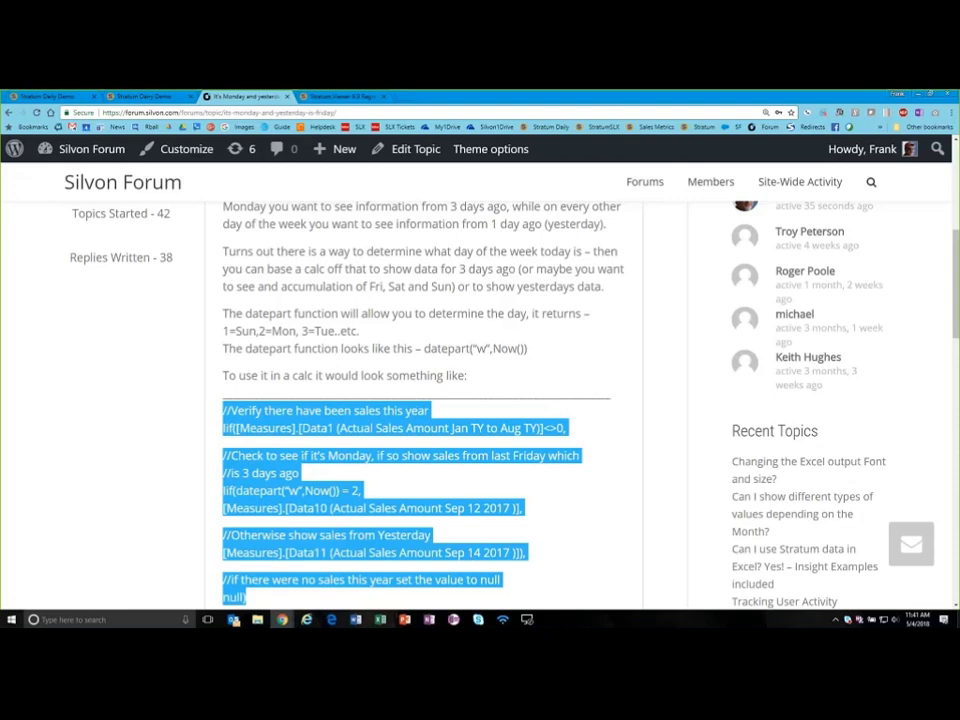
left_click_drag(425, 348, 530, 350)
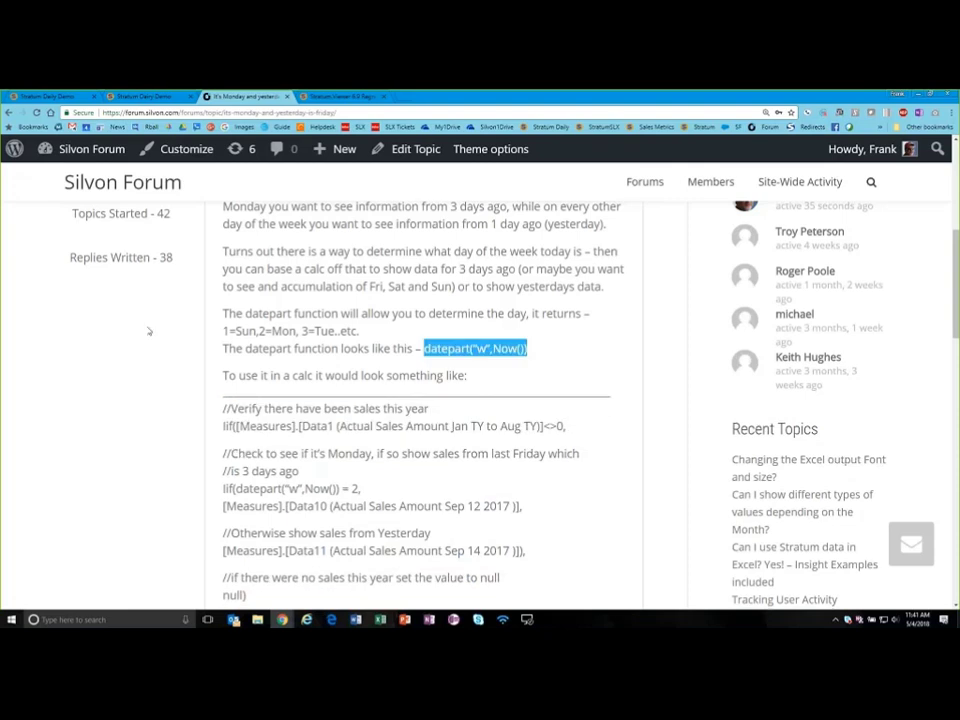
scroll(118, 322, "down", 5)
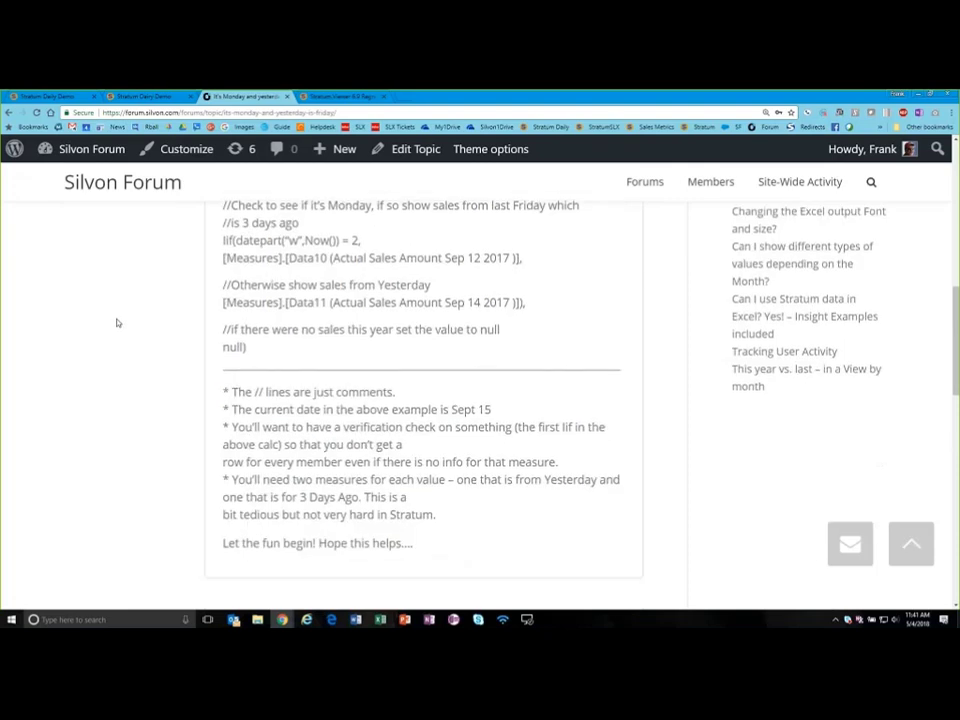
Return to the Stratum User Stuff forum, search it for outlook and open the topic about showing different values depending on the month.
scroll(58, 422, "up", 10)
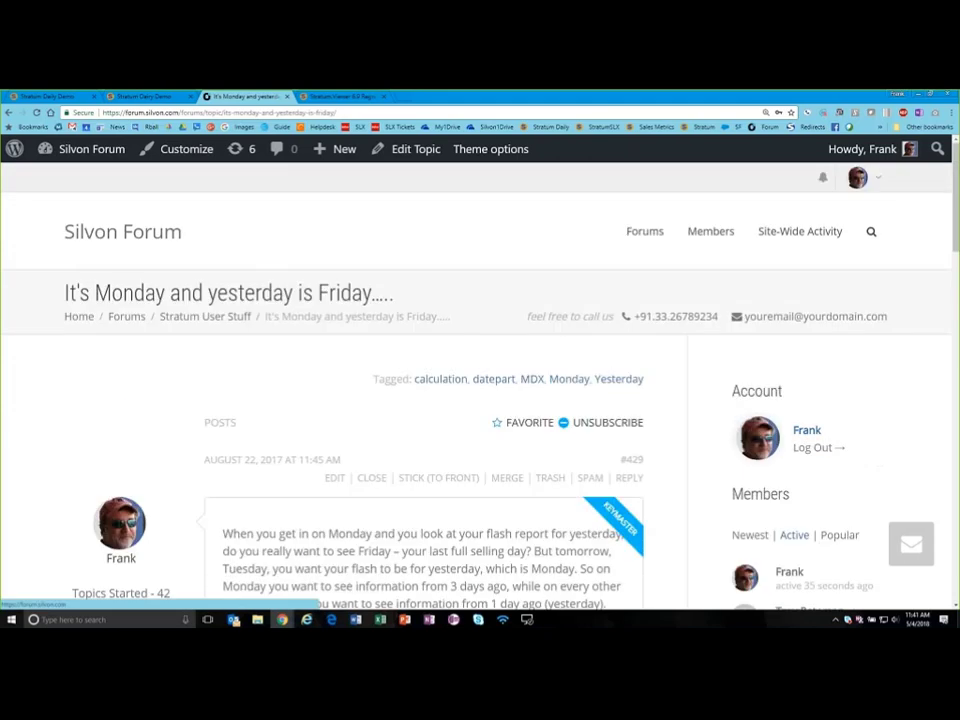
left_click(201, 316)
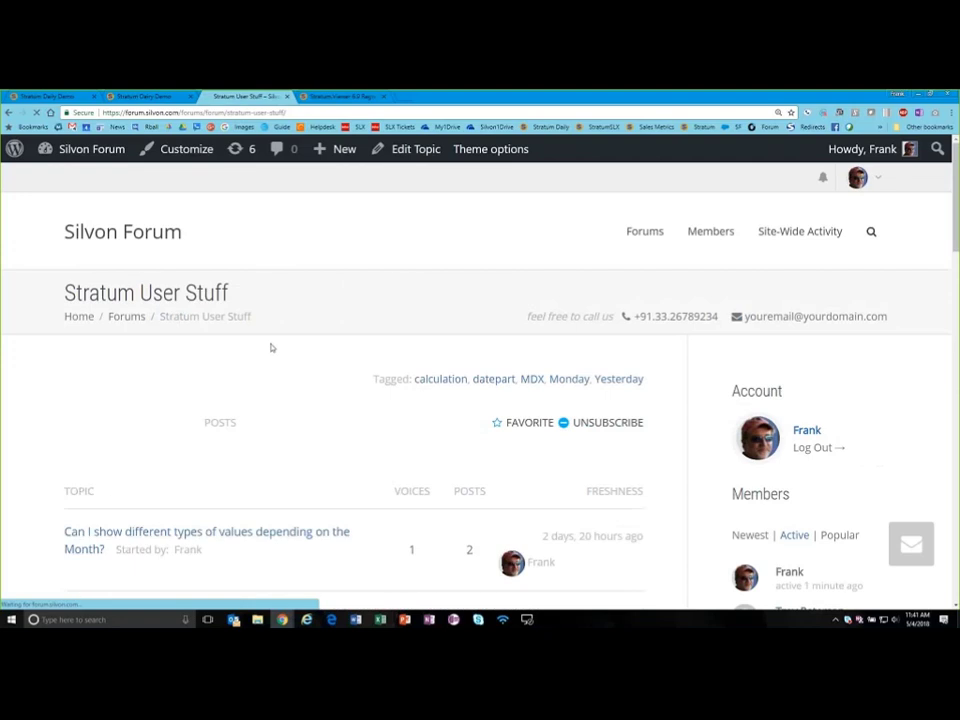
left_click(260, 411)
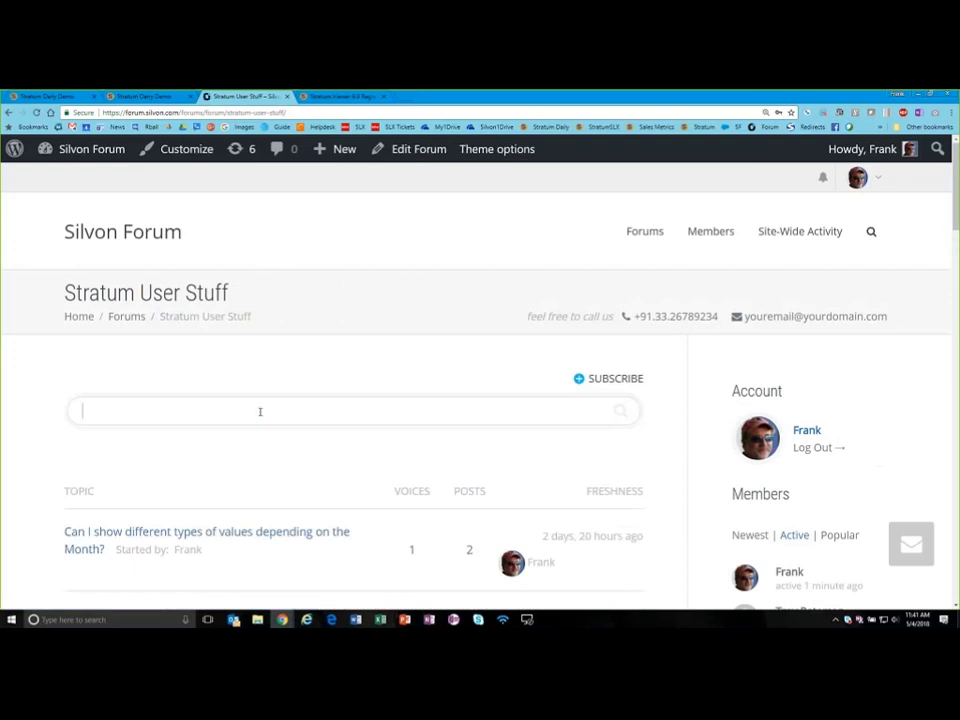
type("outlook")
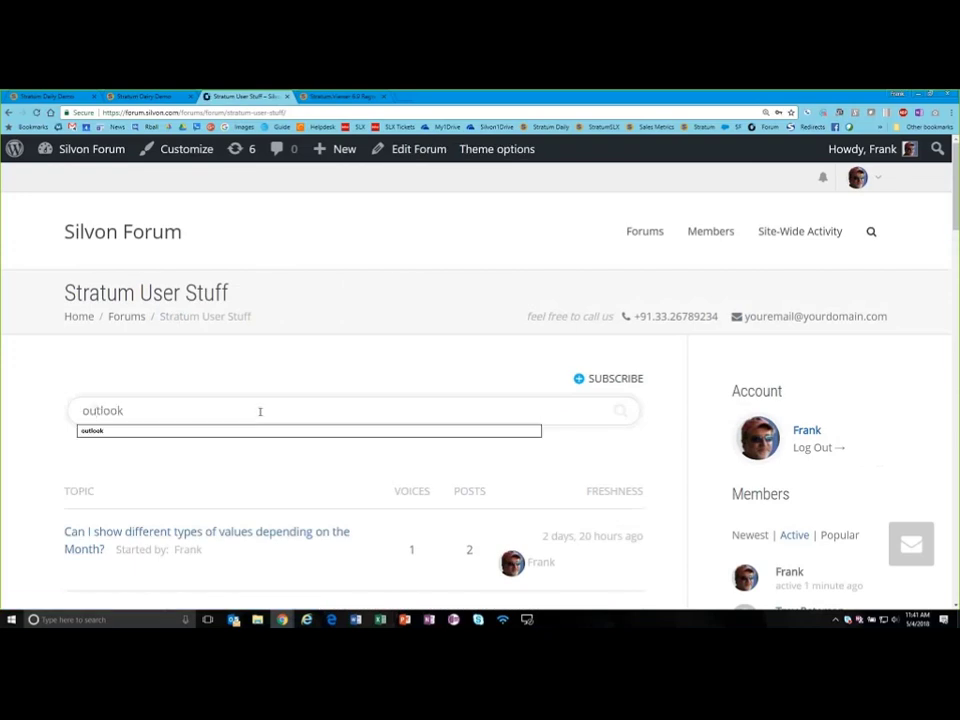
key("Return")
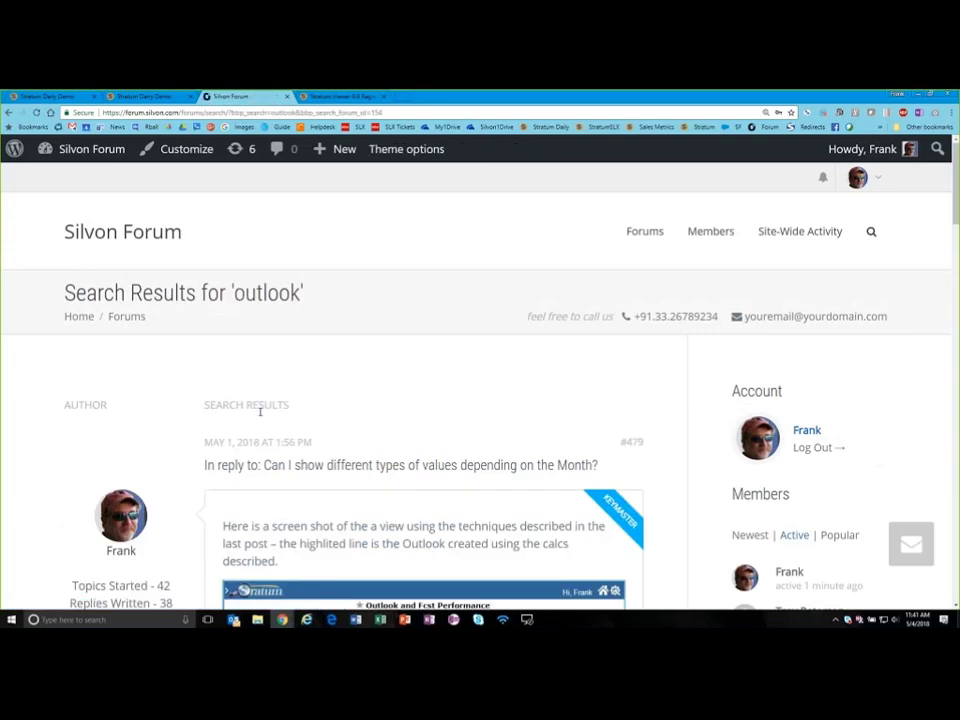
left_click(324, 468)
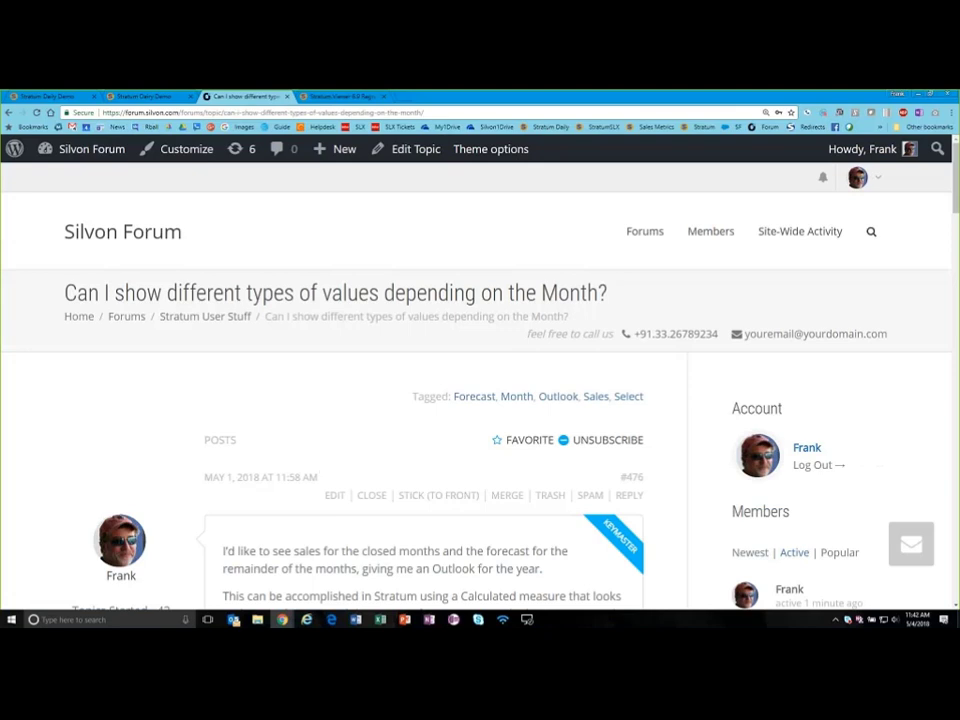
Read through the topic's month-name and Outlook calculations and the screen shot of the resulting view, and return to the topic's start.
scroll(294, 418, "down", 3)
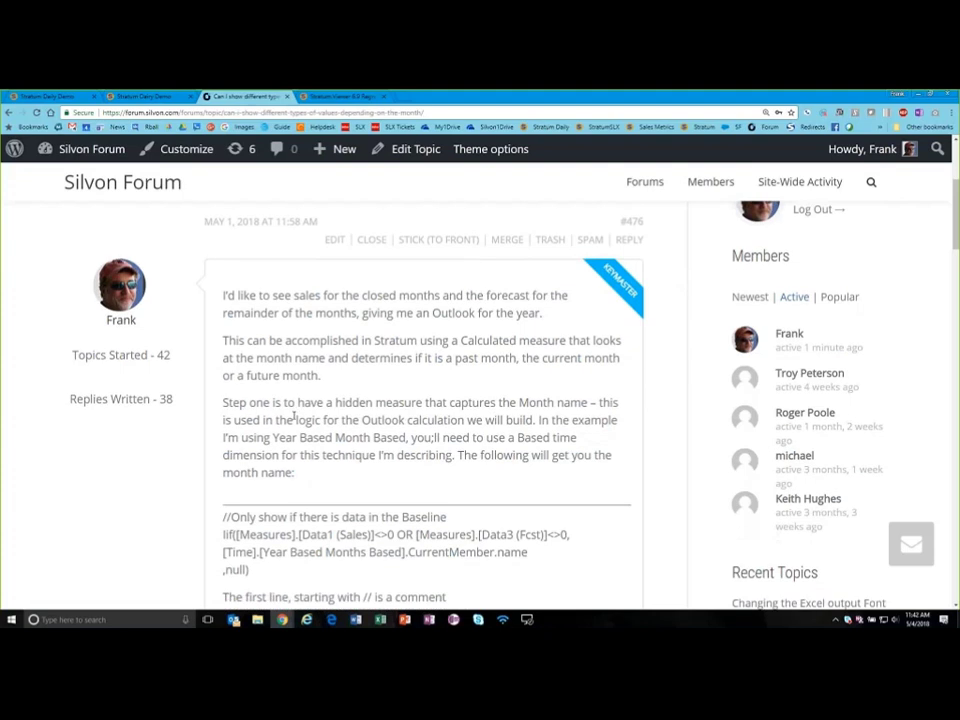
scroll(294, 418, "down", 2)
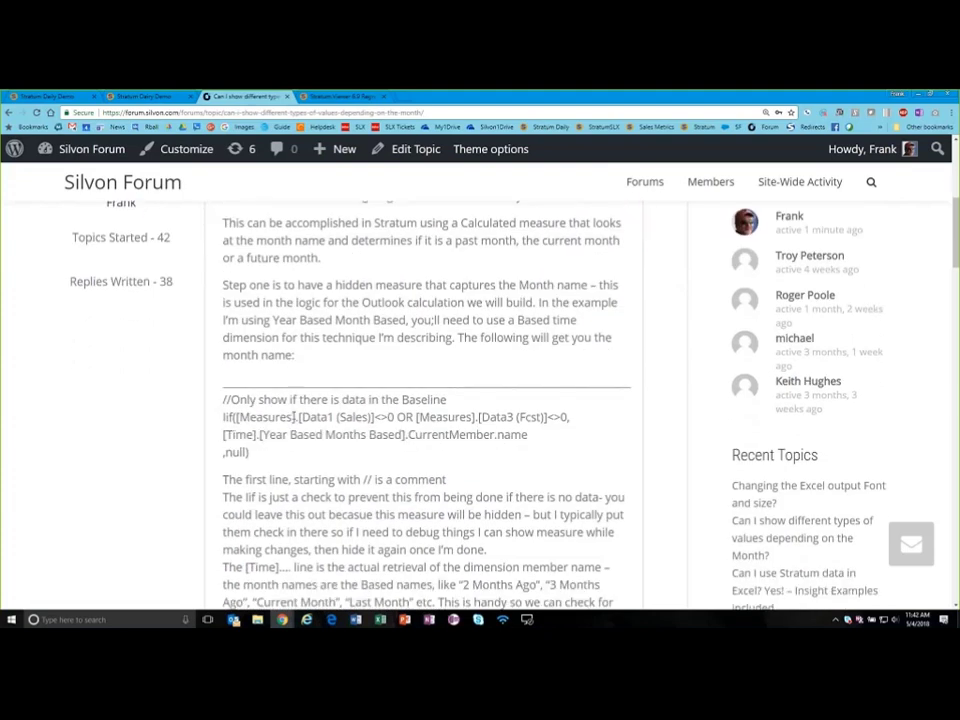
scroll(294, 418, "down", 1)
scroll(294, 418, "down", 1)
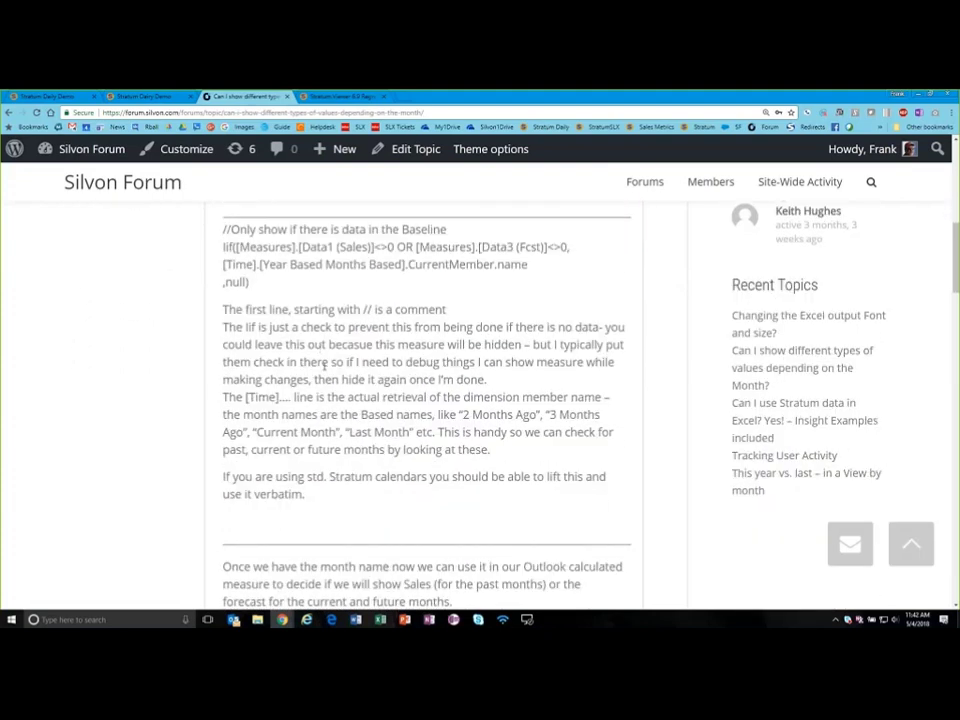
scroll(325, 366, "up", 1)
scroll(325, 366, "up", 1)
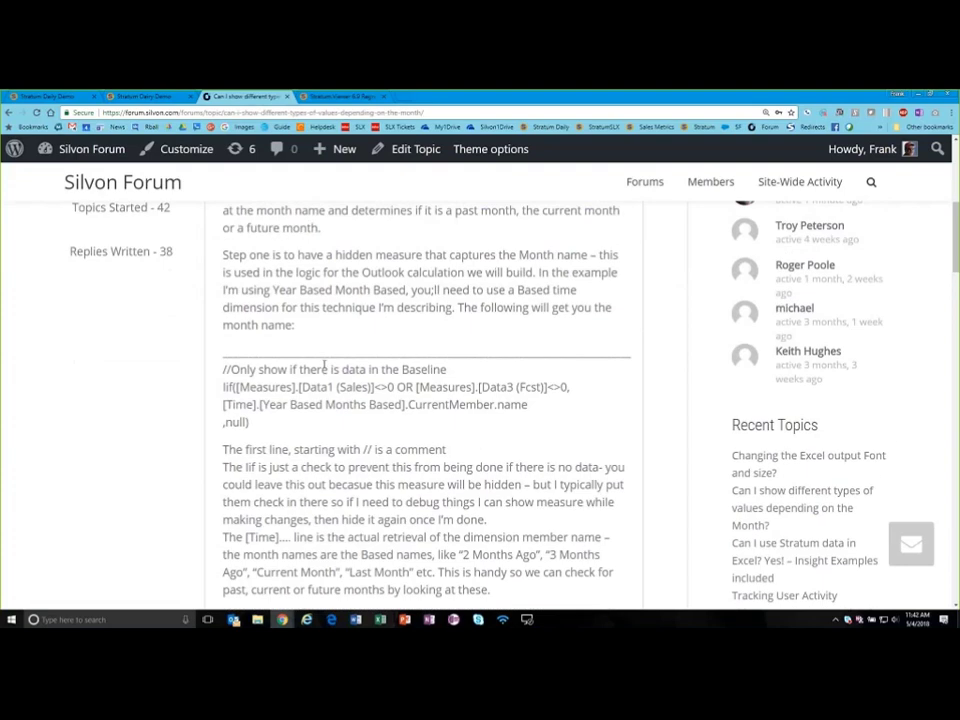
scroll(325, 366, "down", 2)
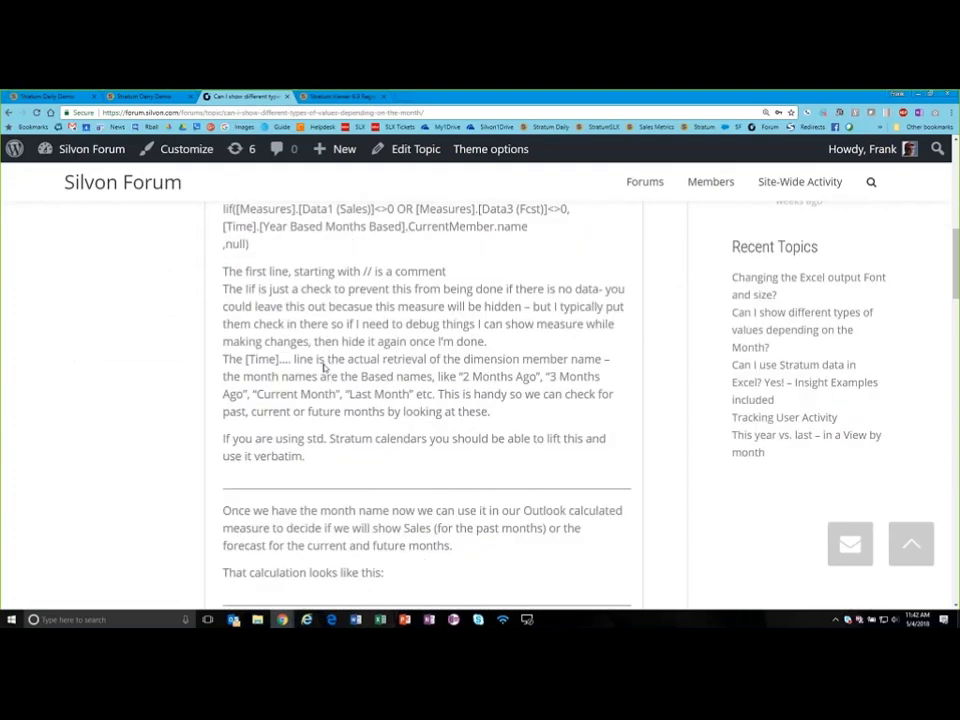
scroll(325, 368, "down", 10)
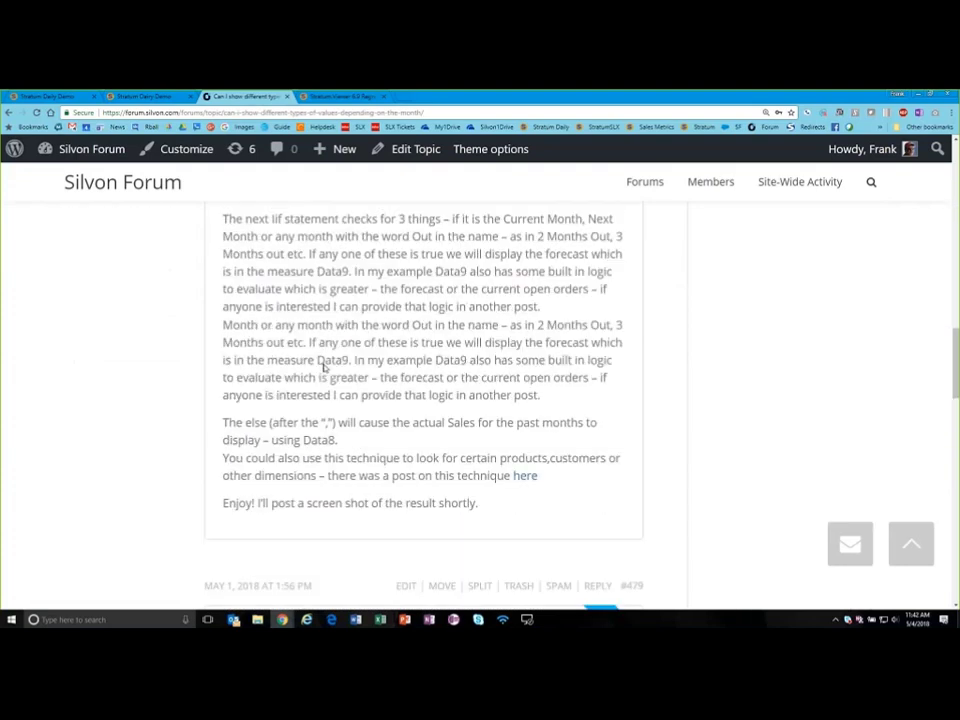
scroll(323, 368, "down", 5)
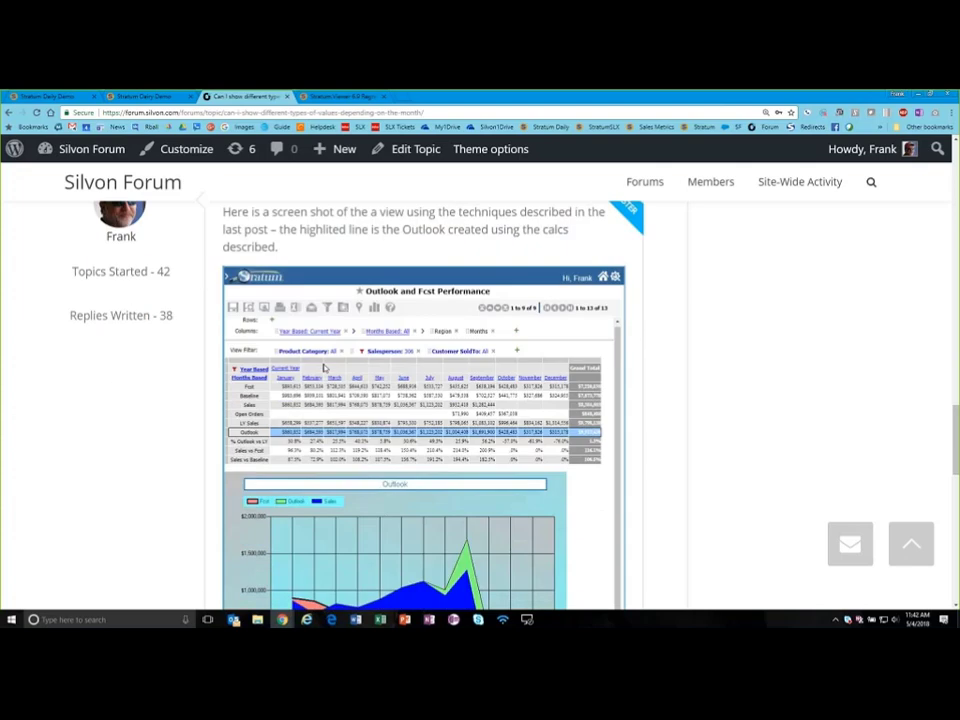
scroll(323, 368, "down", 1)
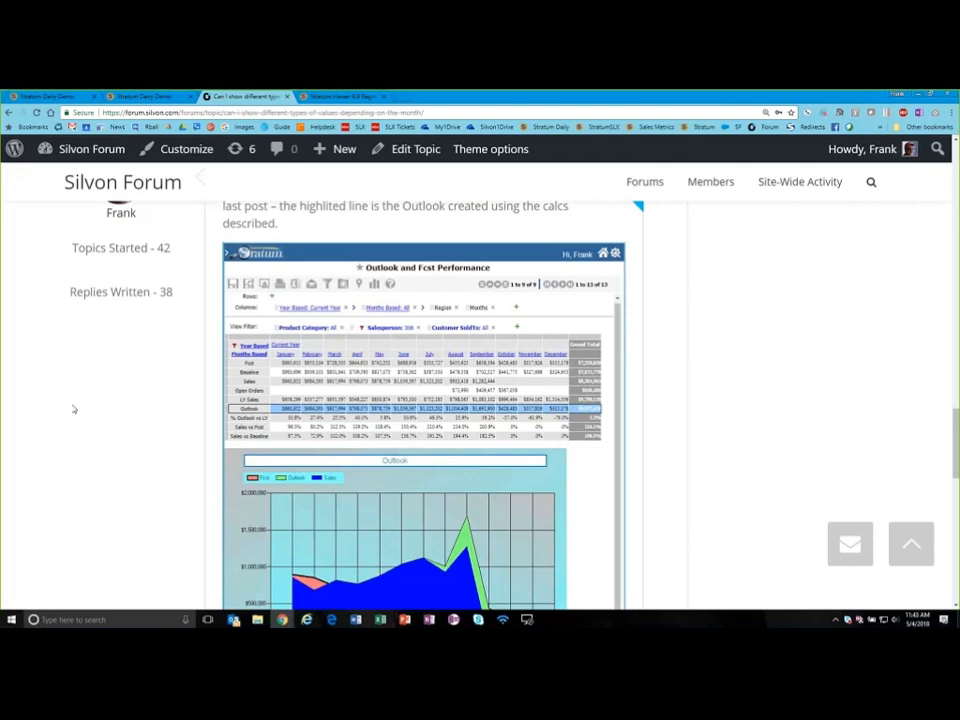
scroll(73, 409, "up", 5)
scroll(73, 409, "up", 6)
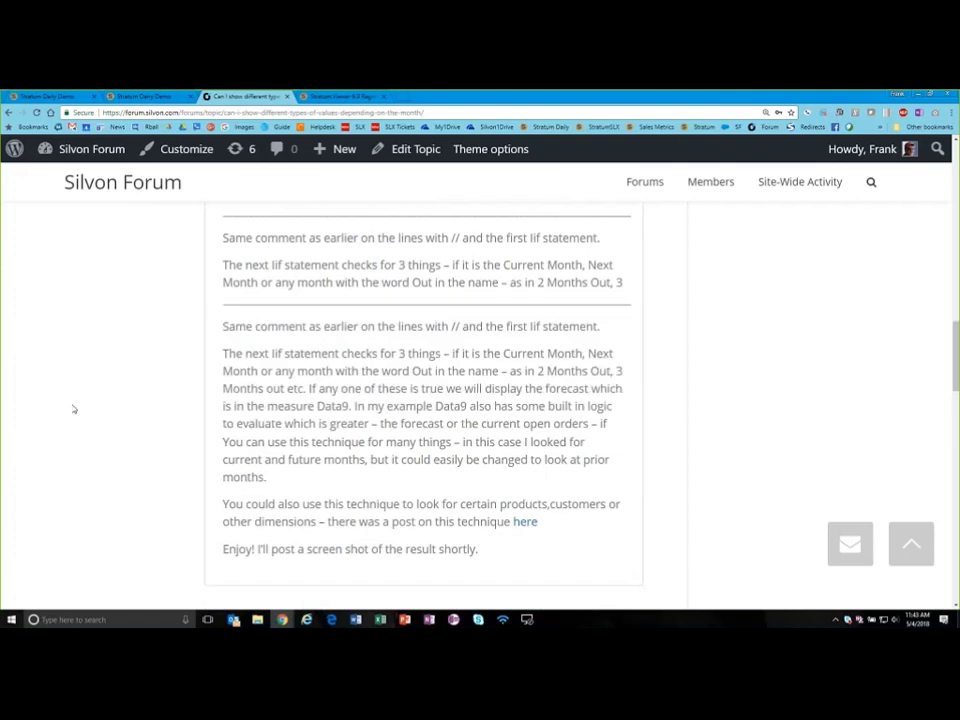
scroll(73, 409, "up", 2)
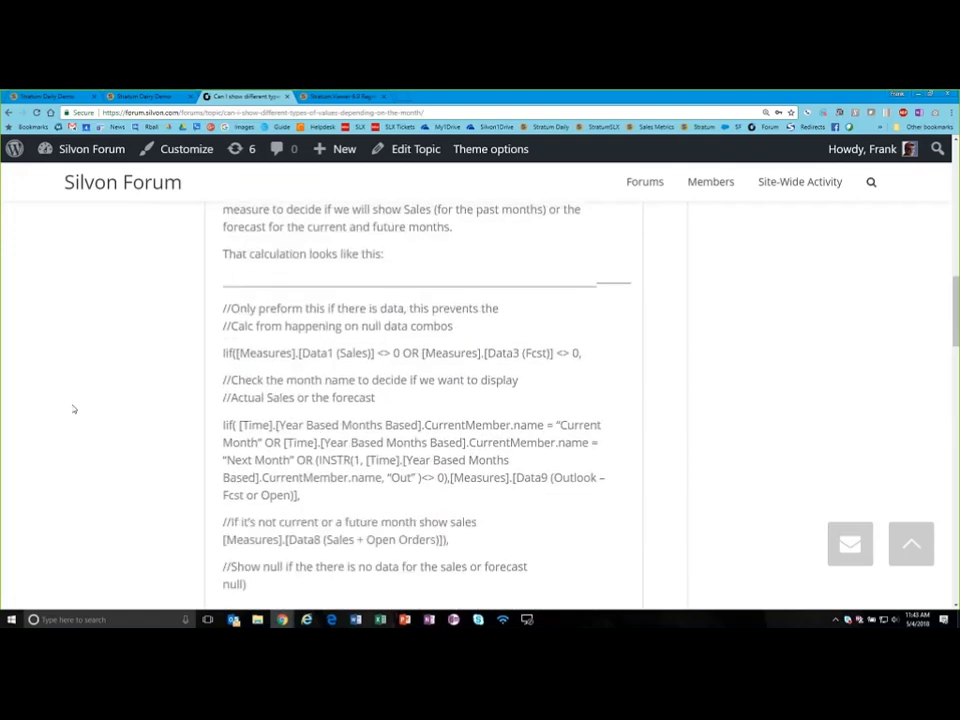
scroll(73, 409, "up", 10)
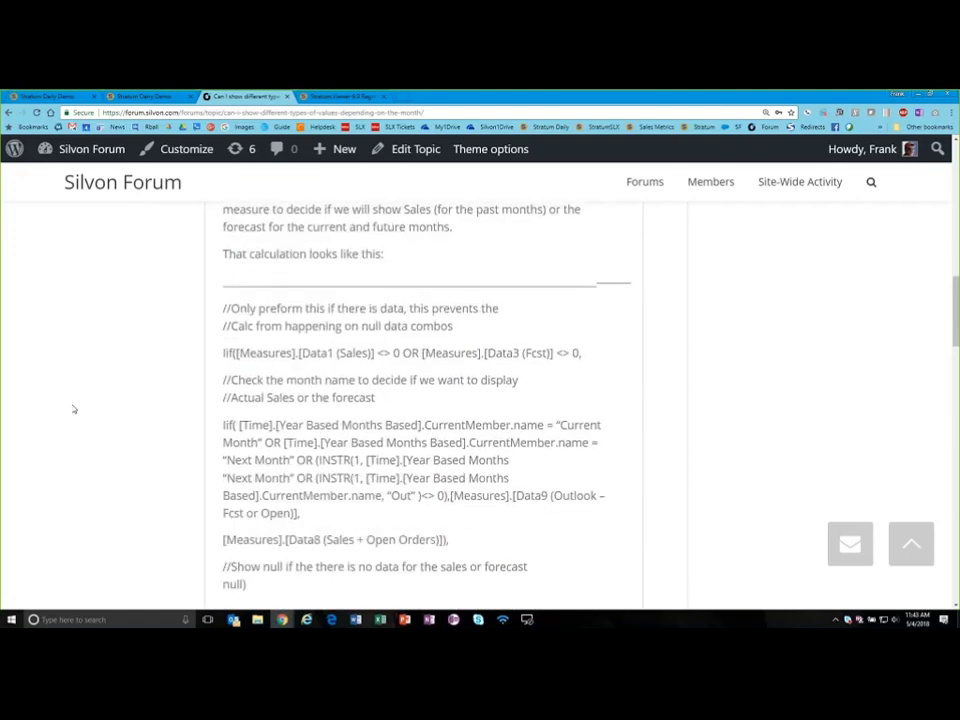
scroll(103, 375, "up", 1)
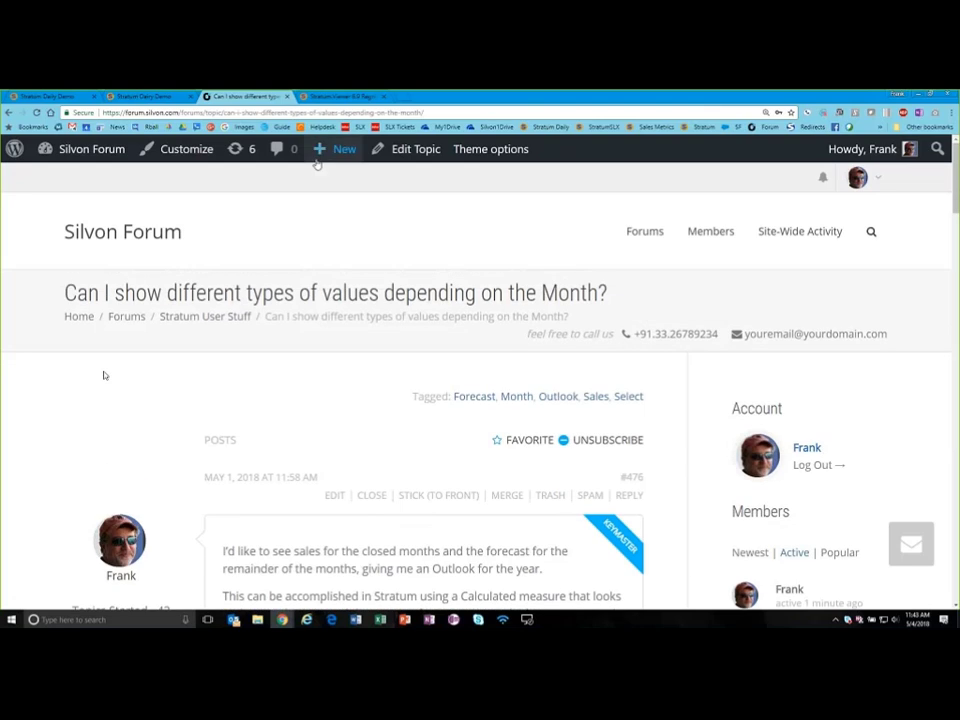
Switch to the Stratum Daily Demo and open the Comparative Sales view from the favorite views.
left_click(77, 97)
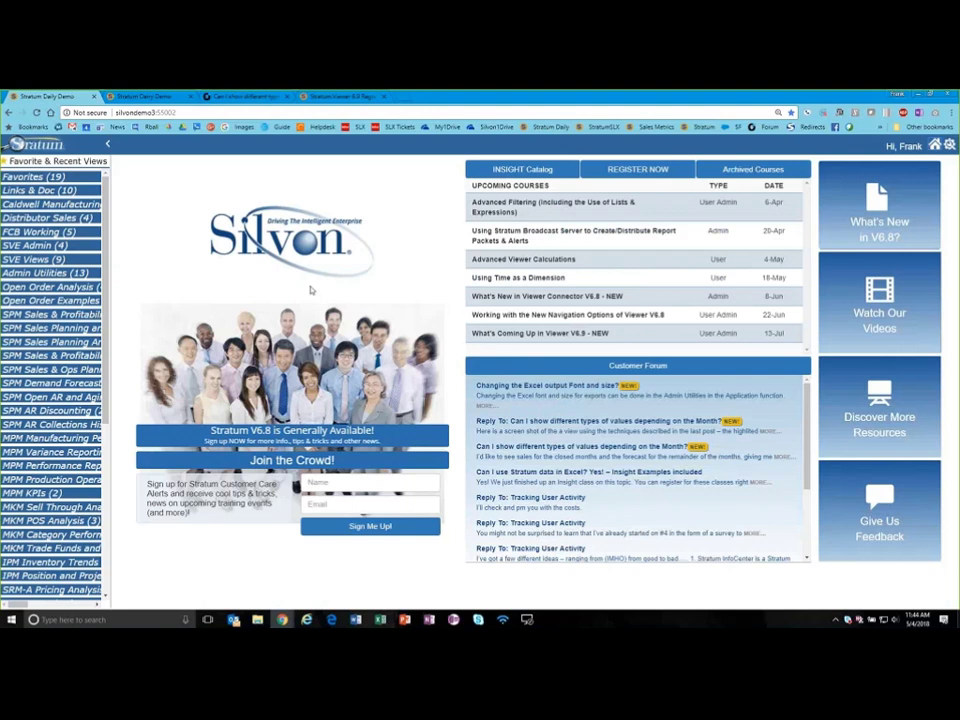
left_click(26, 163)
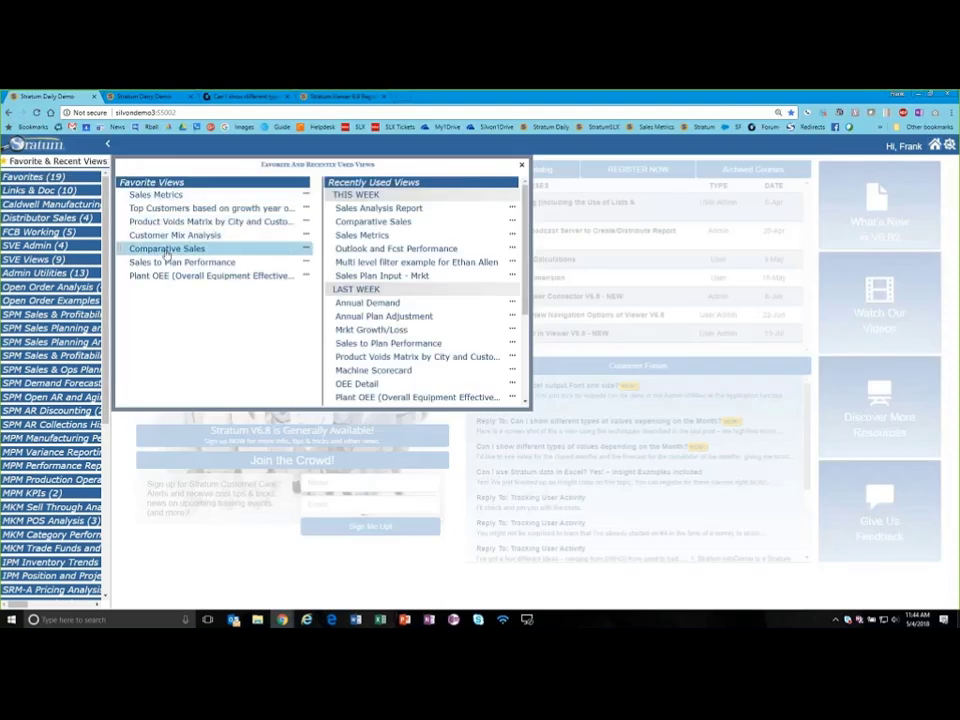
left_click(170, 252)
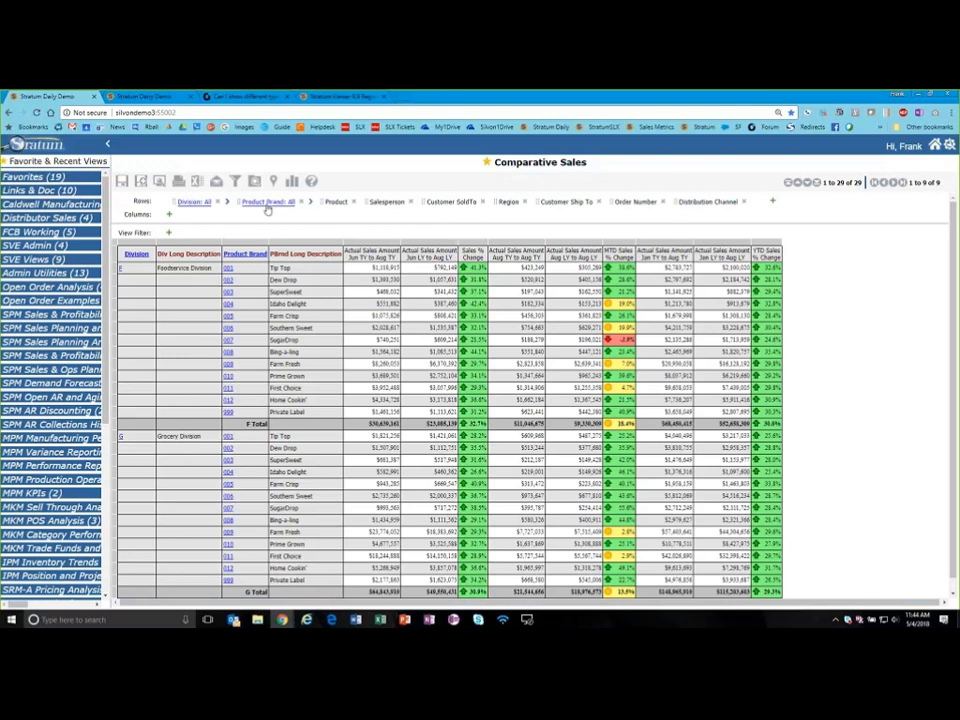
Move Product Brand ahead of Division in the rows and look through the member list of the Product Brand level filter.
left_click_drag(266, 205, 148, 322)
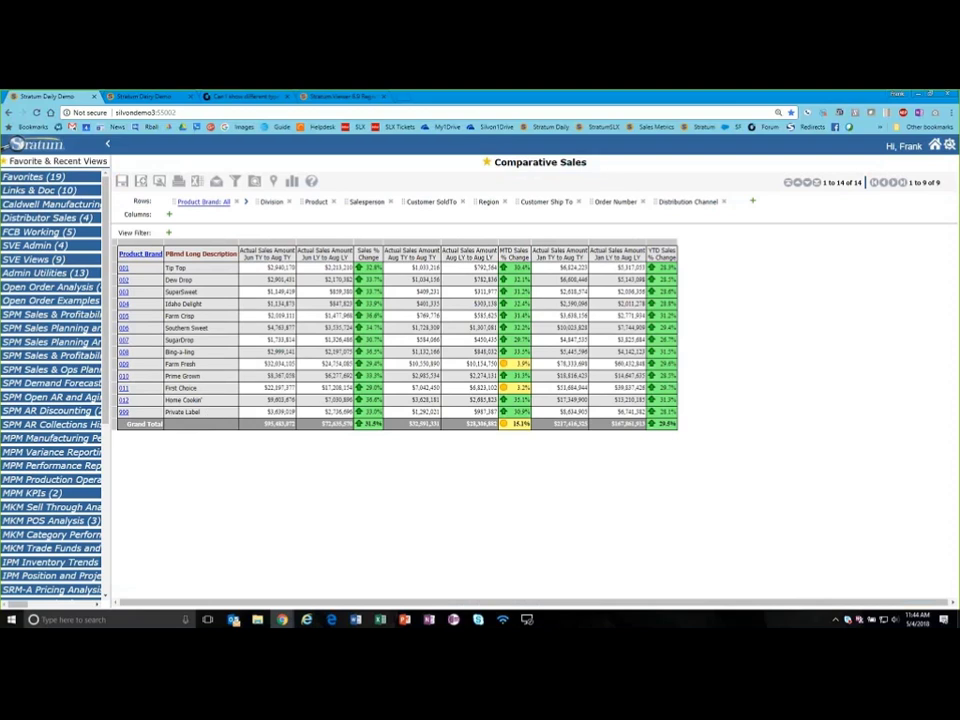
left_click(236, 182)
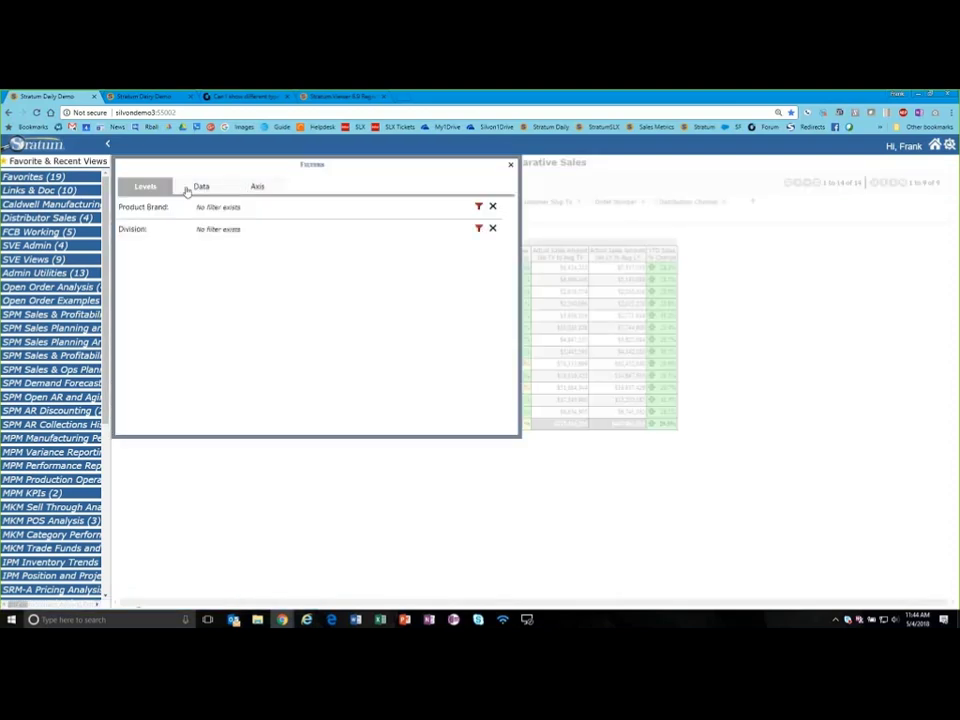
left_click(478, 207)
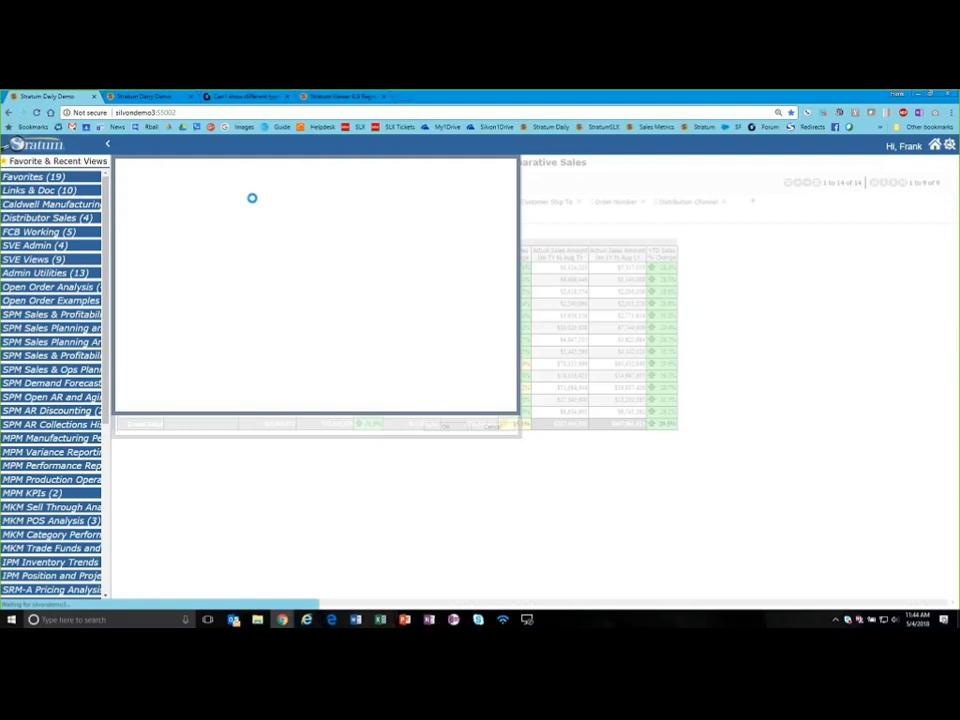
scroll(200, 320, "down", 5)
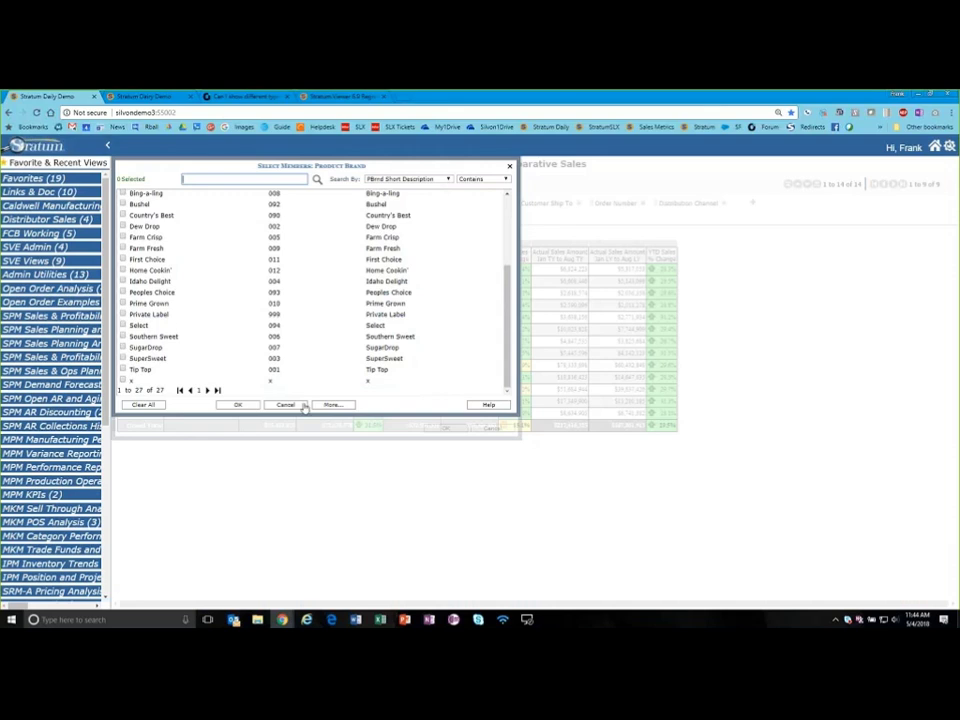
left_click(509, 167)
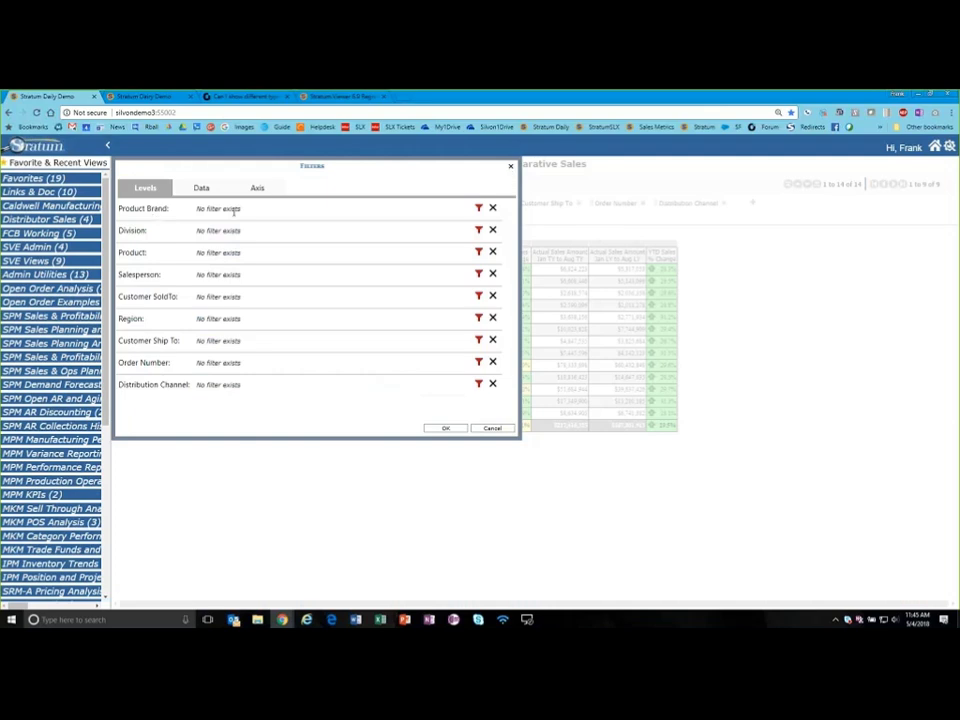
Change the Product Brand level filter to the Expression filter type and open its expression editor.
left_click(479, 208)
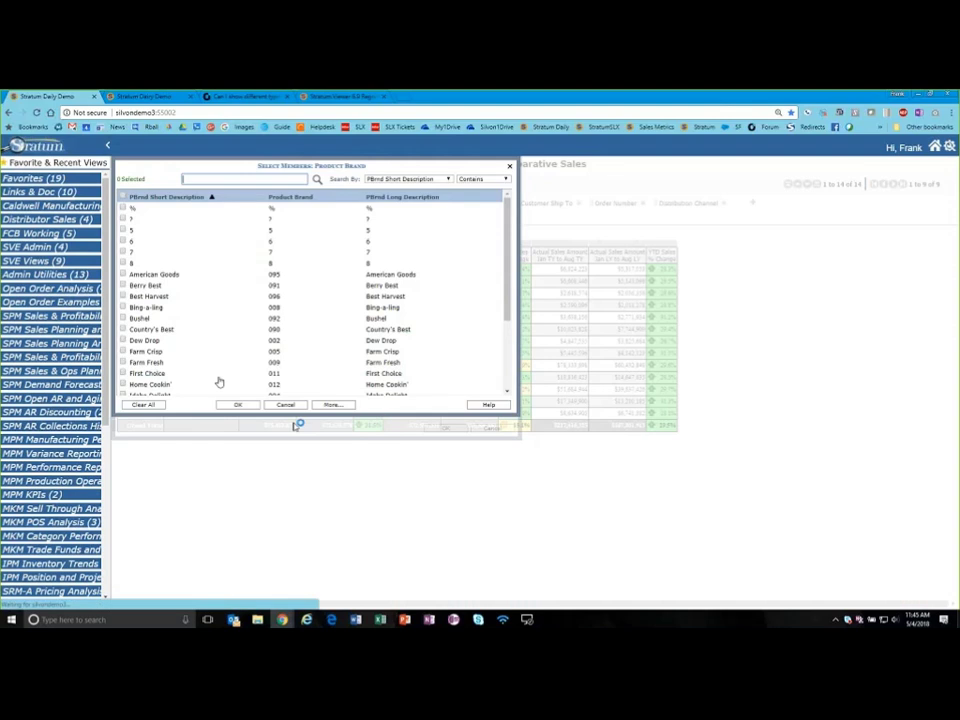
left_click(330, 405)
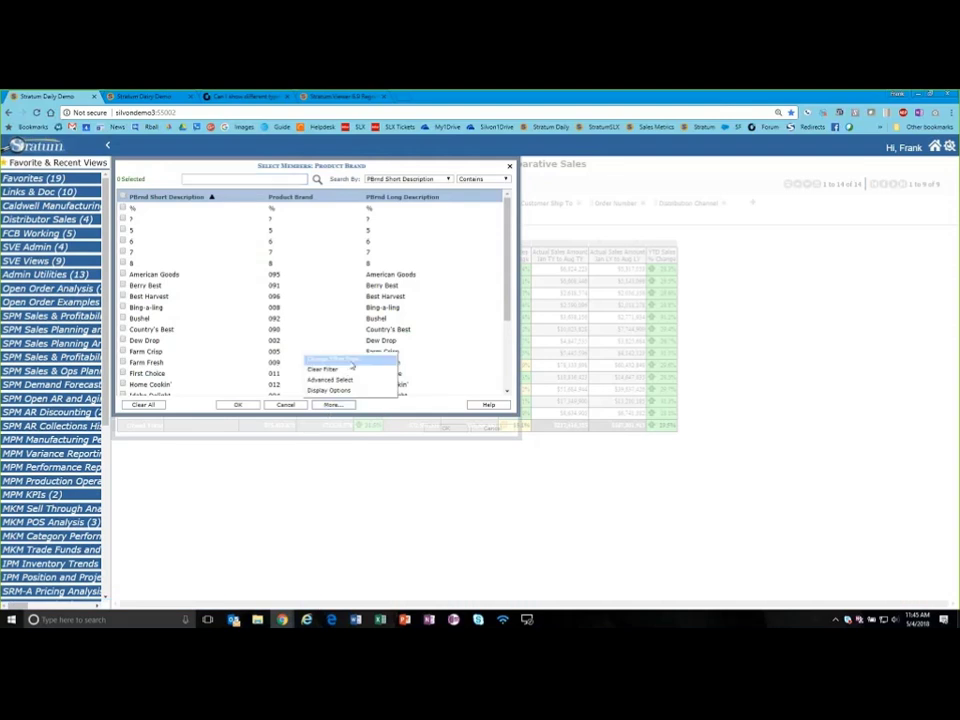
left_click(350, 361)
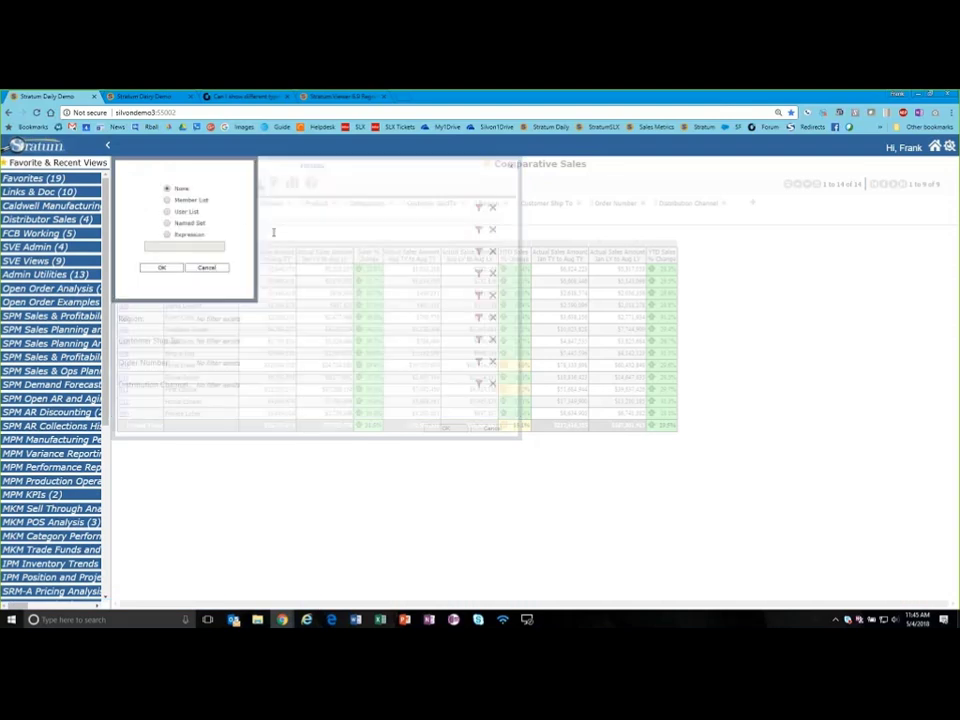
left_click(166, 270)
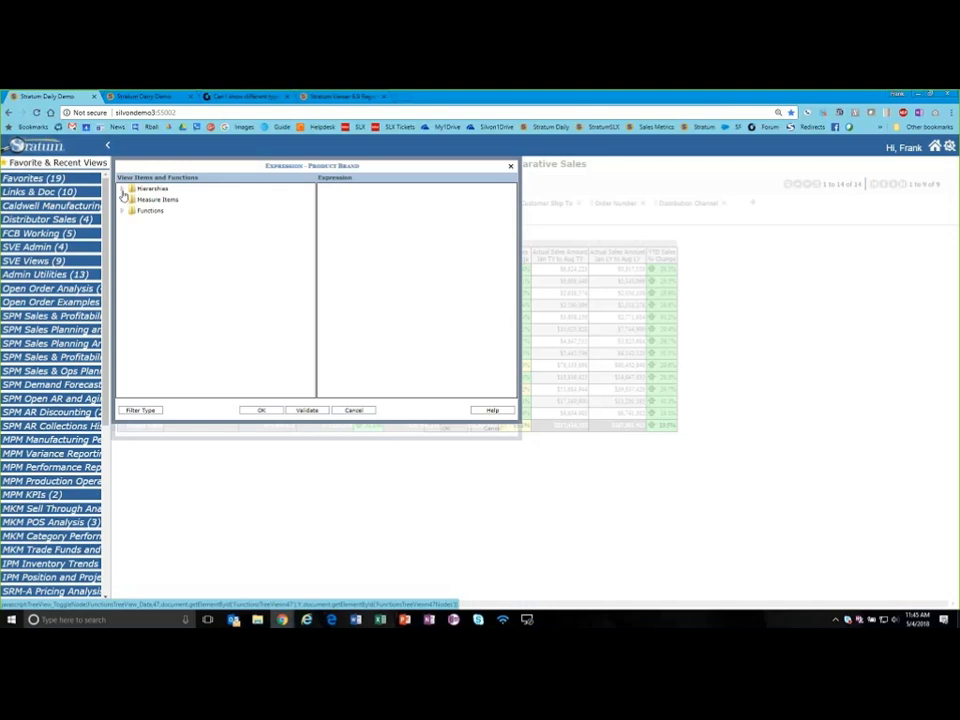
Insert the Product Brand level from the hierarchies into the expression and replace its members function with CurrentMember.
left_click(122, 189)
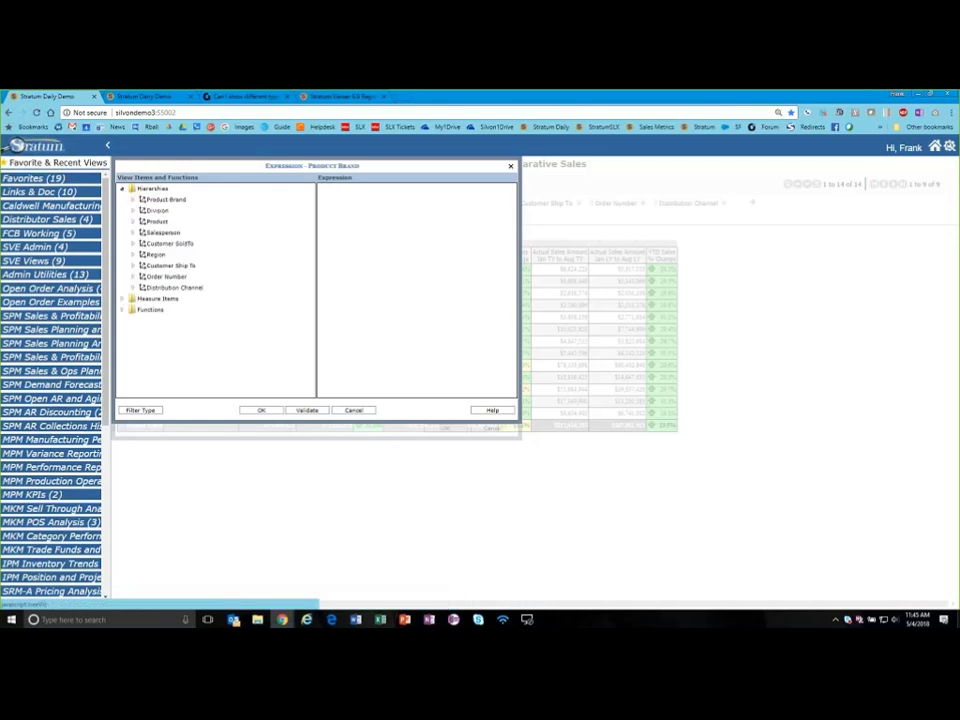
left_click(132, 200)
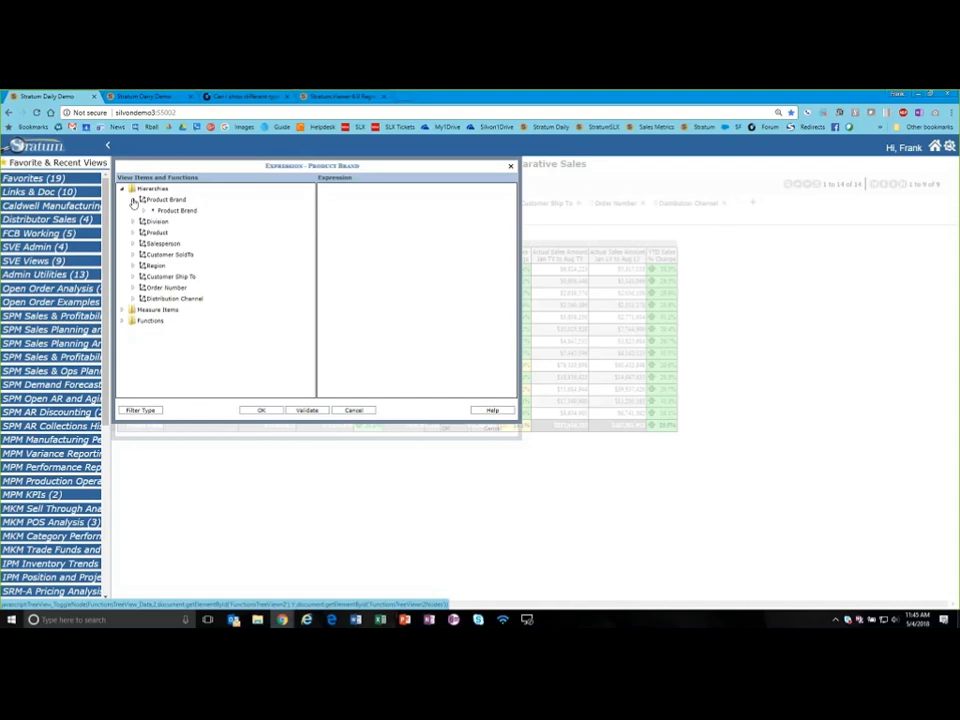
double_click(180, 210)
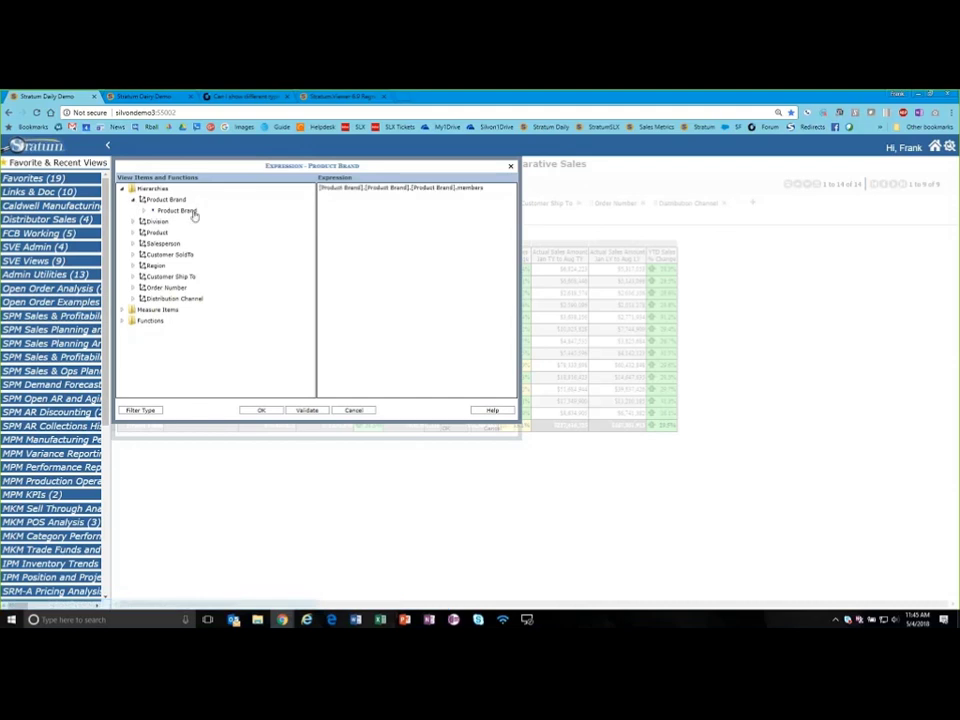
double_click(474, 187)
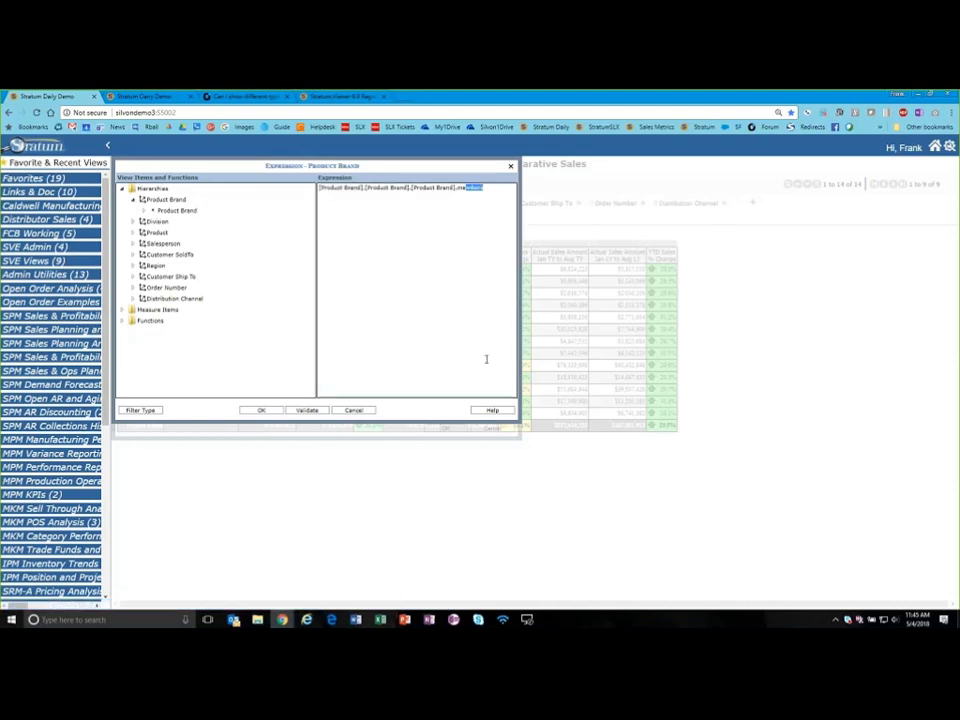
key("shift+Left")
key("shift+Left")
type("CurrentMember")
left_click(625, 258)
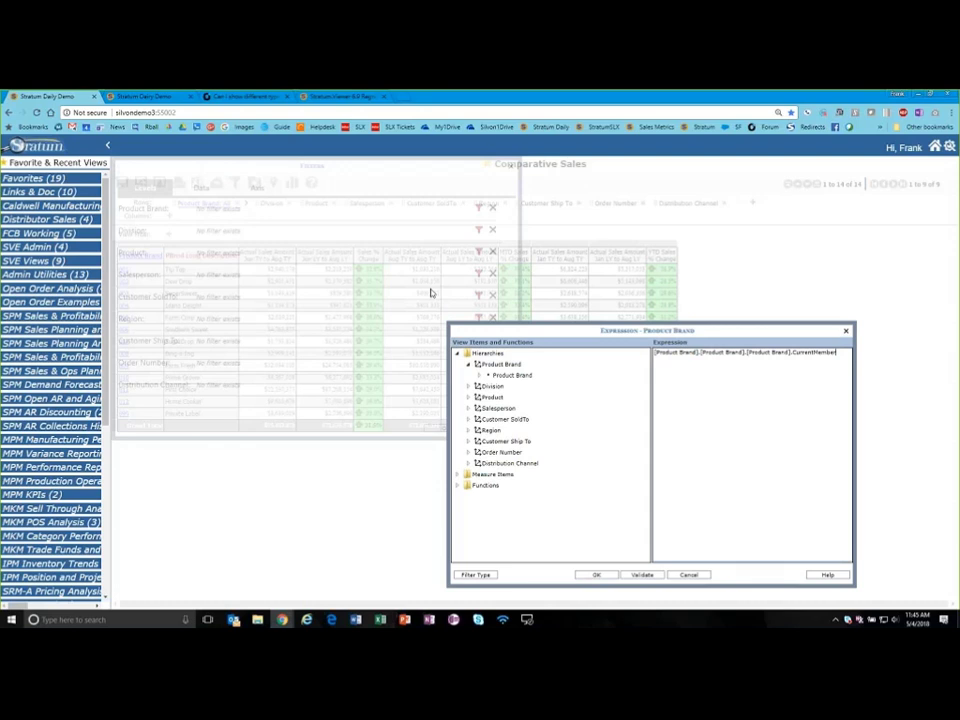
Try to filter out brand 999 by extending the expression to CurrentMember.name<>"999" and applying it to the view.
type("<>")
type("ame")
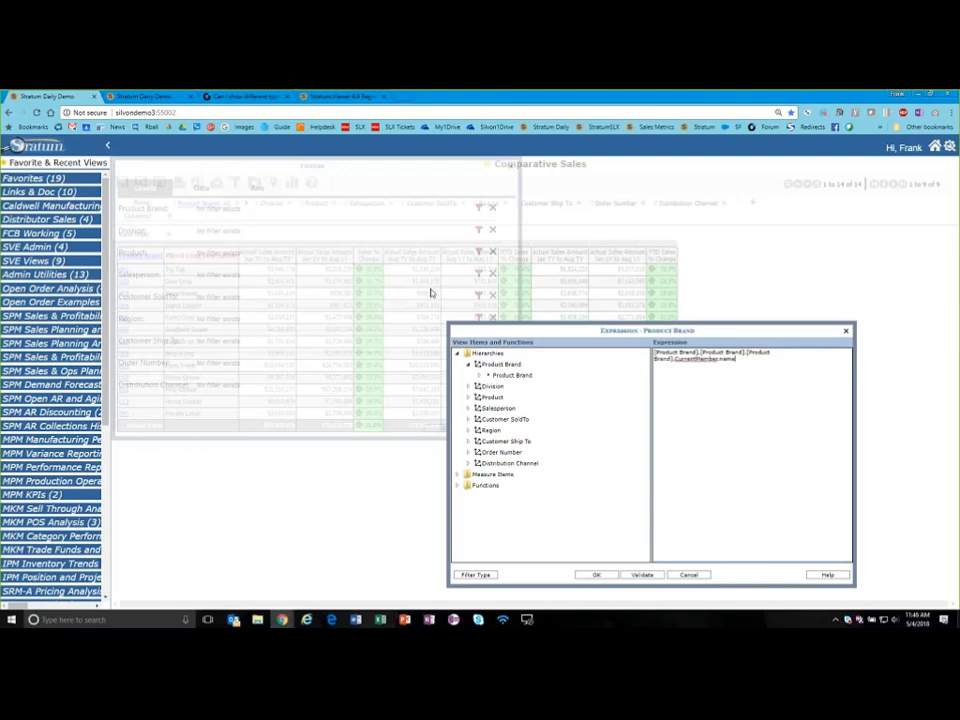
type("<>\"999")
left_click(596, 575)
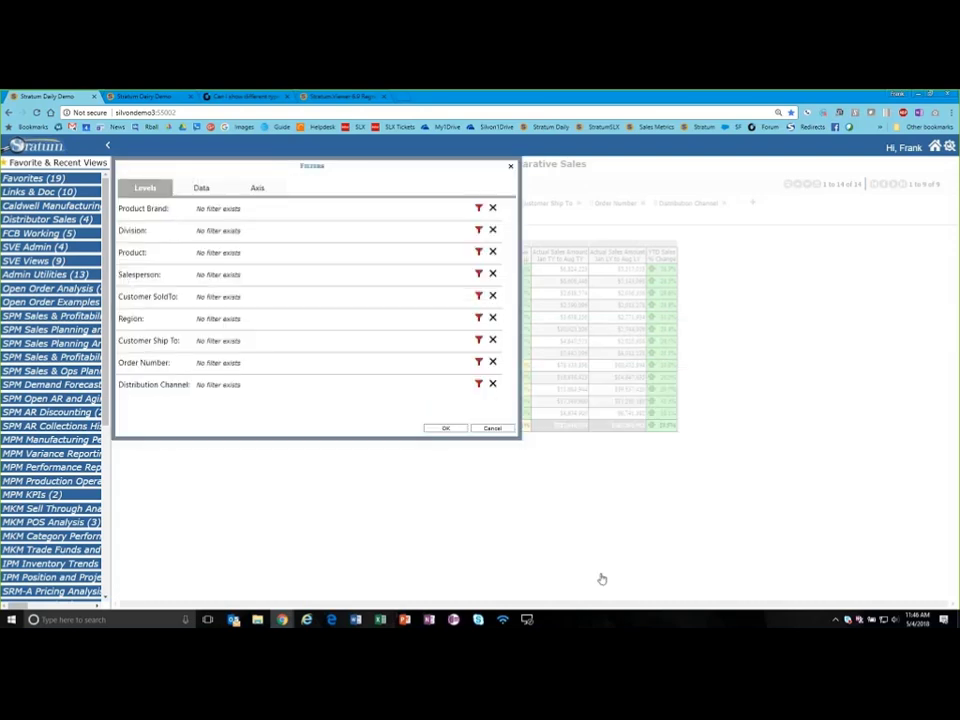
left_click(446, 428)
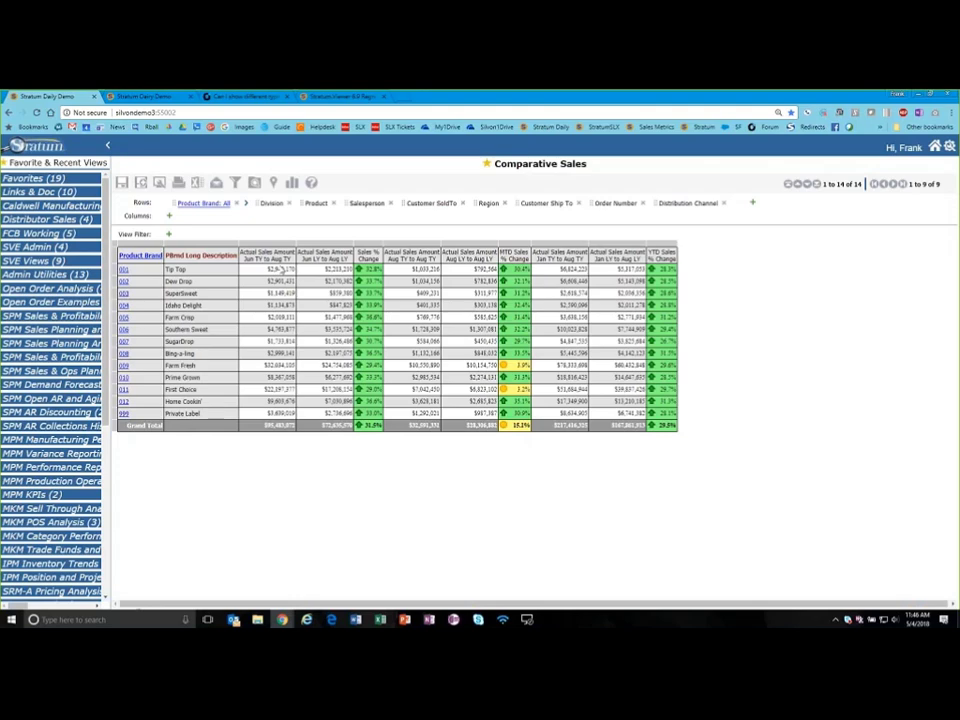
Reopen the Comparative Sales view from the favorite views.
left_click(294, 243)
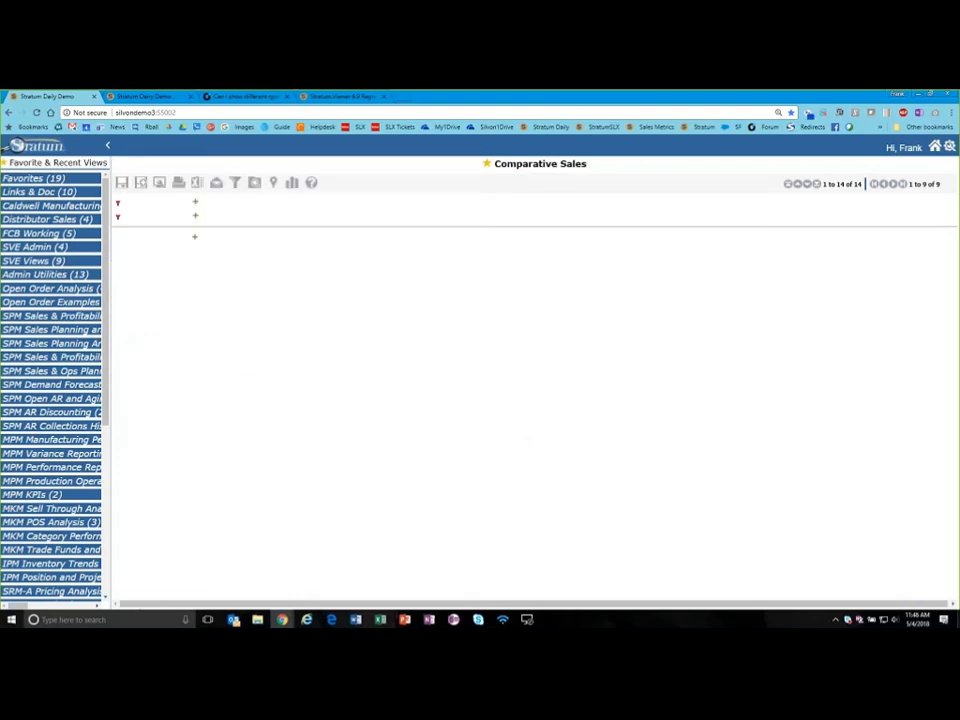
left_click(30, 178)
left_click(33, 163)
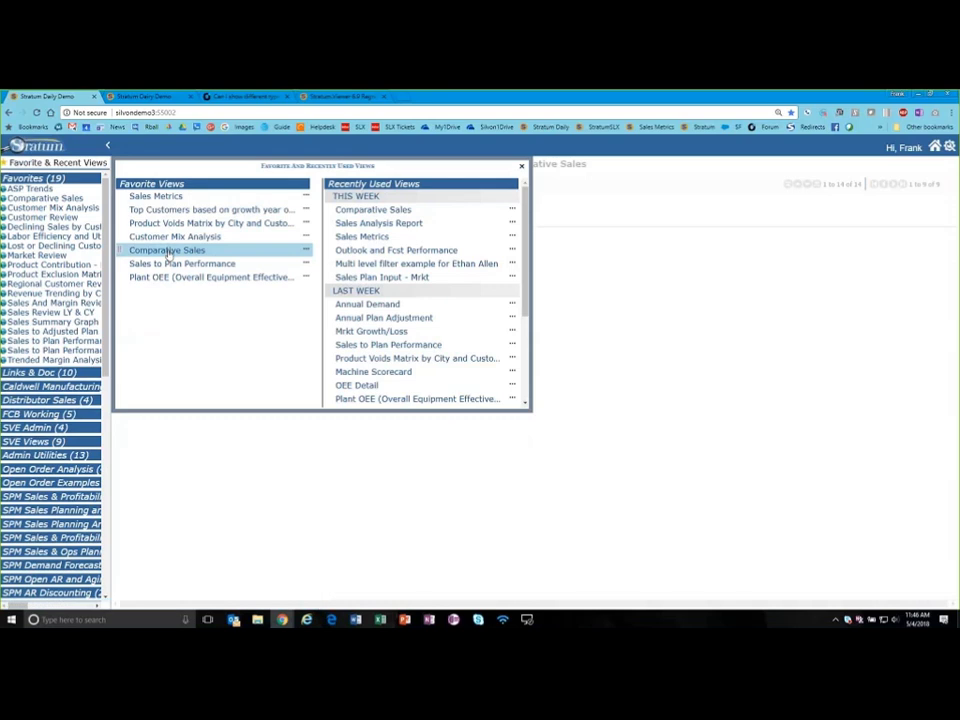
left_click(167, 251)
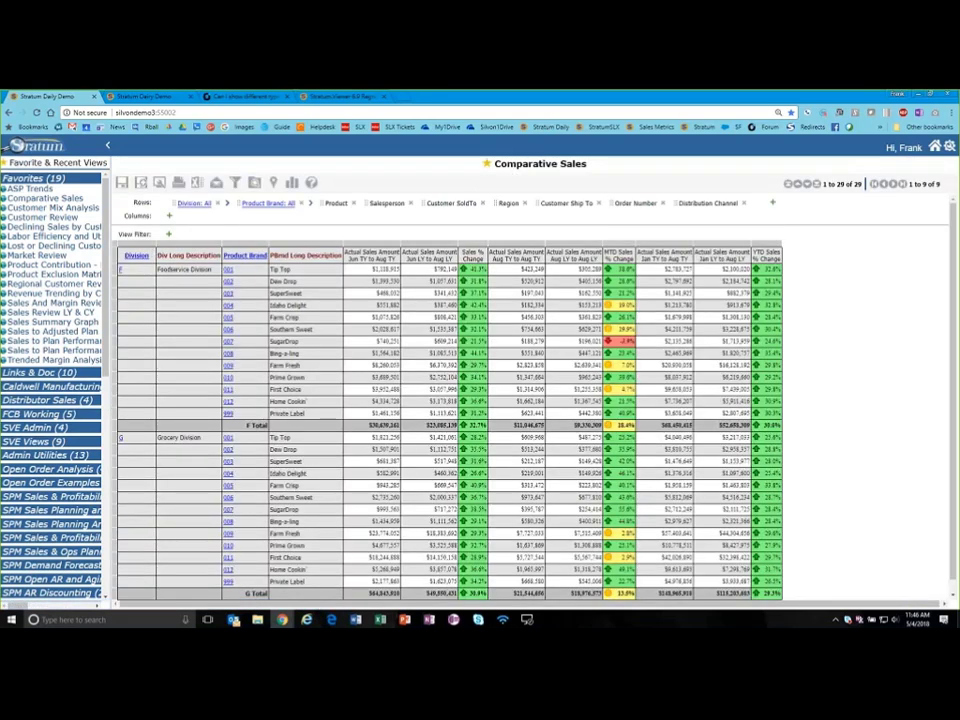
Move Product Brand ahead of Division in the rows again and check the brands available for its level filter.
left_click_drag(265, 203, 120, 282)
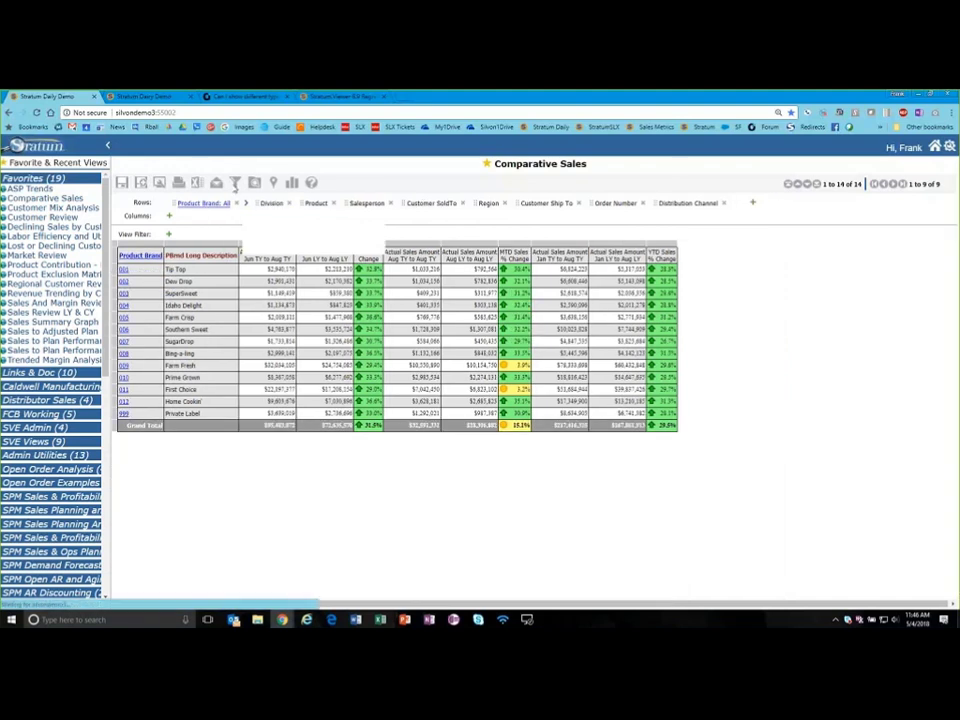
left_click(240, 185)
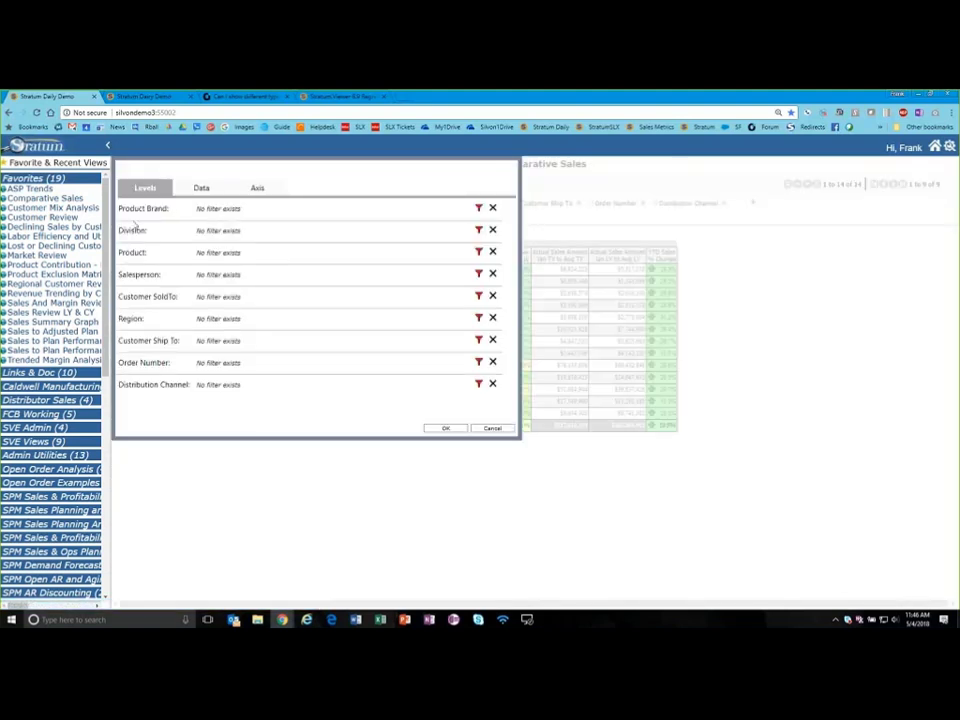
left_click(478, 208)
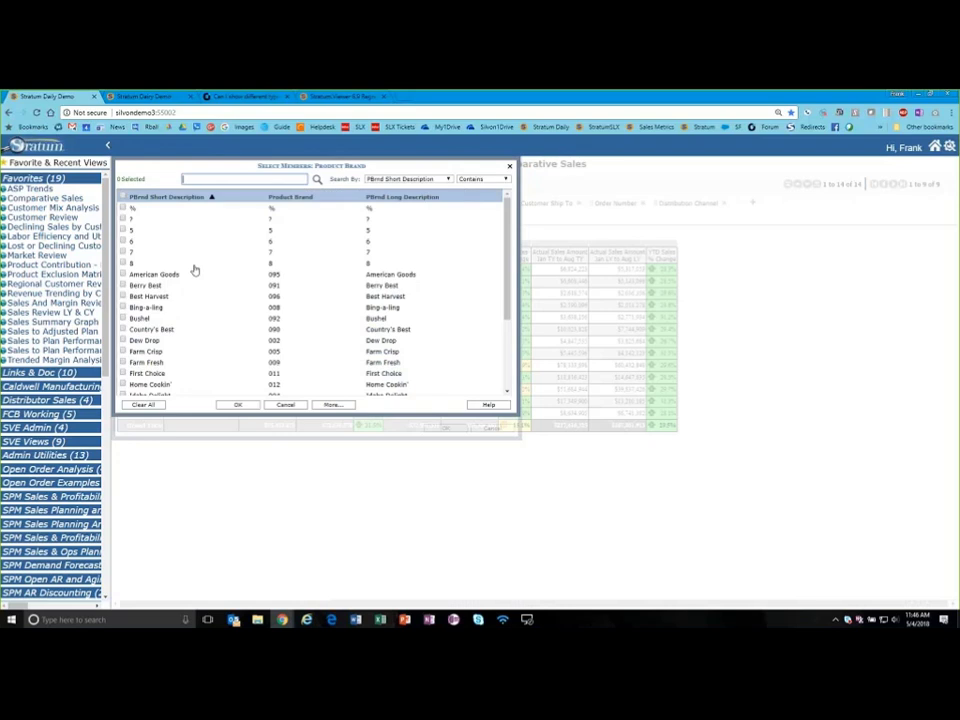
scroll(276, 332, "down", 5)
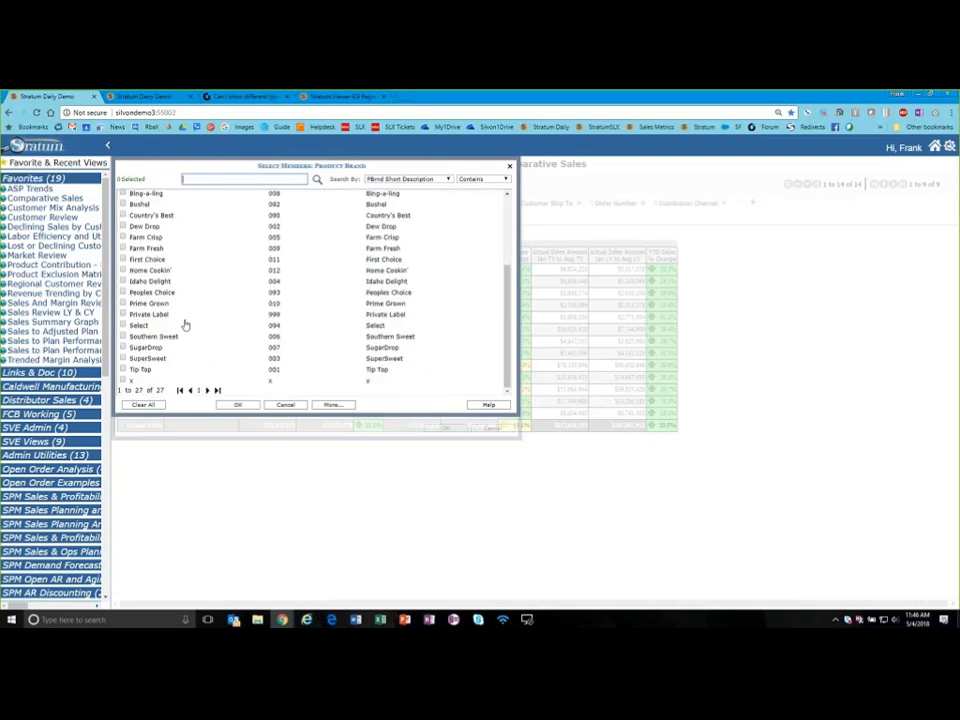
scroll(198, 299, "up", 5)
left_click(510, 167)
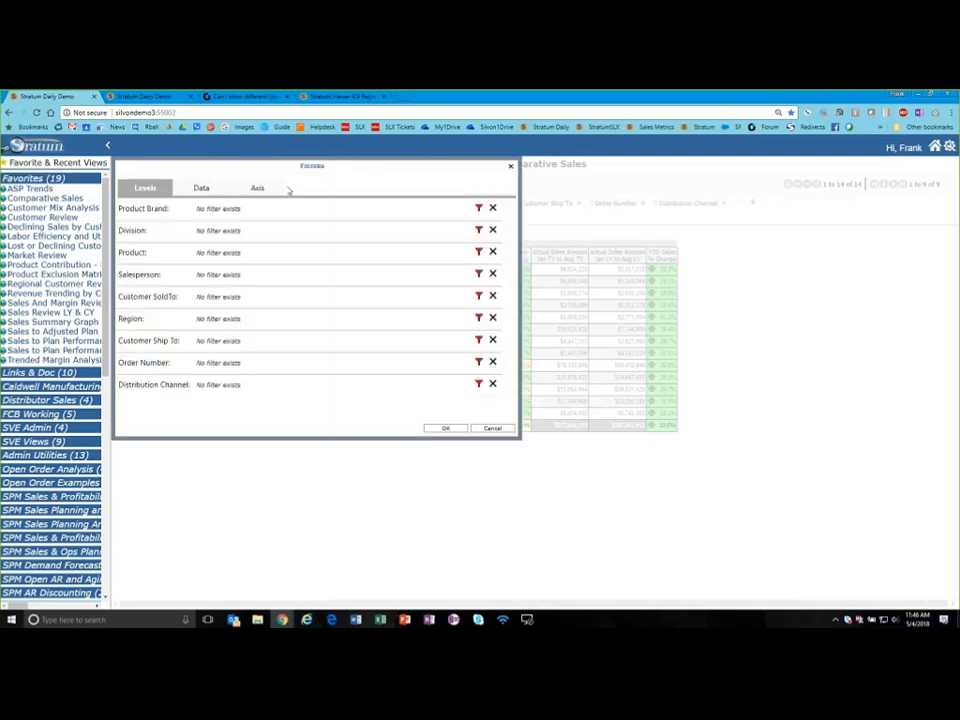
Set the filter method of the Product Brand level to Expression.
left_click(479, 210)
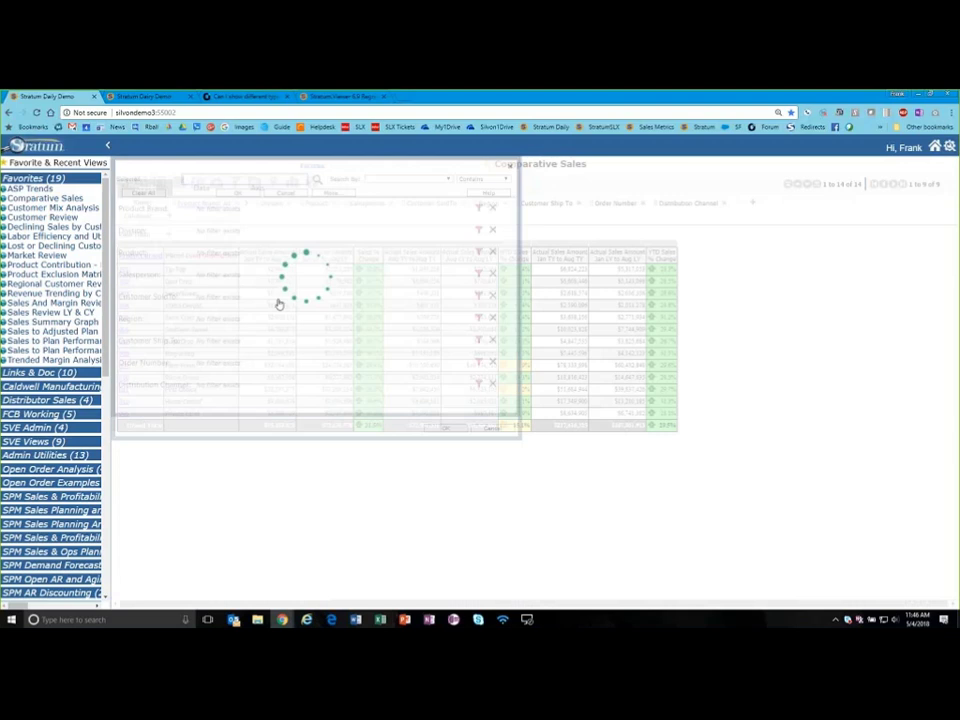
left_click(332, 405)
left_click(320, 358)
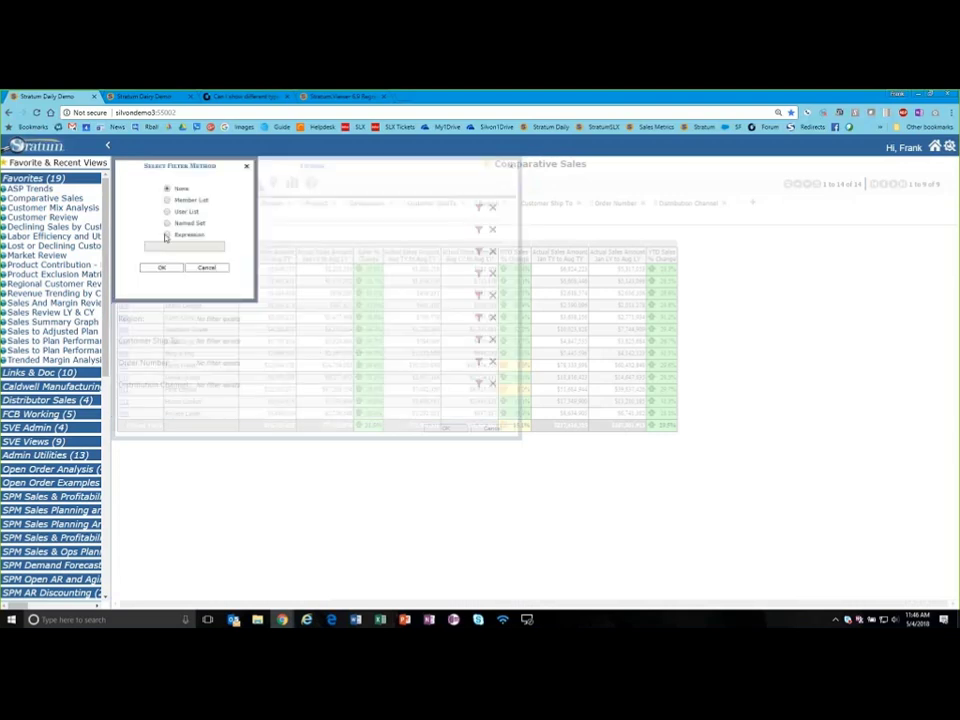
left_click(167, 236)
left_click(164, 268)
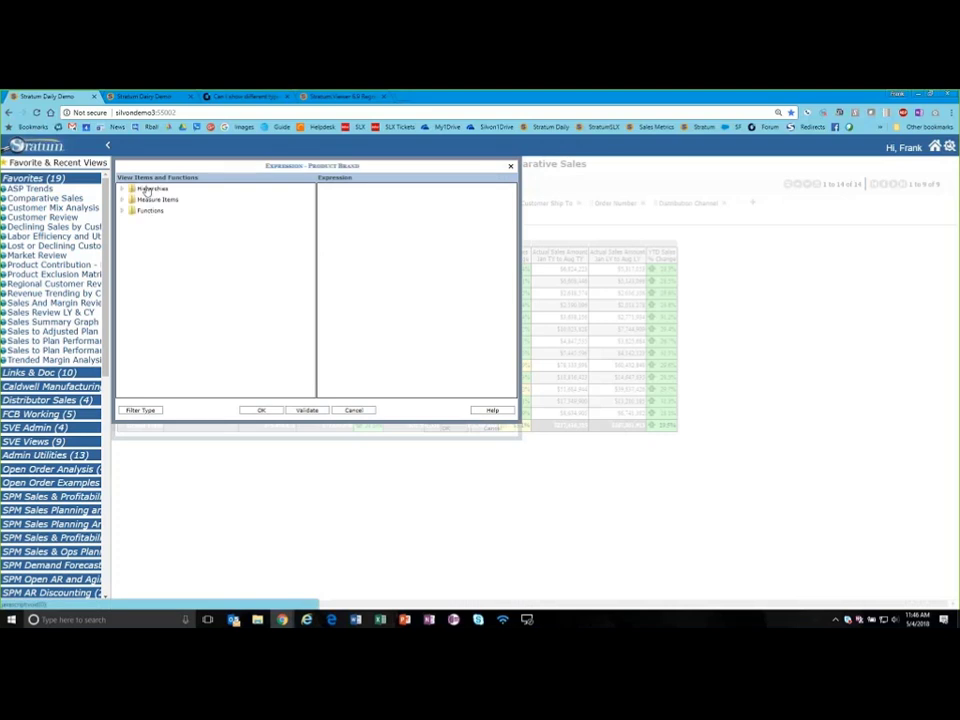
Build the filter expression [Product Brand].[Product Brand].CurrentMember<>"999" from the Product Brand hierarchy.
left_click(122, 189)
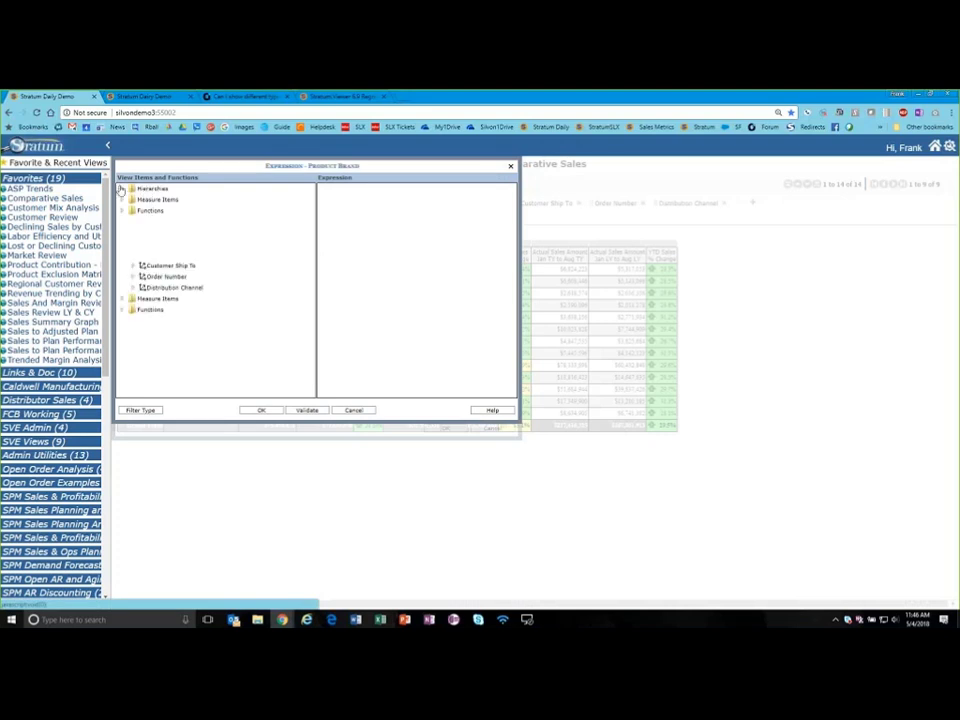
left_click(164, 202)
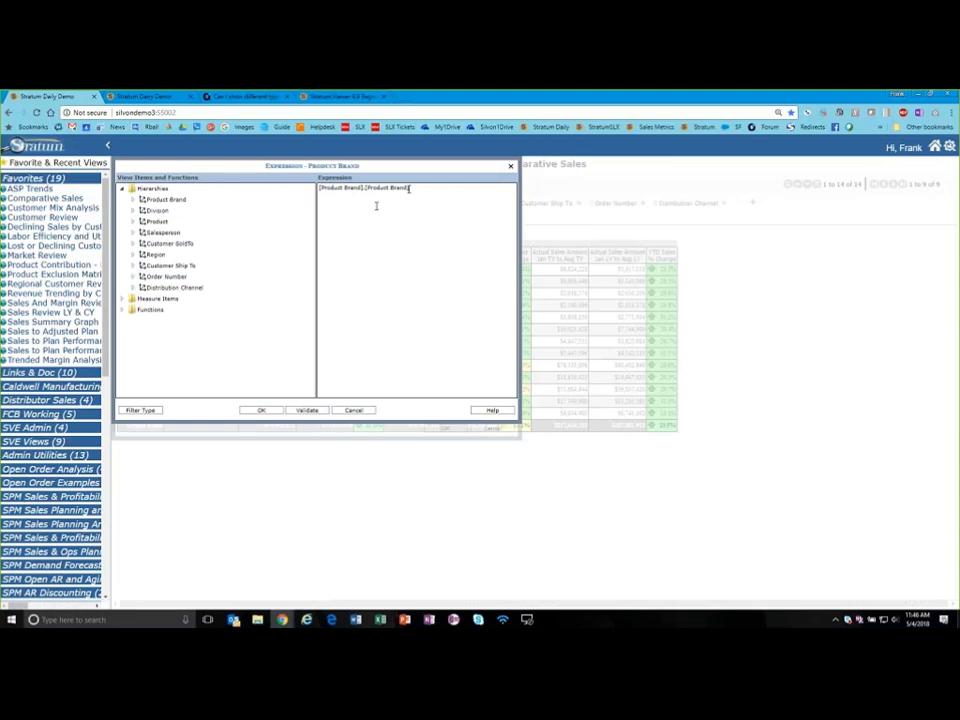
type(".Cu")
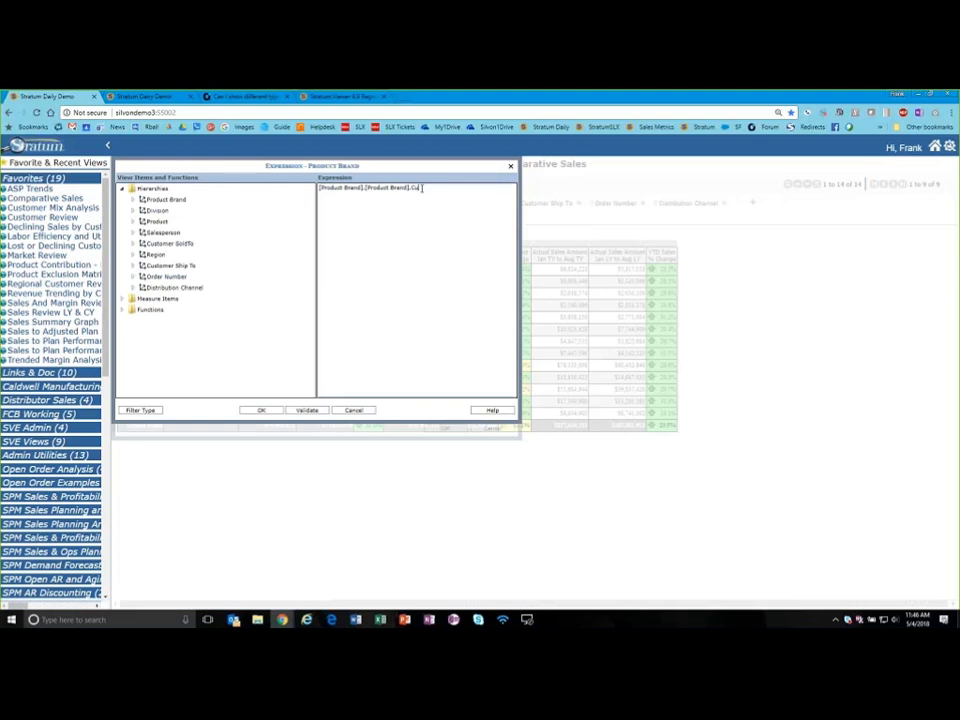
type("rrentMember<>\"999\"")
Validate the Product Brand expression and apply the level filter to the view.
left_click(308, 413)
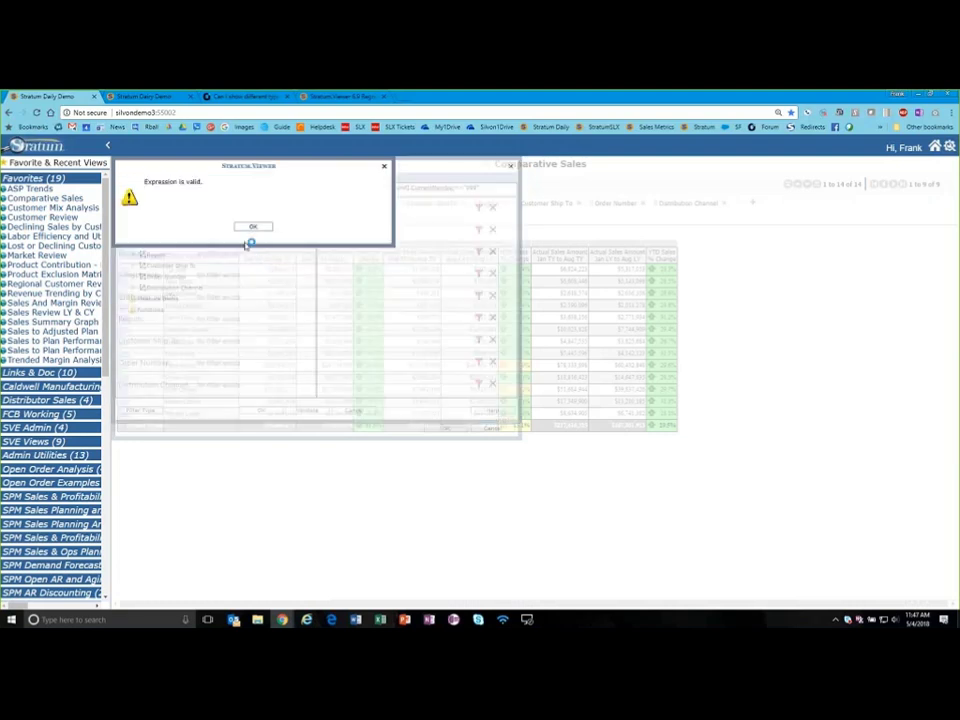
left_click(250, 226)
left_click(262, 410)
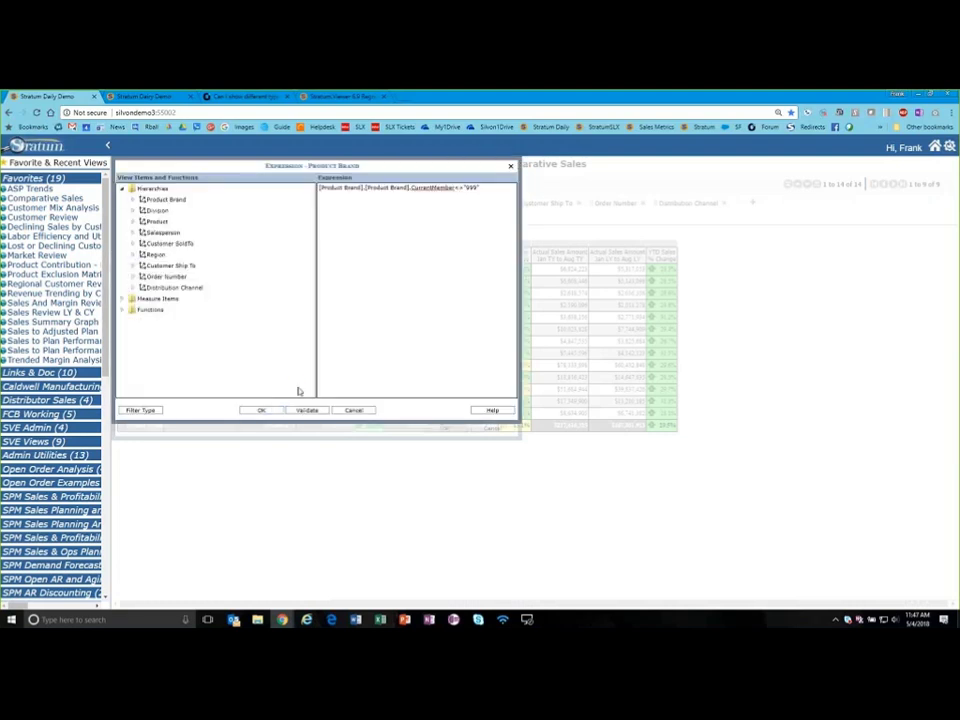
left_click(448, 429)
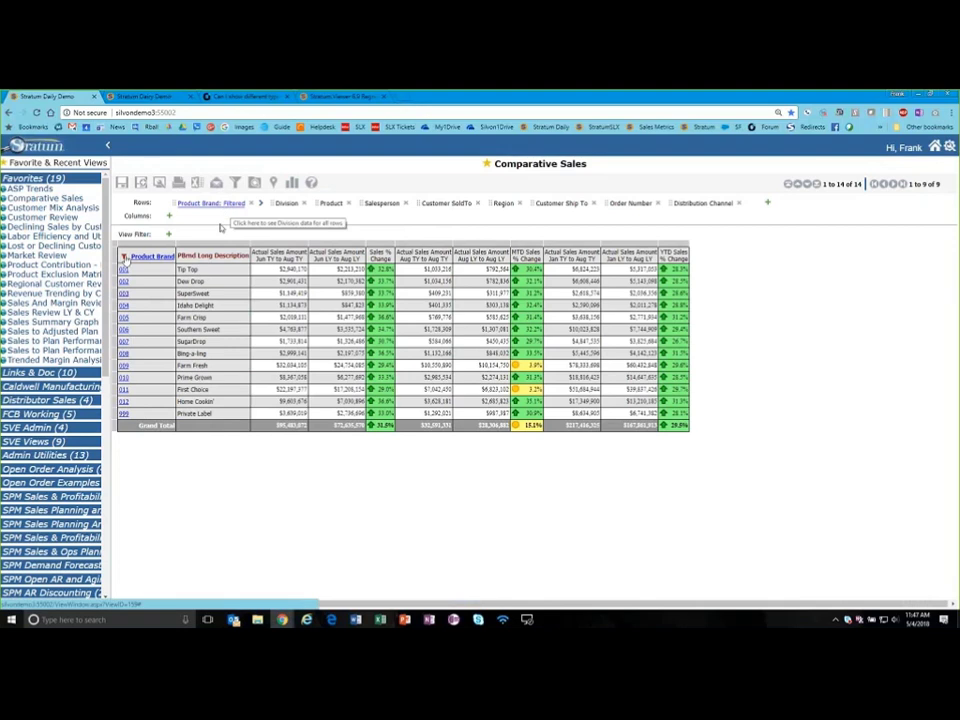
Change the Product Brand filter expression to [Product Brand].[Product Brand].CurrentMember.name<>"999" and apply it to the view.
left_click(124, 257)
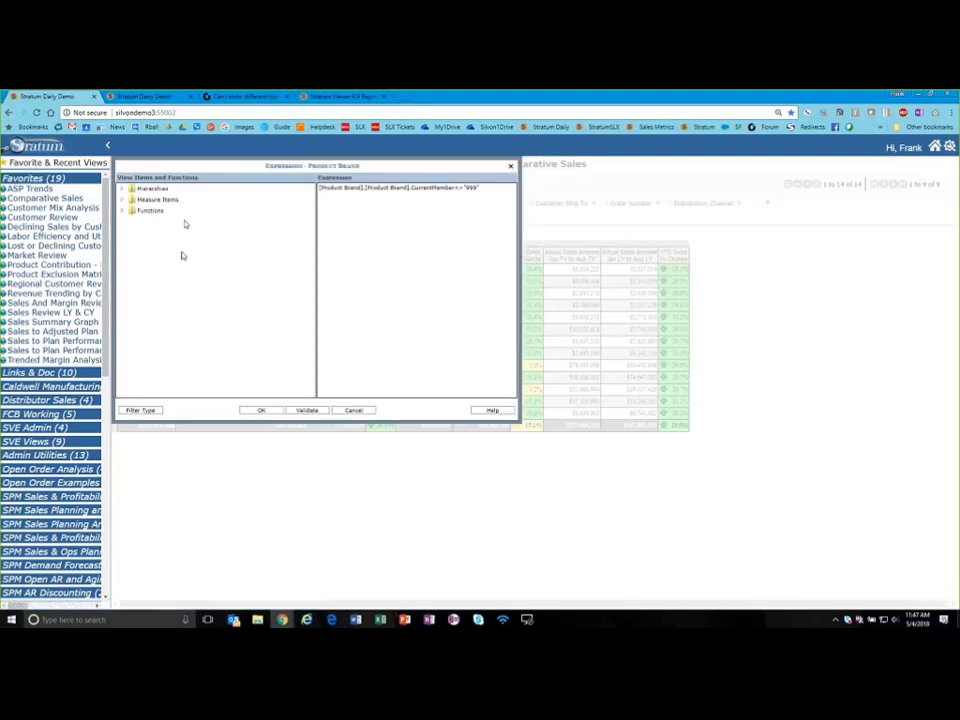
left_click(471, 266)
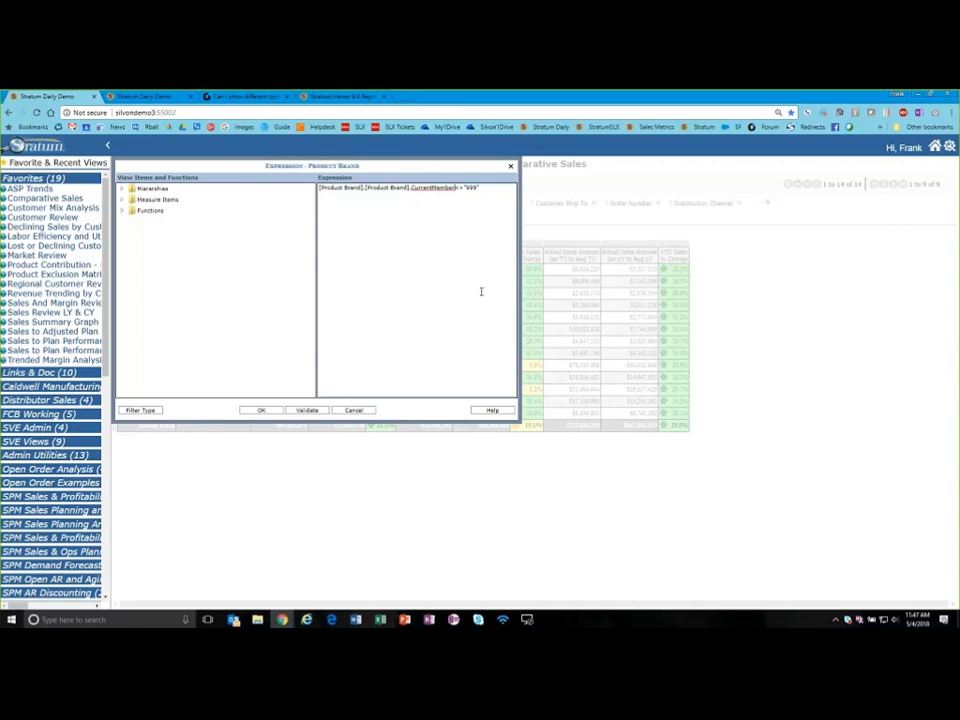
type(".name")
left_click(263, 410)
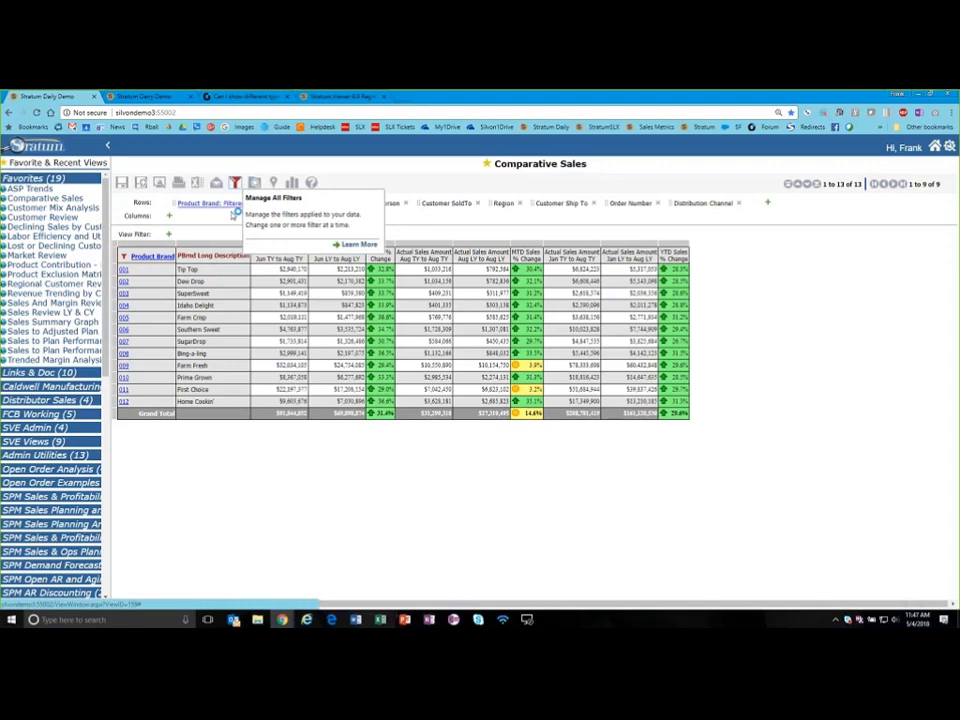
left_click(235, 183)
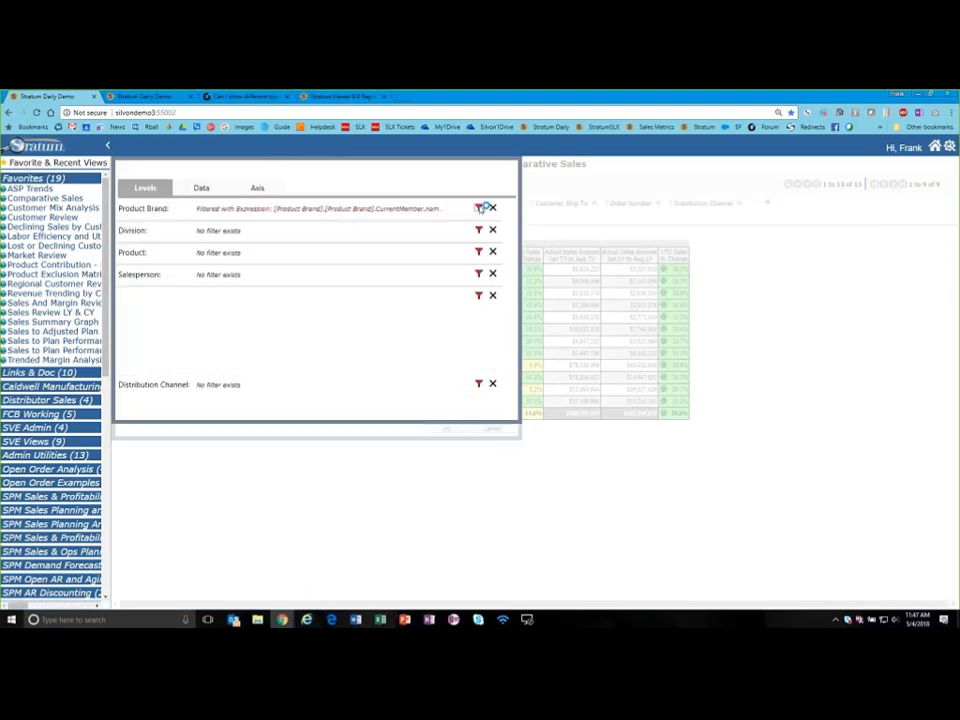
left_click(478, 209)
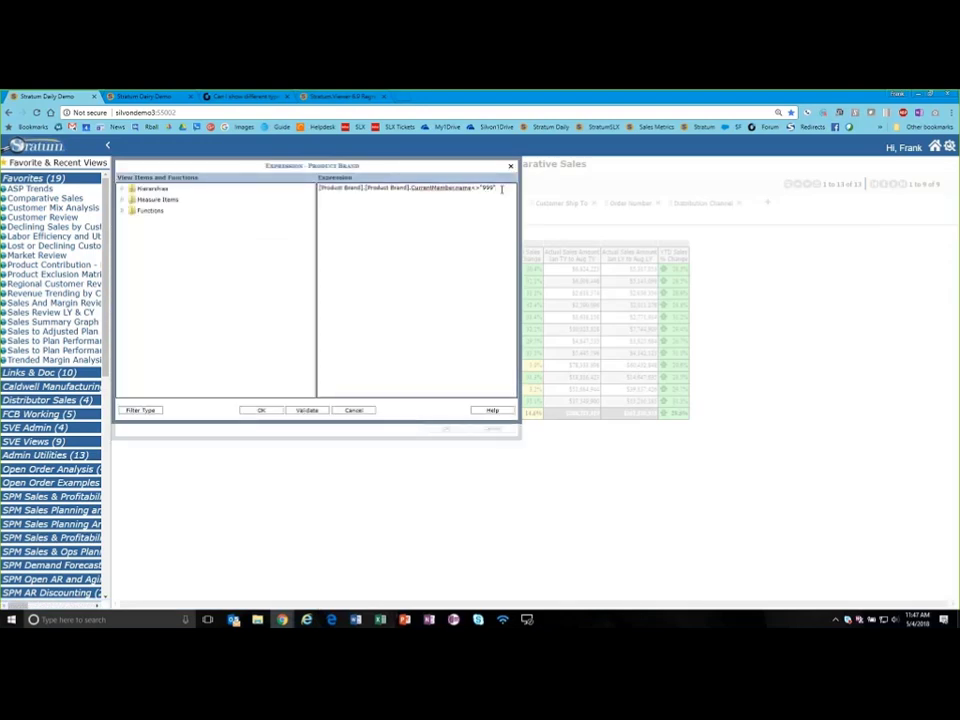
type("OR")
key("Return")
left_click_drag(319, 198, 479, 198)
left_click(511, 167)
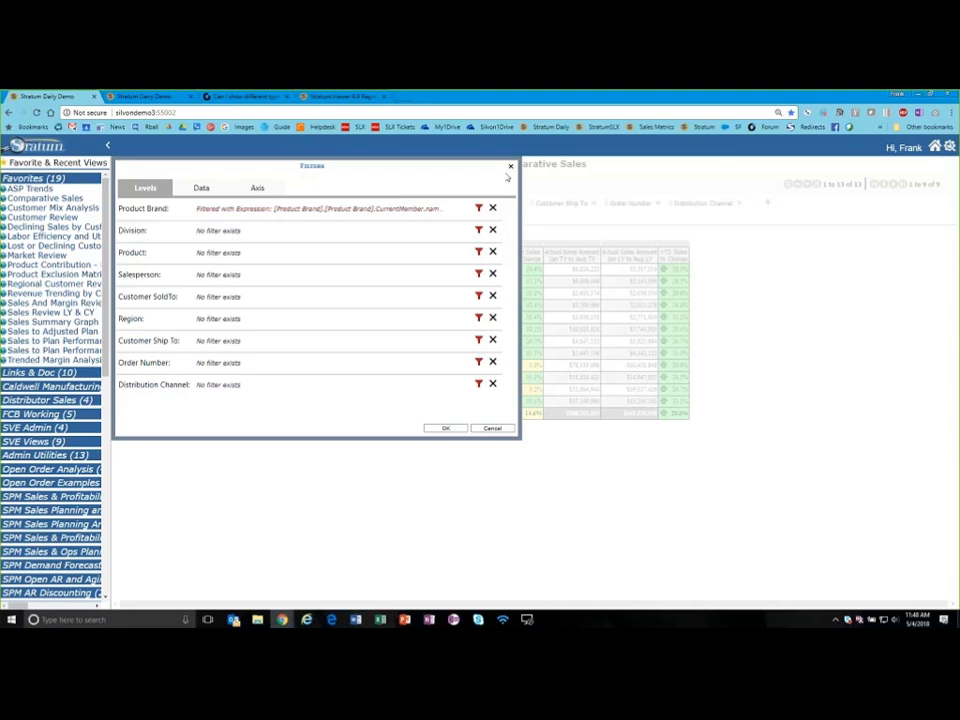
left_click(511, 167)
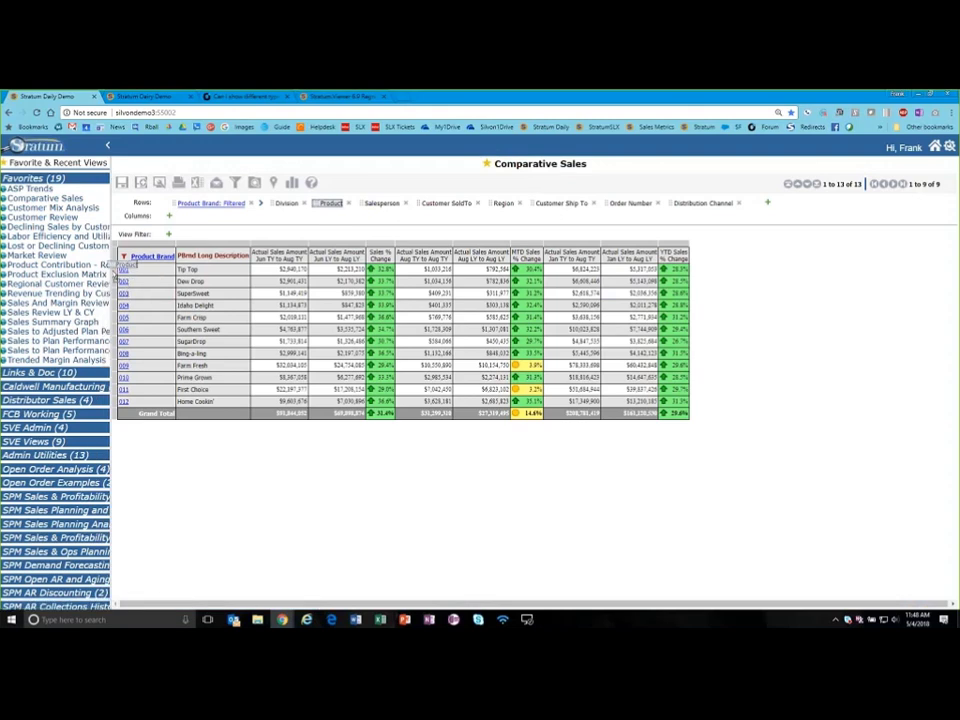
Place Product first in the rows and start an axis filter expression for the rows.
left_click(157, 293)
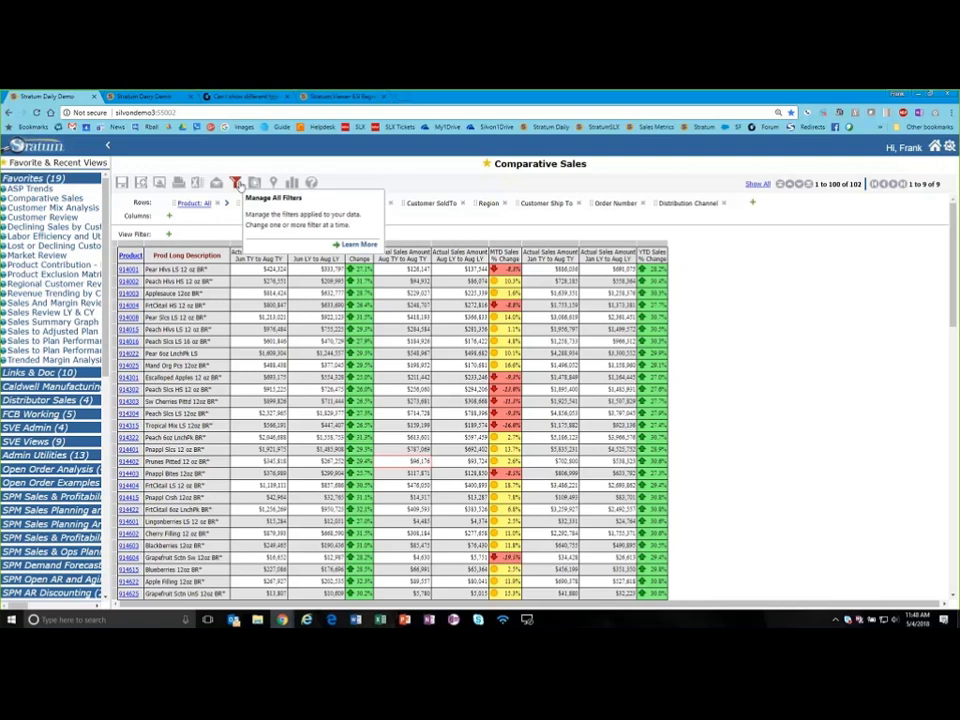
left_click(235, 182)
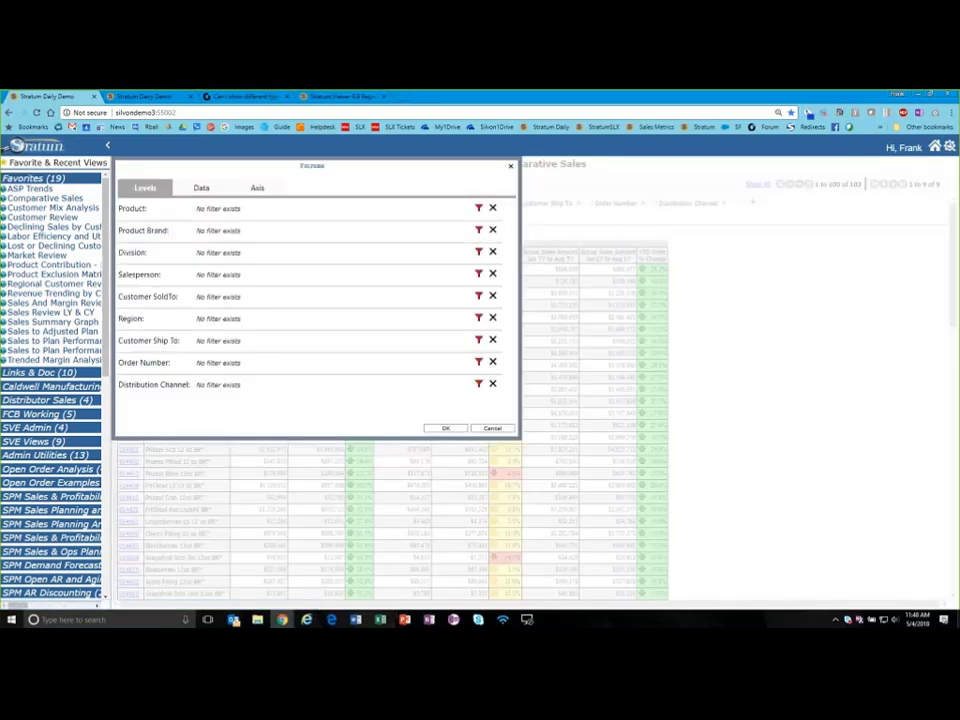
left_click(257, 188)
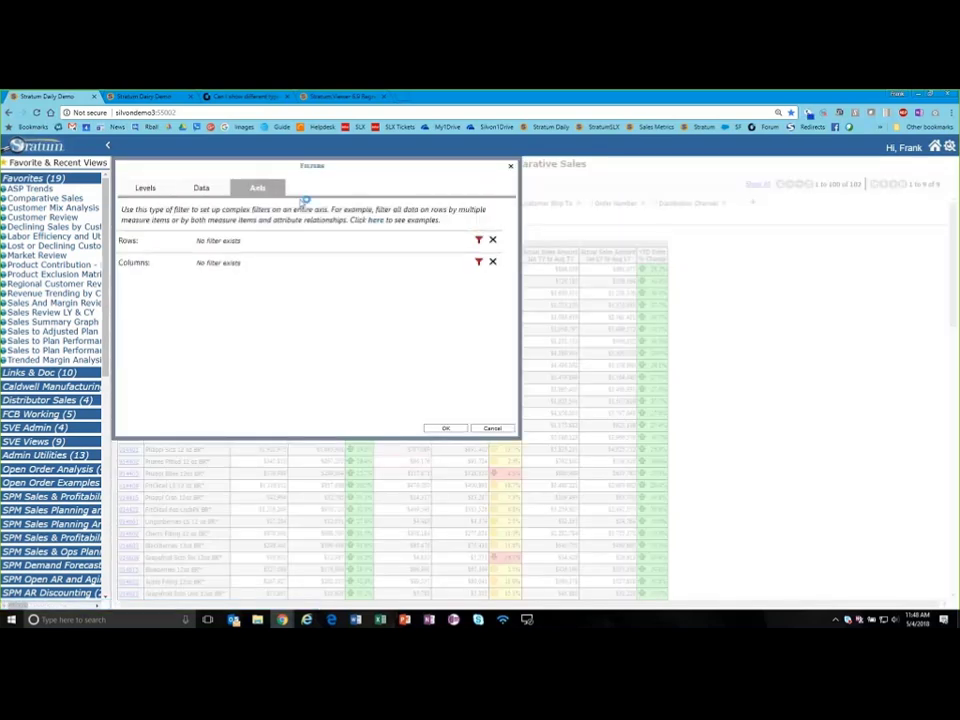
left_click(478, 240)
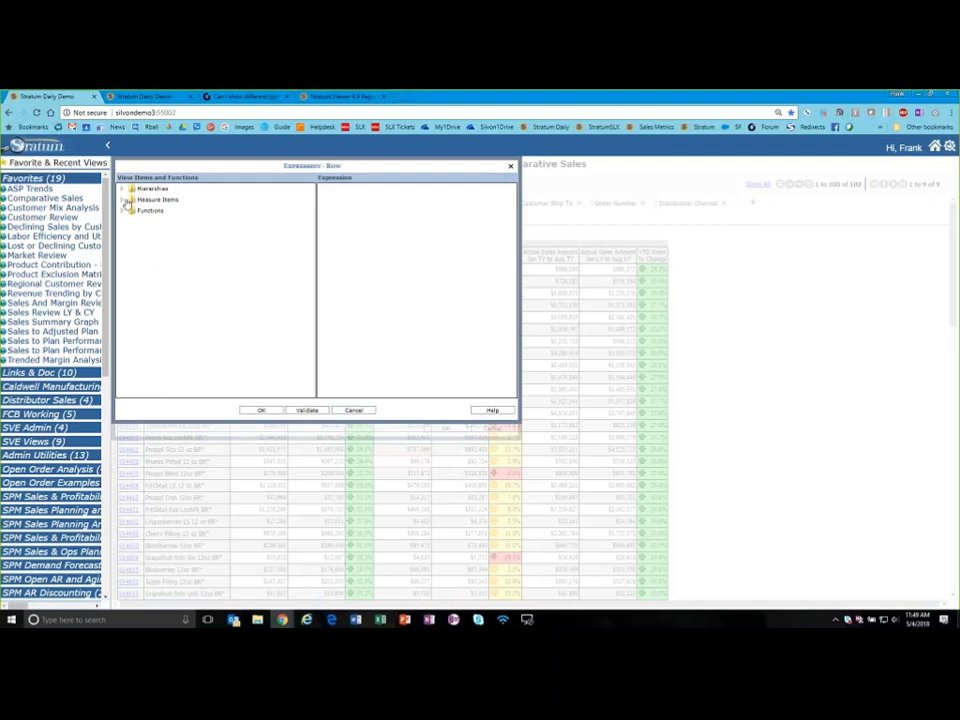
Enter the row condition [Measures].[Data2 (Actual Sales Amount Aug TY to Aug TY)]>100000 followed by OR.
left_click(122, 199)
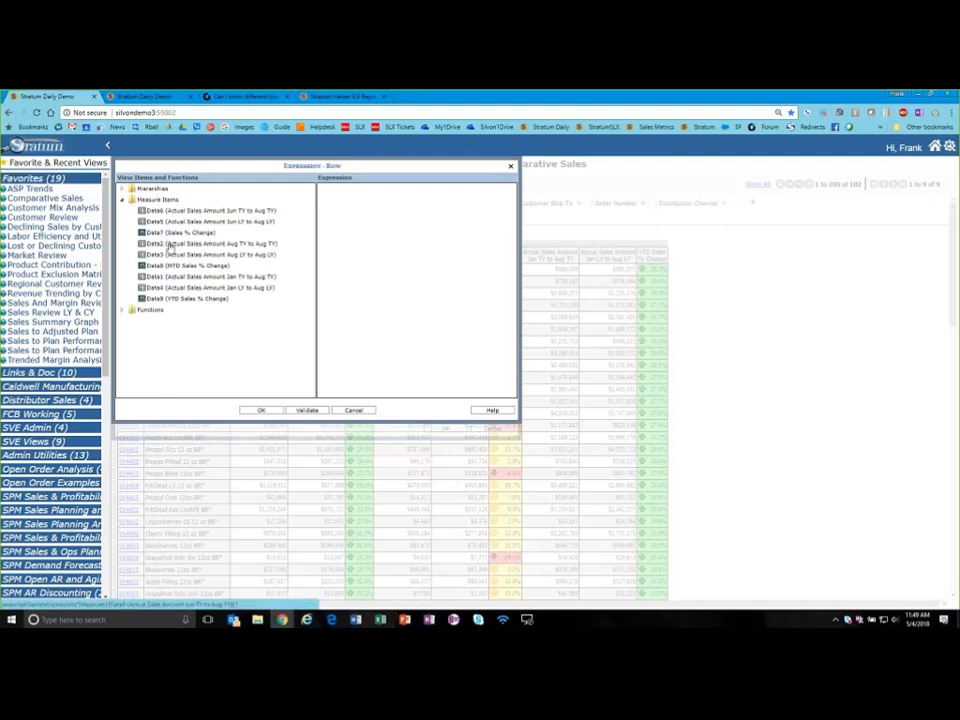
double_click(233, 247)
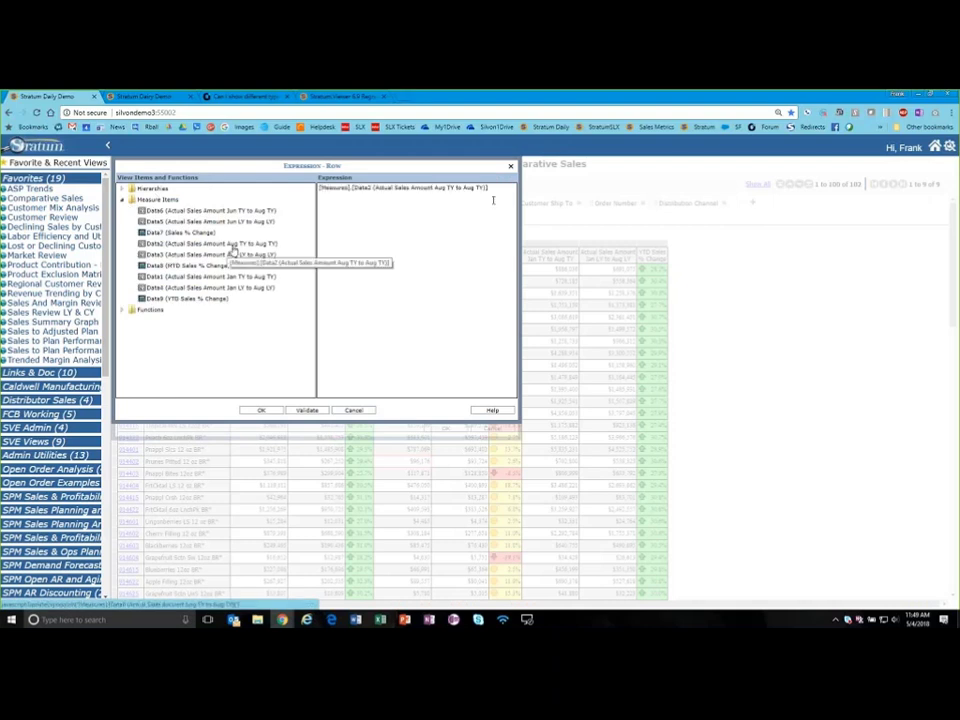
left_click(510, 189)
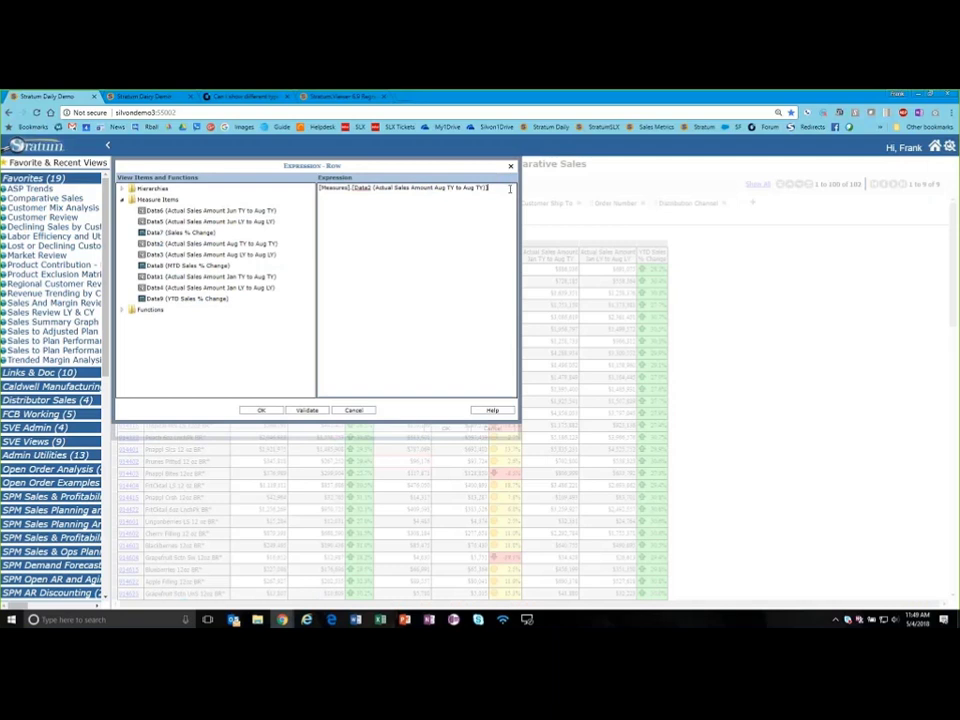
type("/10000 or")
key("BackSpace")
key("BackSpace")
type("OR")
Add the second condition [Measures].[Data1 (Actual Sales Amount Jan TY to Aug TY)]>100000 and apply the row axis filter to the view.
double_click(204, 276)
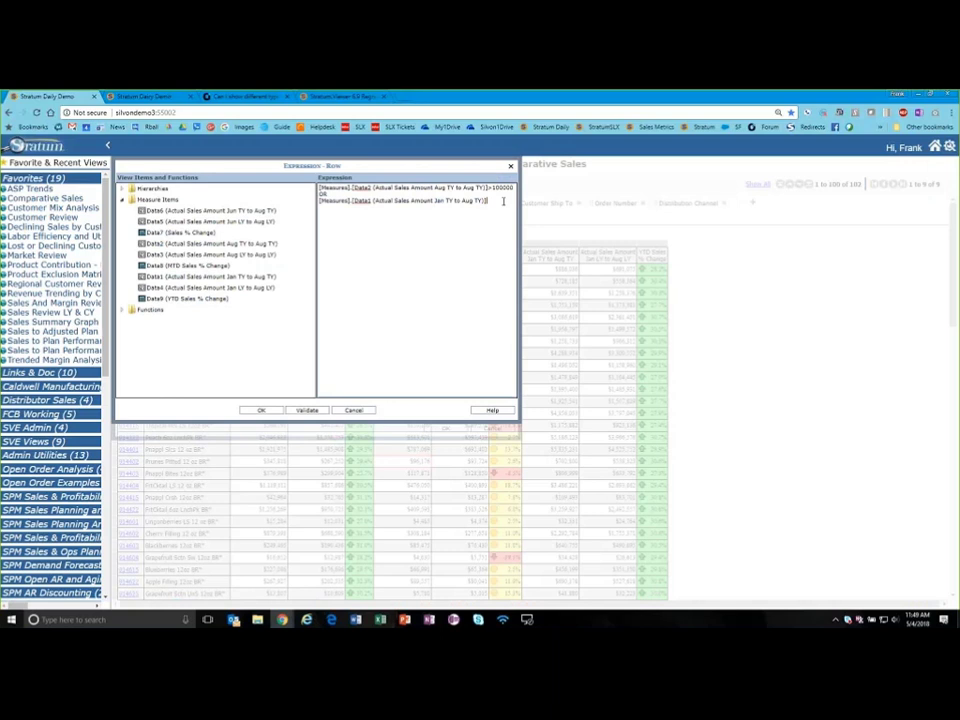
type(">100000")
left_click(262, 411)
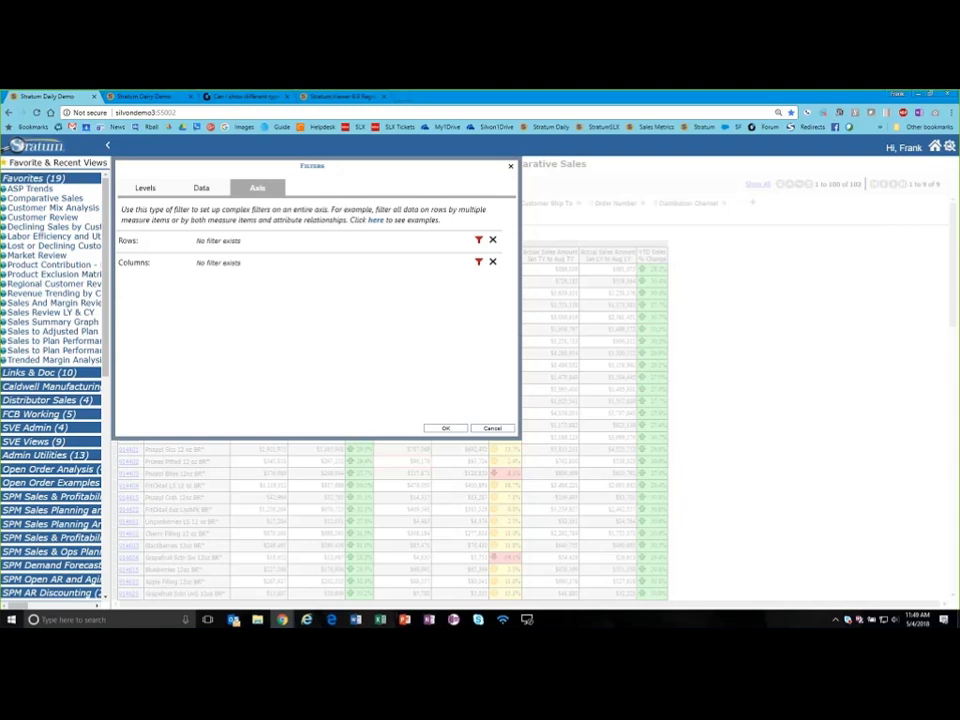
left_click(446, 428)
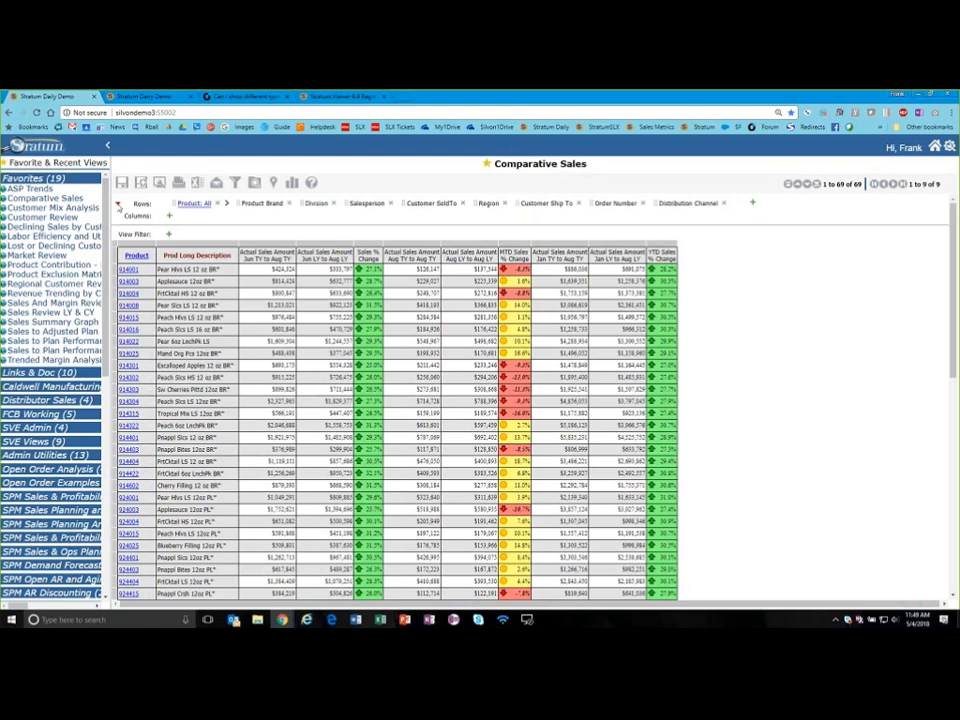
mouse_move(118, 205)
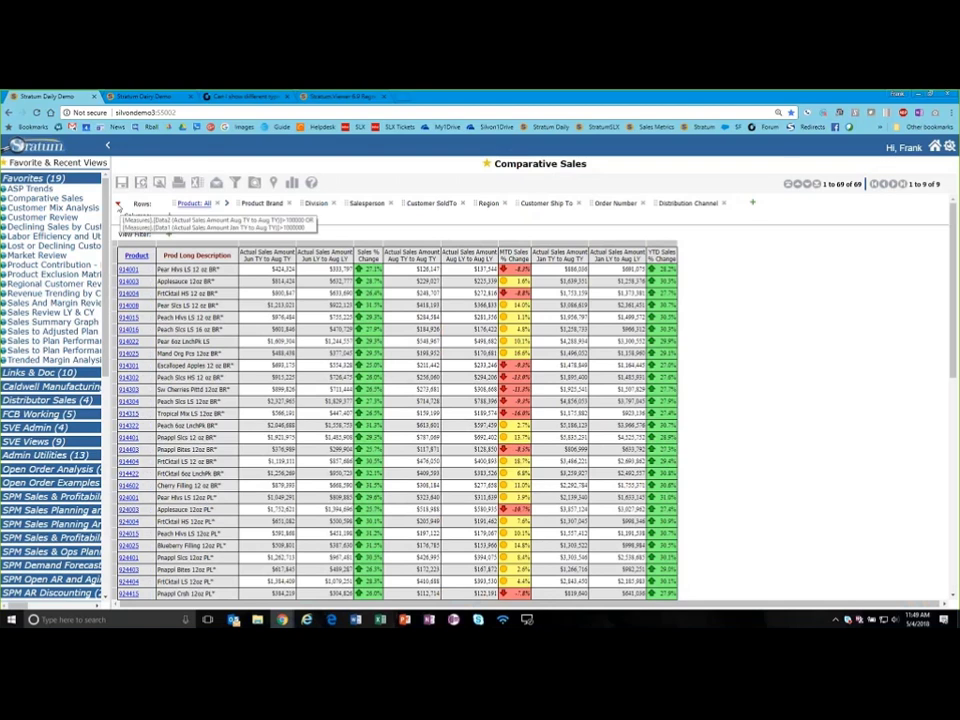